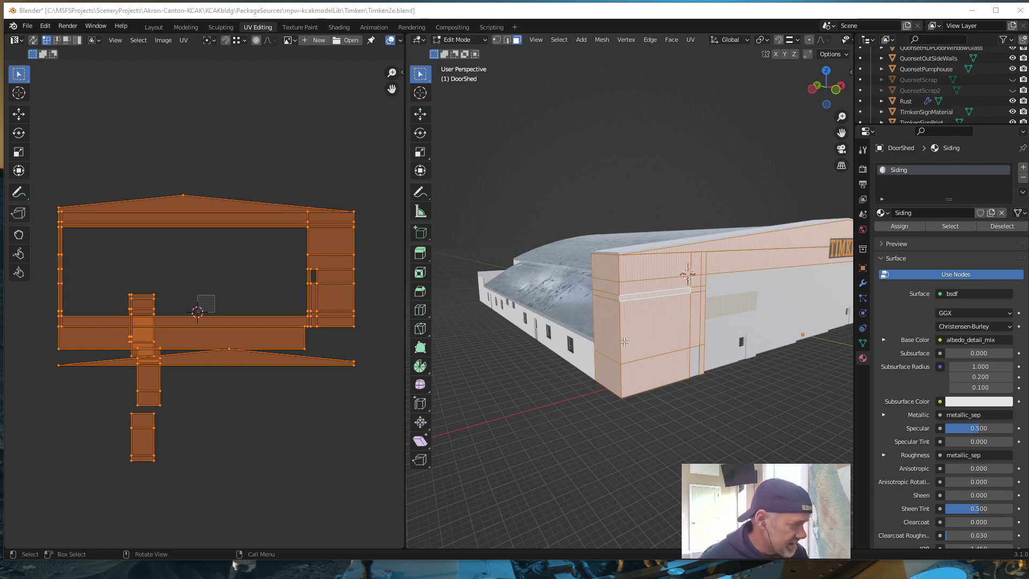
Examine the corrugated siding texture on the DoorShed front corner and walls from several angles and distances
middle_click_drag(624, 343, 586, 317)
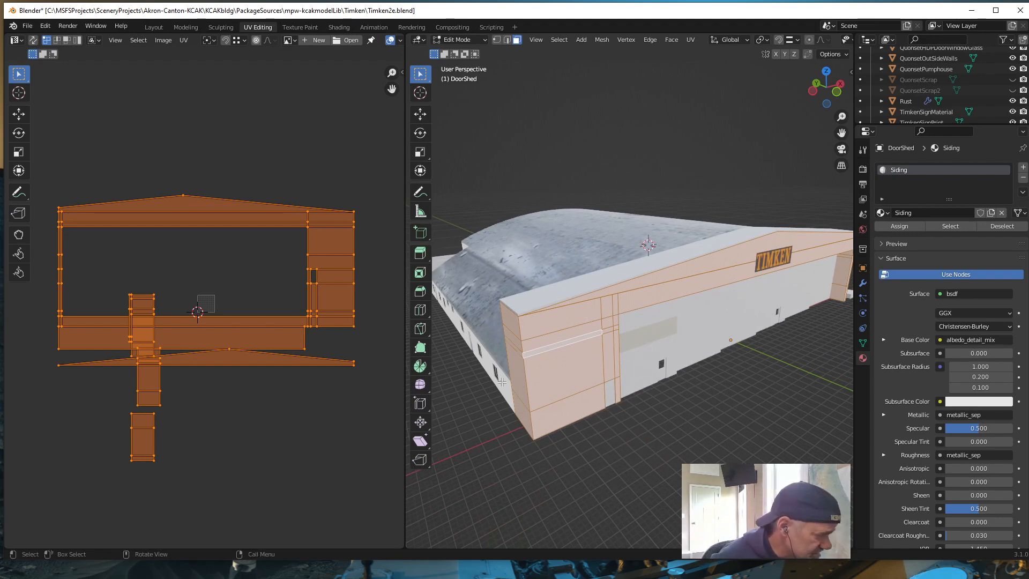
scroll(532, 391, "up", 3)
middle_click_drag(600, 397, 637, 383)
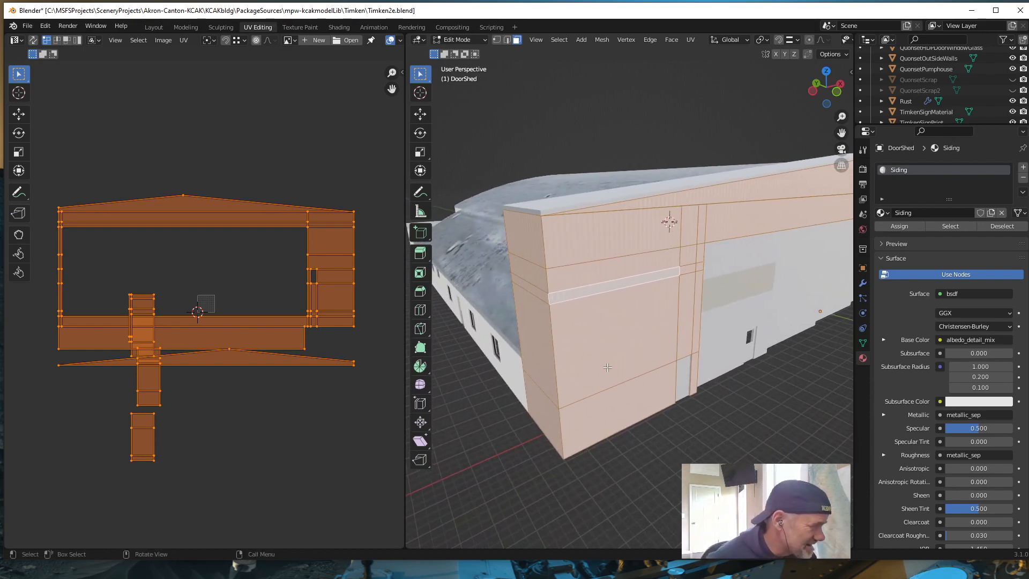
mouse_move(625, 354)
middle_mouse_down()
mouse_move(635, 344)
mouse_move(620, 339)
middle_mouse_up()
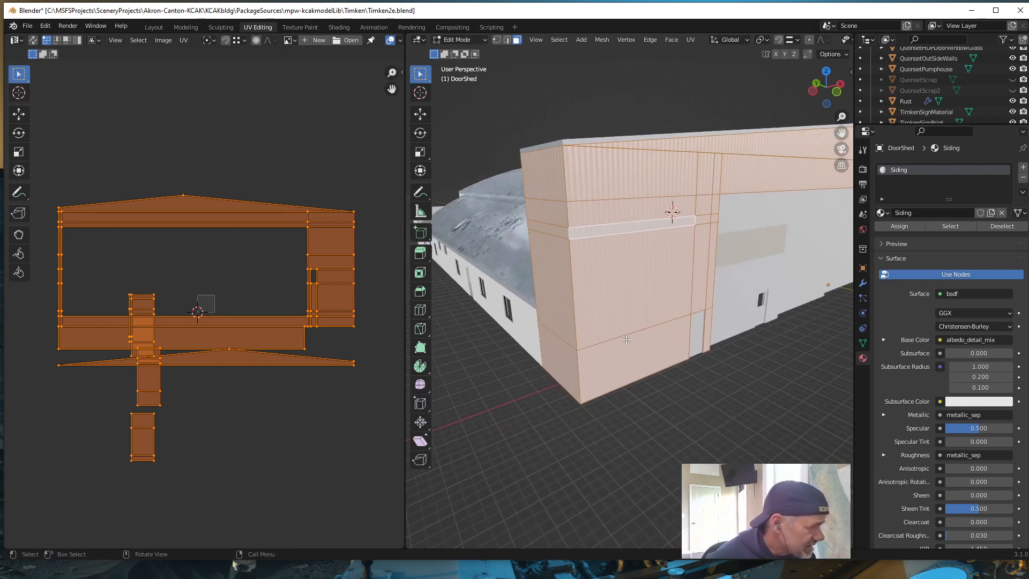
scroll(620, 338, "up", 5)
scroll(620, 338, "down", 5)
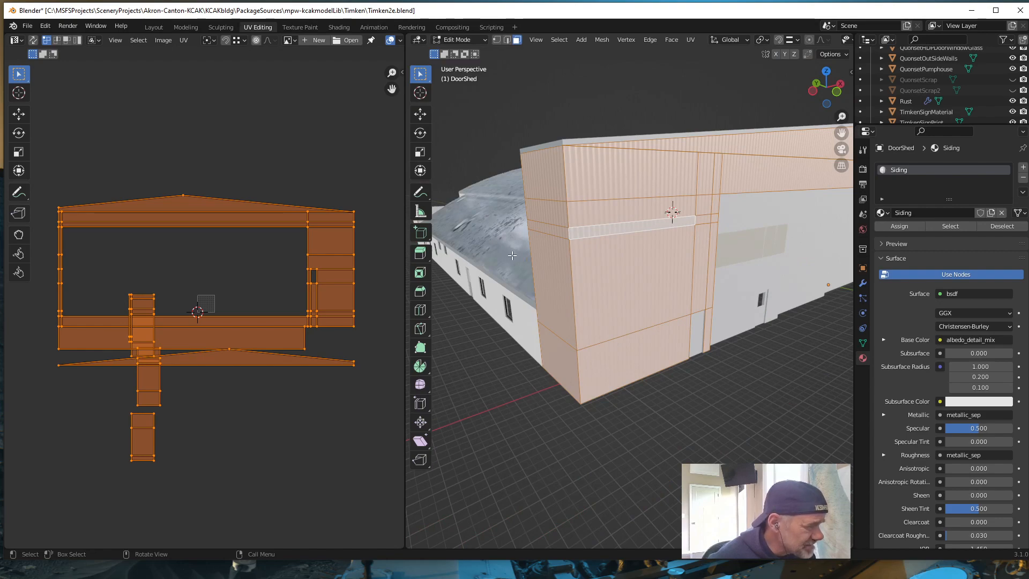
middle_click_drag(511, 256, 501, 284)
scroll(636, 329, "up", 6)
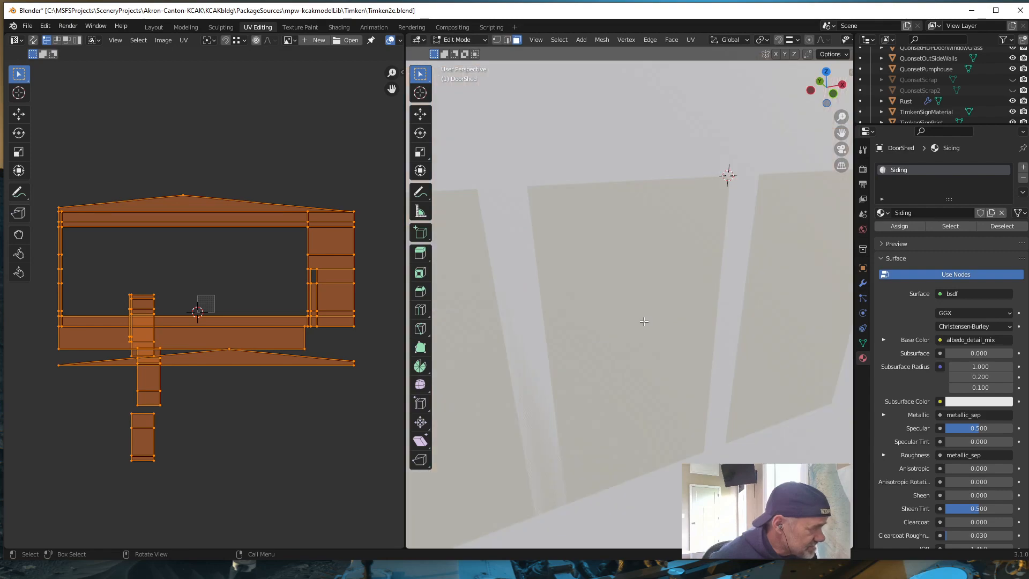
scroll(617, 268, "down", 2)
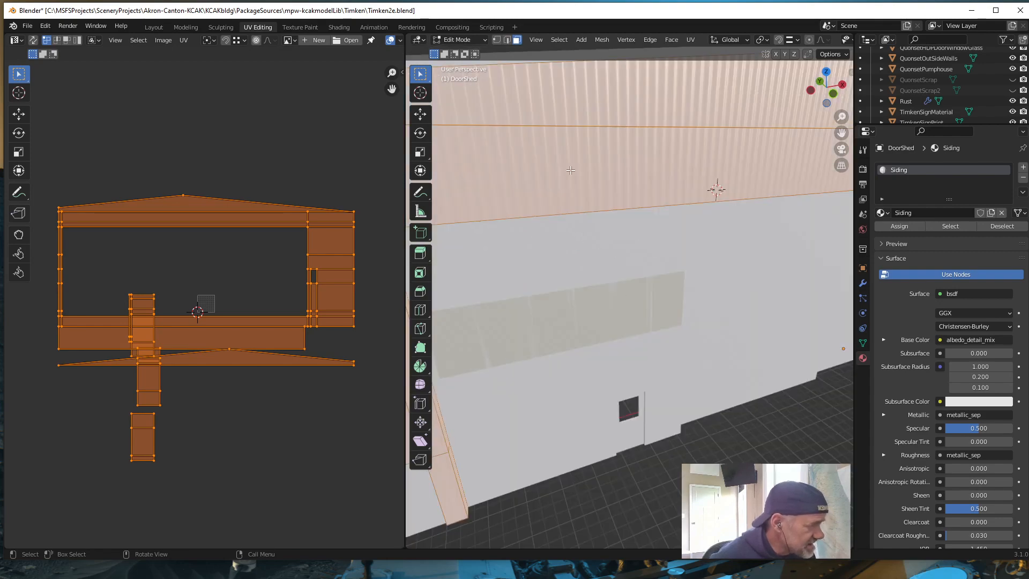
scroll(589, 226, "down", 7)
mouse_move(536, 249)
middle_mouse_down()
mouse_move(583, 295)
mouse_move(533, 236)
middle_mouse_up()
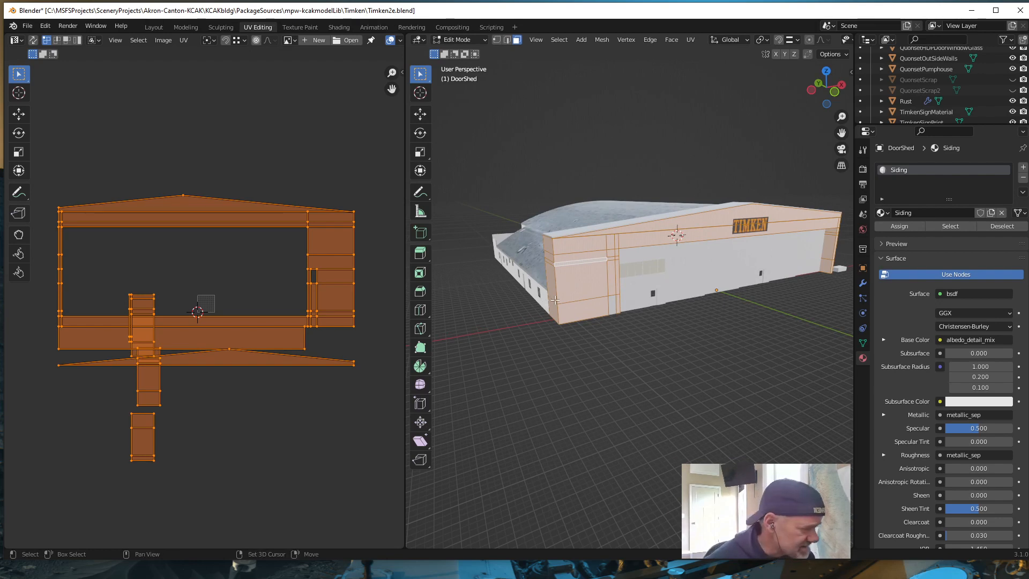
scroll(555, 300, "up", 4)
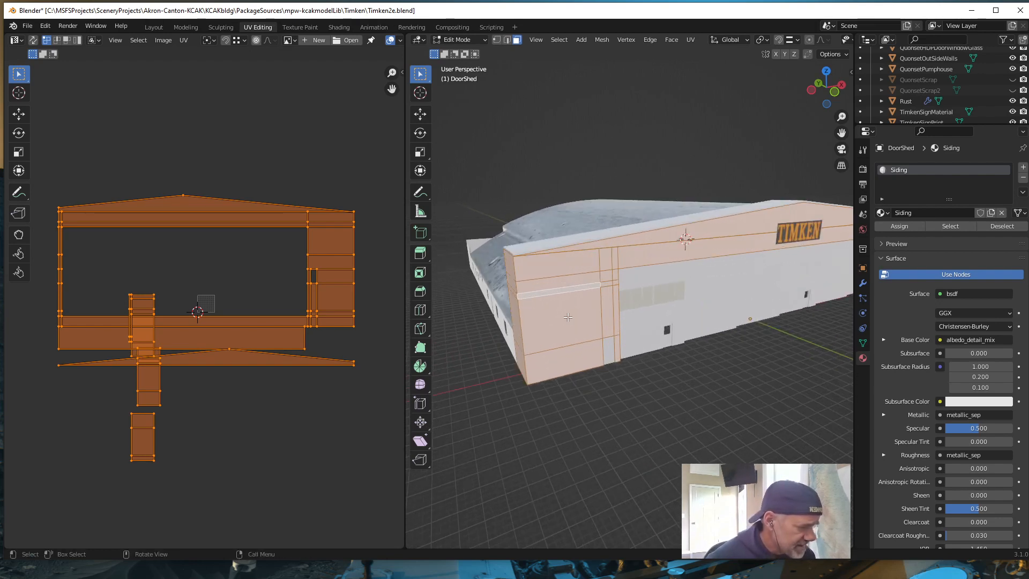
scroll(568, 321, "up", 2)
scroll(568, 320, "down", 2)
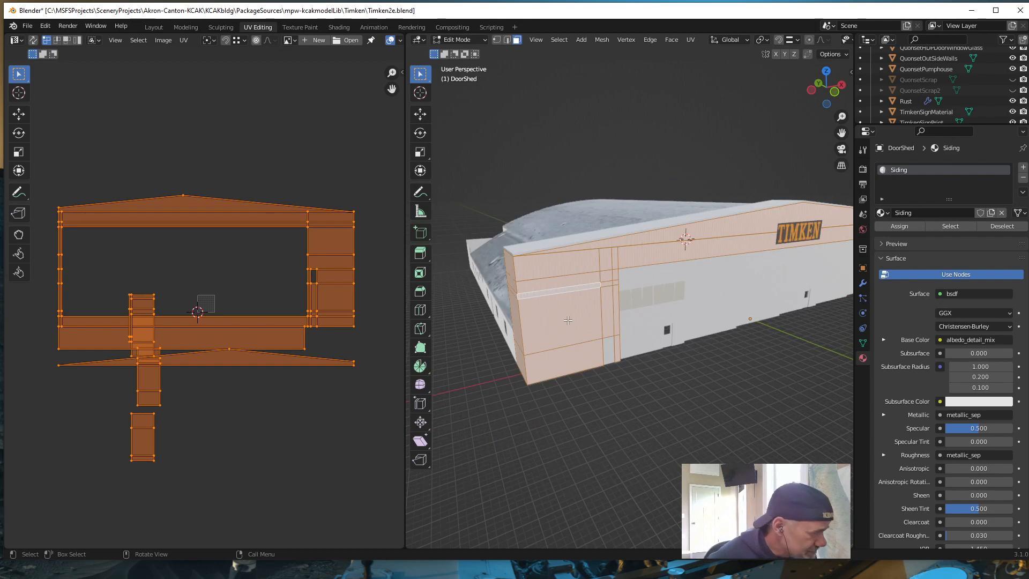
middle_click_drag(568, 321, 573, 317)
scroll(573, 317, "up", 2)
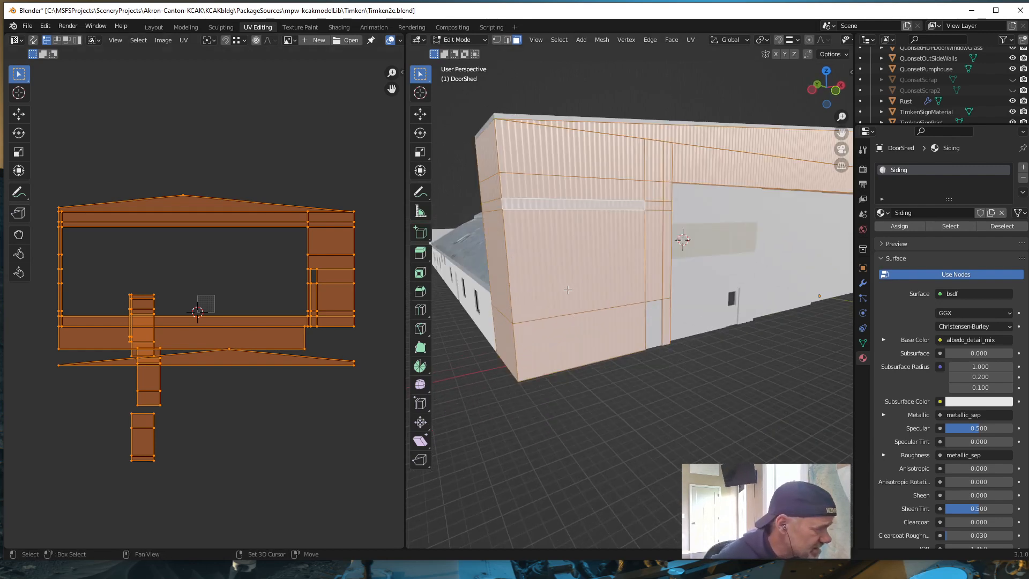
middle_click_drag(568, 289, 553, 259)
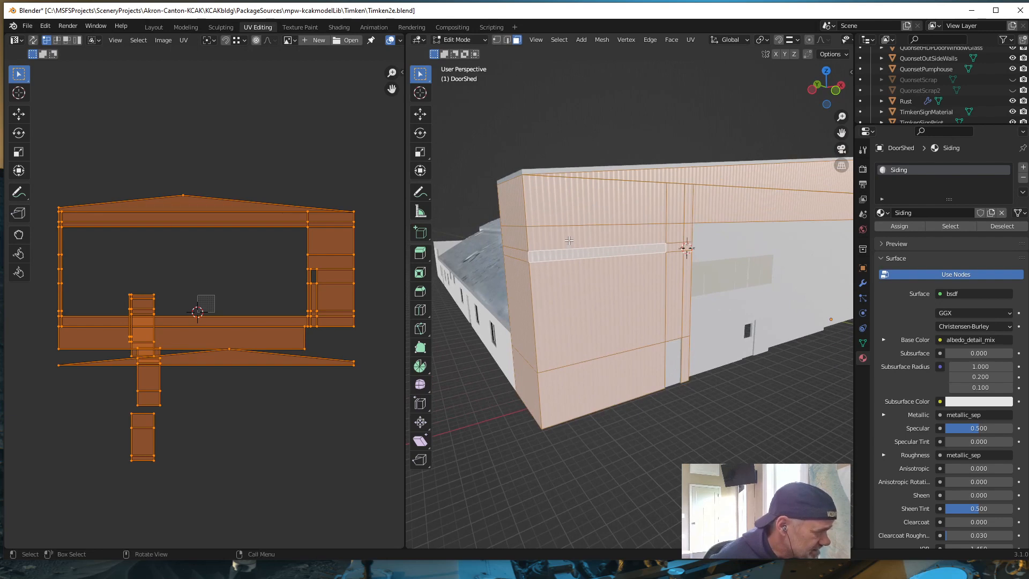
Select the narrow horizontal strip face on the front wall and inspect its UV island and siding texture up close
left_click(604, 253)
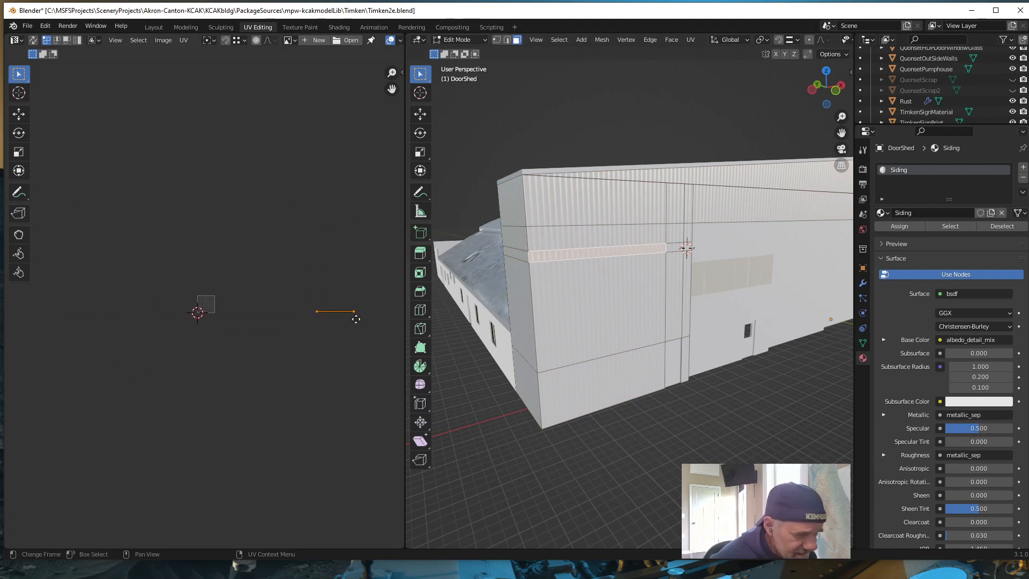
middle_click_drag(355, 319, 262, 322)
scroll(263, 323, "up", 3)
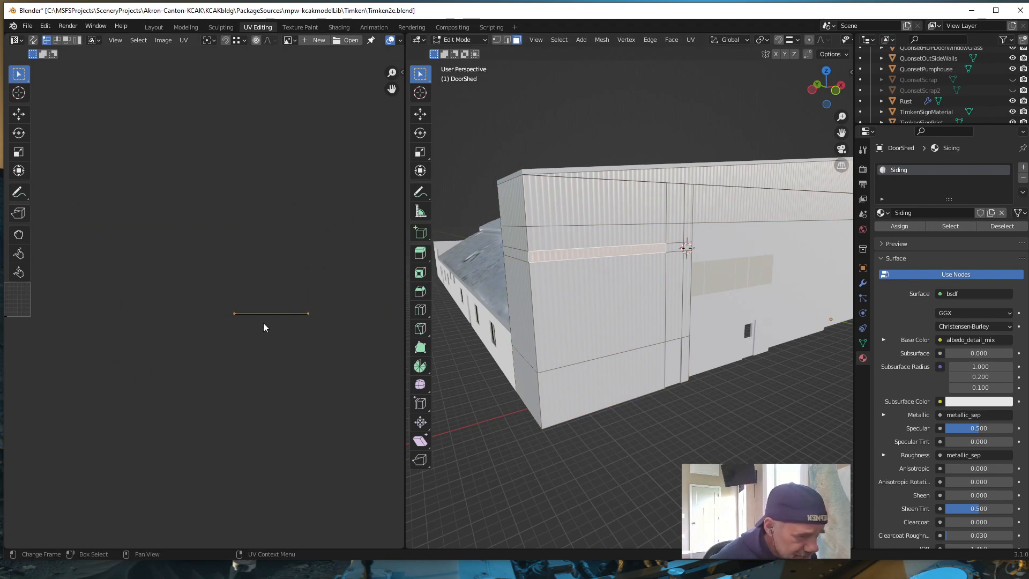
scroll(351, 342, "up", 7)
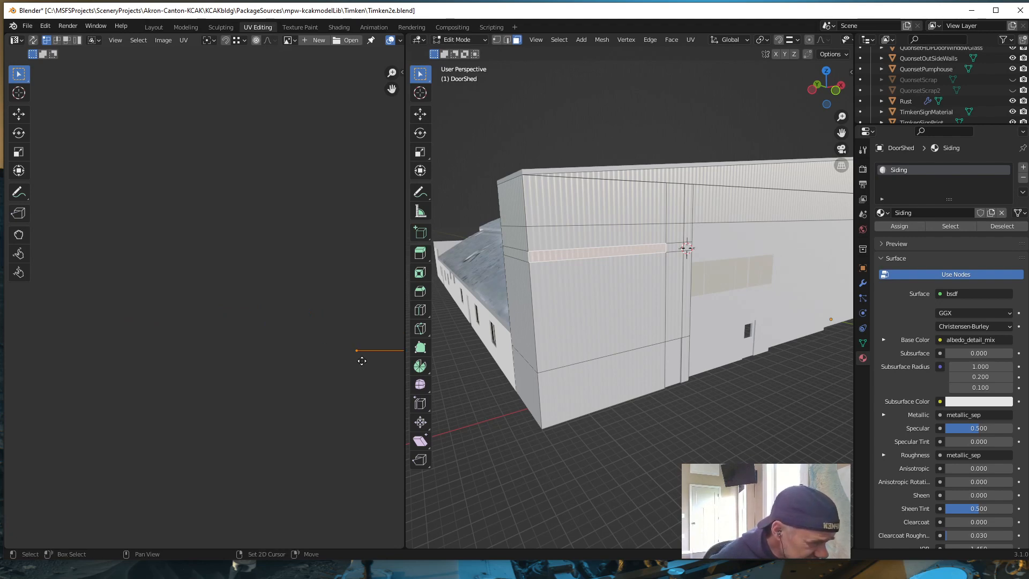
middle_click_drag(362, 361, 143, 315, "shift")
mouse_move(294, 331)
middle_mouse_down()
mouse_move(206, 335)
mouse_move(234, 333)
middle_mouse_up()
scroll(239, 330, "down", 5)
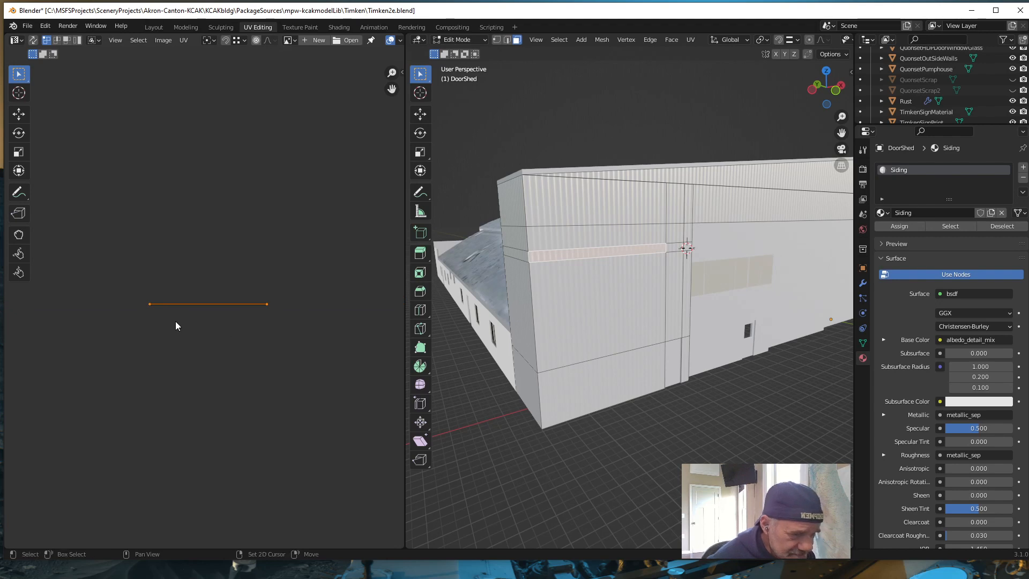
middle_click_drag(175, 322, 254, 338)
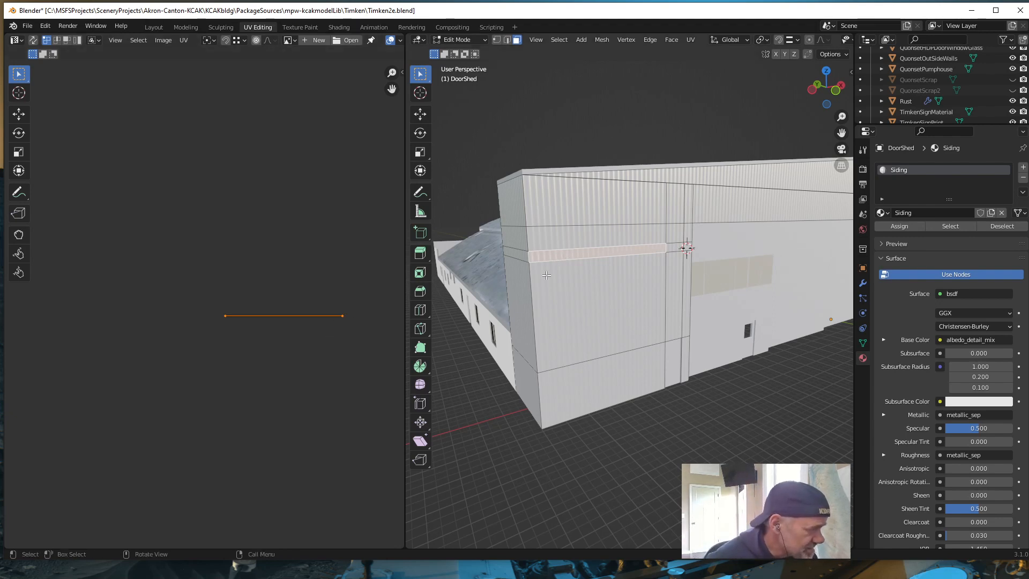
mouse_move(577, 325)
middle_mouse_down("shift")
mouse_move(546, 338)
mouse_move(578, 310)
middle_mouse_up("shift")
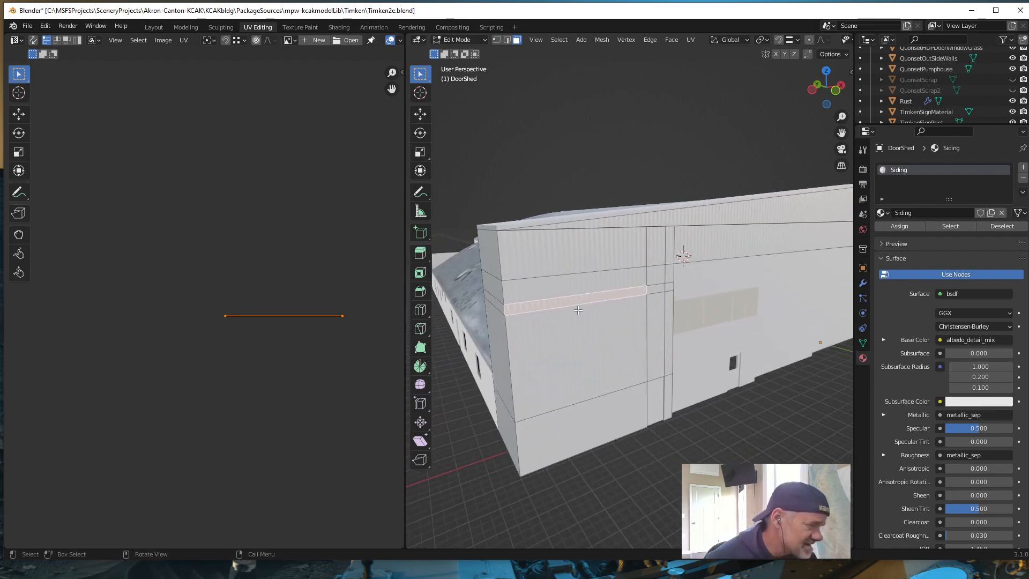
scroll(533, 314, "up", 5)
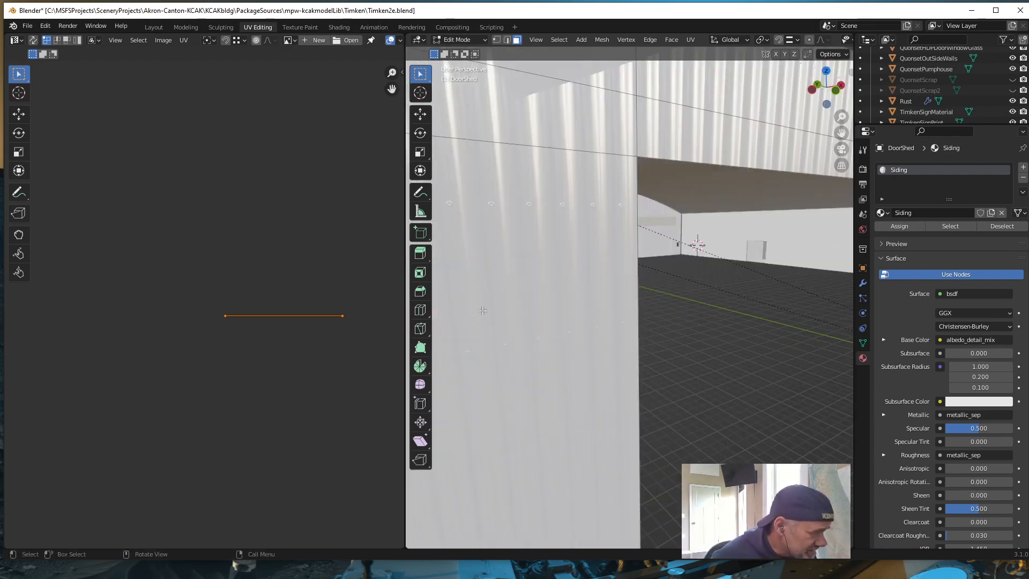
scroll(499, 322, "down", 2)
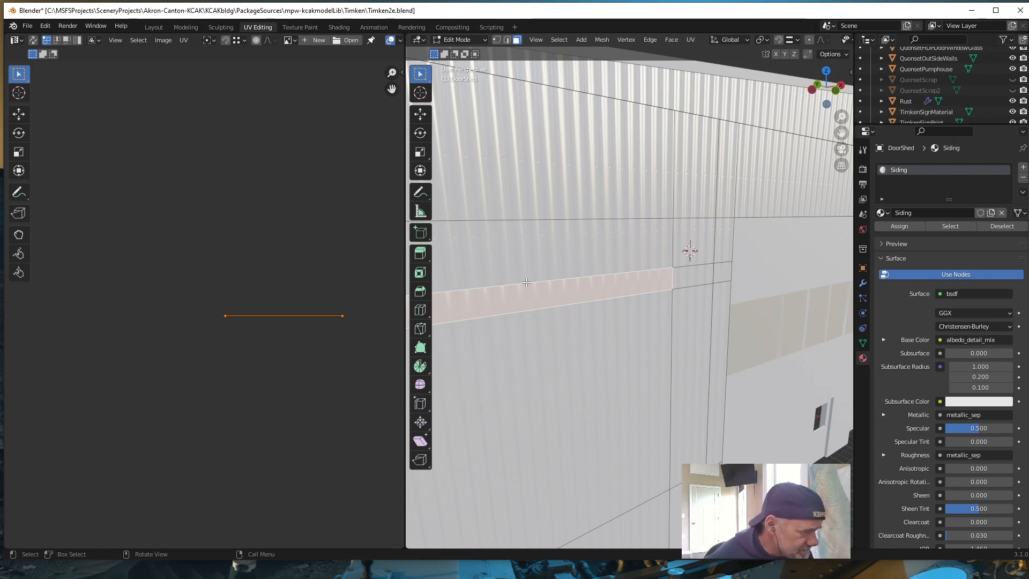
scroll(559, 313, "down", 10)
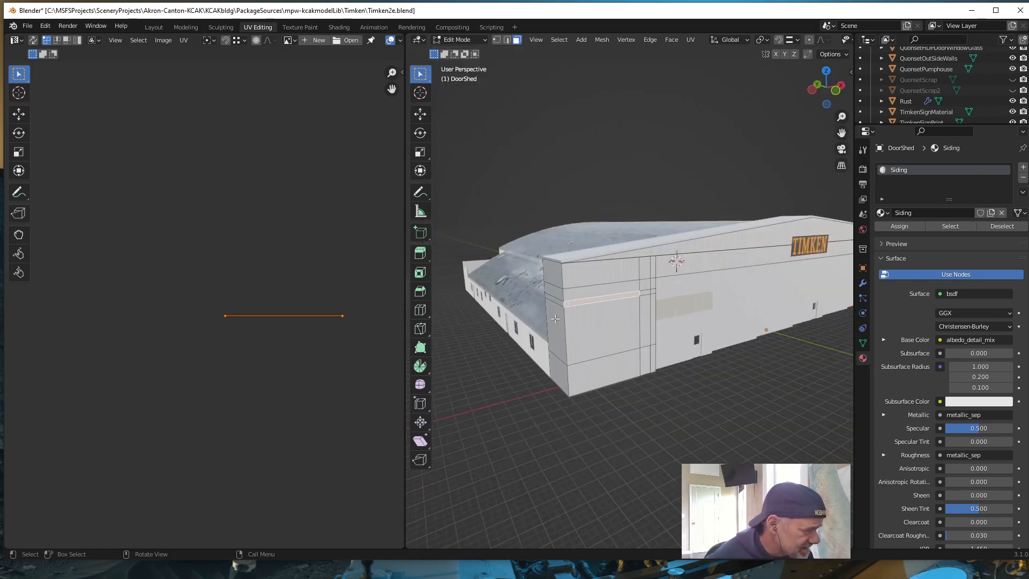
scroll(556, 315, "up", 3)
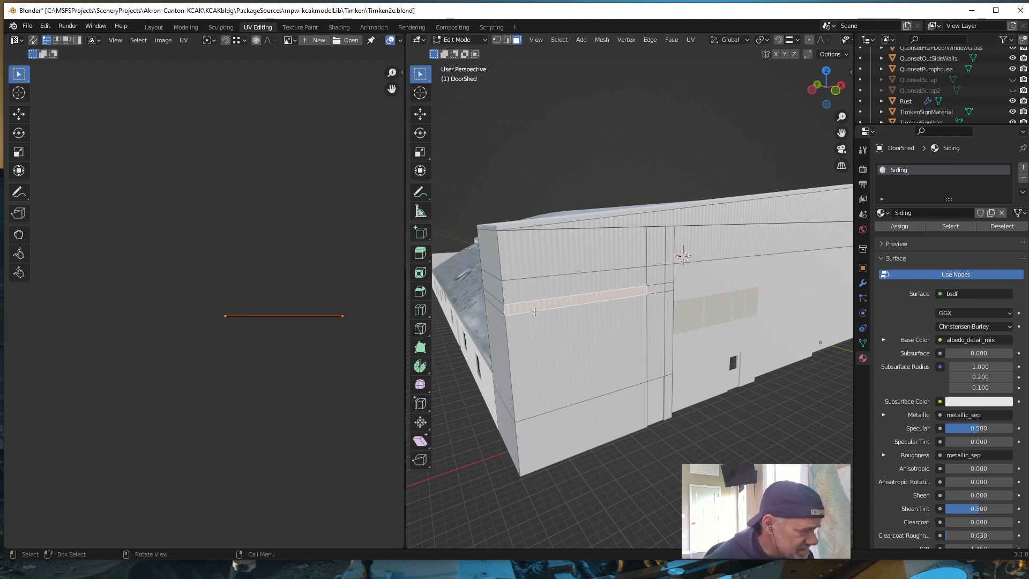
middle_click_drag(585, 326, 586, 278)
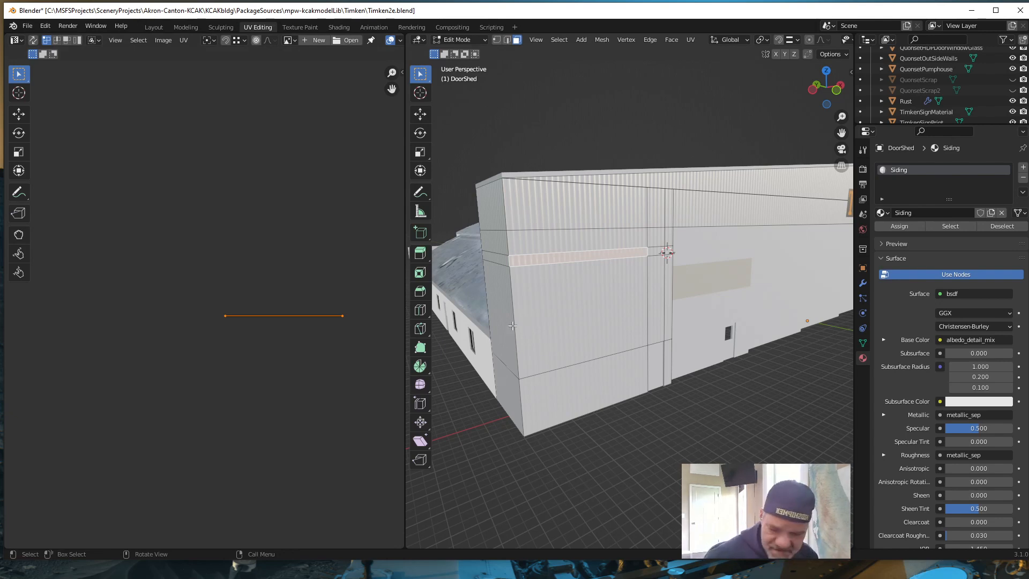
Check the Screencast Keys settings, clear the mesh selection, and bring up the item's transform values
key("a")
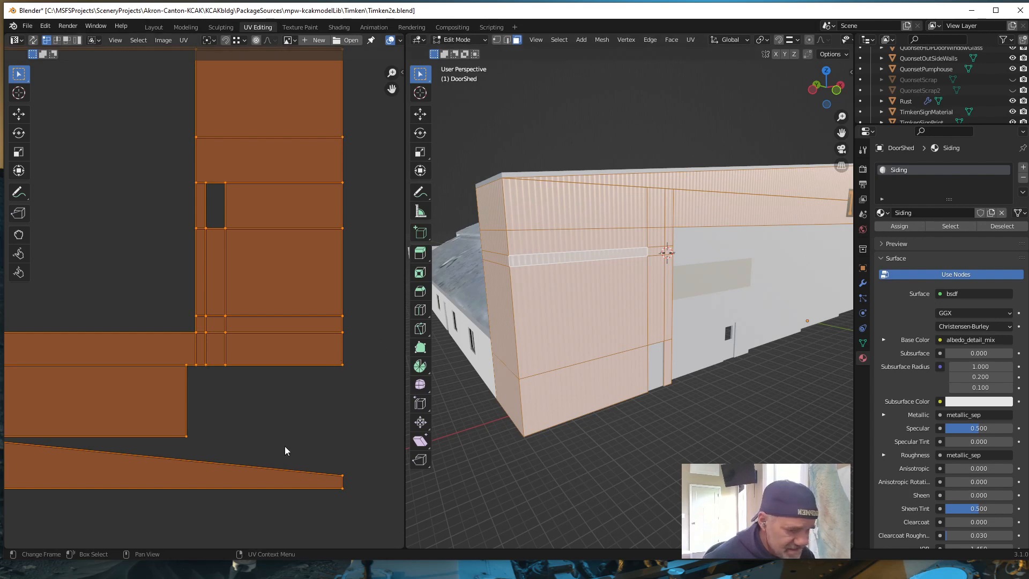
left_click(850, 72)
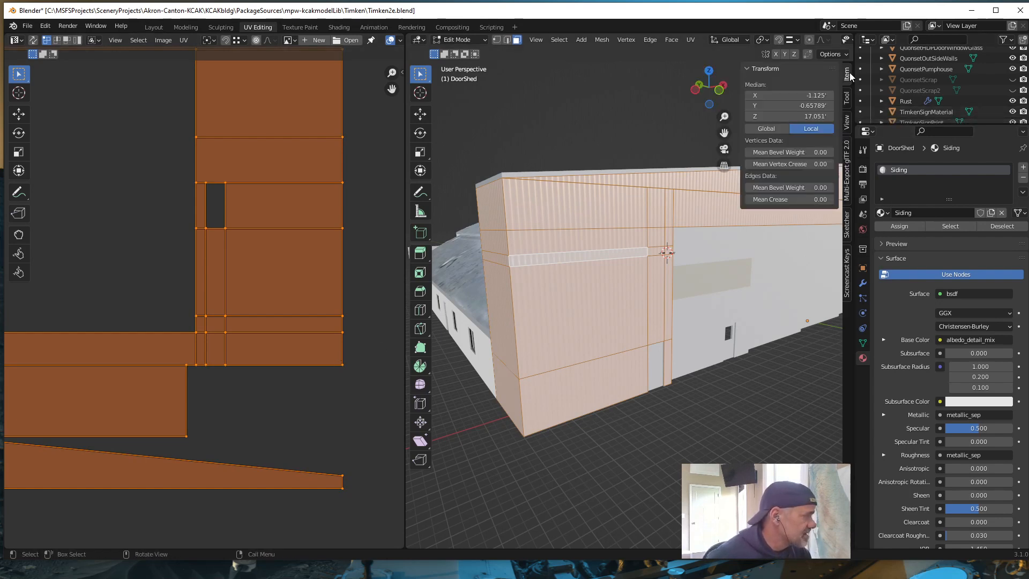
left_click(847, 271)
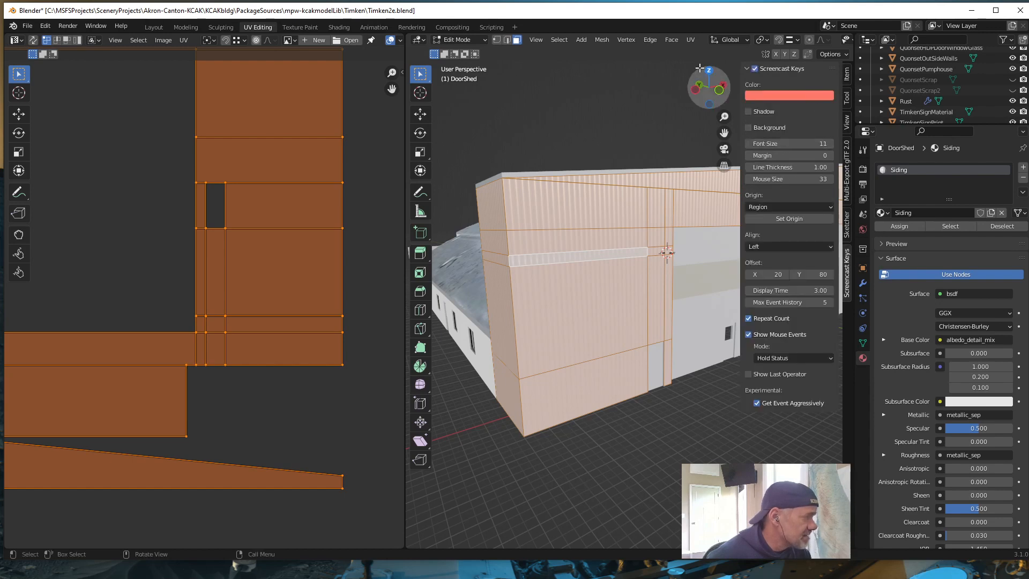
key("alt+a")
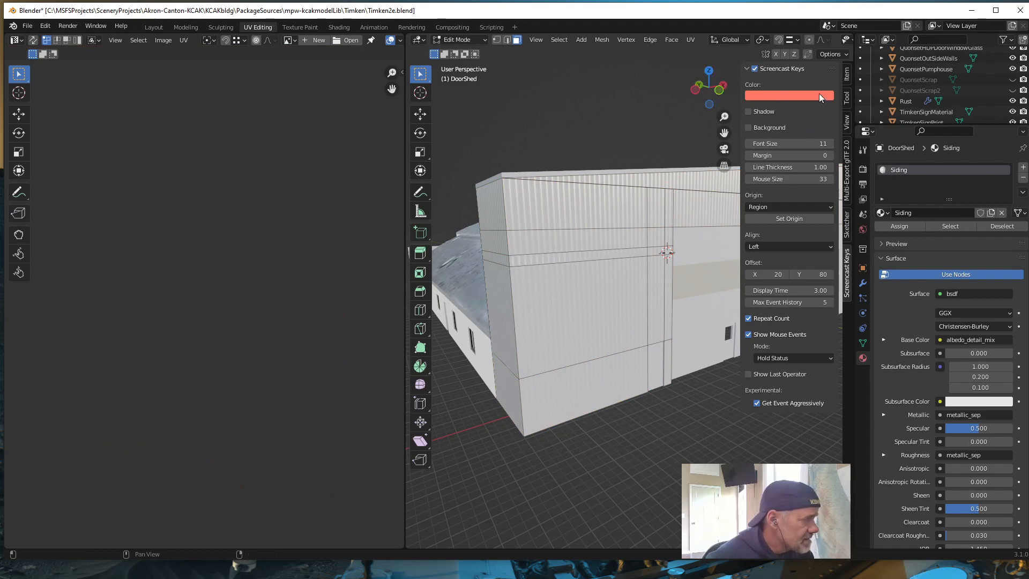
left_click(847, 76)
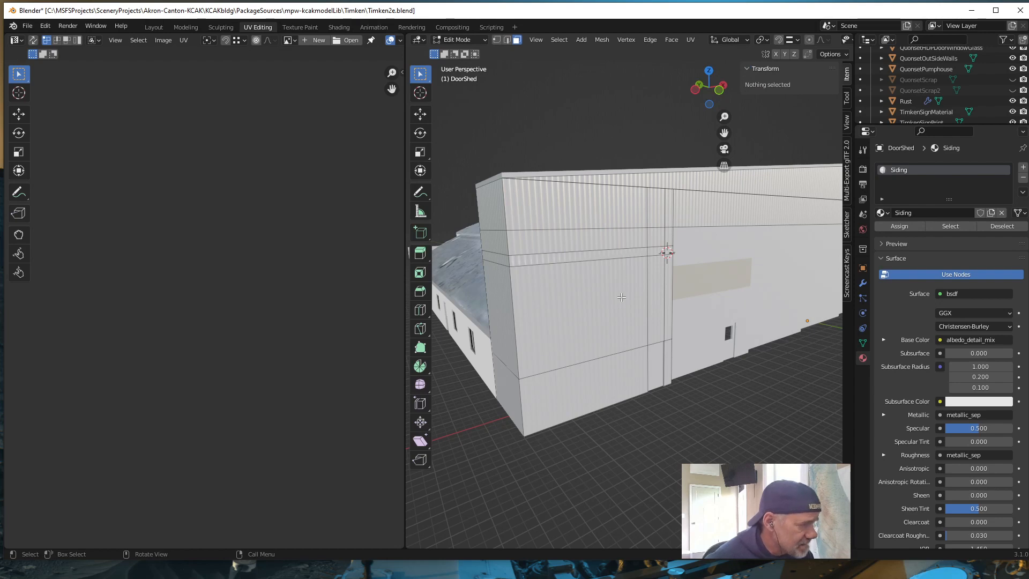
Select all DoorShed faces and unwrap them with Smart UV Project, using a 66° angle limit, zero island margin and Correct Aspect
scroll(277, 346, "down", 3)
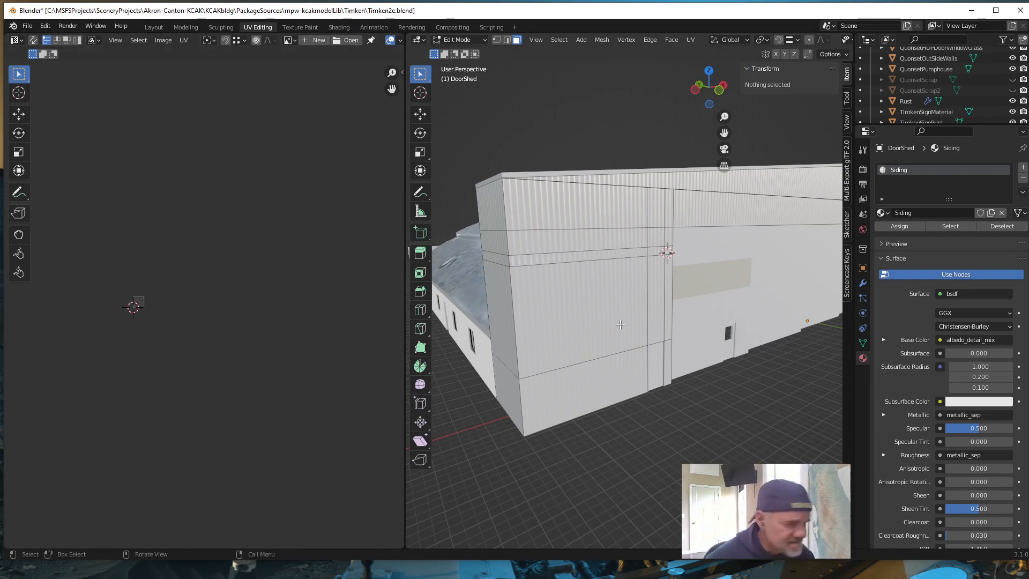
key("a")
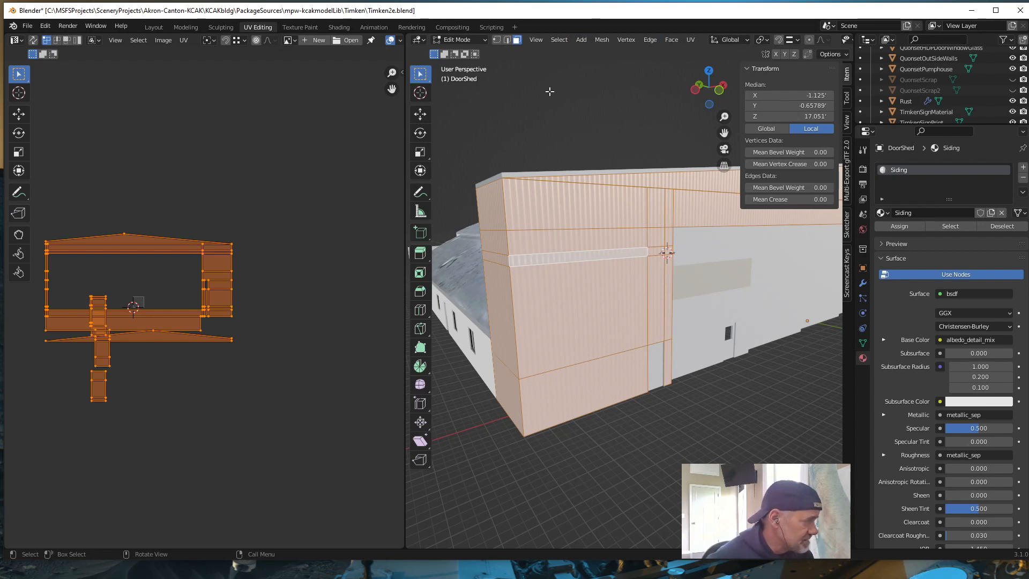
left_click(691, 40)
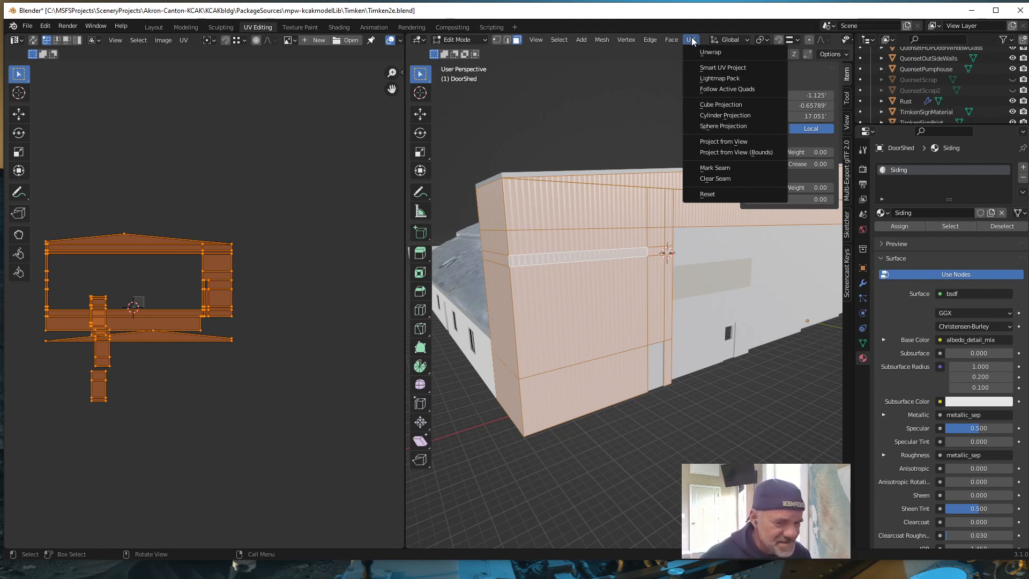
left_click(692, 41)
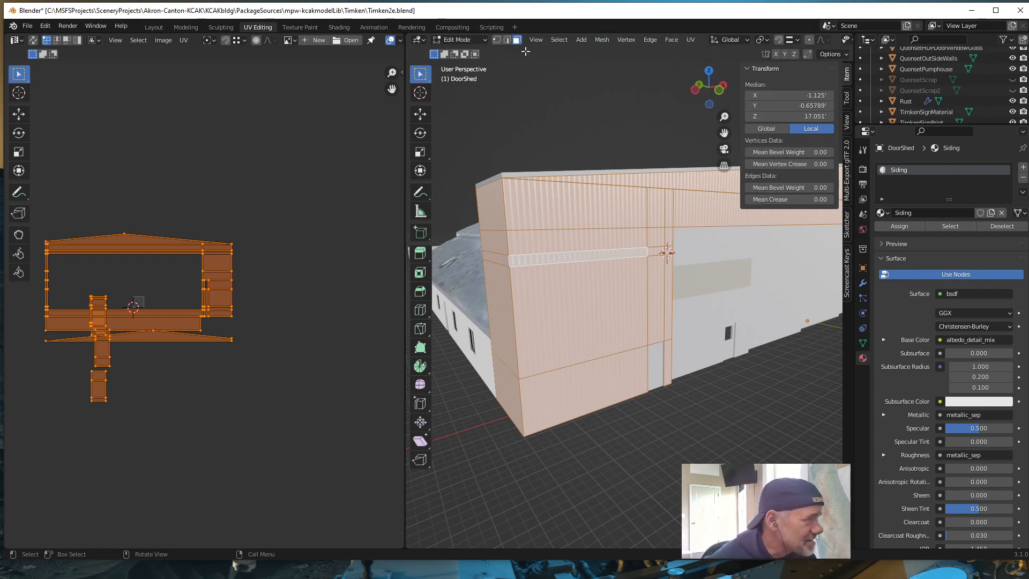
left_click(691, 40)
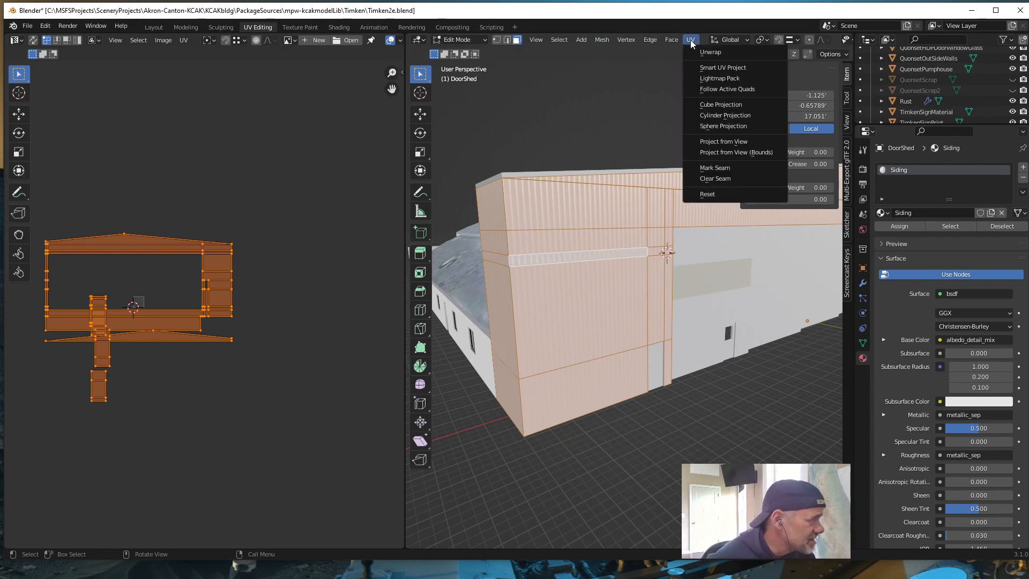
left_click(711, 66)
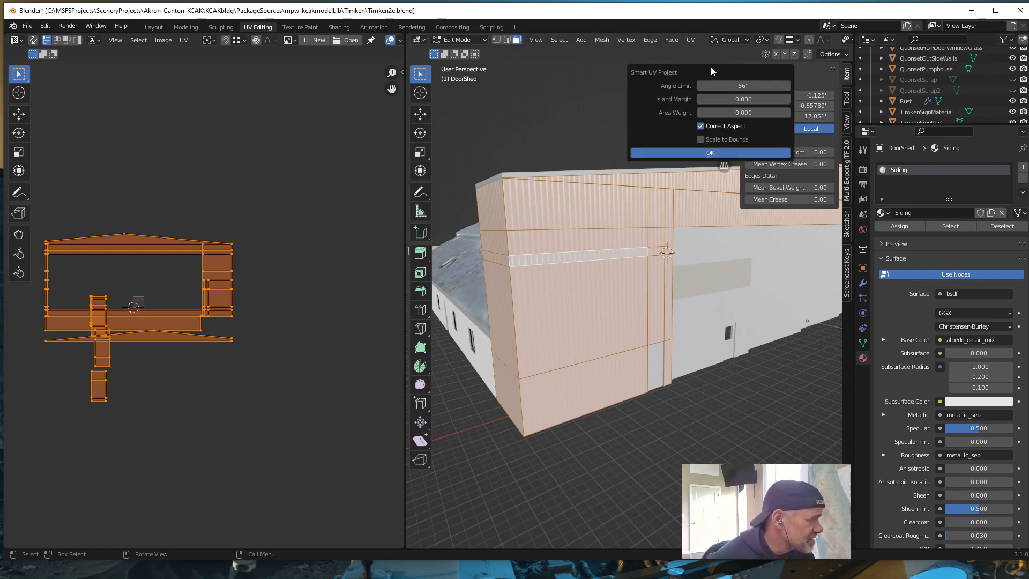
left_click(711, 154)
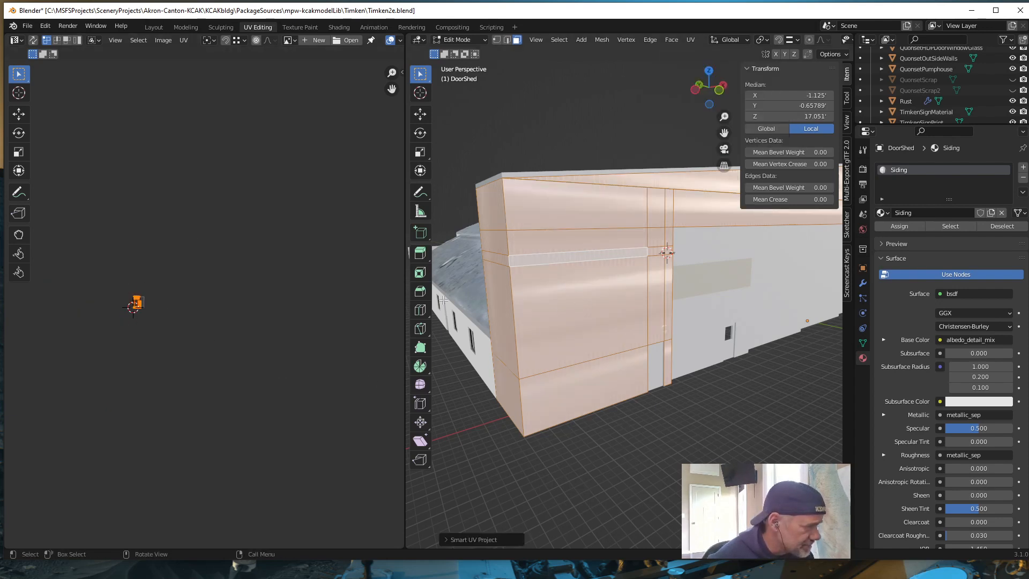
middle_click_drag(131, 340, 207, 333)
scroll(211, 332, "up", 3)
scroll(213, 331, "up", 6)
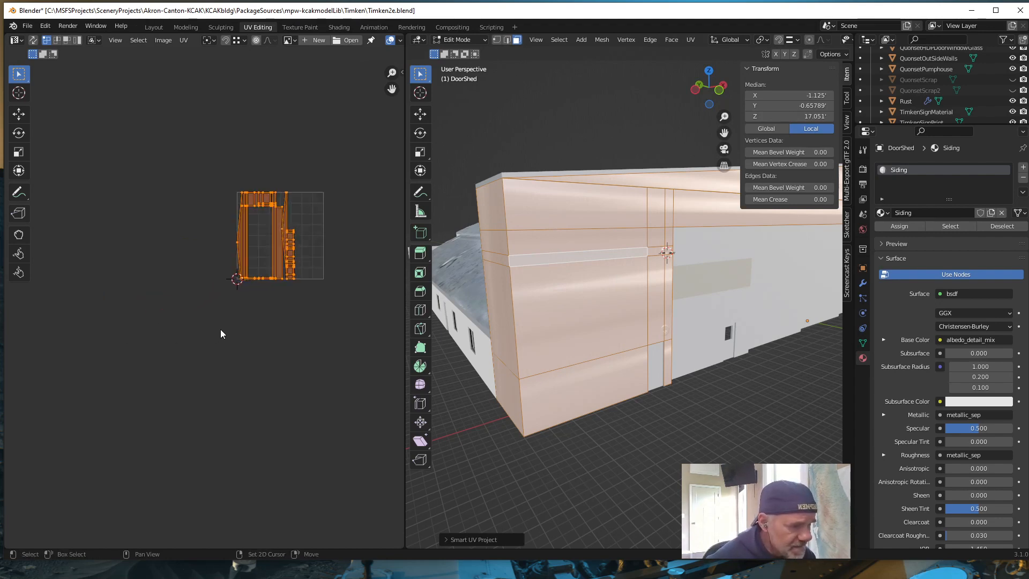
Rotate all DoorShed UV islands by 90° and scale them up about 20 times so the corrugations run vertically and finely
middle_click_drag(244, 321, 137, 413)
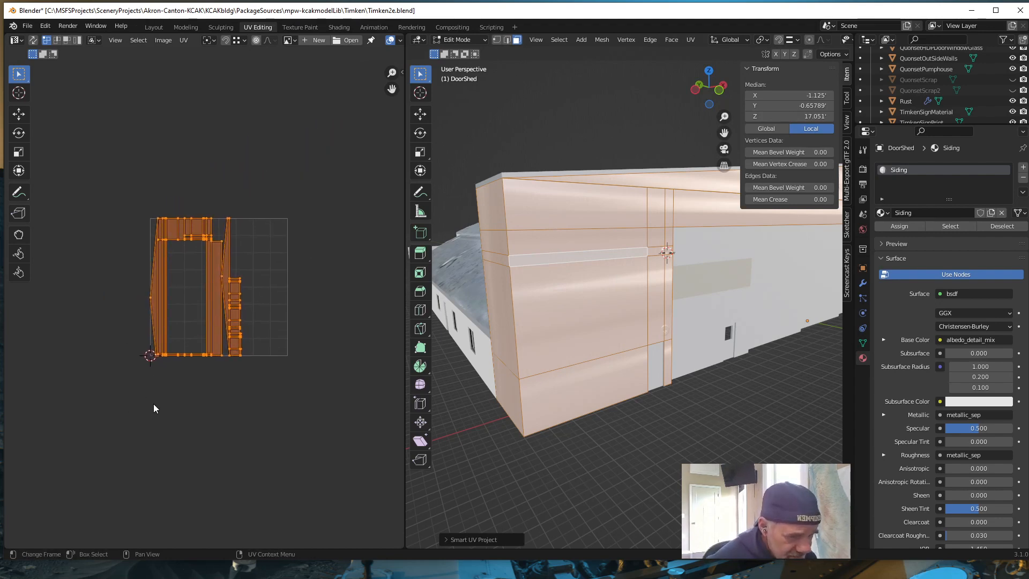
scroll(154, 409, "up", 2)
key("r")
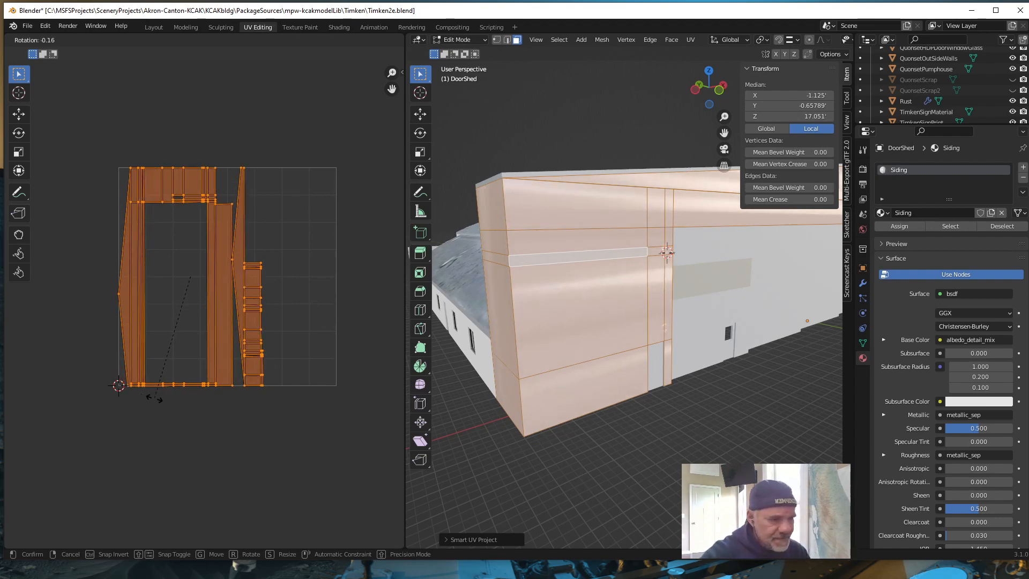
type("90")
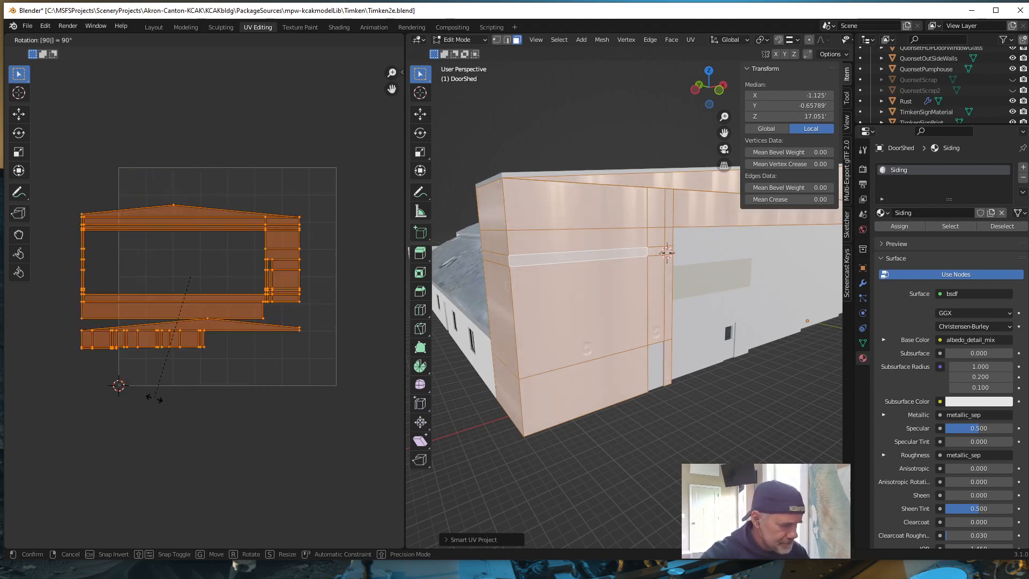
key("Return")
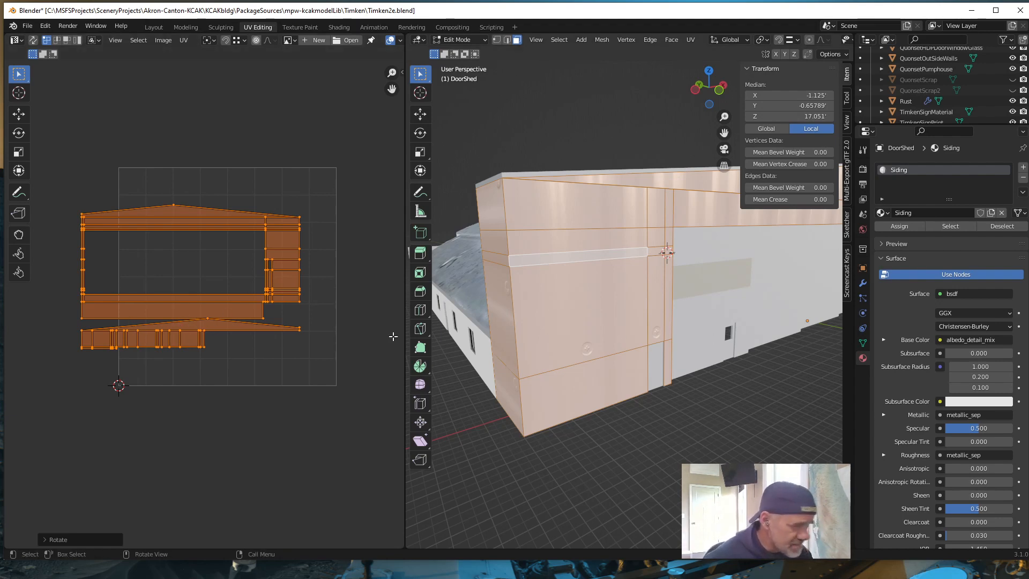
key("s")
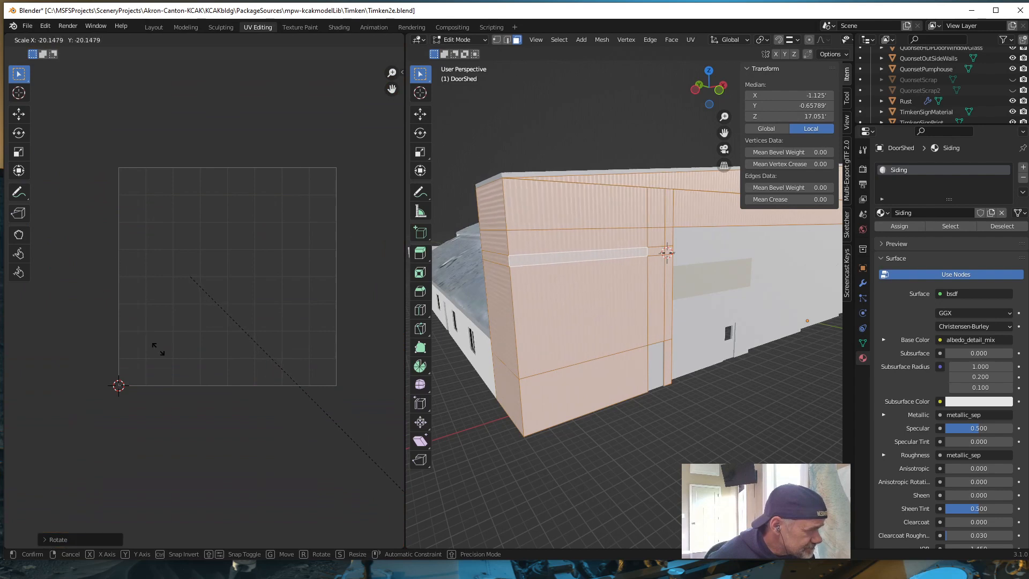
left_click(204, 408)
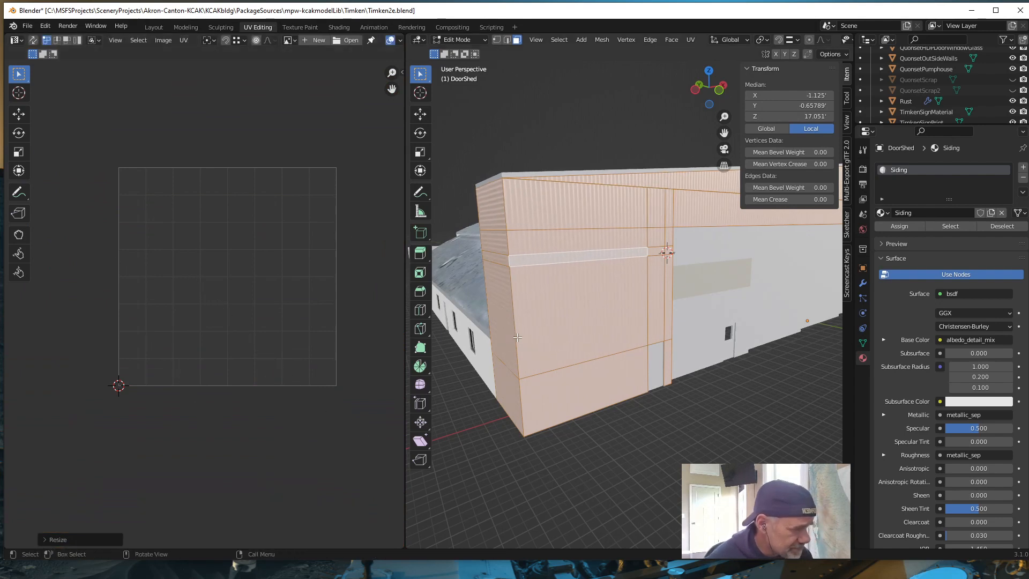
Select only the stacked faces of the DoorShed's end wall beside the brick side wall, from the roofline to the ground
middle_click_drag(518, 337, 501, 350)
middle_click_drag(627, 324, 441, 347, "shift")
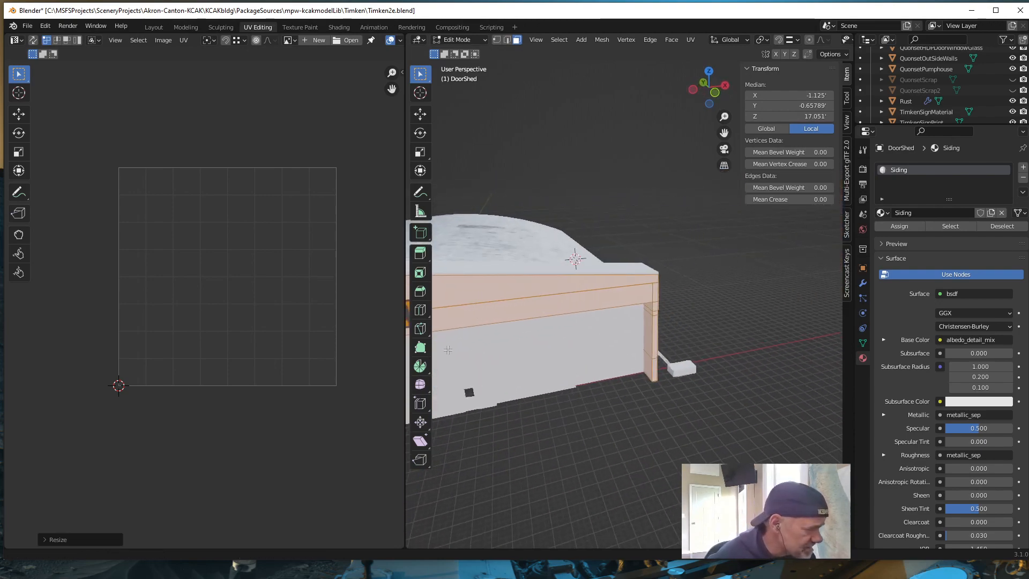
middle_click_drag(600, 363, 651, 352)
scroll(697, 316, "up", 3)
scroll(697, 317, "up", 3)
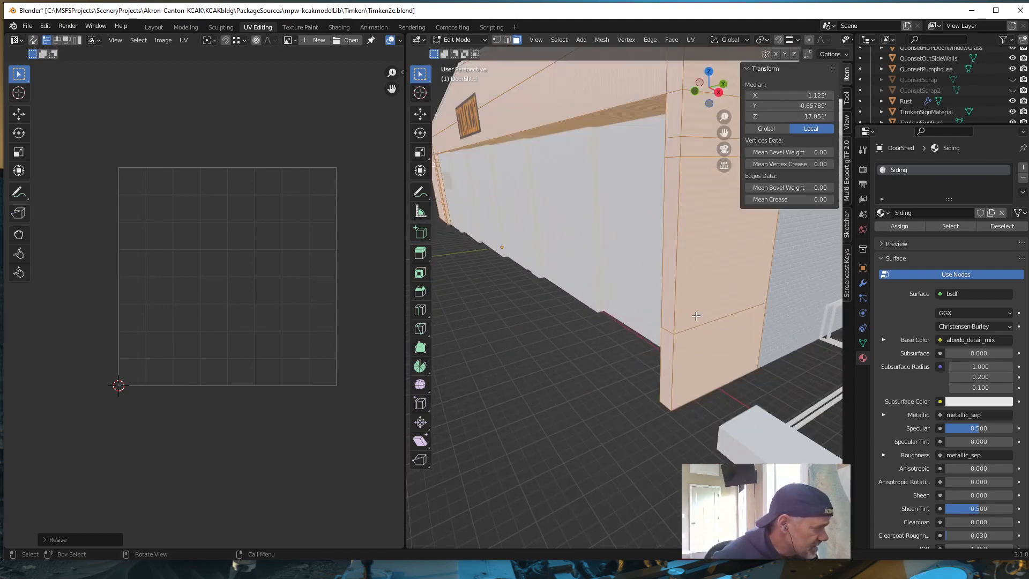
middle_click_drag(691, 318, 643, 376)
left_click(572, 188)
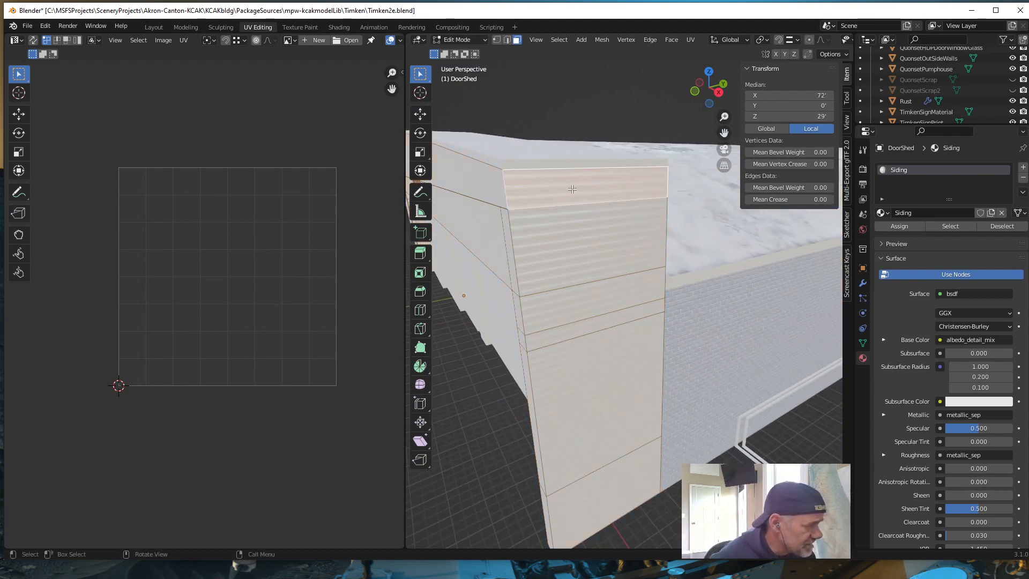
left_click(592, 231, "shift")
left_click(601, 303, "shift")
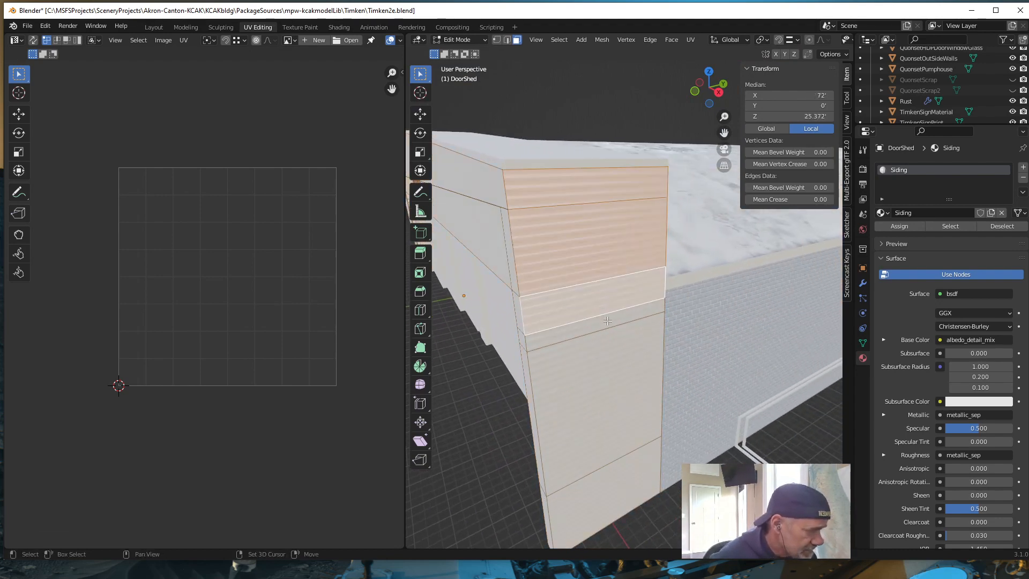
left_click(607, 321, "shift")
left_click(608, 356, "shift")
left_click(619, 489, "shift")
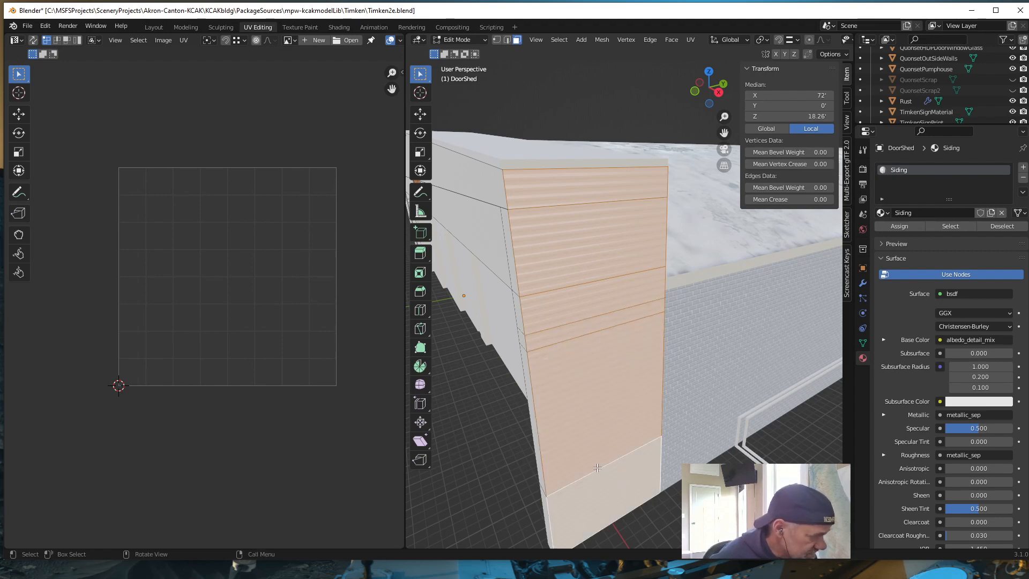
Add the inner jamb faces of the hangar door opening at that same end to the selection
middle_click_drag(597, 467, 733, 293)
left_click(745, 296, "shift")
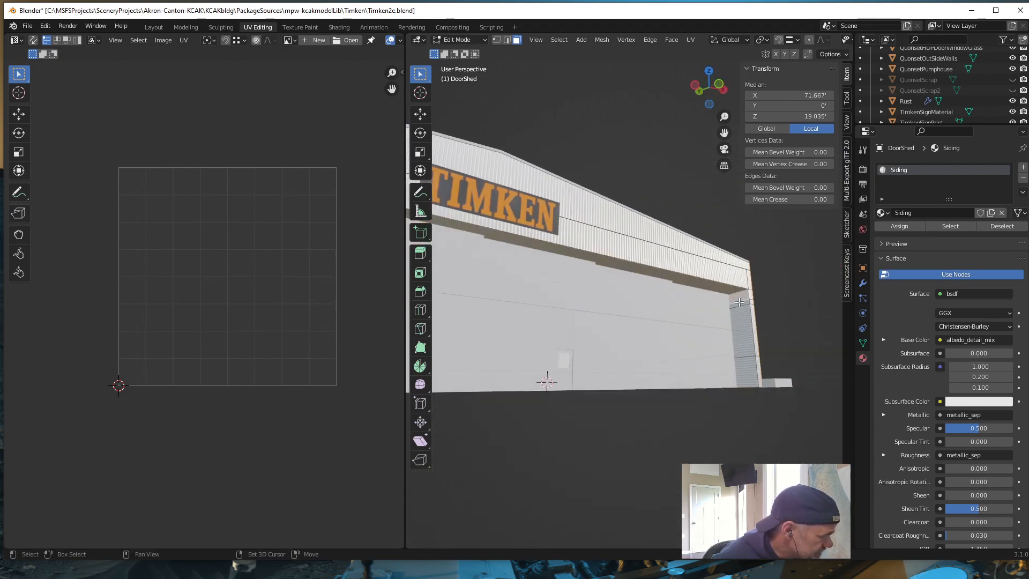
left_click(744, 304, "shift")
left_click(744, 328, "shift")
left_click(744, 367, "shift")
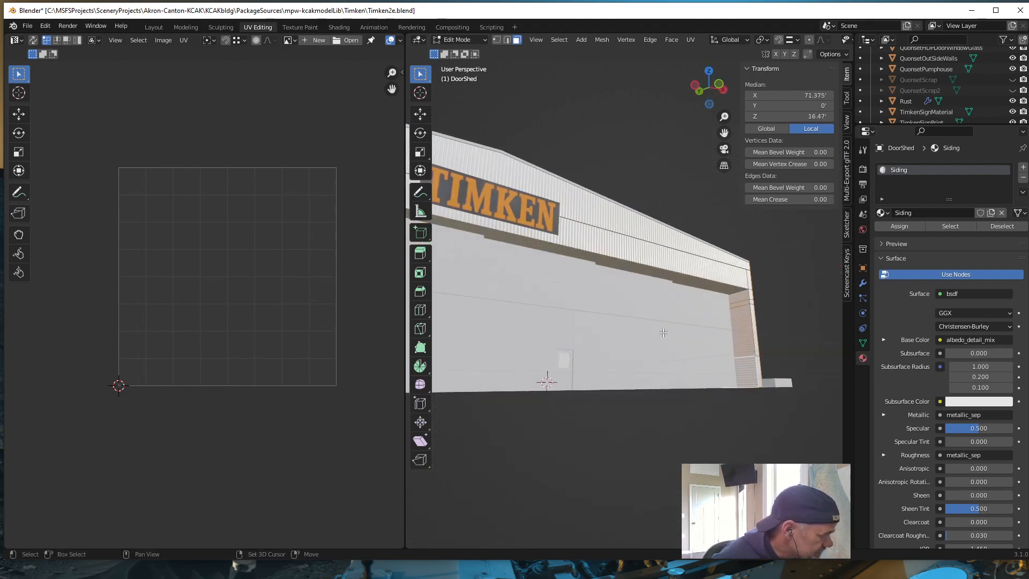
Add all stacked faces of the DoorShed's opposite end wall to the selection, from the roofline to the ground
middle_click_drag(745, 368, 654, 370)
left_click(664, 349)
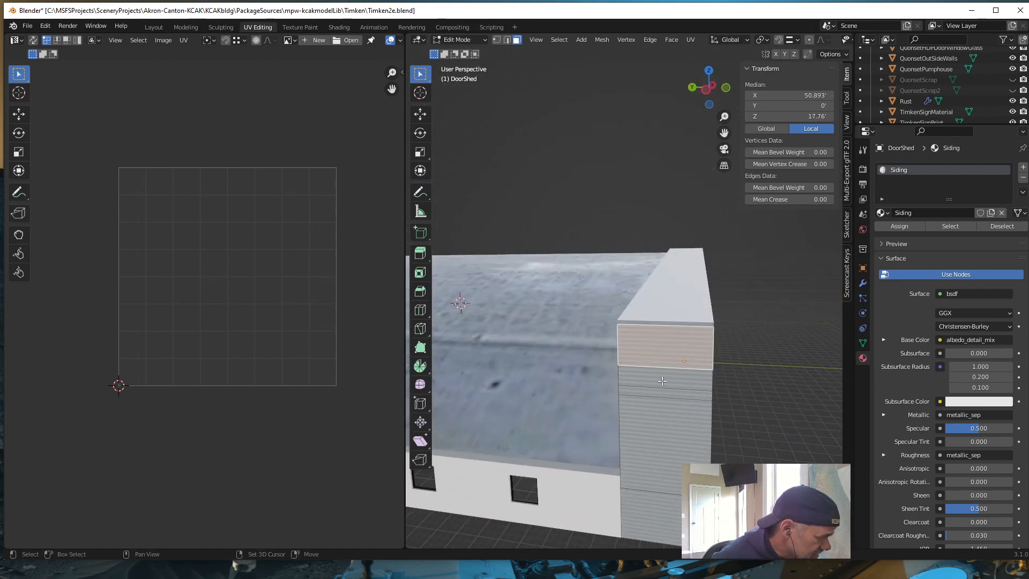
left_click(660, 387, "shift")
left_click(664, 393, "shift")
left_click(670, 425, "shift")
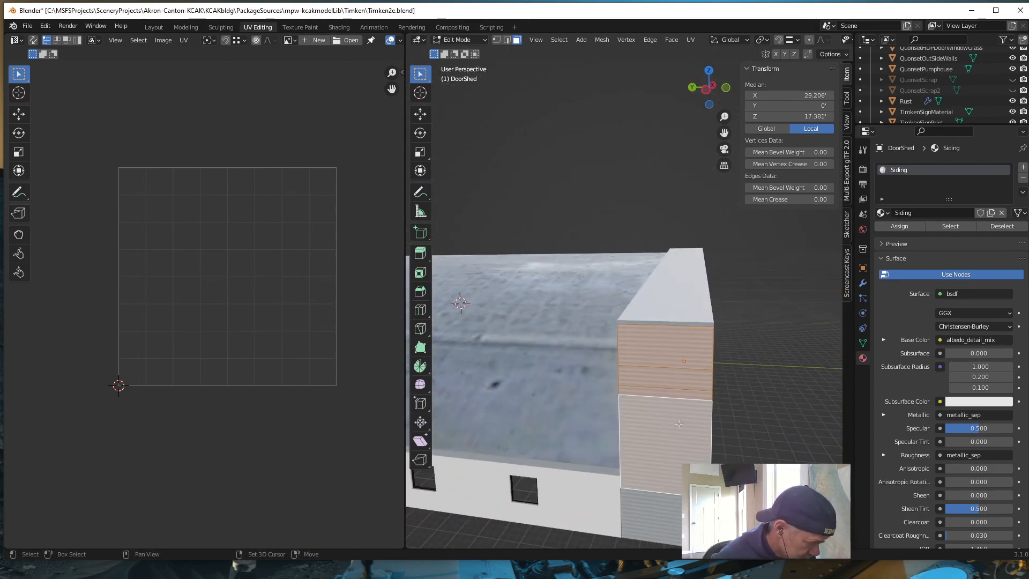
left_click(647, 521, "shift")
Rotate the UVs of the selected end wall and jamb faces by 90°
middle_click_drag(617, 498, 544, 490)
middle_click_drag(721, 447, 472, 406, "shift")
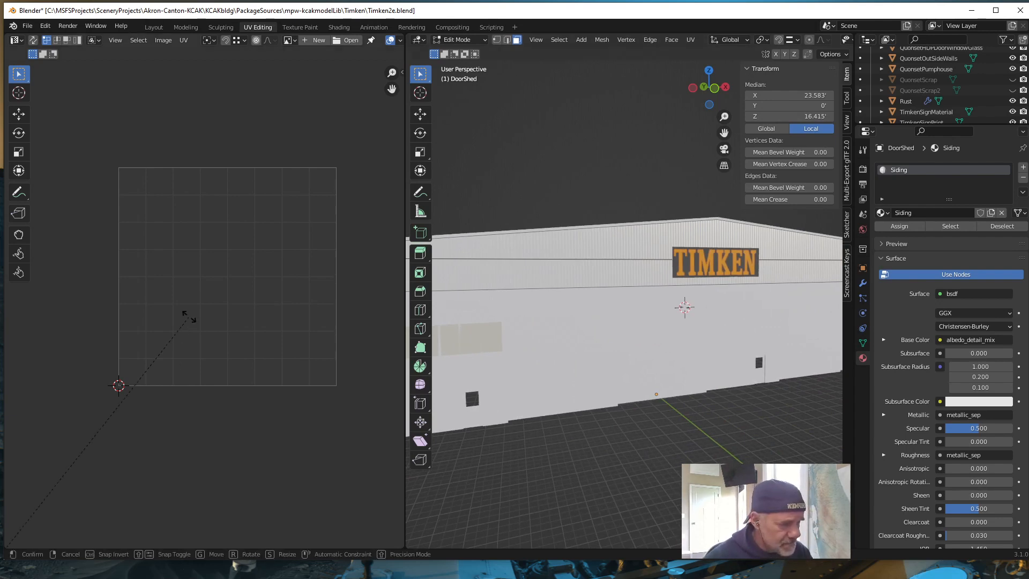
type("r90")
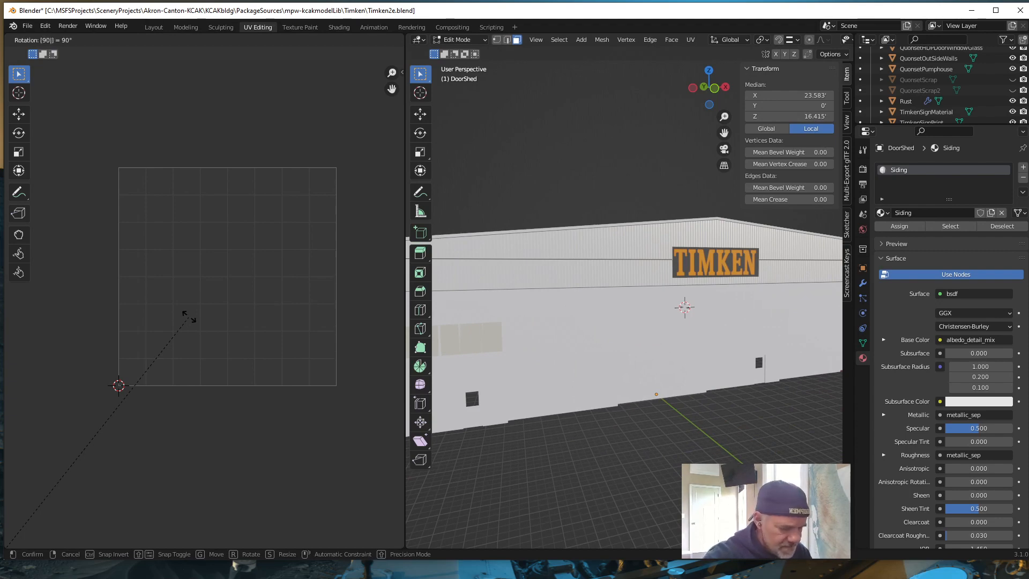
key("Return")
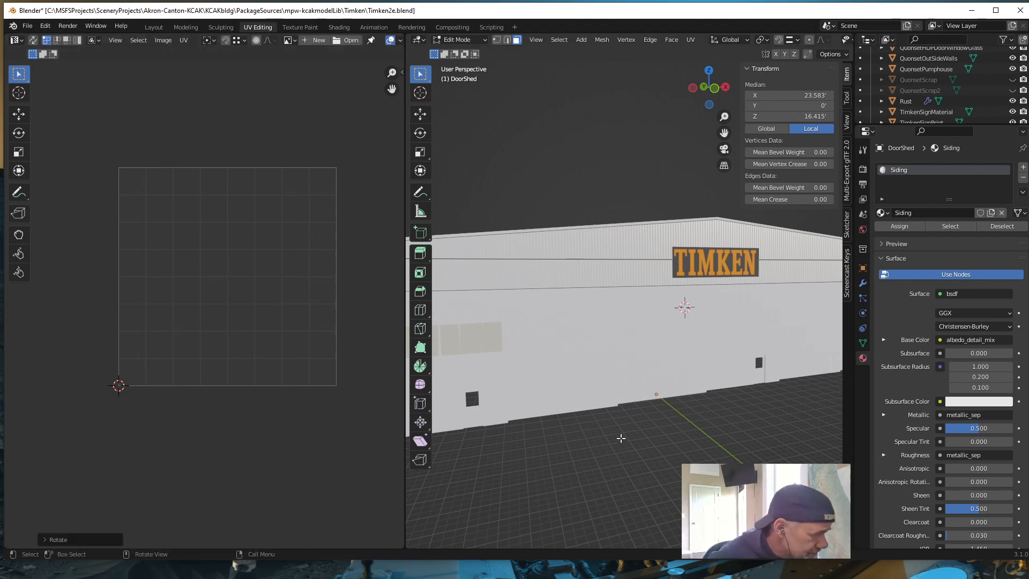
Shift the upper front fascia face's UVs about 0.0345 along X to line its corrugations up with the strip below
mouse_move(533, 467)
middle_mouse_down()
mouse_move(615, 481)
mouse_move(580, 483)
mouse_move(581, 464)
mouse_move(524, 477)
mouse_move(835, 461)
mouse_move(452, 478)
mouse_move(551, 475)
middle_mouse_up()
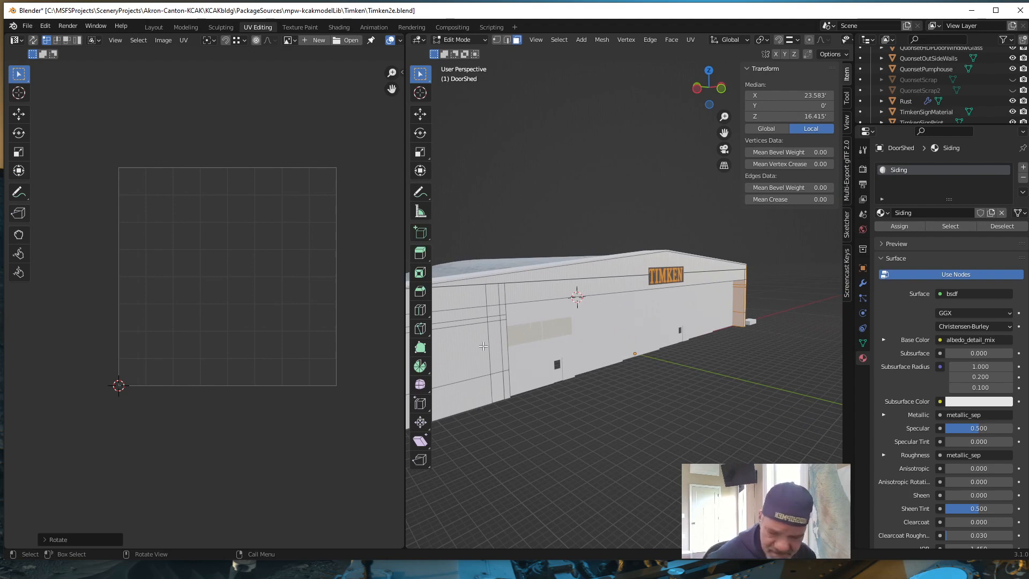
middle_click_drag(476, 344, 570, 346, "shift")
scroll(572, 322, "up", 3)
scroll(567, 333, "up", 3)
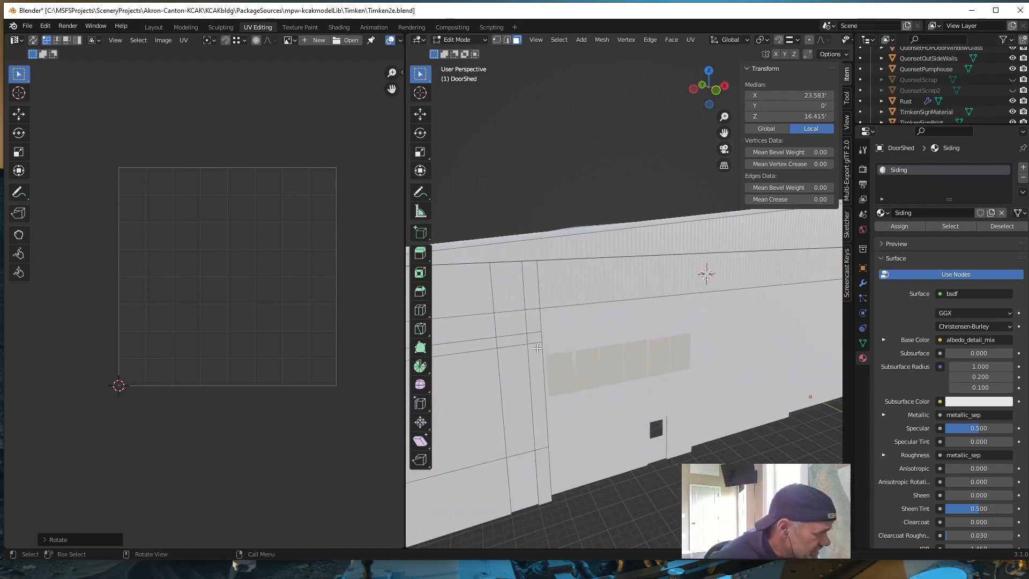
scroll(584, 310, "down", 4)
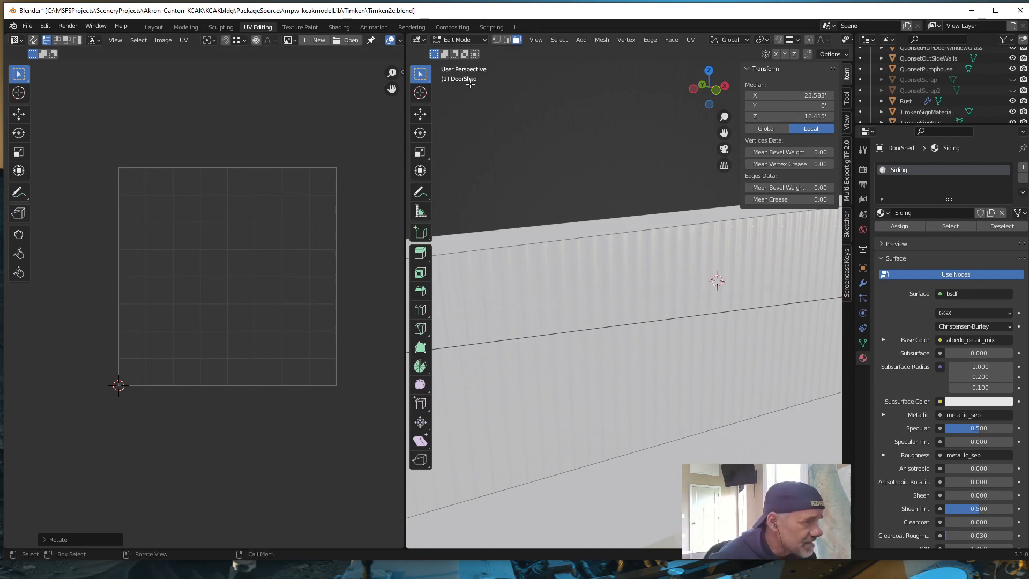
left_click(612, 330)
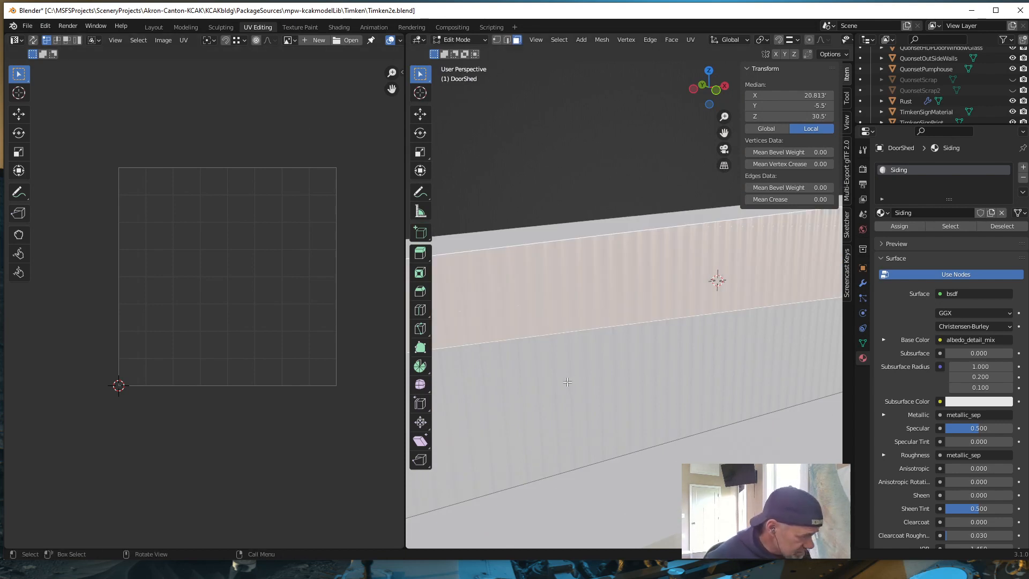
middle_click_drag(548, 410, 562, 399)
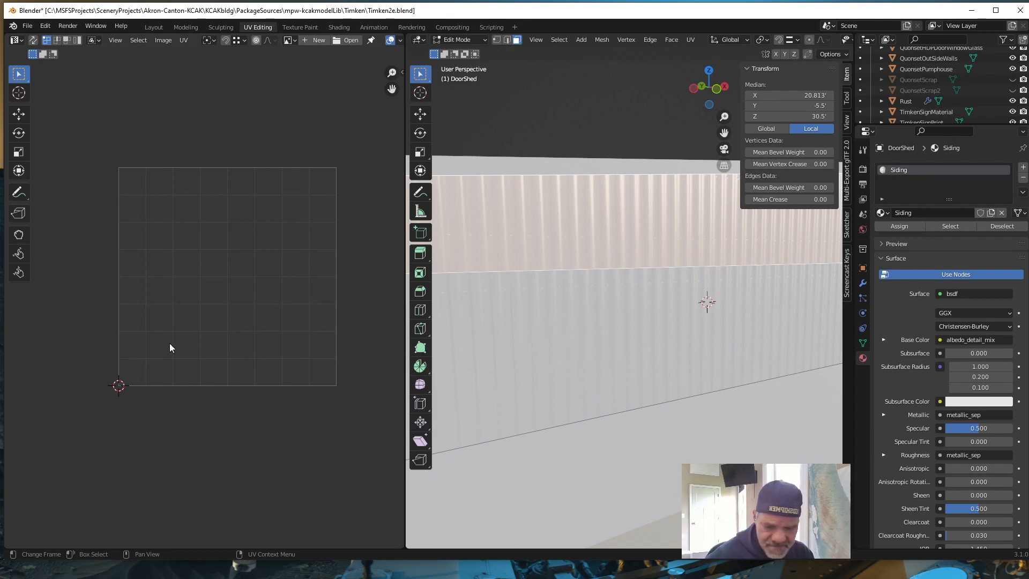
key("g")
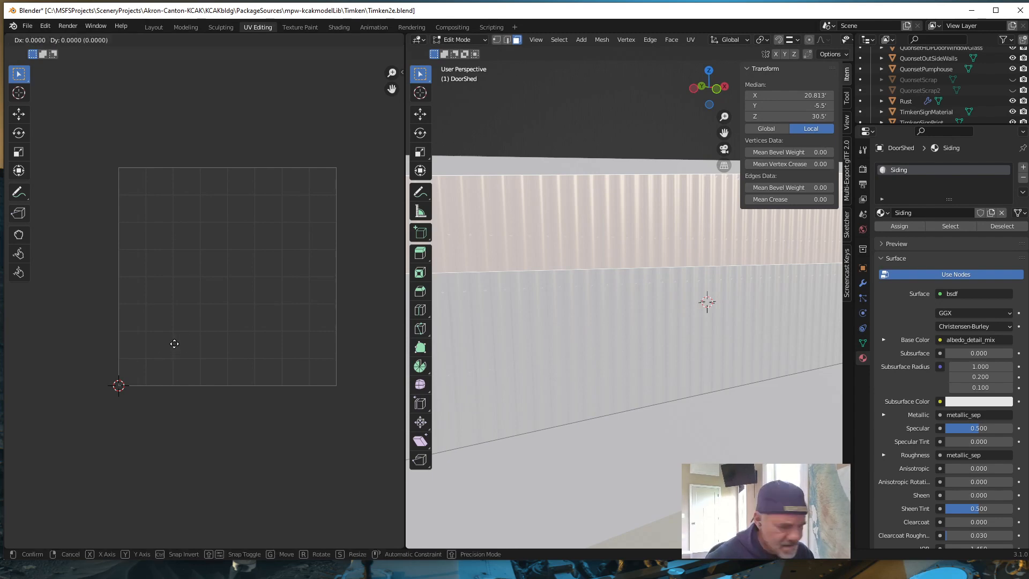
key("x")
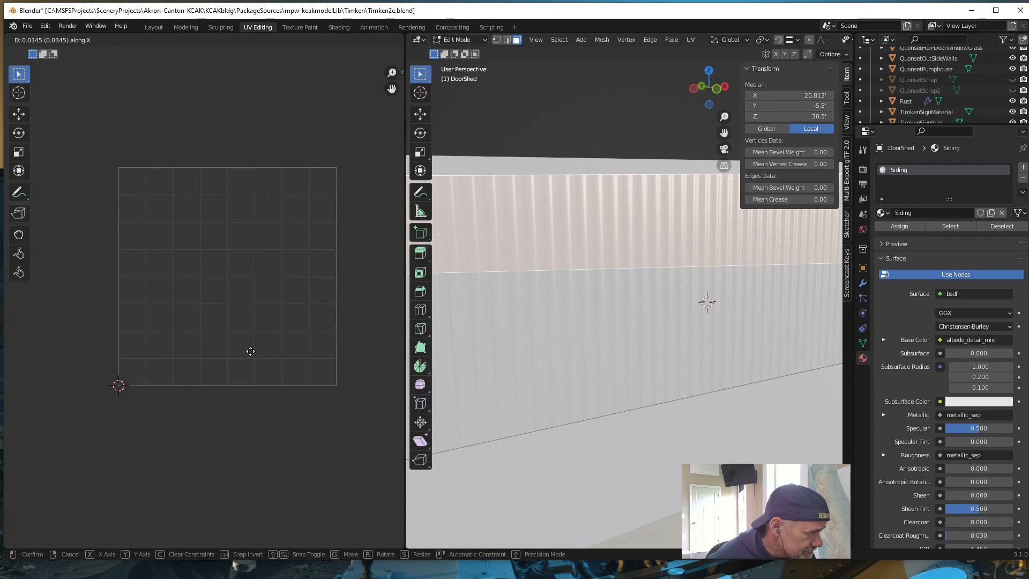
left_click(251, 351)
scroll(659, 372, "down", 6)
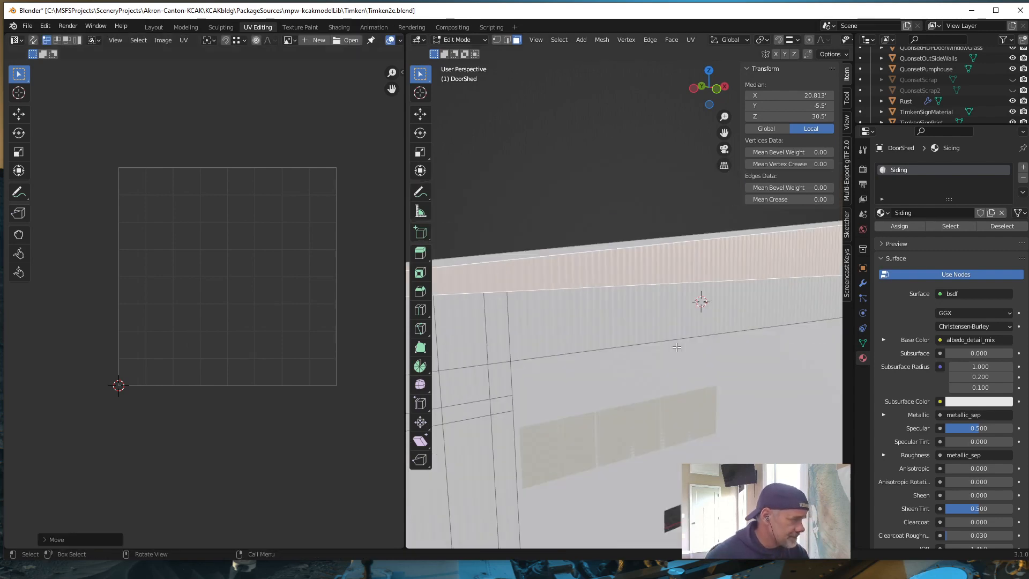
Select only the four narrow stacked jamb faces on the other side of the hangar door opening
left_click(592, 209)
middle_click_drag(592, 209, 641, 365)
scroll(641, 372, "up", 5)
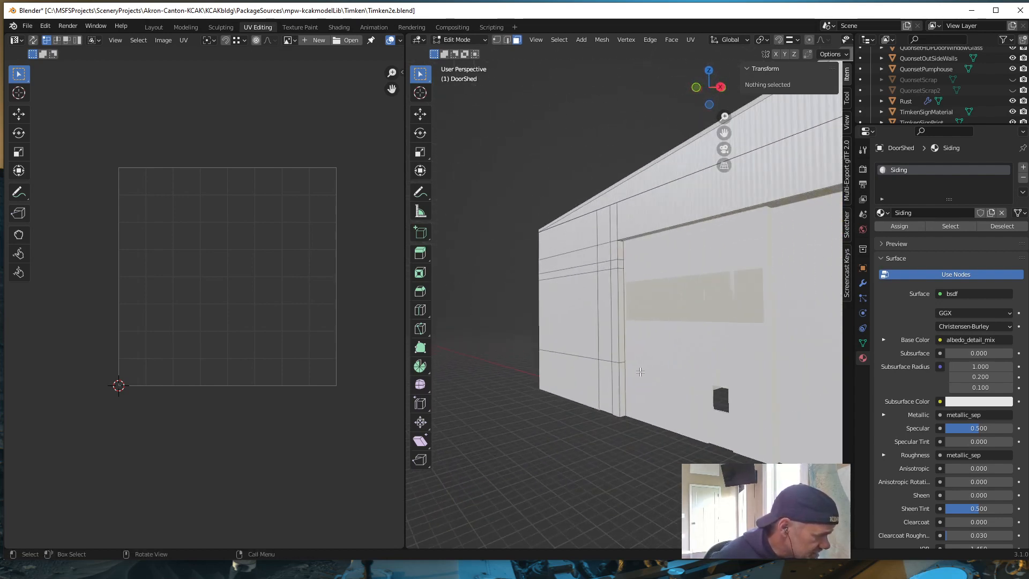
left_click(614, 221)
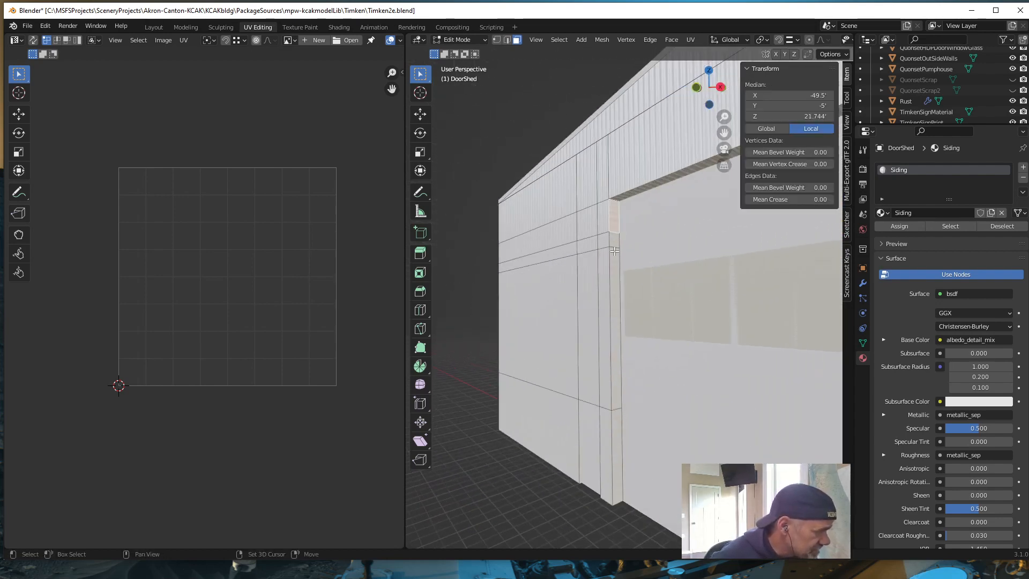
left_click(615, 240, "shift")
left_click(617, 276, "shift")
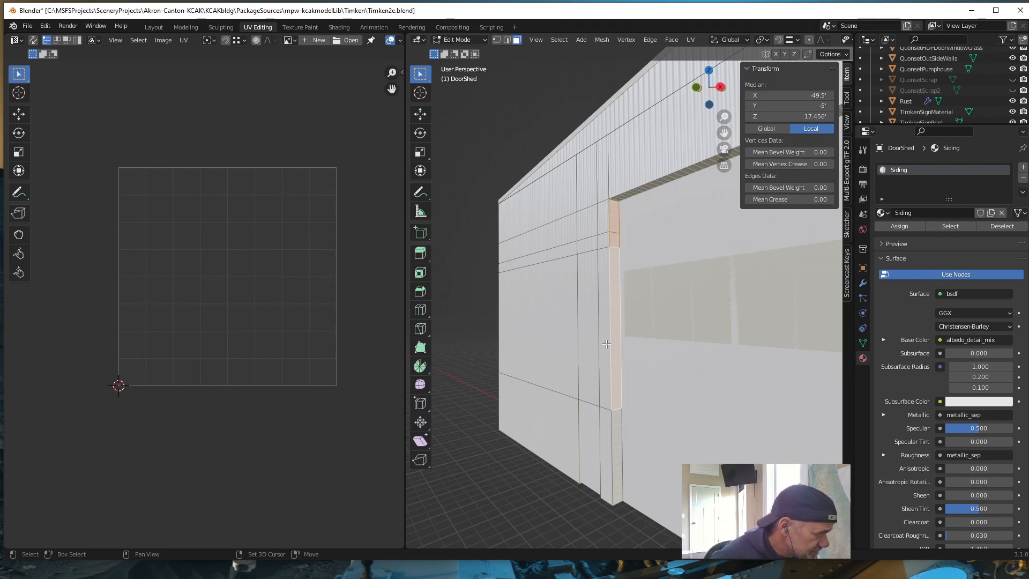
left_click(615, 451, "shift")
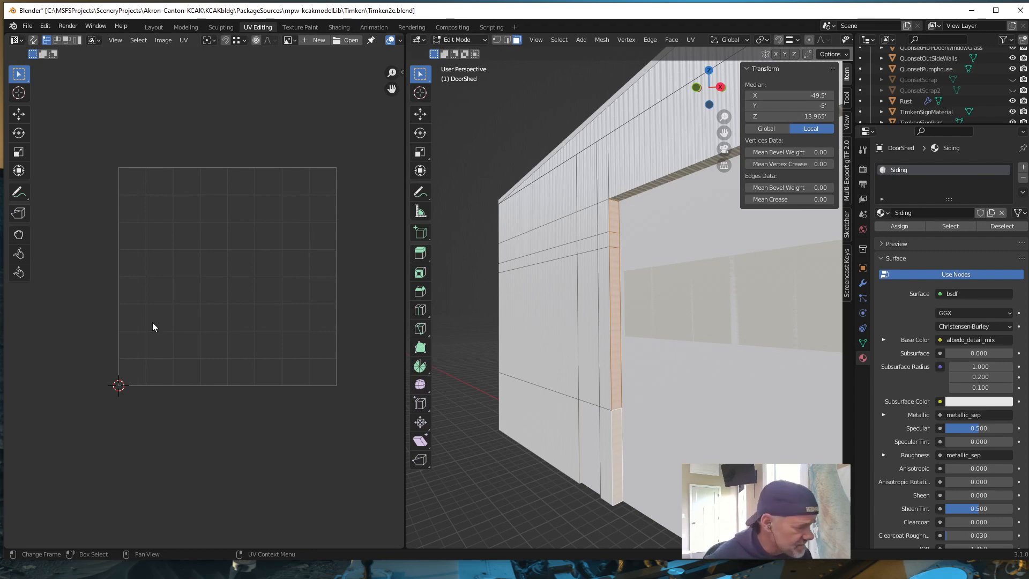
Rotate the UVs of the selected narrow jamb faces by 90° and check the siding direction from below
scroll(198, 328, "down", 10)
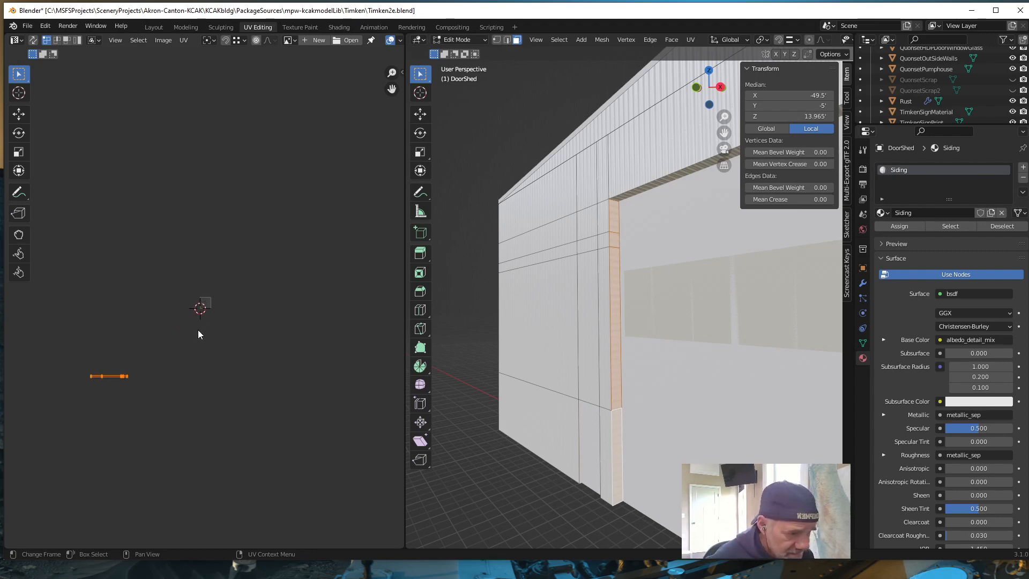
scroll(196, 330, "up", 1)
type("r")
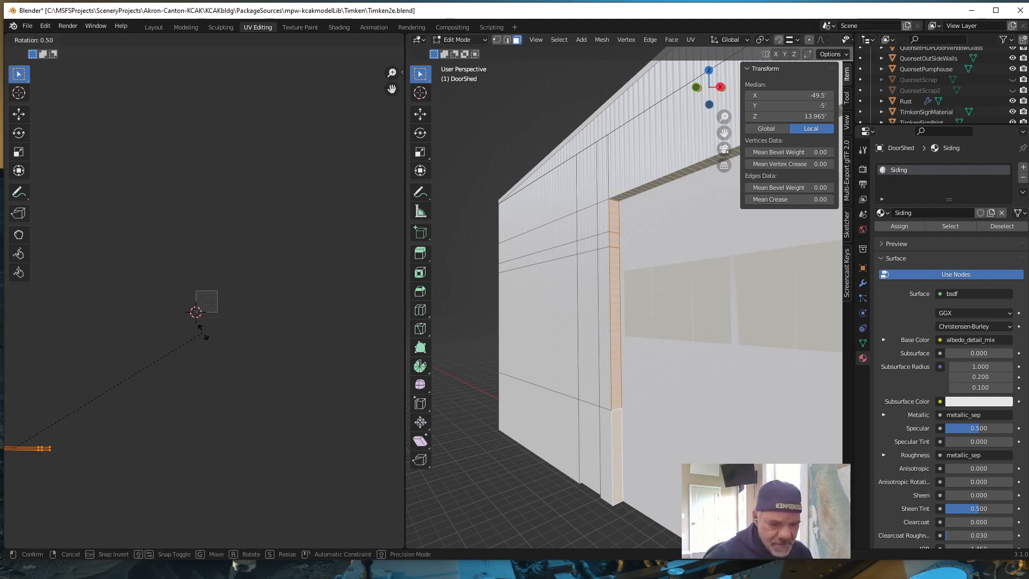
type("90")
key("Return")
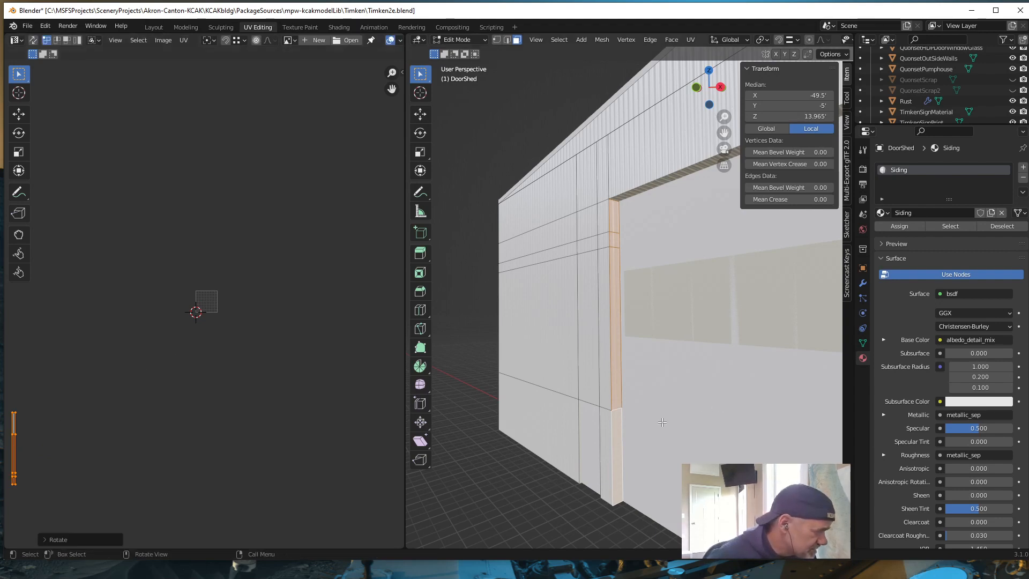
middle_click_drag(570, 433, 660, 377)
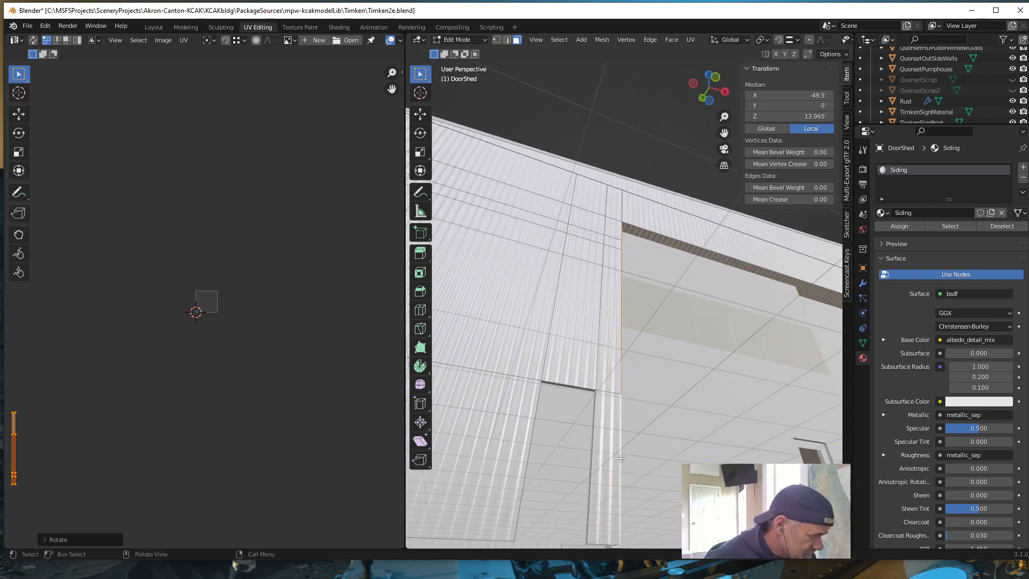
middle_click_drag(621, 458, 617, 455)
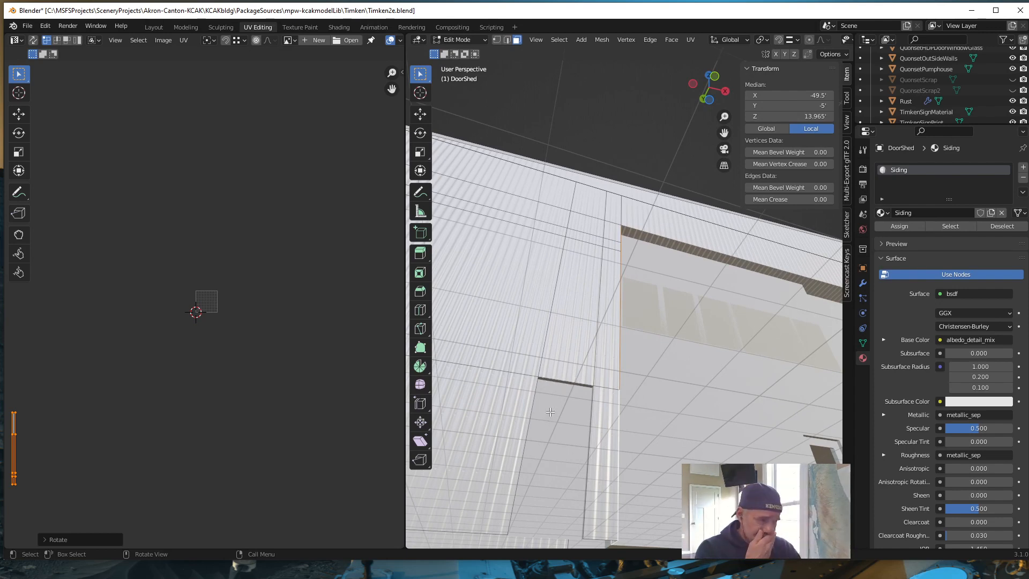
Save the Timken2e.blend file with the reworked DoorShed siding
middle_click_drag(548, 423, 612, 427)
scroll(605, 482, "down", 5)
left_click(27, 26)
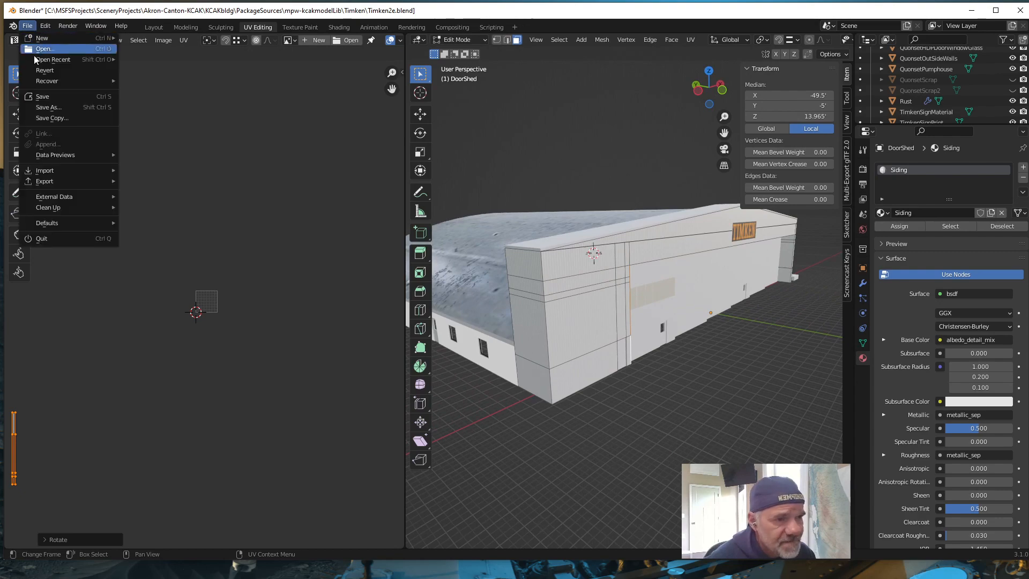
left_click(49, 100)
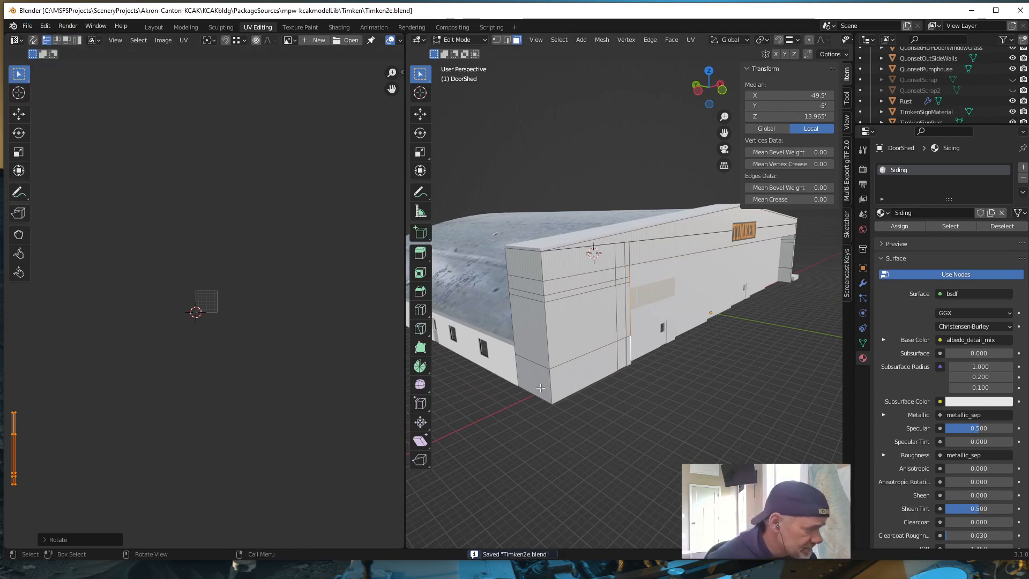
In the Layout workspace, select the arched RoofEnd gable panel above the window strip at the opposite end of the hangar
middle_click_drag(436, 273, 638, 406)
scroll(606, 428, "down", 3)
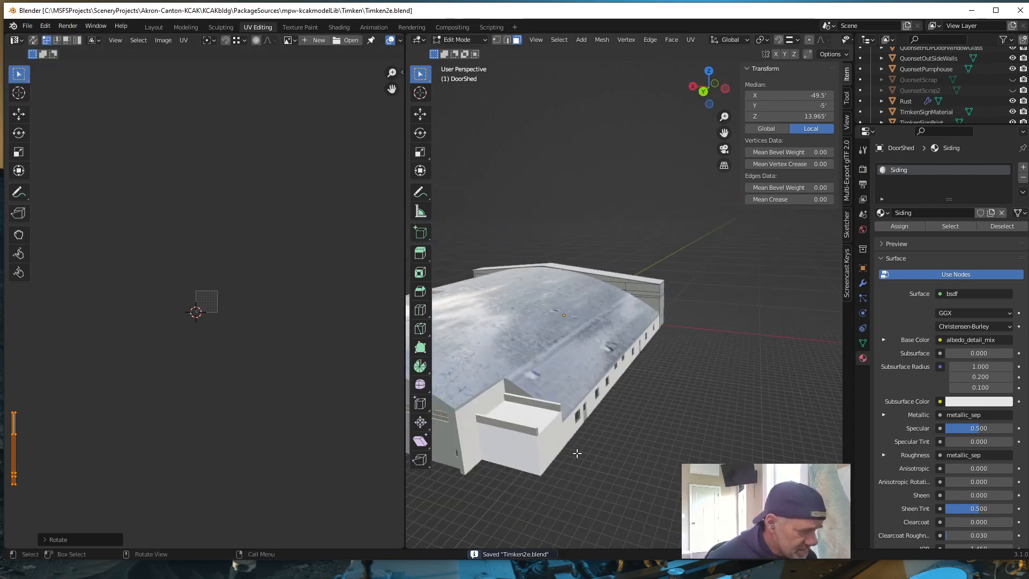
middle_click_drag(559, 457, 684, 420)
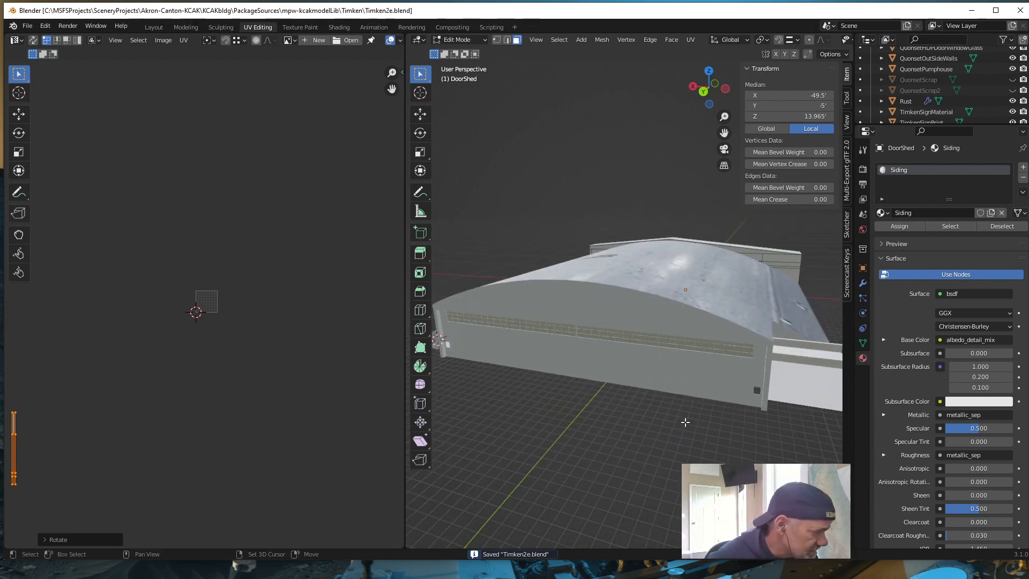
scroll(663, 413, "up", 5)
scroll(636, 378, "down", 3)
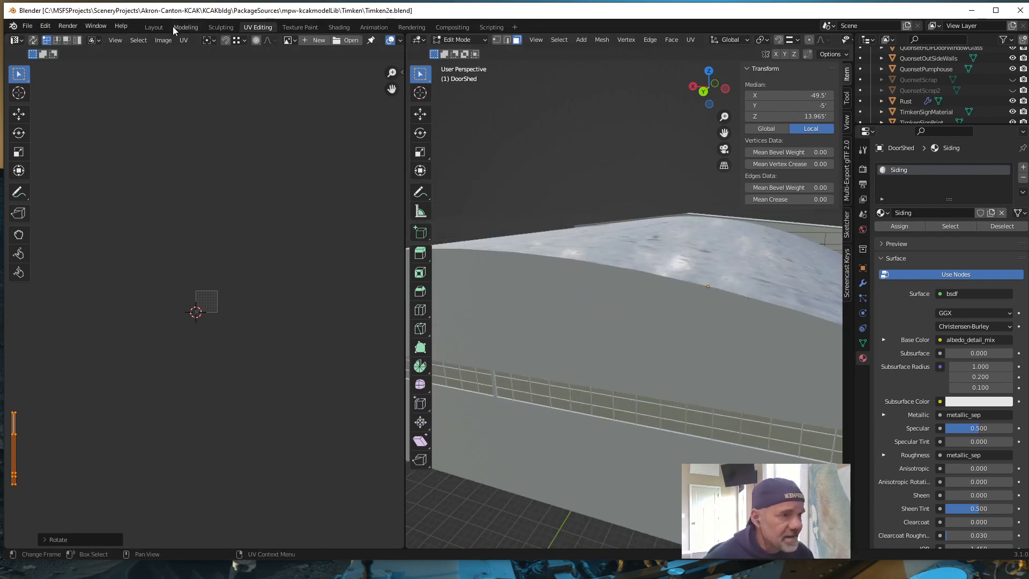
left_click(154, 28)
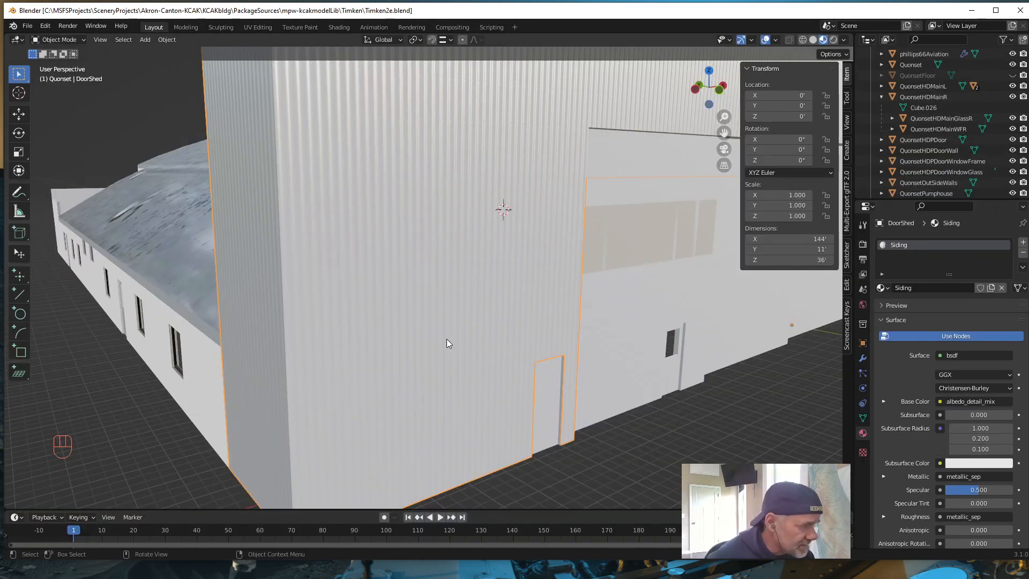
scroll(446, 340, "down", 5)
middle_click_drag(439, 348, 527, 318)
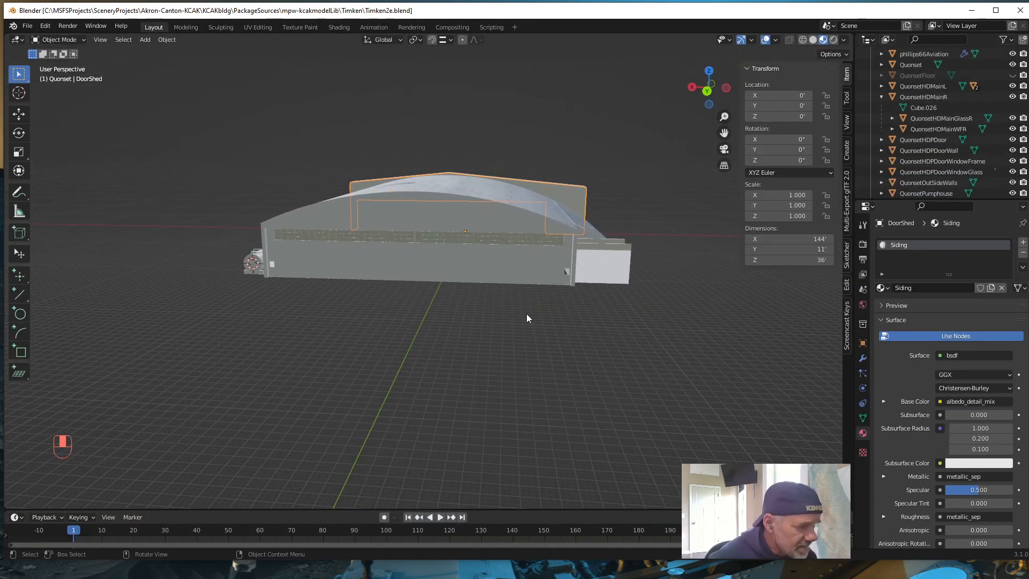
left_click(416, 216)
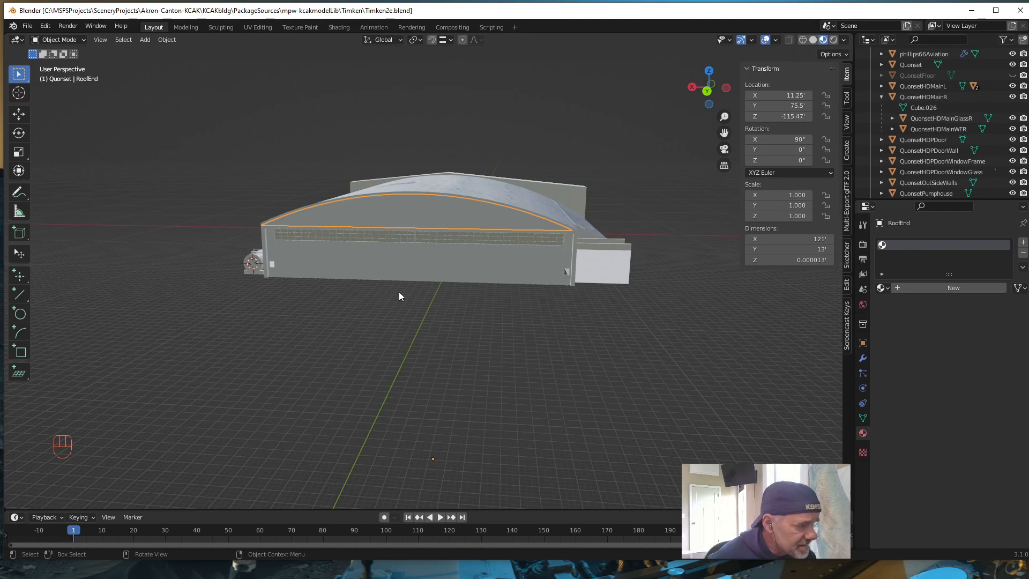
mouse_move(399, 293)
middle_mouse_down()
mouse_move(364, 299)
mouse_move(390, 292)
middle_mouse_up()
scroll(390, 294, "up", 2)
middle_click_drag(403, 217, 553, 300)
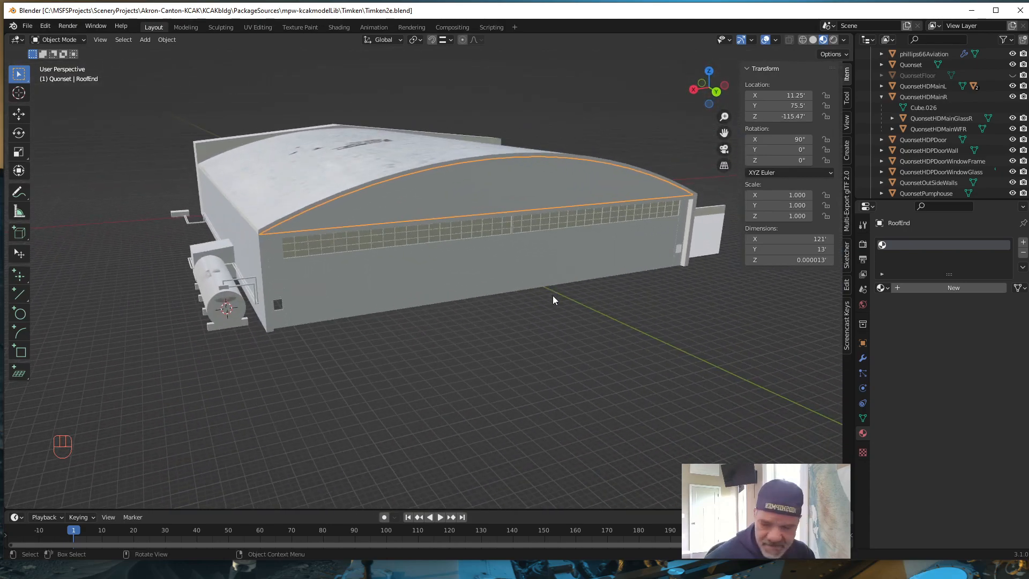
In the UV Editing workspace, unwrap the RoofEnd panel with Smart UV Project at a 66° angle limit and zero island margin
left_click(258, 27)
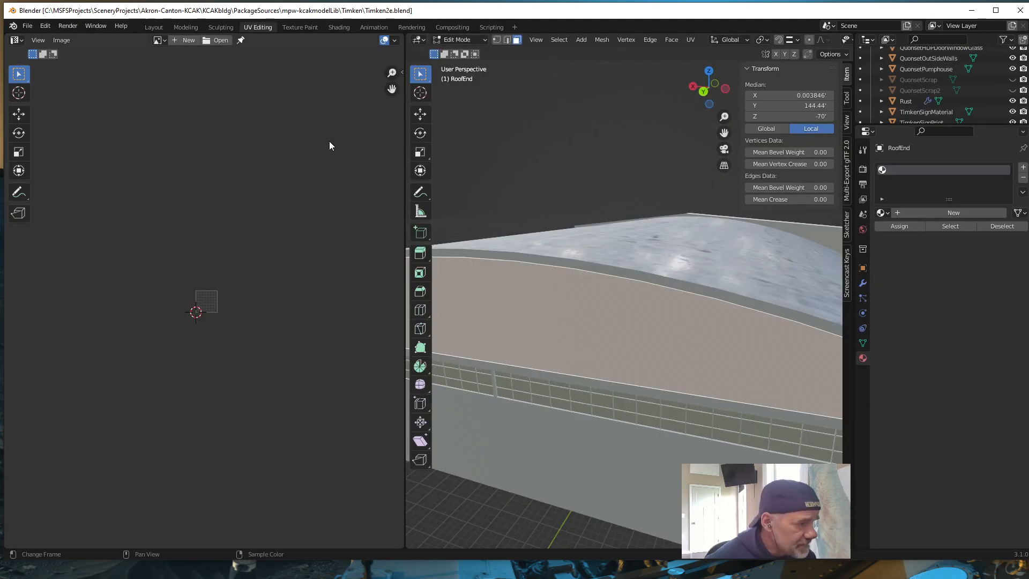
middle_click_drag(560, 400, 640, 417)
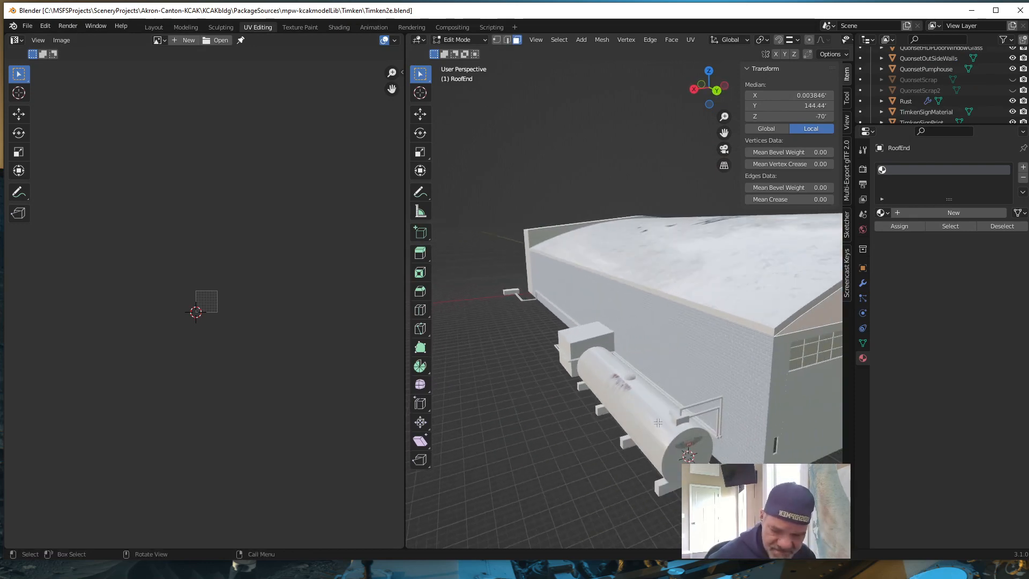
middle_click_drag(658, 423, 641, 386)
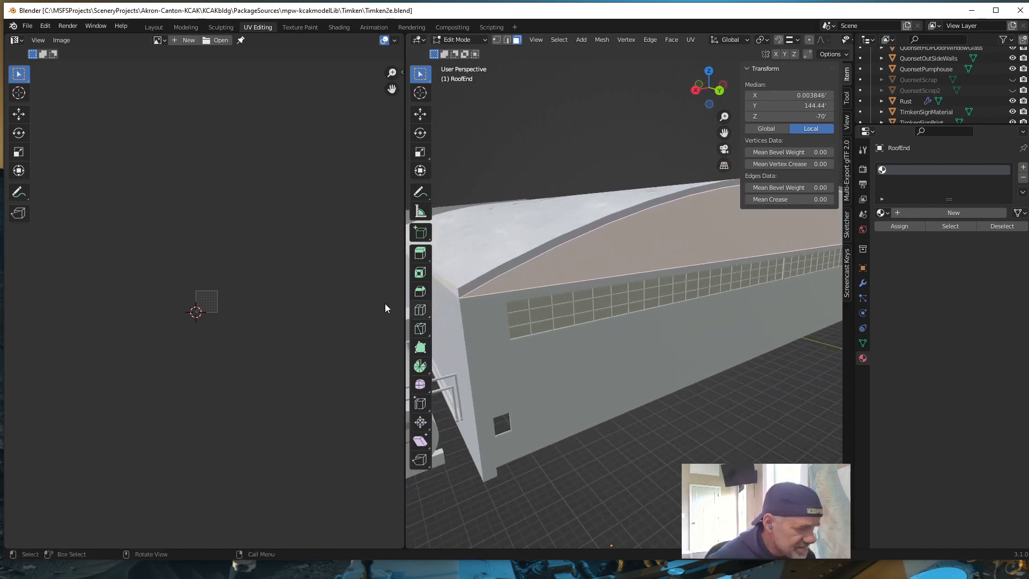
left_click(690, 41)
left_click(715, 67)
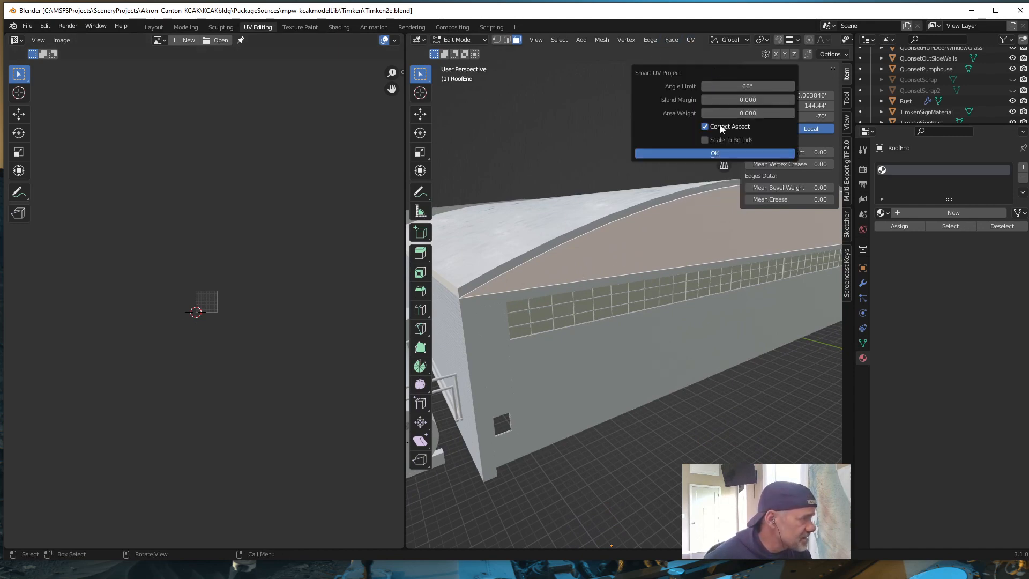
left_click(705, 152)
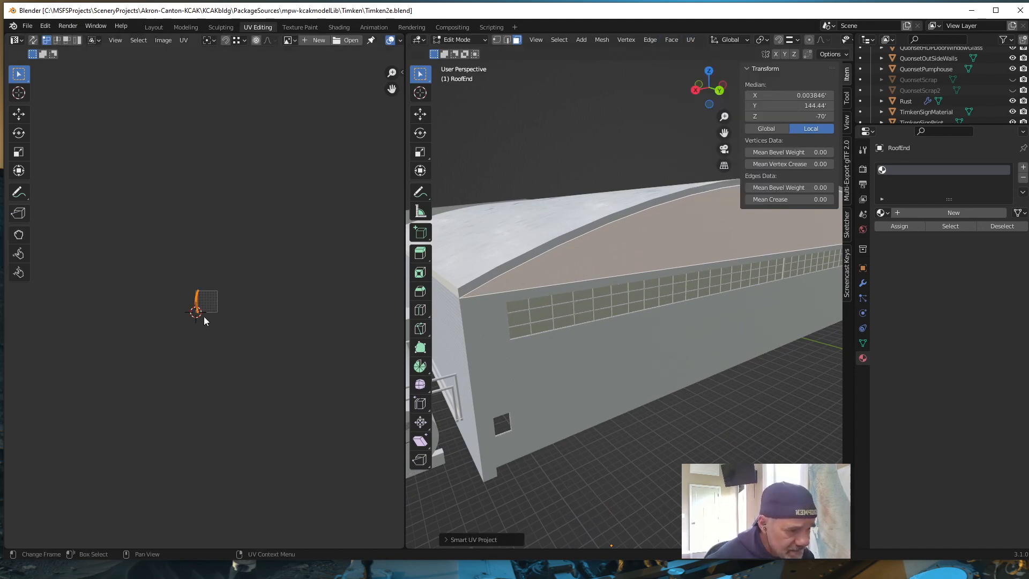
scroll(204, 320, "up", 10)
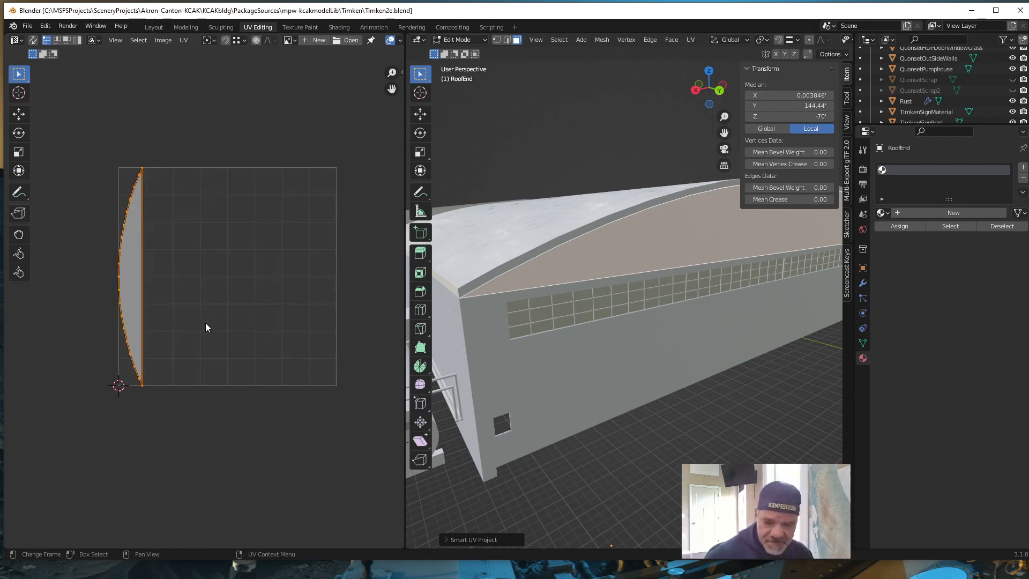
Rotate the RoofEnd UV island by 90° and shift it about 0.4454 along X to fit the UV square's width
key("r")
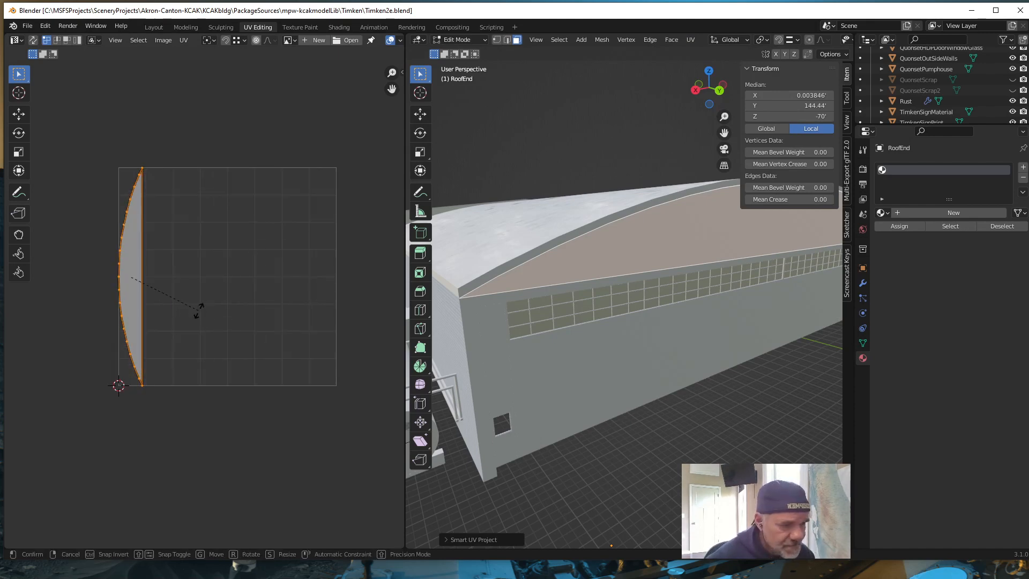
type("90")
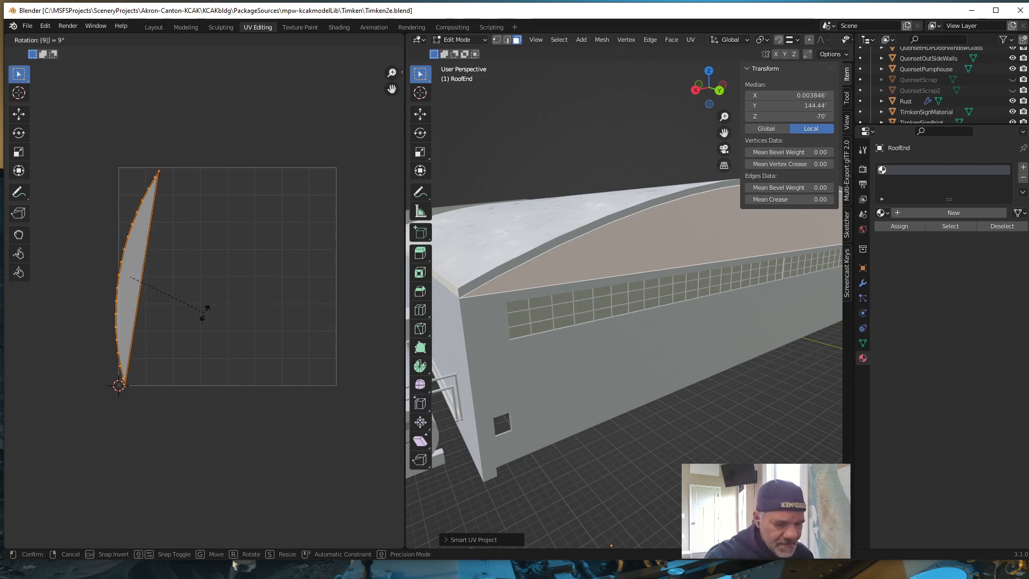
key("Return")
key("g")
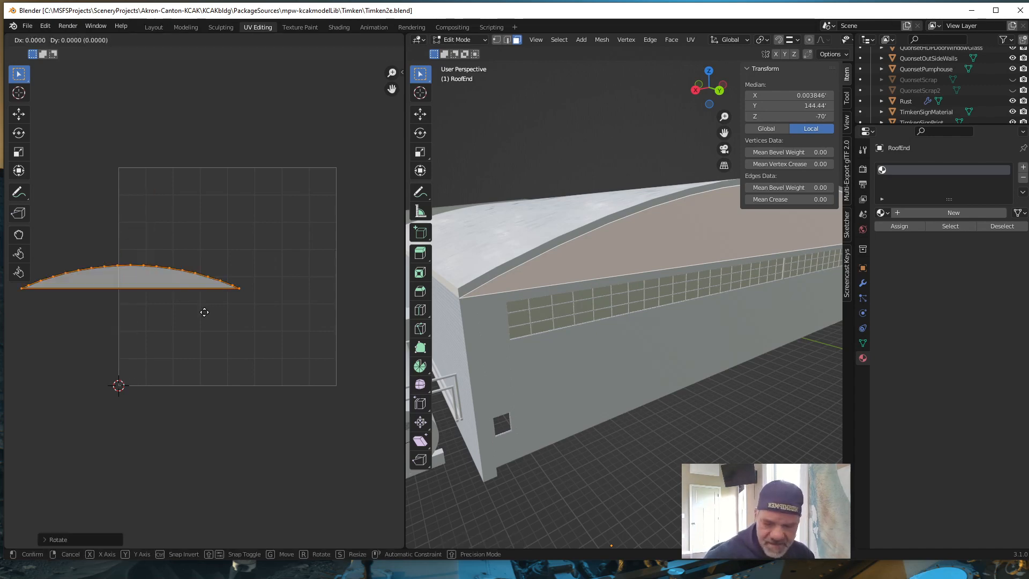
key("x")
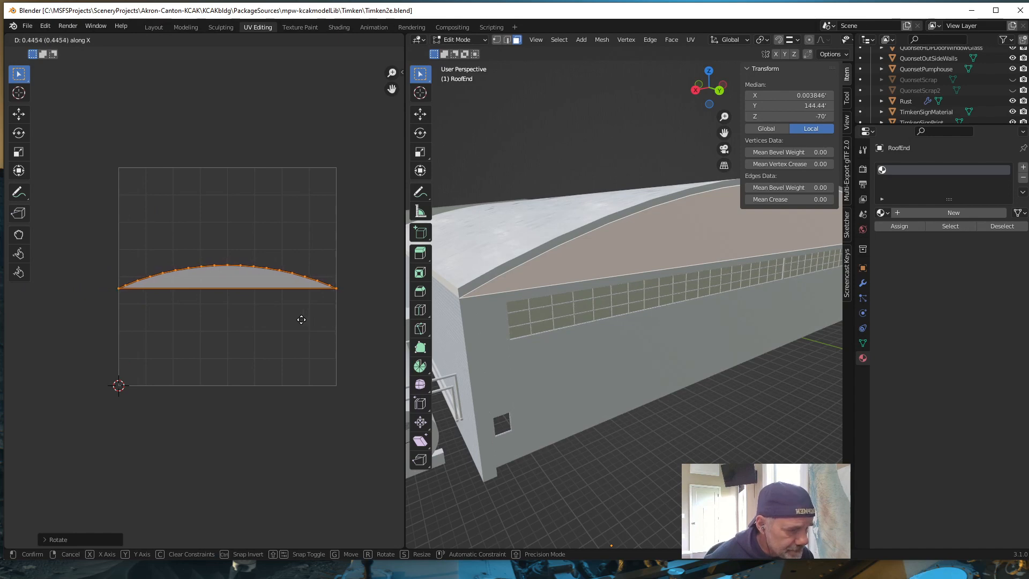
left_click(301, 319)
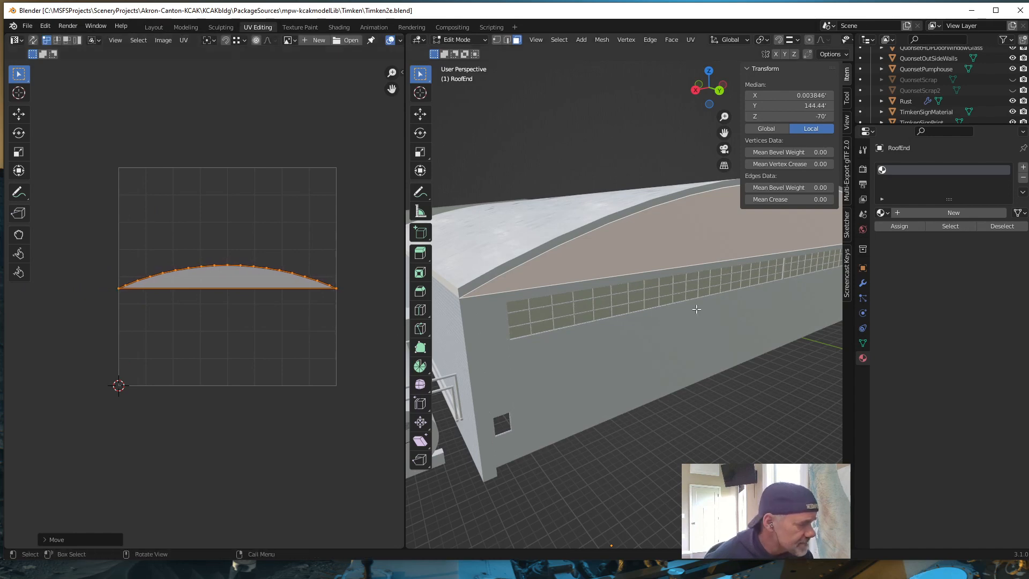
Assign the existing Siding material to the RoofEnd panel
left_click(885, 213)
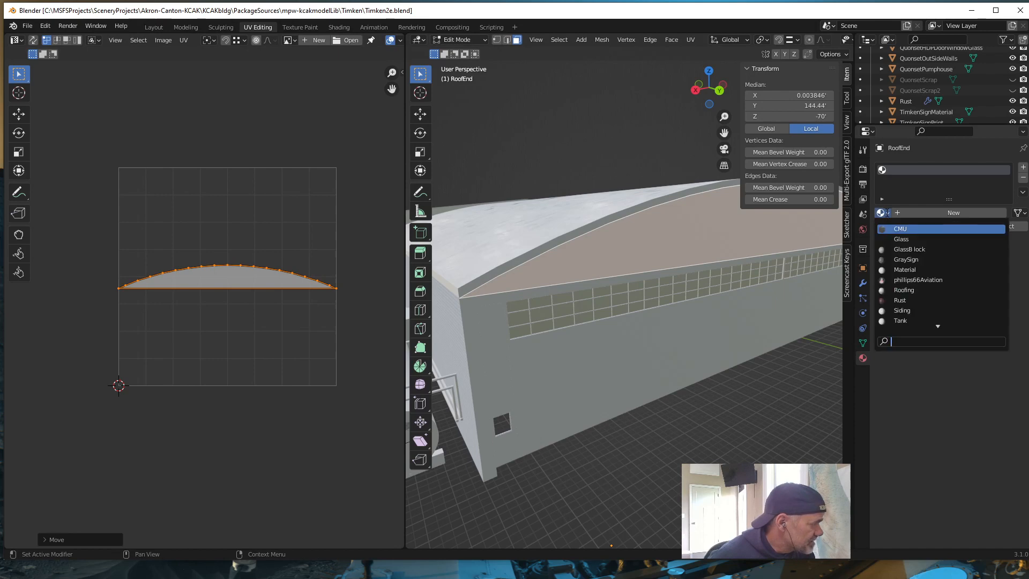
left_click(902, 310)
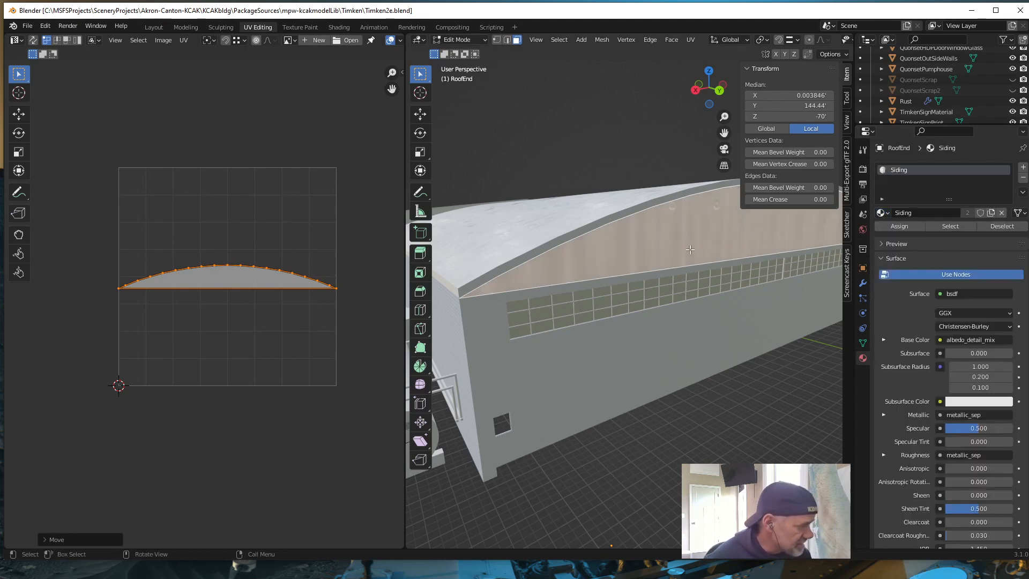
scroll(690, 270, "down", 6)
scroll(683, 283, "up", 9)
scroll(670, 280, "down", 3)
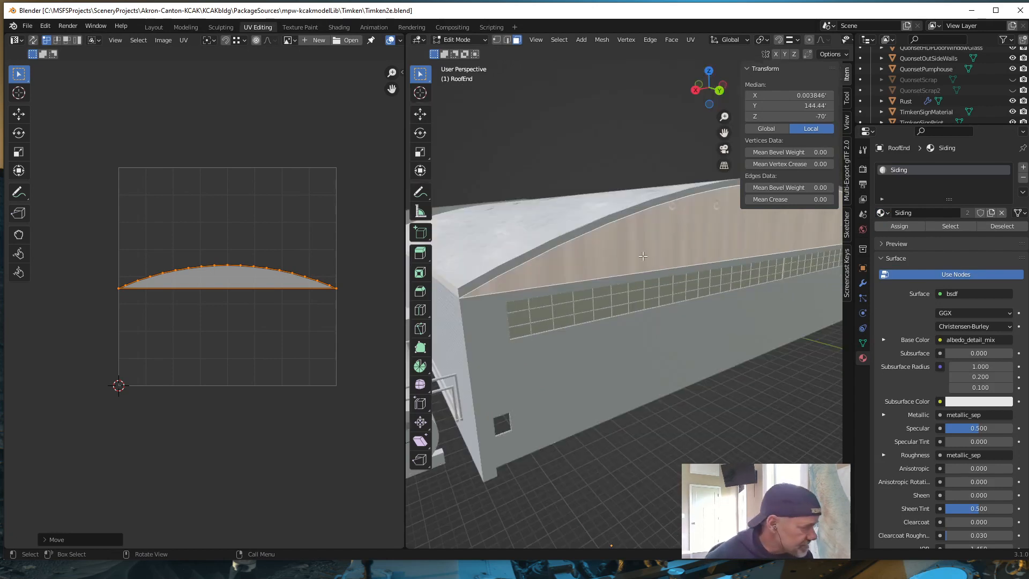
Scale the RoofEnd UVs by about -14.02 so the siding's corrugations become fine vertical ribs
key("s")
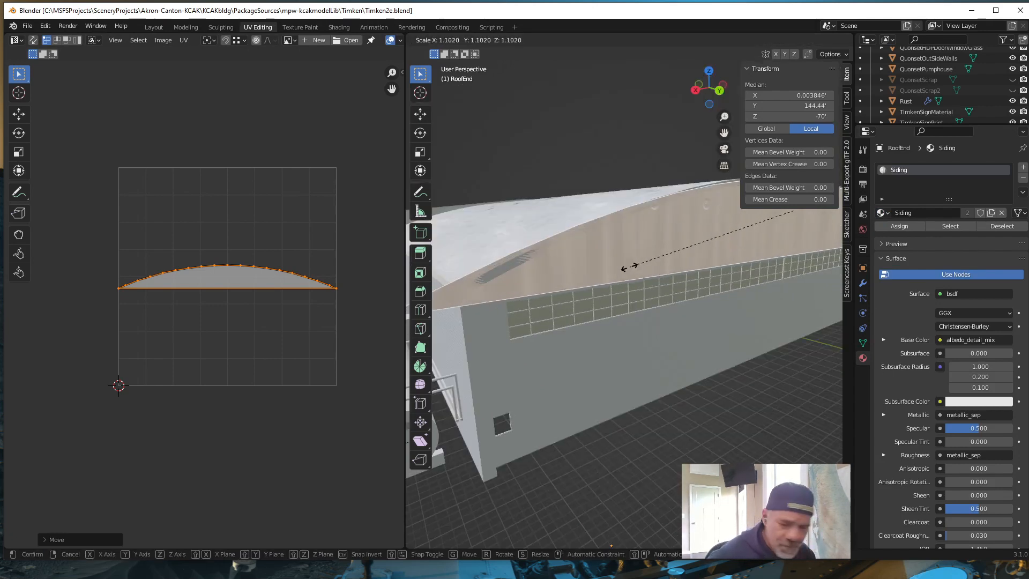
right_click(629, 266)
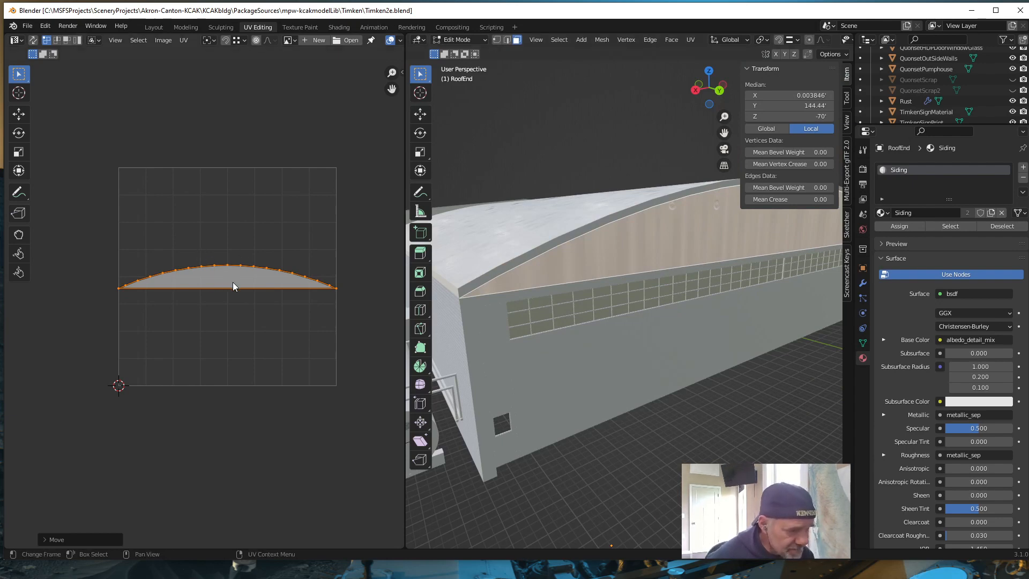
key("s")
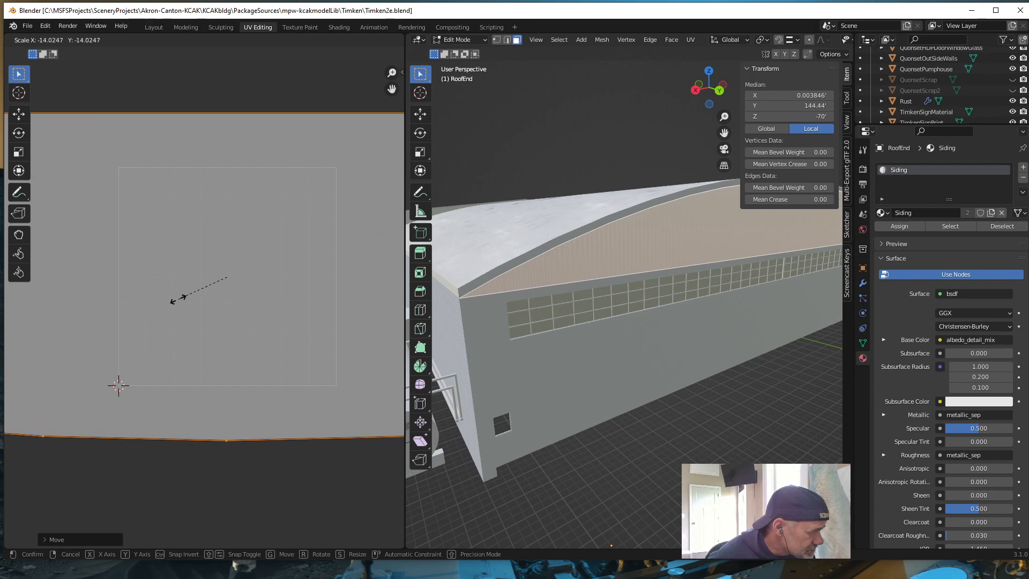
left_click(176, 299)
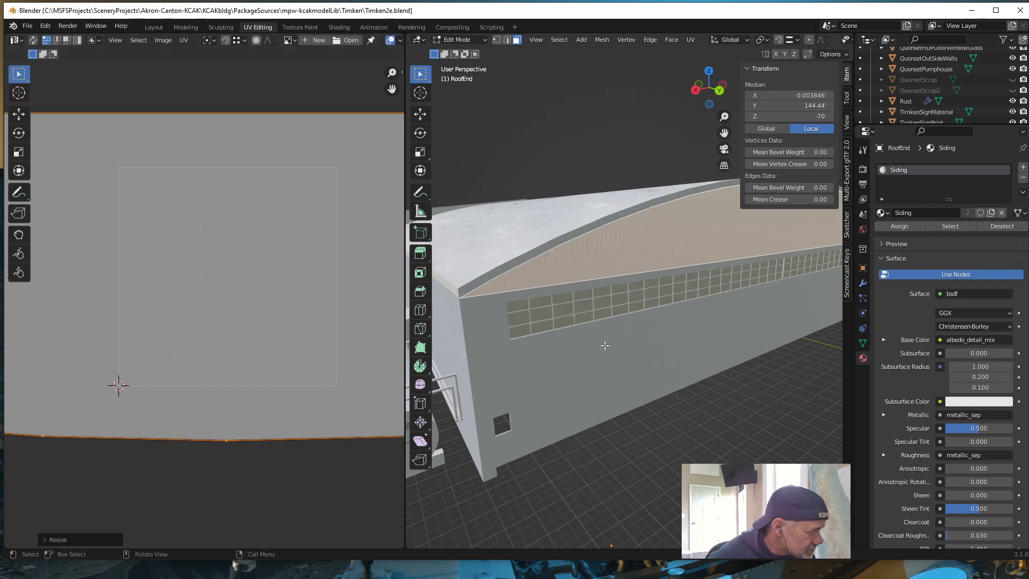
scroll(667, 292, "up", 3)
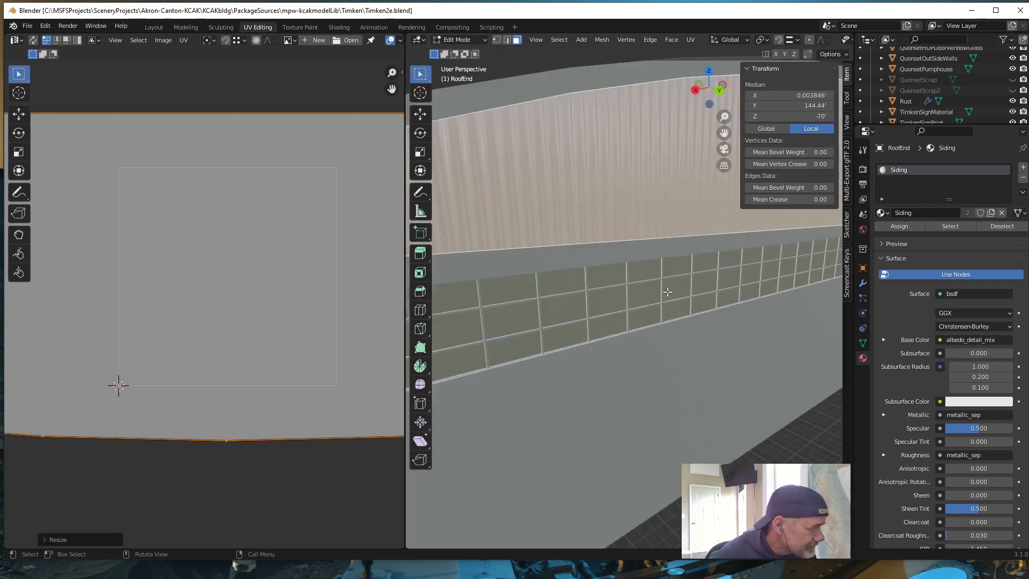
scroll(667, 292, "down", 8)
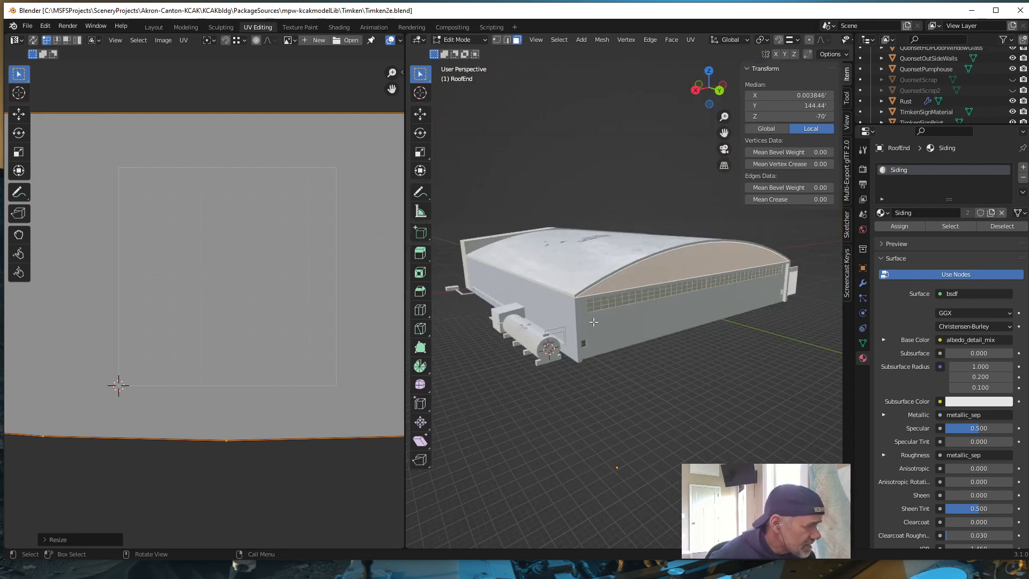
Pick the Quonset frame around the hangar's end wall in Layout and select its faces in the UV Editing workspace
left_click(152, 28)
middle_click_drag(464, 351, 624, 353)
left_click(598, 309)
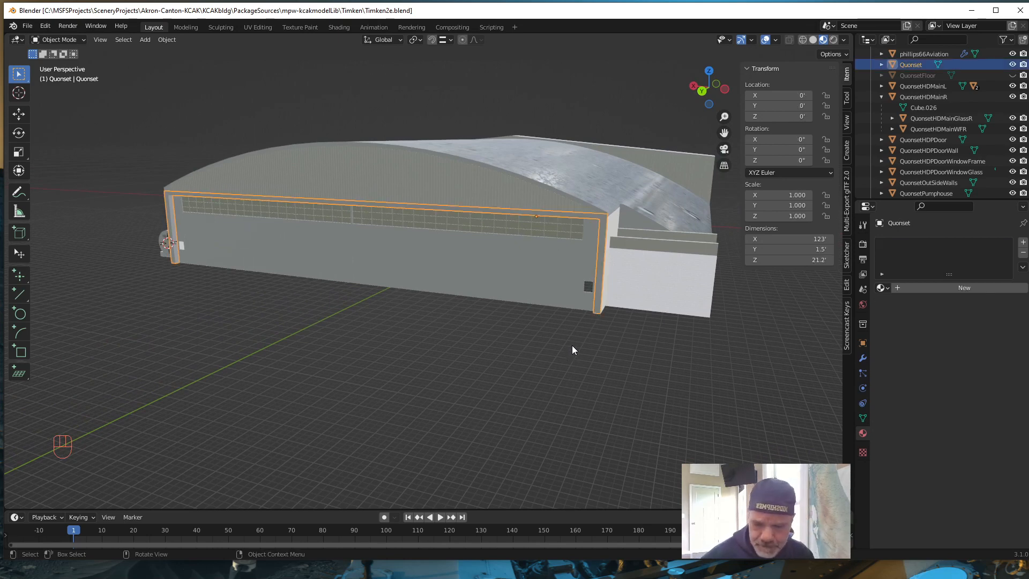
left_click(267, 25)
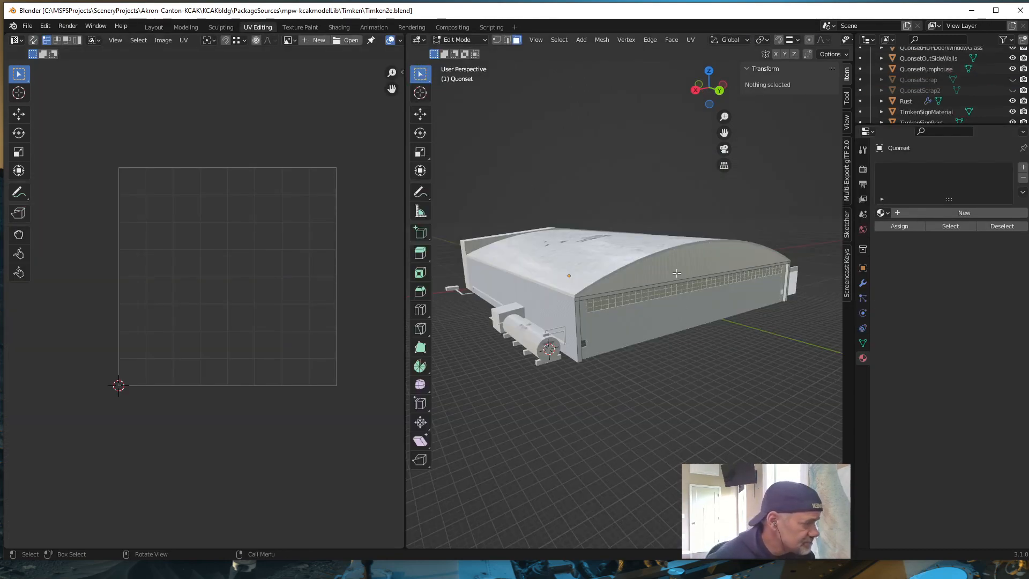
left_click(677, 291)
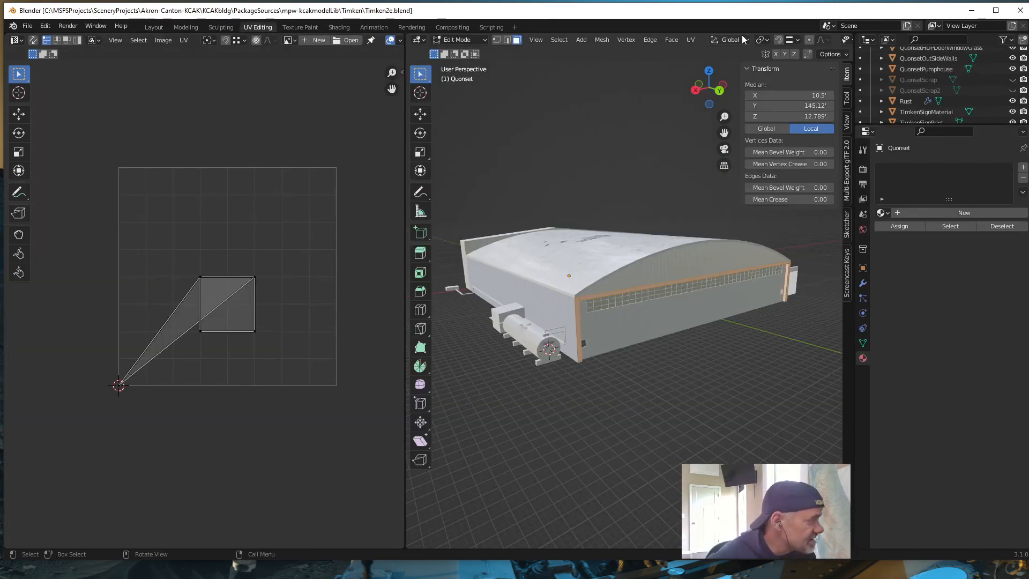
Unwrap the selected Quonset frame faces with Smart UV Project at a 66° angle limit and zero island margin
left_click(689, 39)
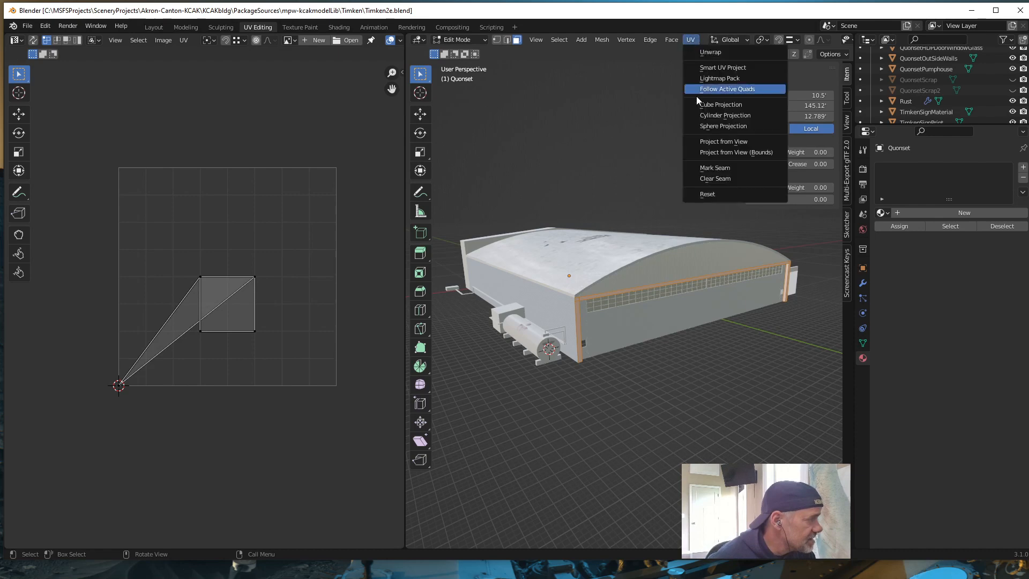
left_click(712, 68)
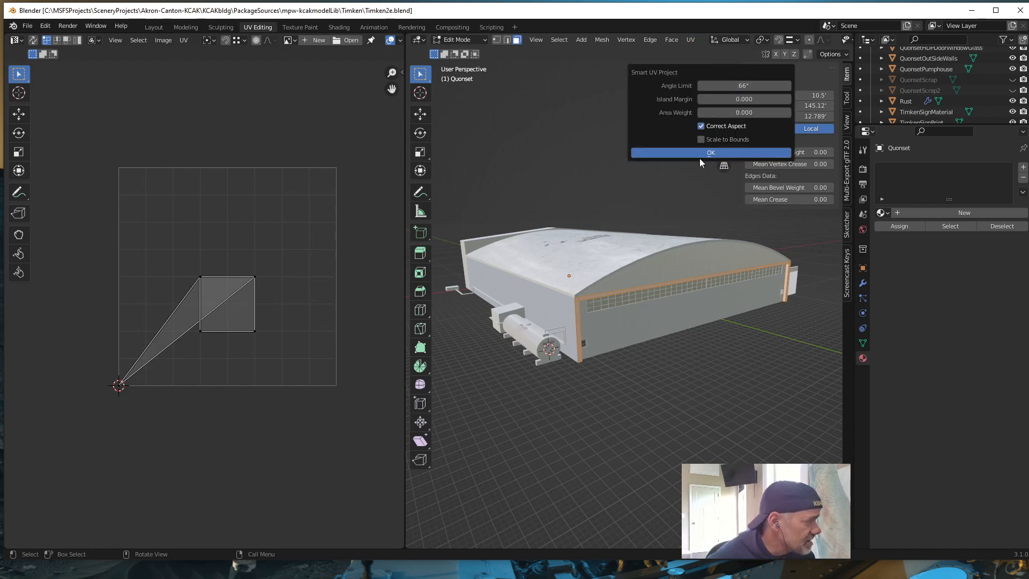
left_click(702, 153)
scroll(661, 335, "up", 8)
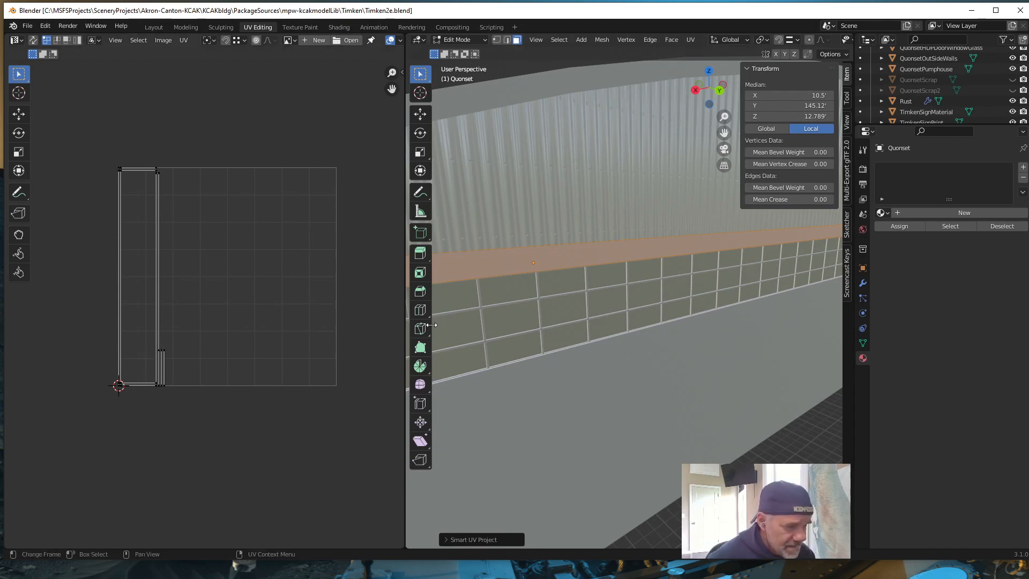
Assign the existing Siding material to the Quonset frame and check how it covers the header beam
left_click(885, 213)
left_click(900, 310)
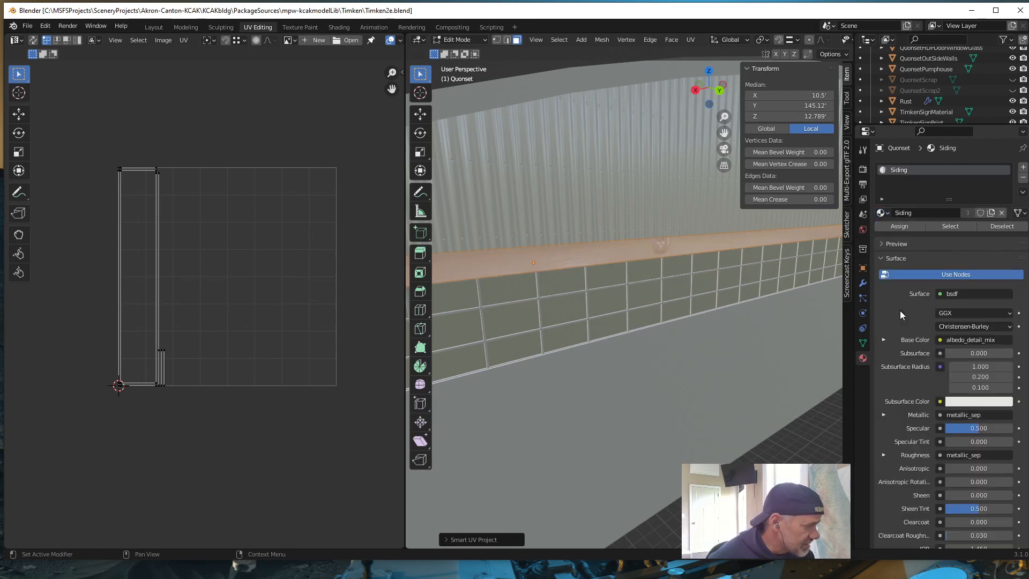
scroll(620, 297, "down", 4)
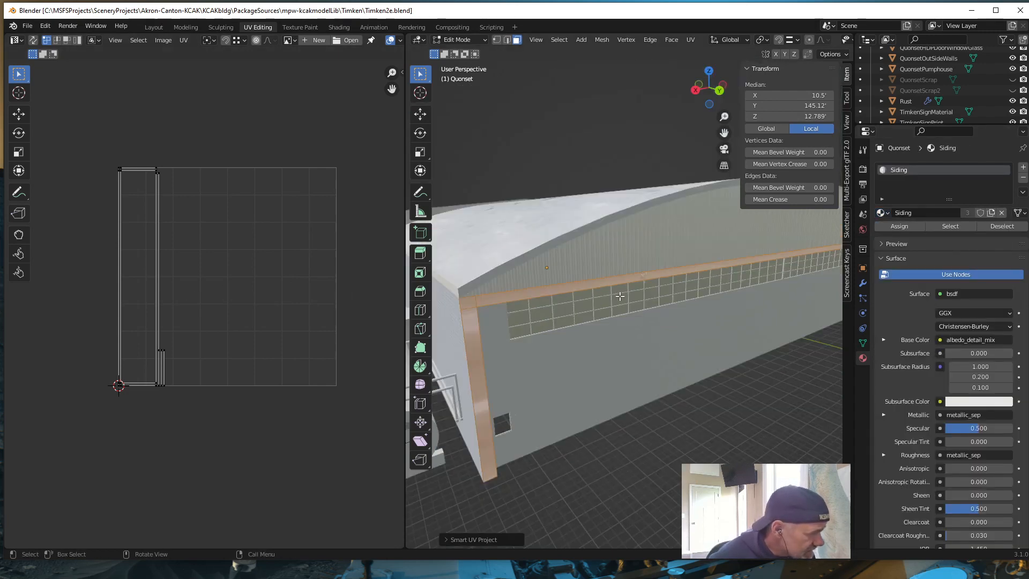
scroll(611, 303, "up", 4)
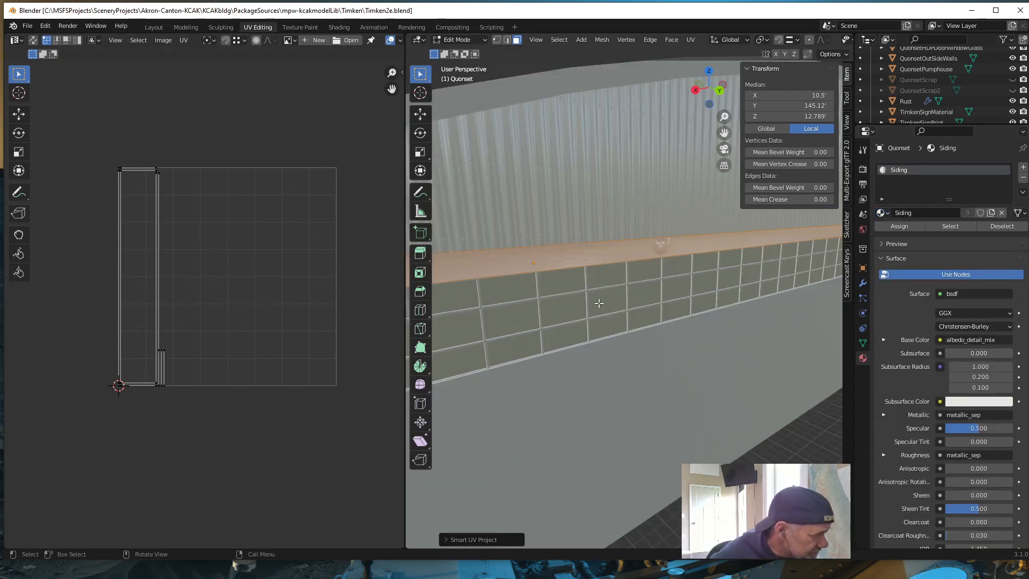
scroll(598, 303, "down", 3)
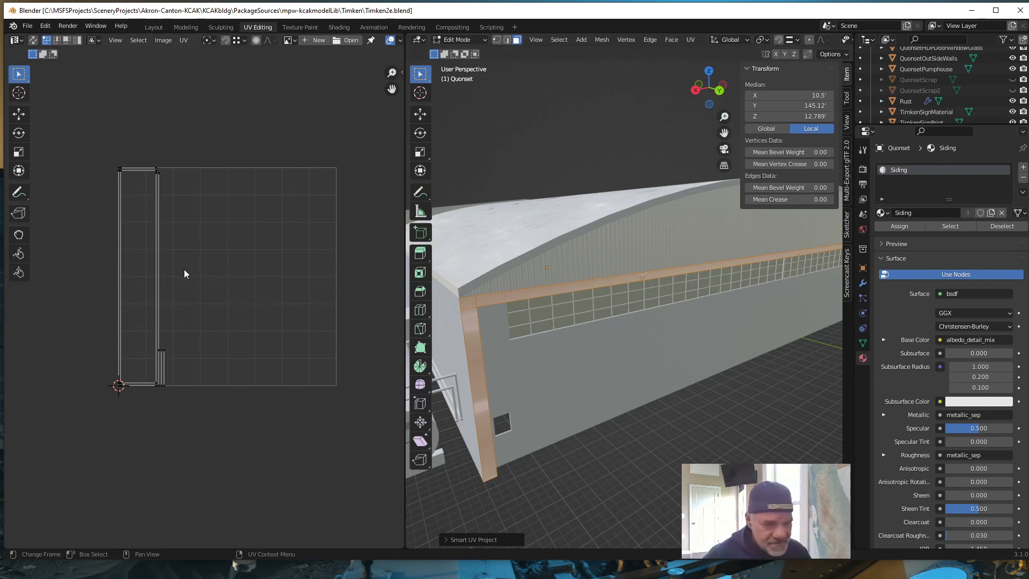
Rotate all of the Quonset frame's UVs by 90°
key("a")
type("r")
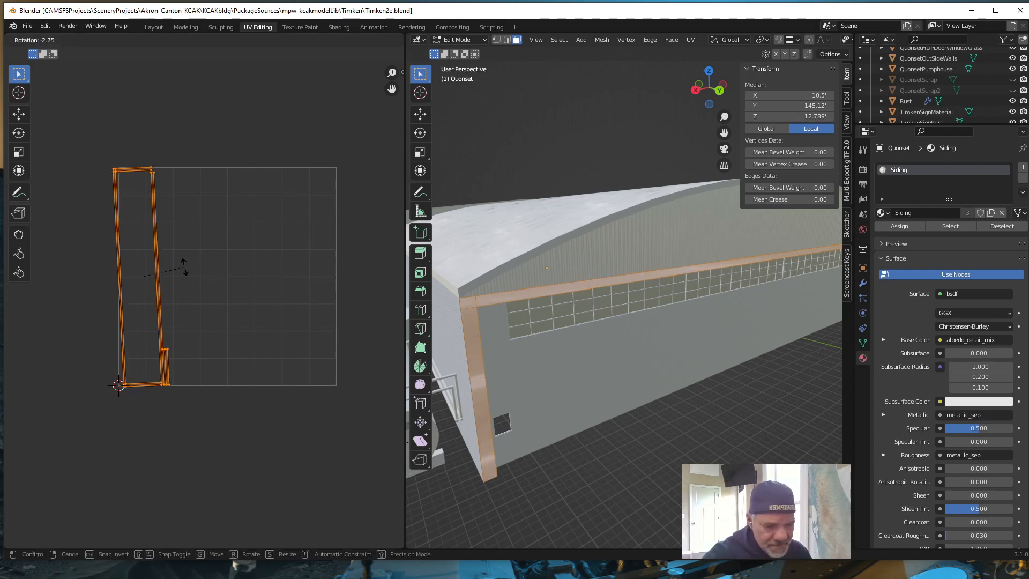
type("90")
key("Return")
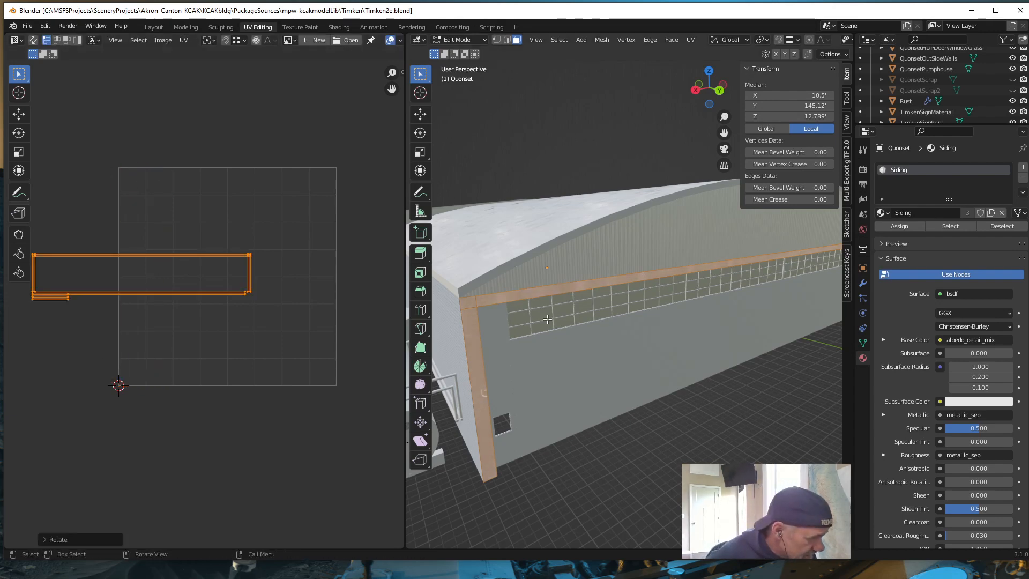
scroll(562, 310, "up", 2)
scroll(568, 307, "down", 1)
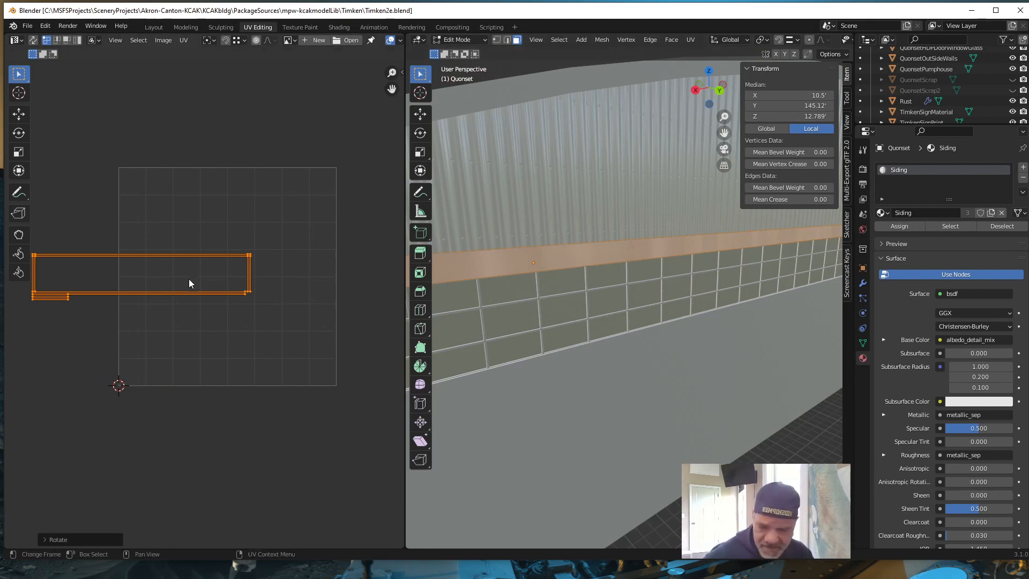
Scale the Quonset frame's UVs by about 14.14 and compare its siding with the gable's in the Layout workspace
key("s")
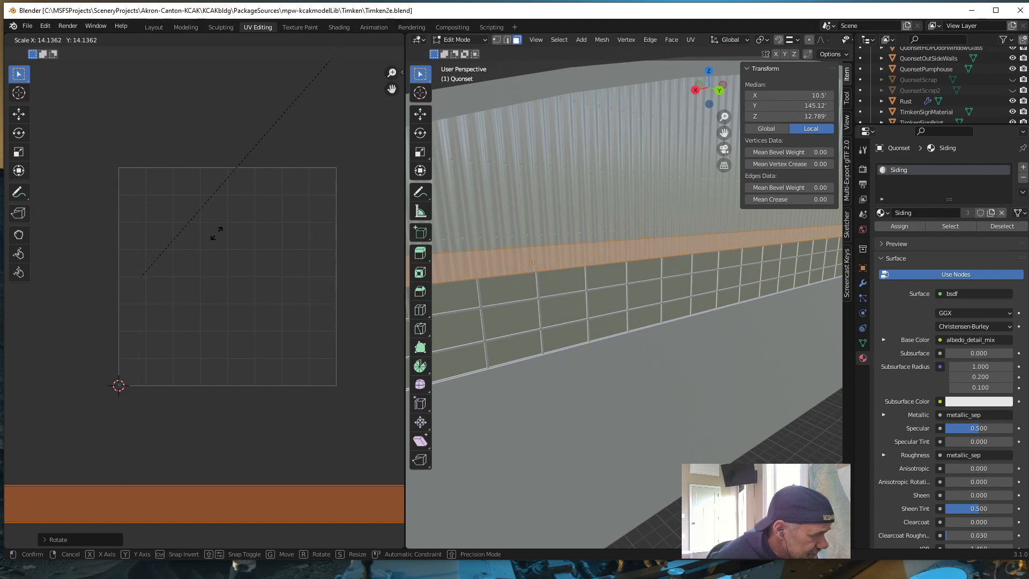
left_click(217, 233)
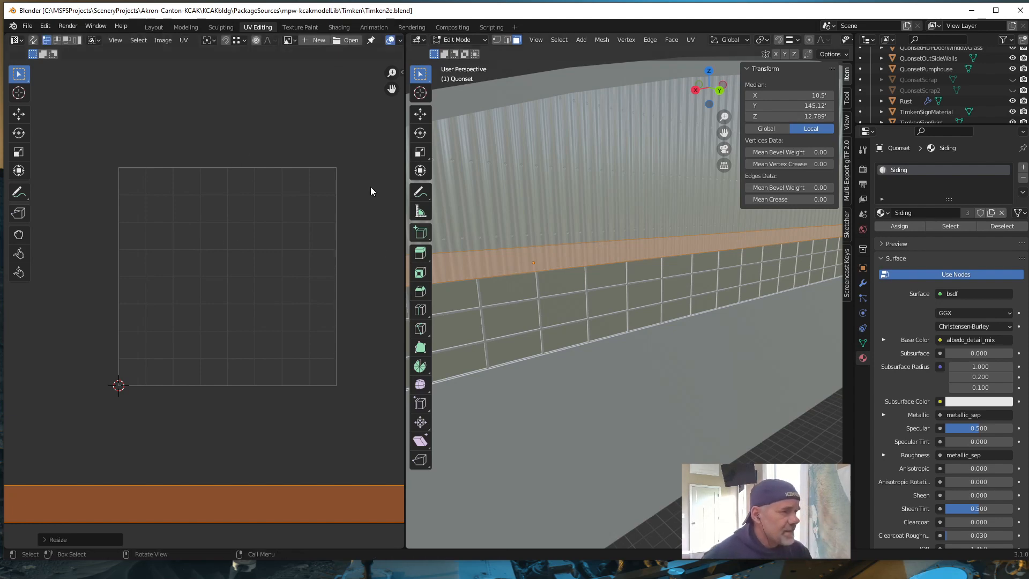
left_click(154, 27)
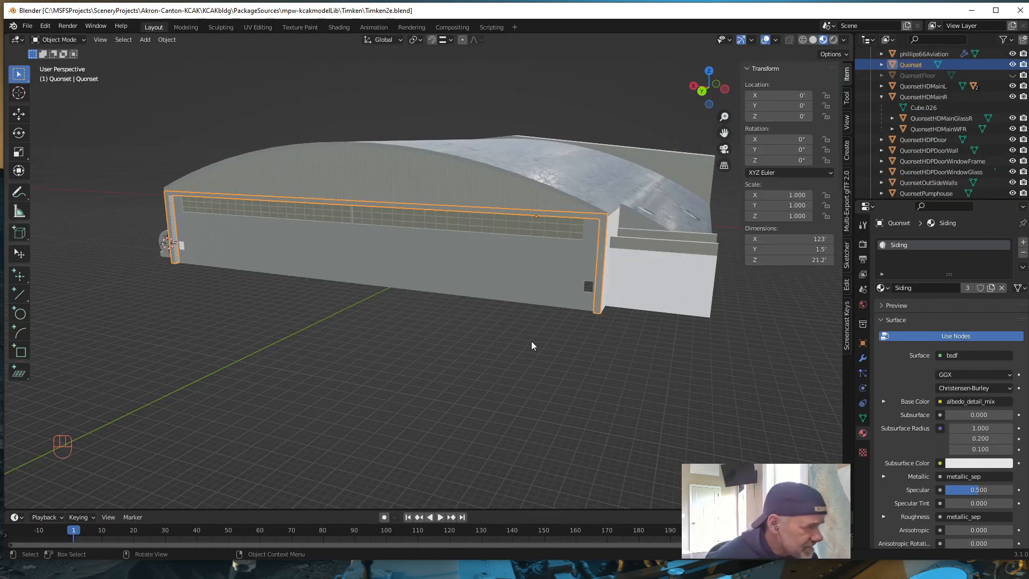
scroll(536, 343, "down", 2)
middle_click_drag(541, 347, 531, 309)
scroll(528, 307, "up", 5)
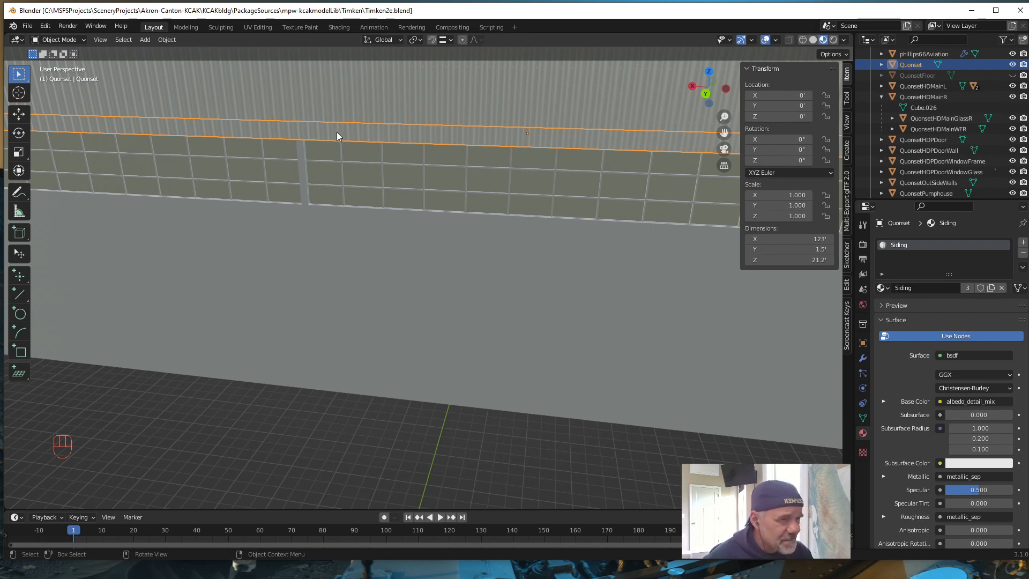
Shift the Quonset frame's UVs by about 0.047 along X to align the header's ribs with the gable siding
left_click(257, 27)
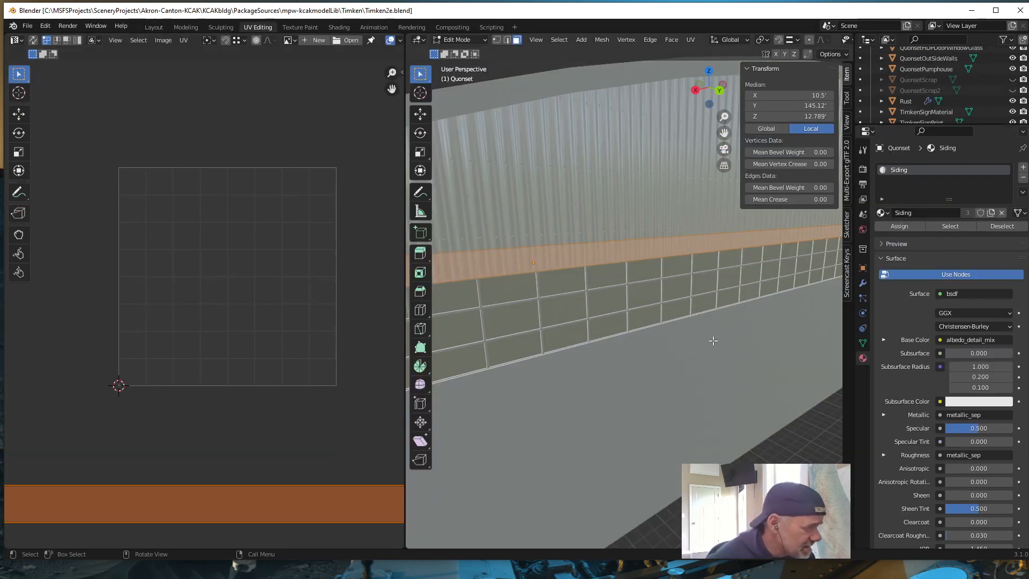
middle_click_drag(714, 341, 655, 345)
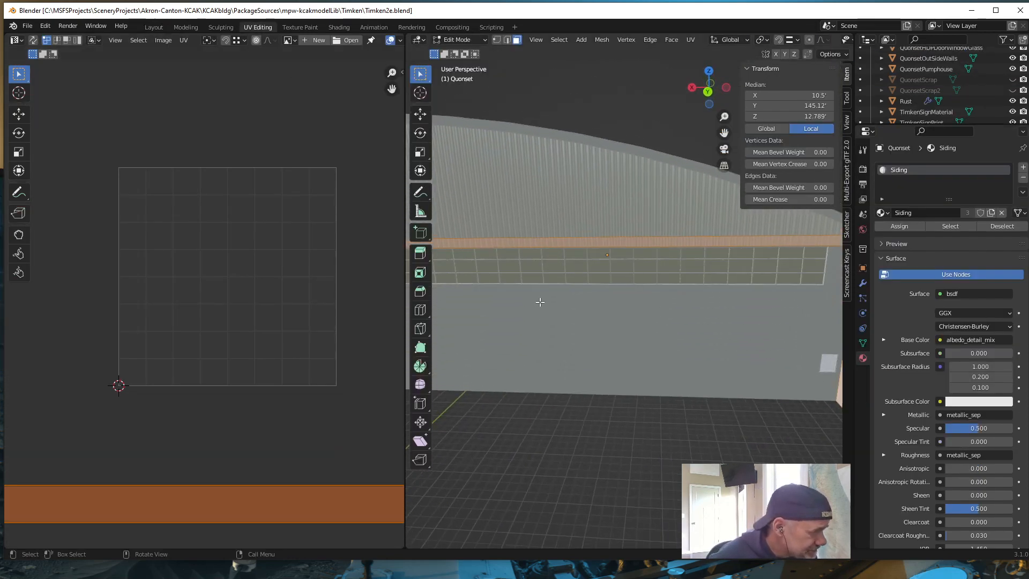
scroll(541, 301, "up", 3)
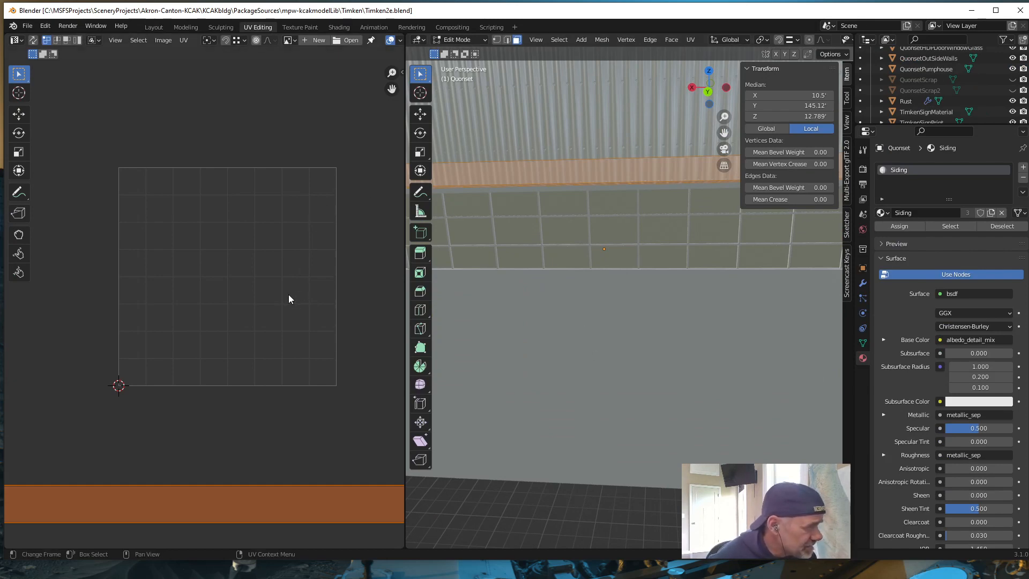
key("g")
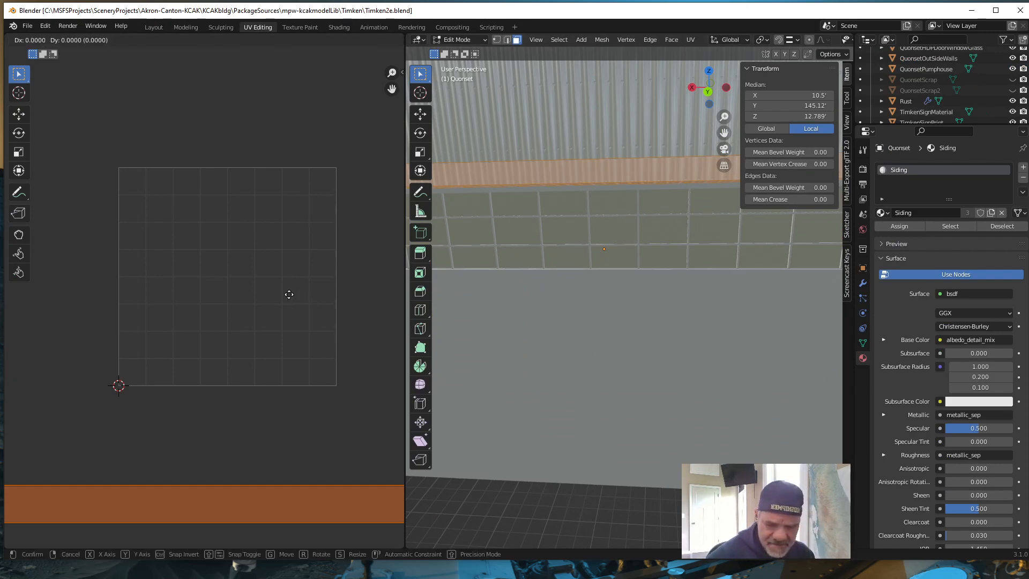
key("x")
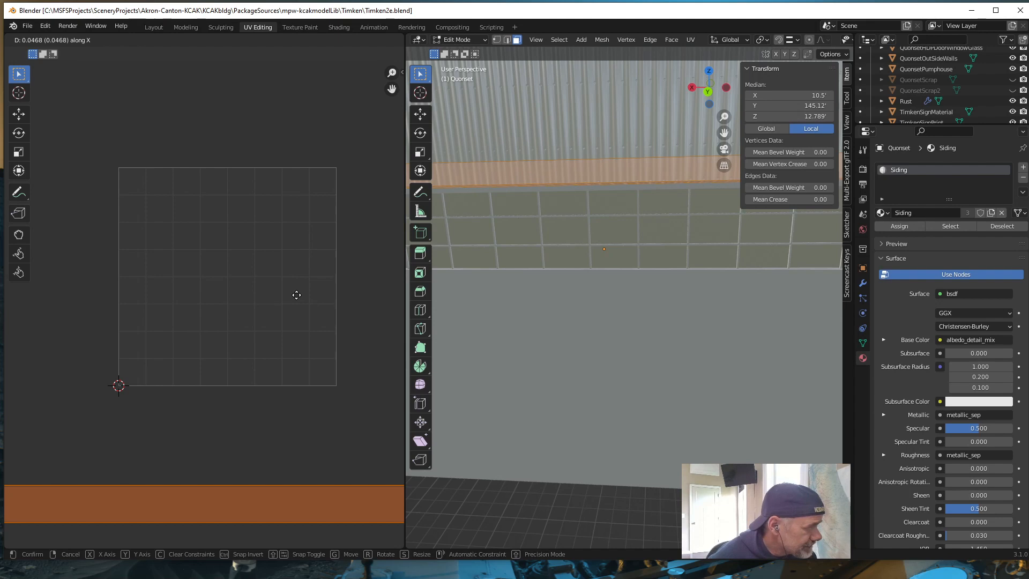
left_click(297, 295)
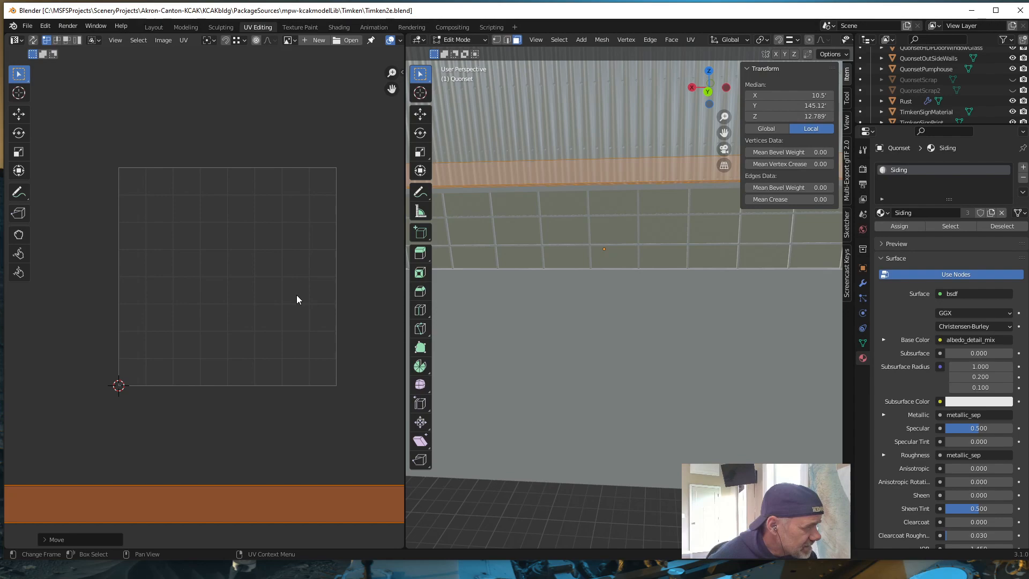
Select the inner side faces of both vertical posts of the Quonset frame in the UV Editing workspace
left_click(154, 27)
scroll(517, 350, "down", 5)
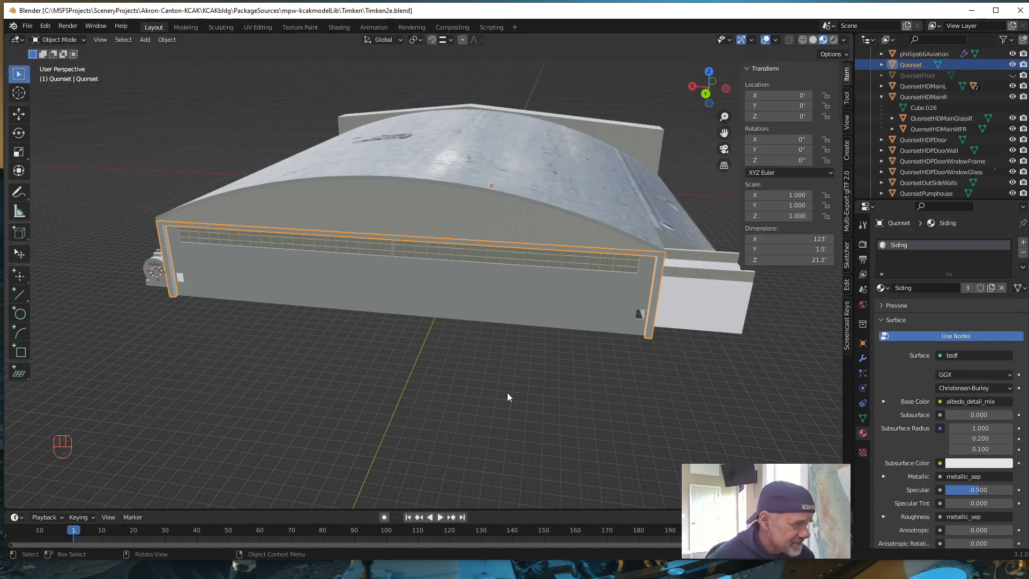
middle_click_drag(507, 394, 477, 386)
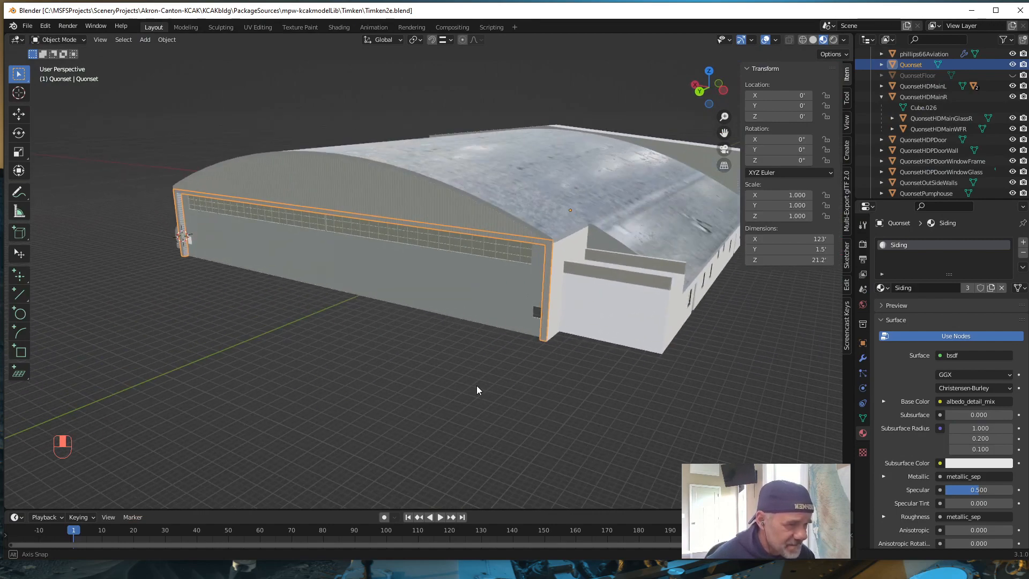
middle_click_drag(278, 371, 388, 358, "shift")
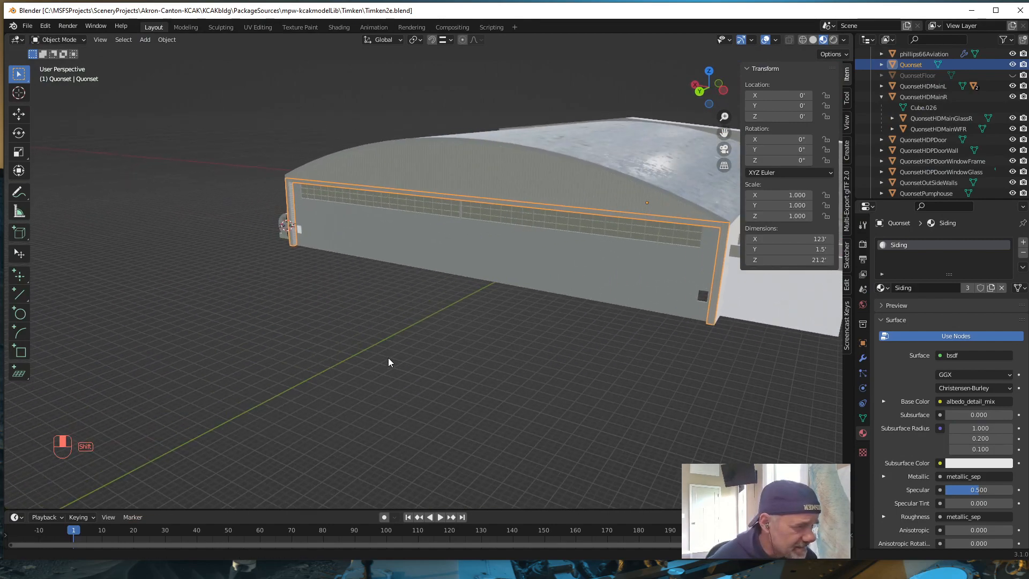
scroll(381, 357, "up", 2)
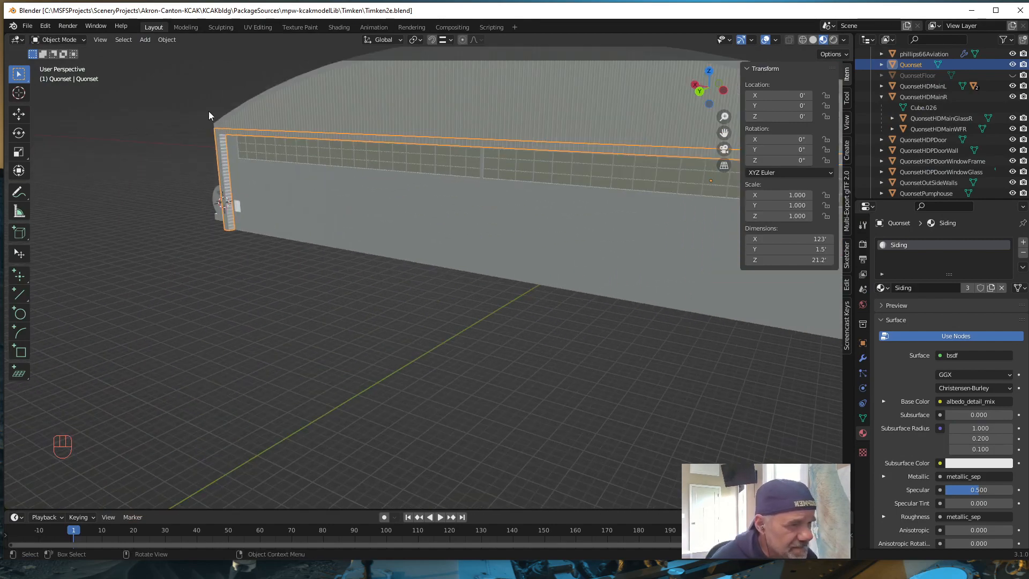
left_click(258, 25)
middle_click_drag(593, 416, 650, 384)
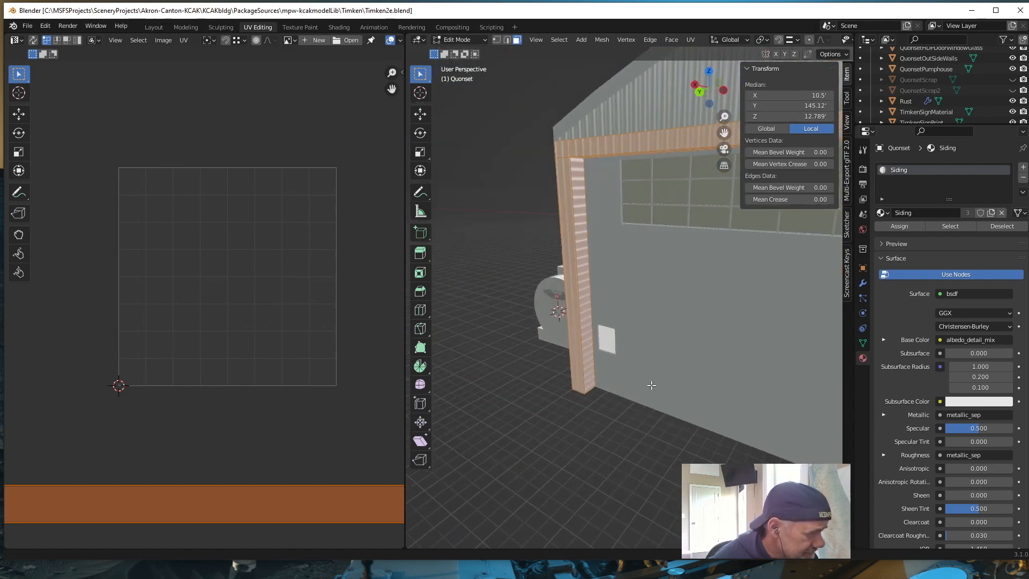
left_click(582, 233)
middle_click_drag(711, 385, 684, 378)
middle_click_drag(561, 392, 797, 304)
left_click(759, 254)
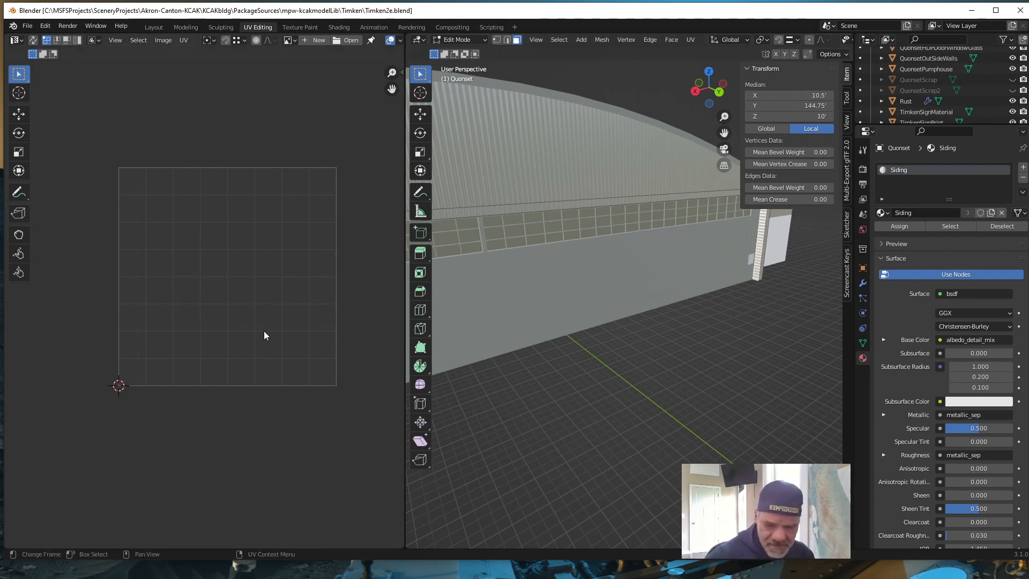
Rotate the UVs of the two posts' inner faces by 90° so the ribs run vertically
key("r")
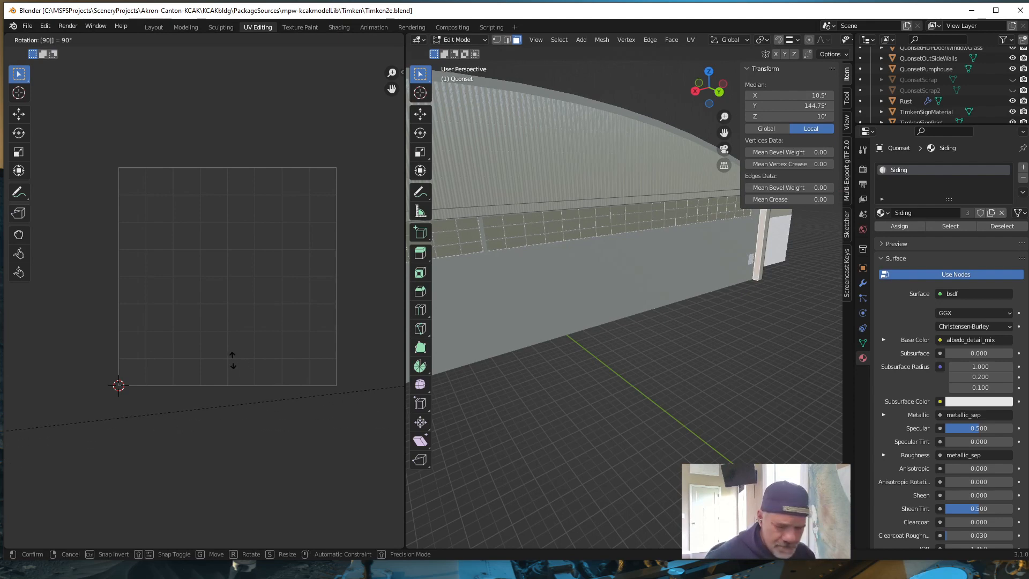
key("Return")
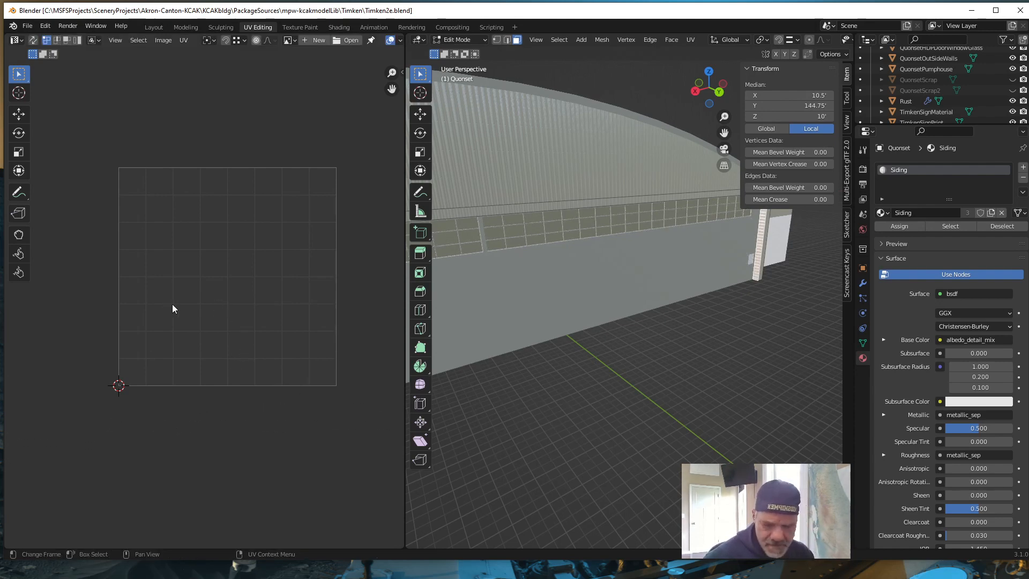
key("r")
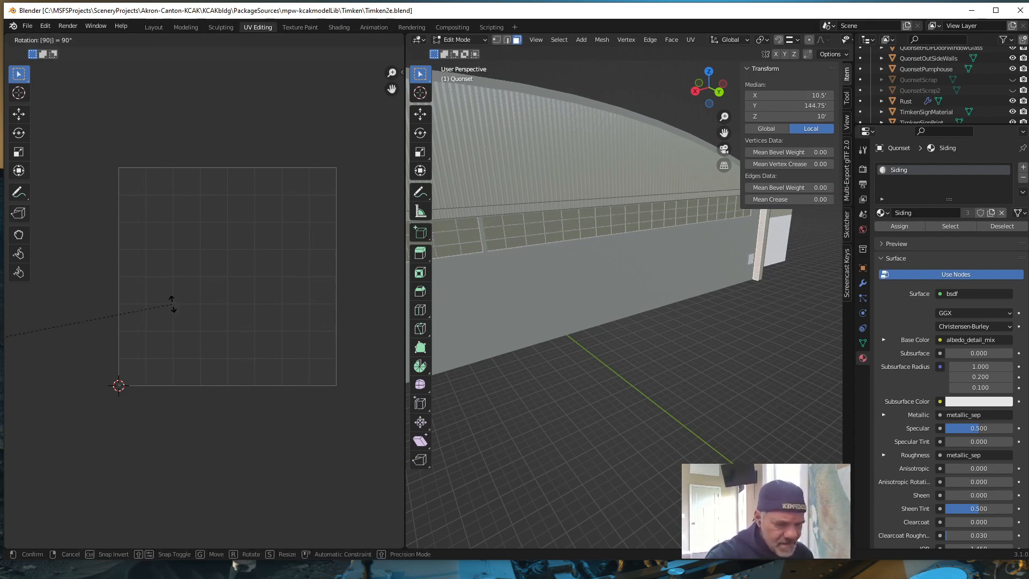
key("Return")
Examine the siding direction on both end posts and along the header of the Quonset frame
middle_click_drag(708, 412, 668, 416)
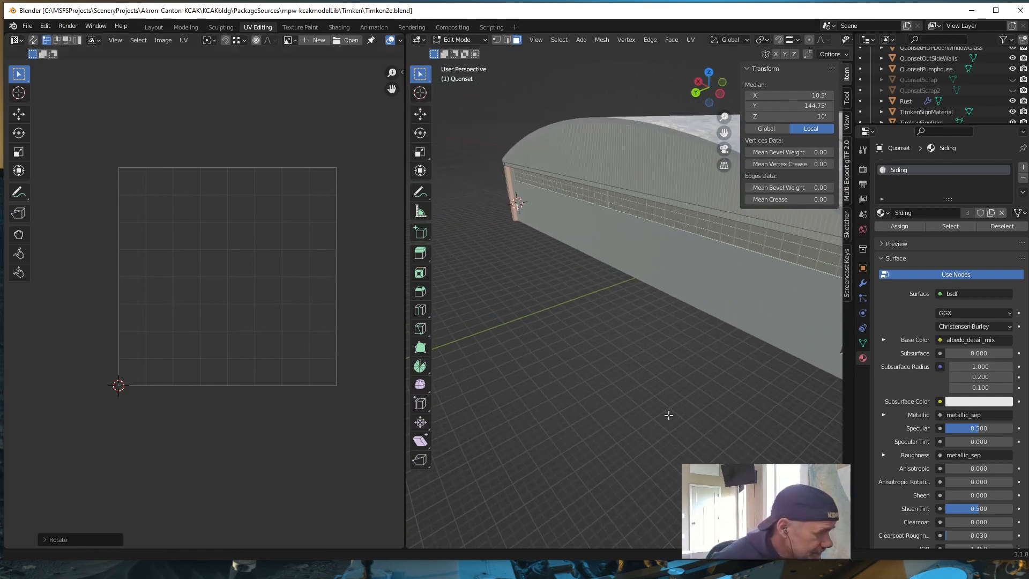
scroll(494, 309, "up", 4)
scroll(510, 272, "down", 2)
middle_click_drag(510, 271, 568, 359, "shift")
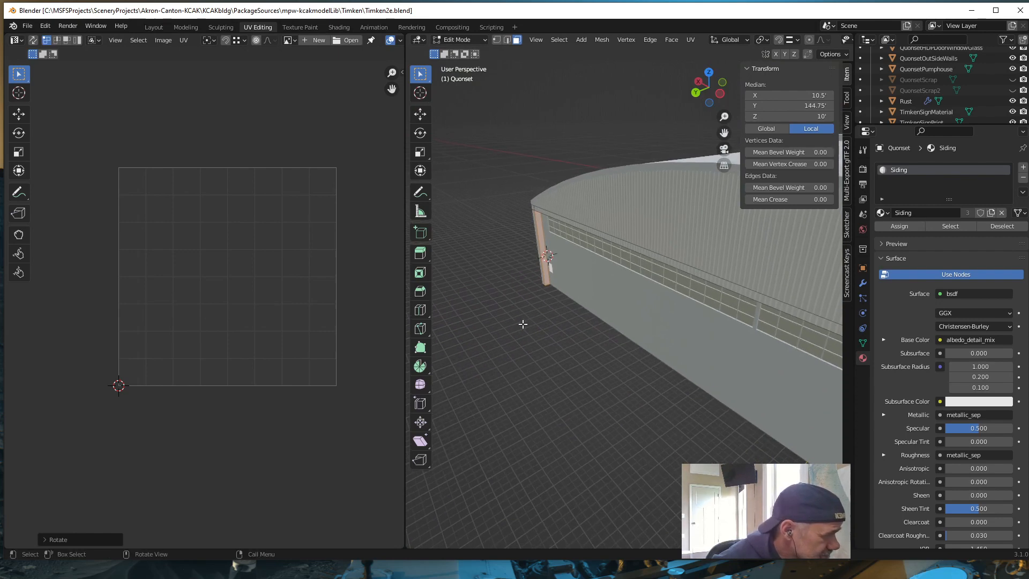
scroll(529, 313, "up", 5)
scroll(558, 321, "down", 4)
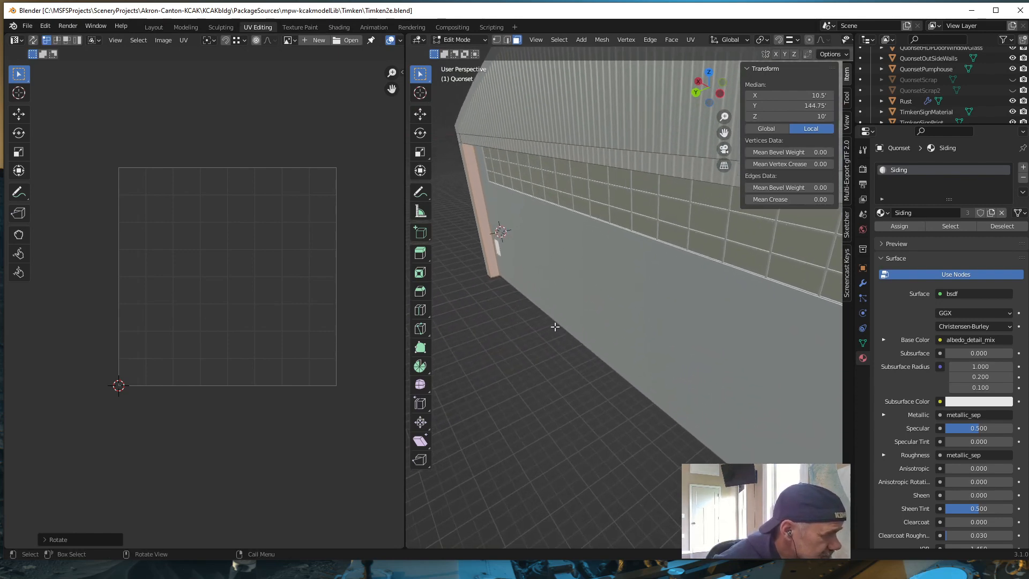
scroll(565, 347, "down", 4)
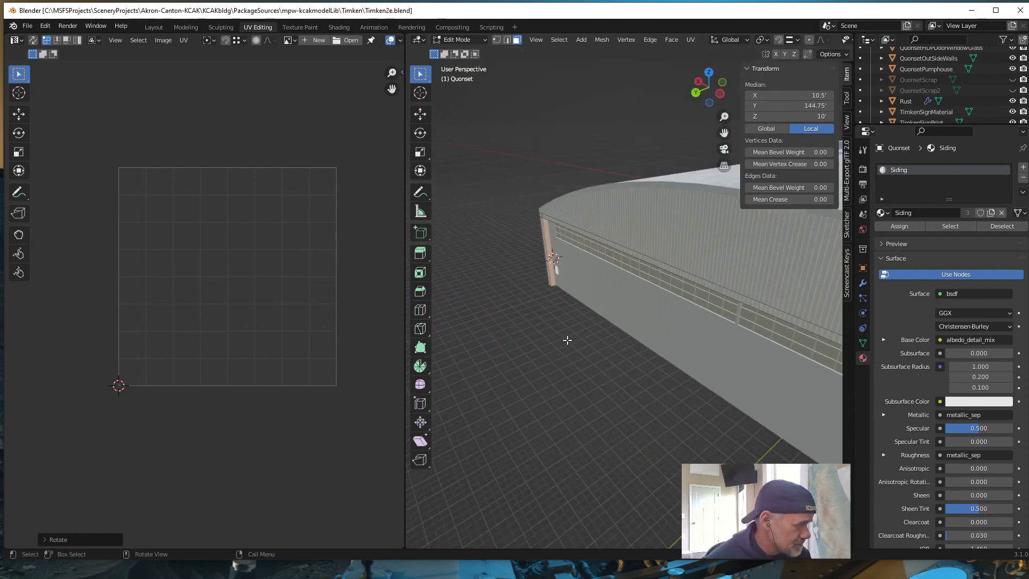
middle_click_drag(677, 416, 429, 316, "shift")
mouse_move(531, 385)
middle_mouse_down()
mouse_move(579, 395)
mouse_move(551, 386)
middle_mouse_up()
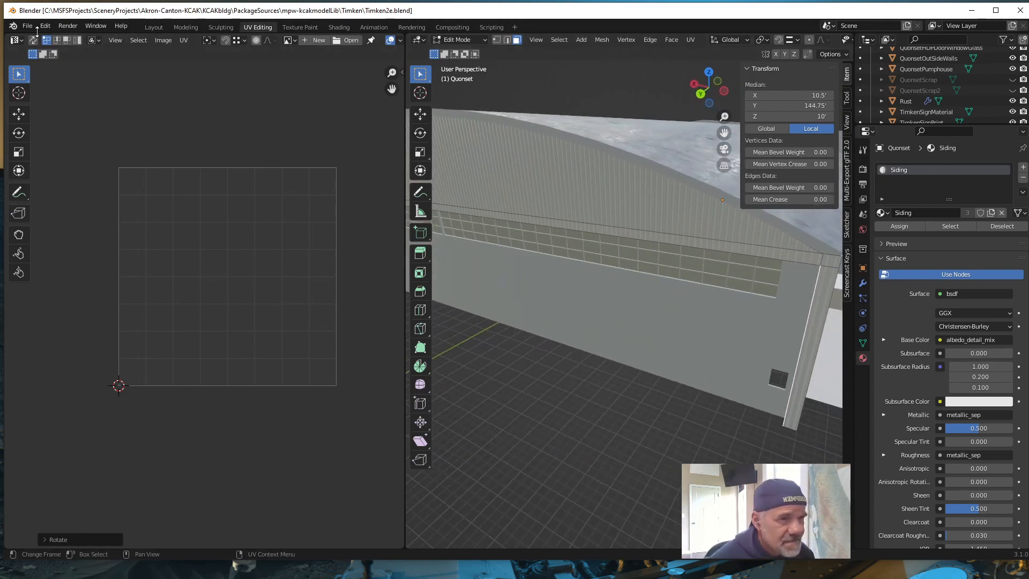
Return to the Layout workspace and save the Timken2e.blend file
left_click(154, 27)
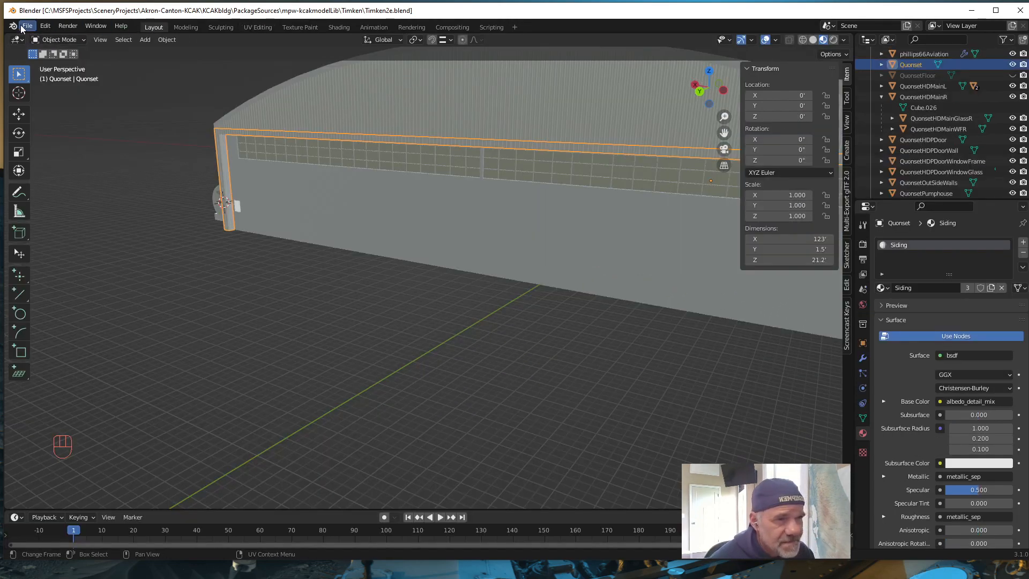
left_click(27, 26)
left_click(43, 96)
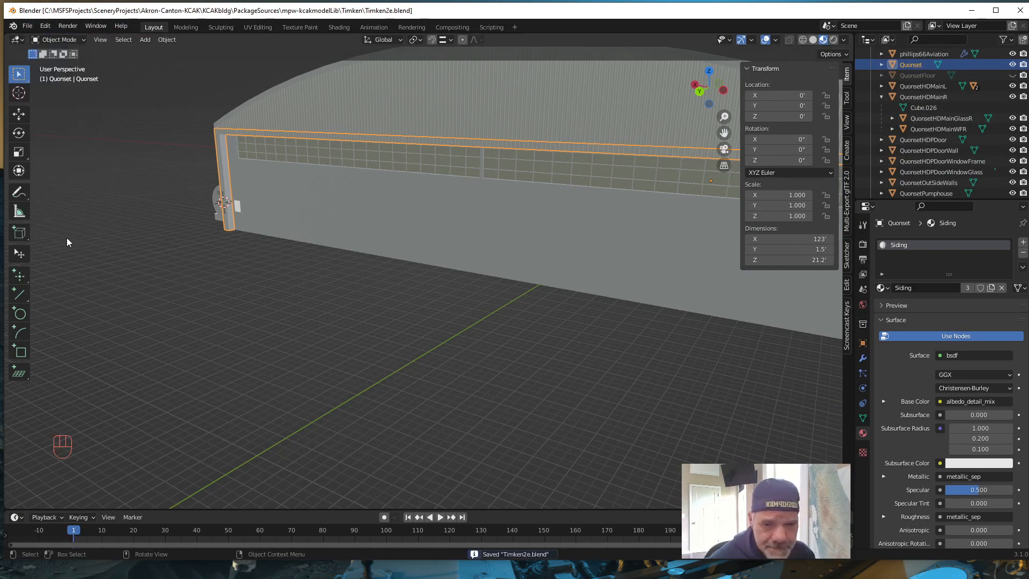
Review the hangar's front and side, and switch to Google Earth Pro to view the real Timken hangar
middle_click_drag(398, 319, 326, 367)
middle_click_drag(524, 368, 484, 361)
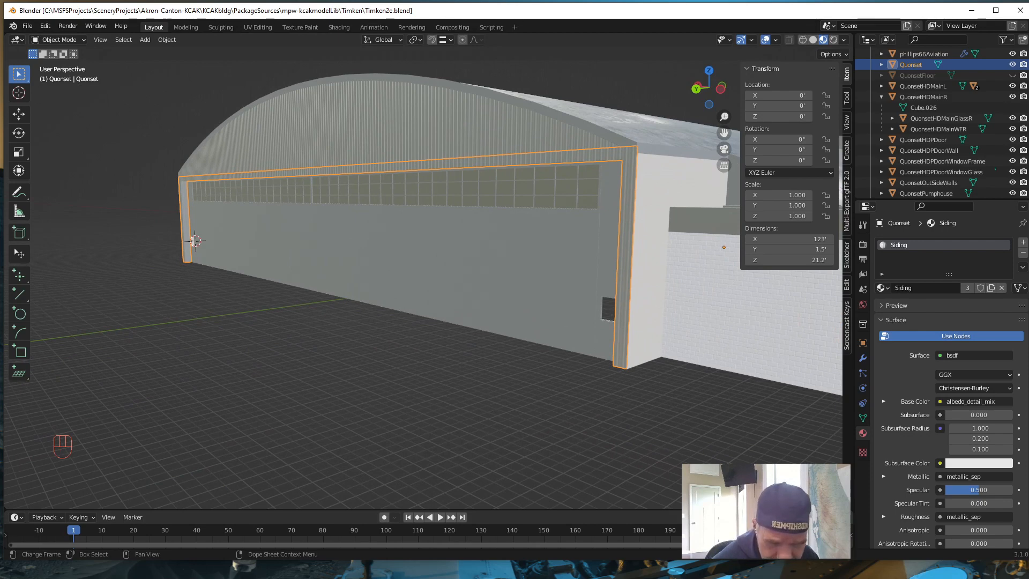
key("alt+Tab")
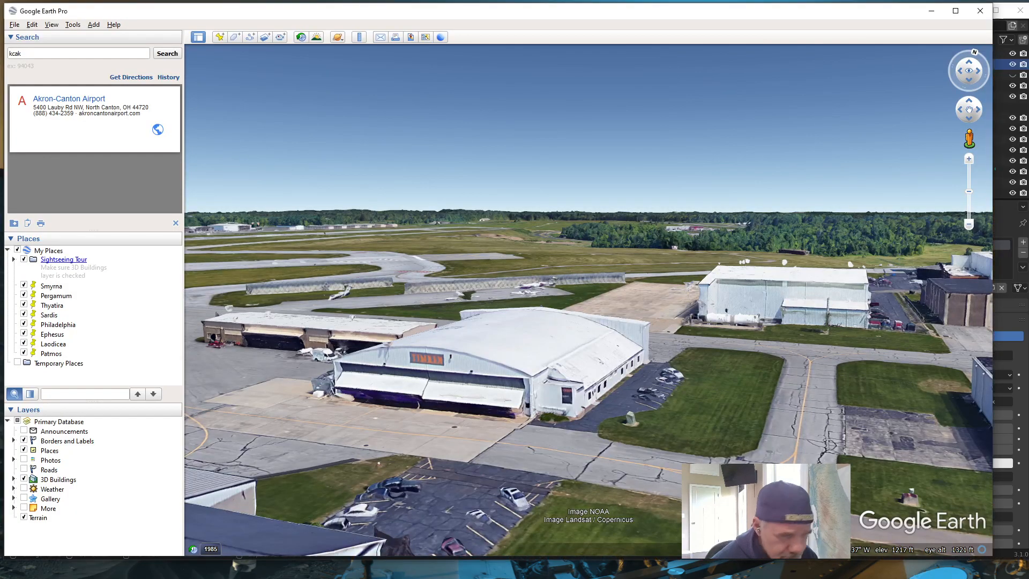
Examine the front, main doors and gable of the real Timken hangar up close, and switch back to Blender
scroll(528, 473, "up", 3)
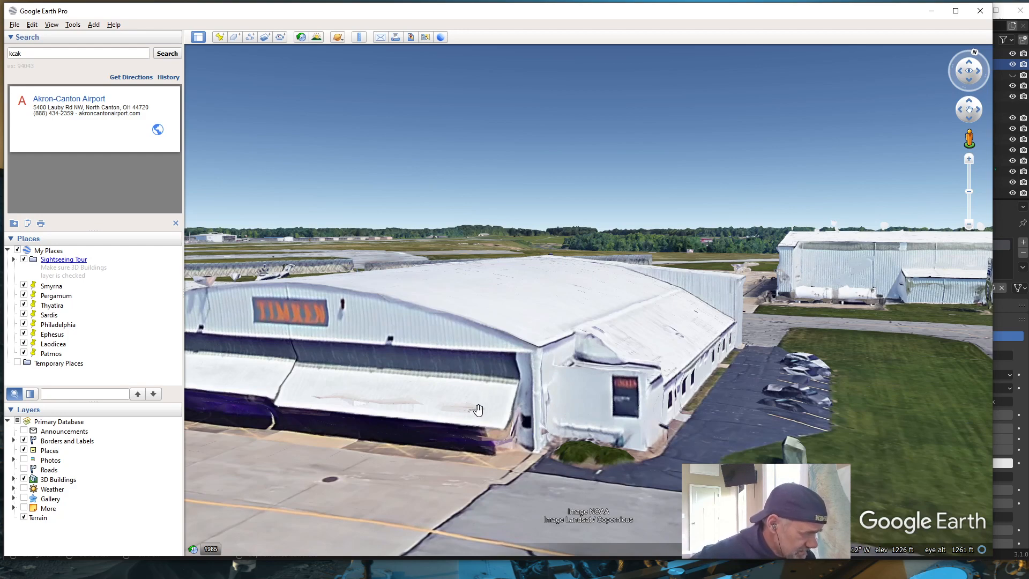
scroll(471, 427, "down", 3)
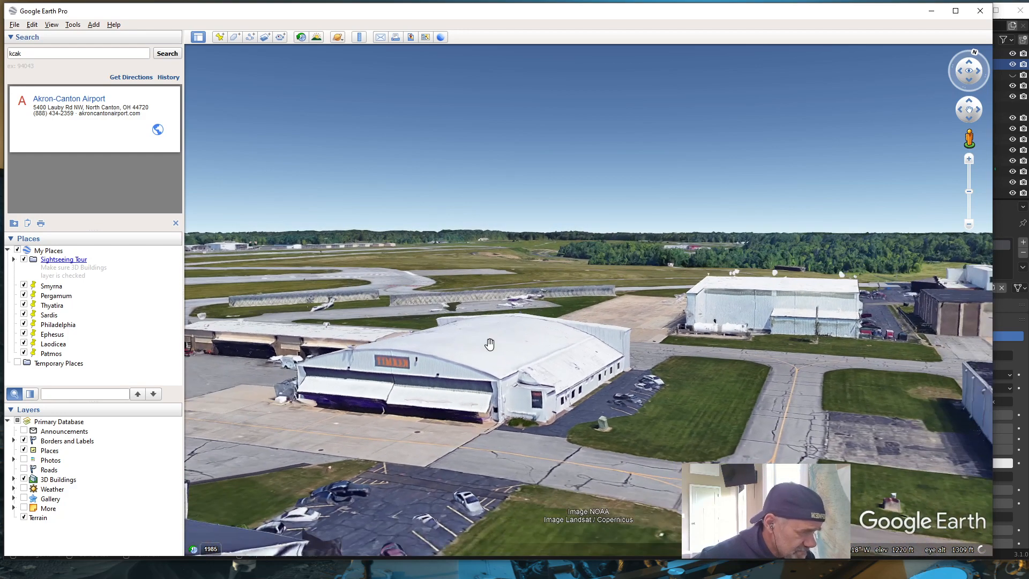
left_click(932, 11)
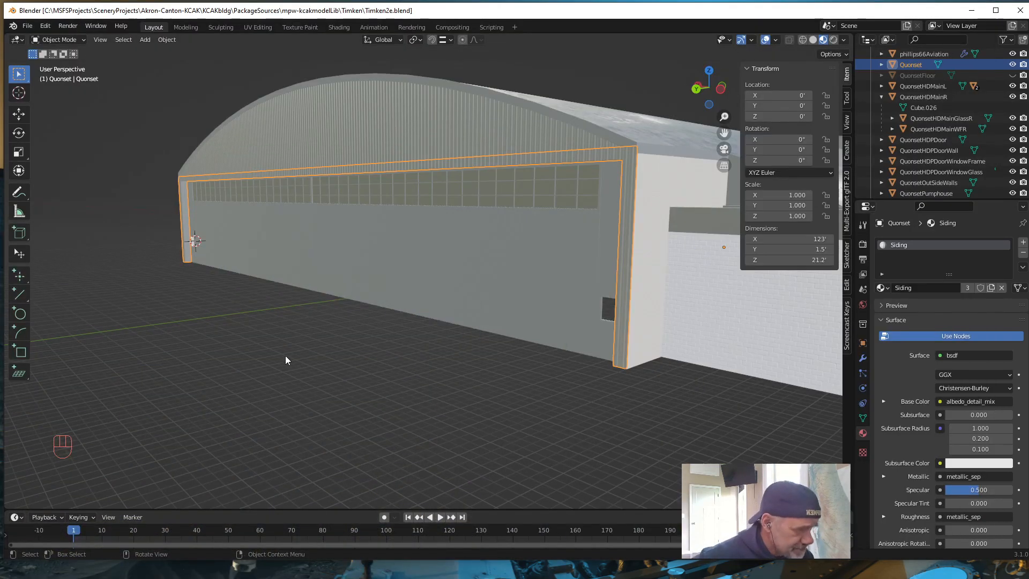
Select the QuonsetHDMainR hangar door and check its material slots from several angles
middle_click_drag(340, 444, 494, 282)
left_click(492, 280)
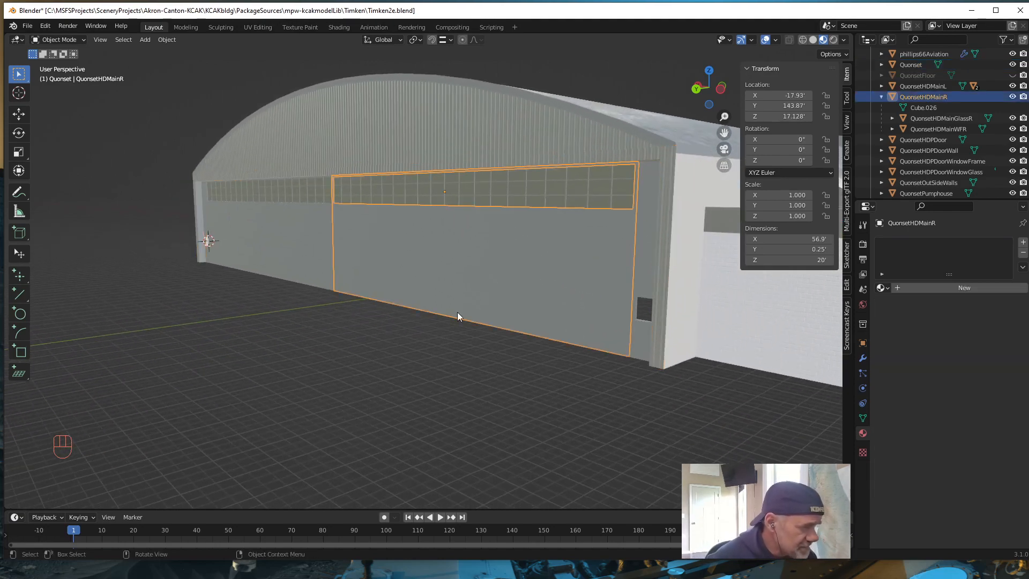
middle_click_drag(330, 380, 350, 386)
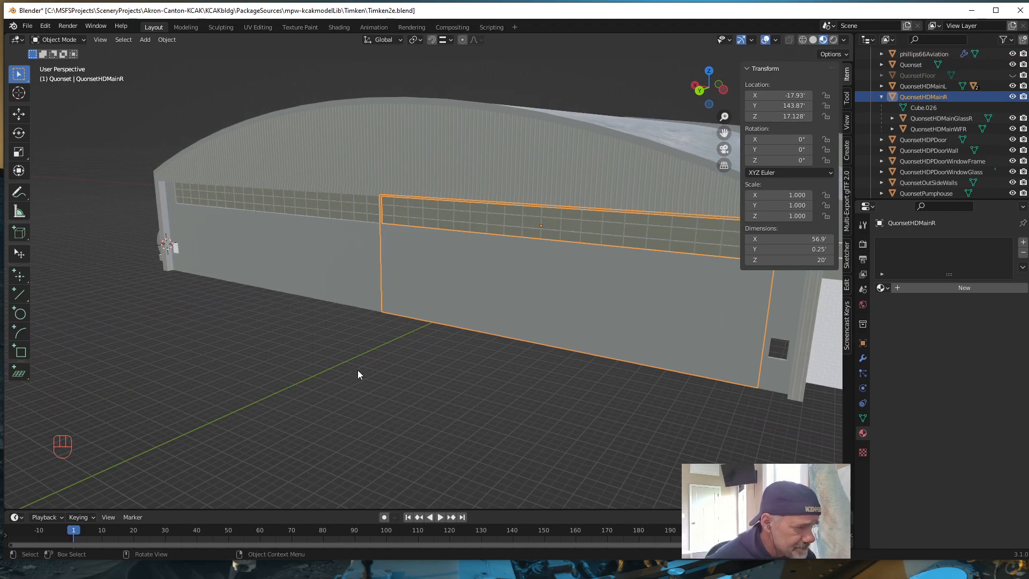
middle_click_drag(476, 354, 454, 349)
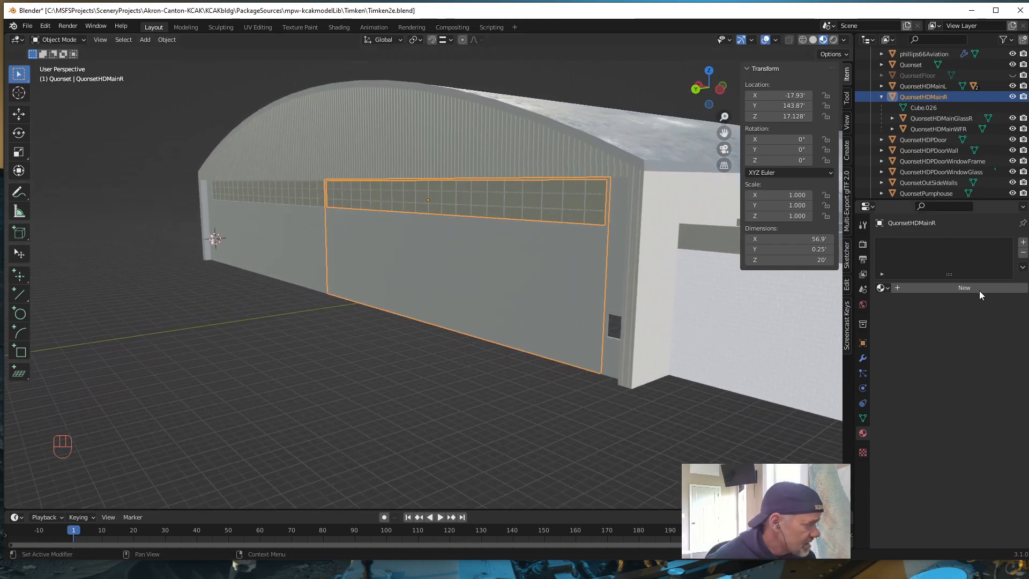
left_click(888, 288)
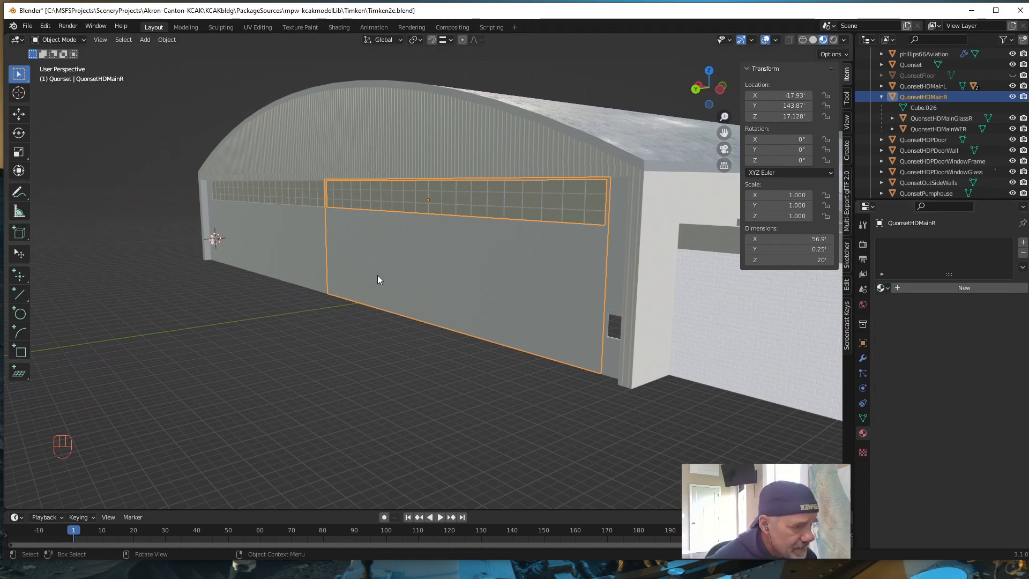
Identify the gable, roof profile and door frame objects, and locate RoofEnd and Quonset in the scene hierarchy
middle_click_drag(378, 279, 384, 294)
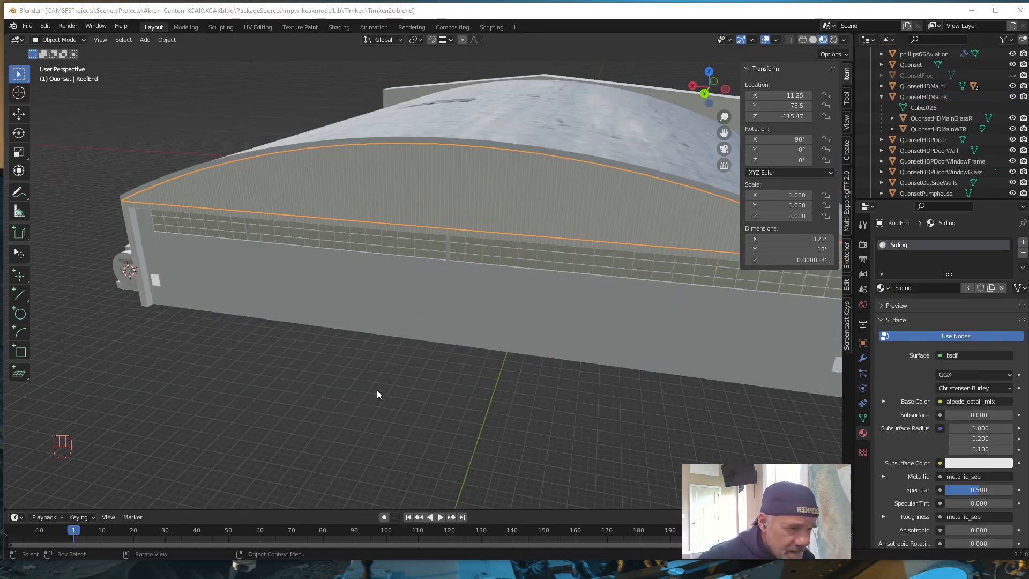
mouse_move(378, 394)
middle_mouse_down()
mouse_move(397, 384)
mouse_move(378, 384)
middle_mouse_up()
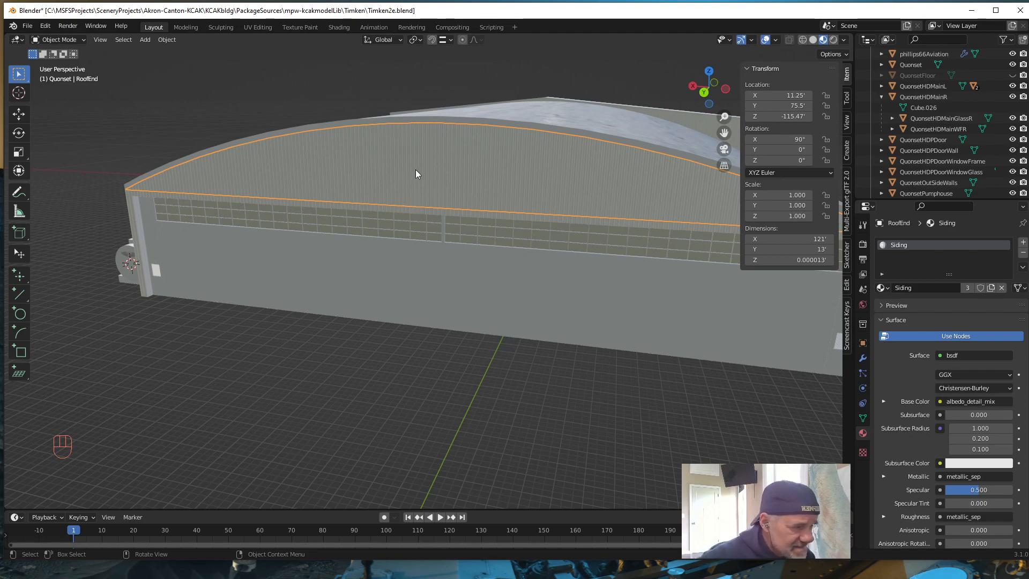
mouse_move(316, 245)
middle_mouse_down()
mouse_move(359, 242)
mouse_move(300, 246)
middle_mouse_up()
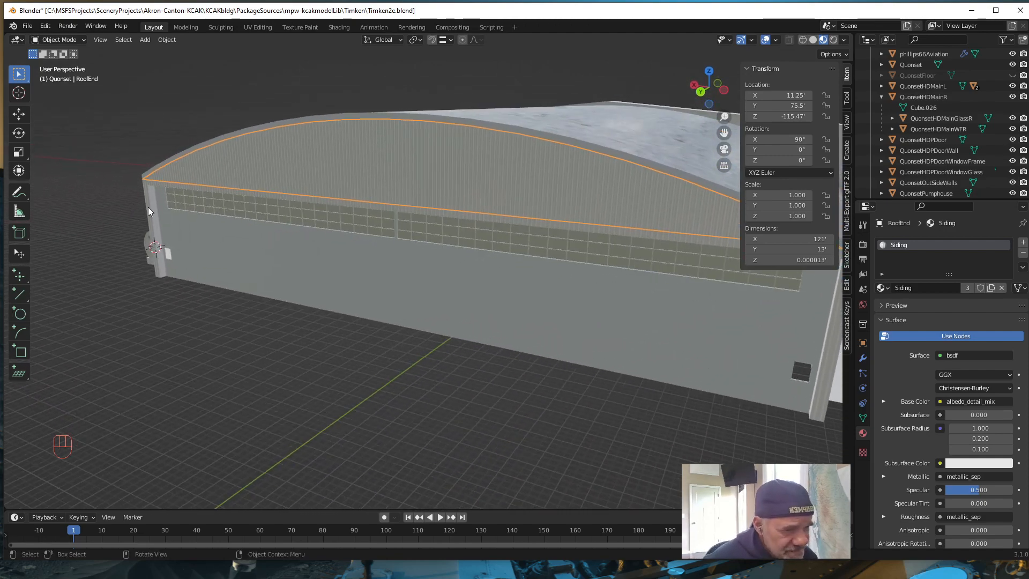
left_click(225, 166)
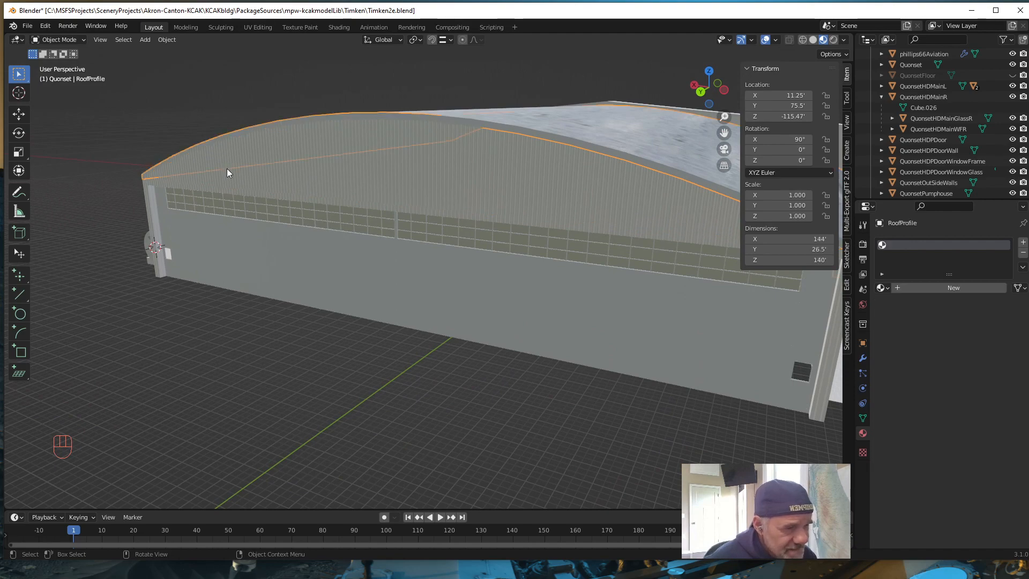
left_click(377, 192)
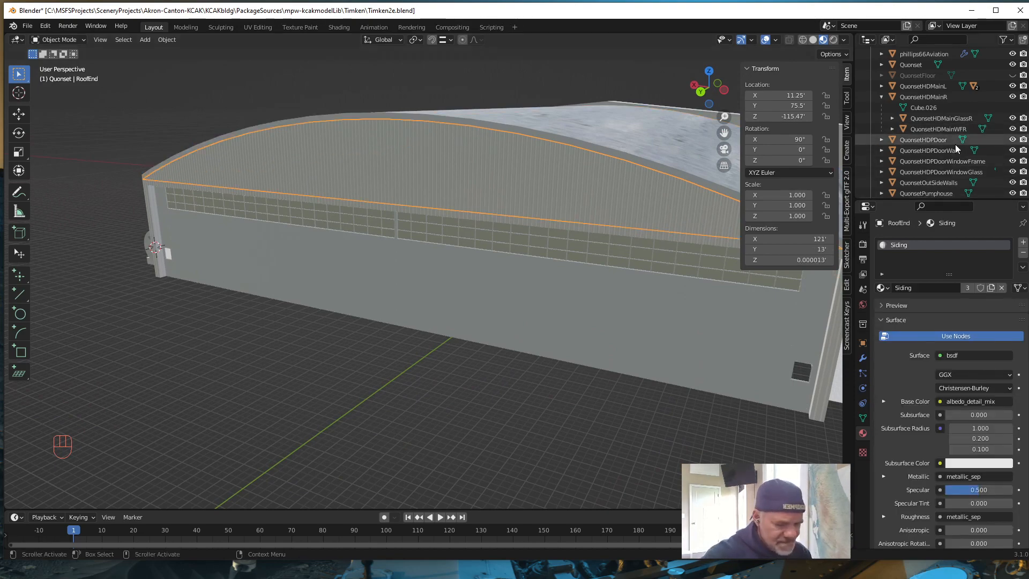
key("KP_Decimal")
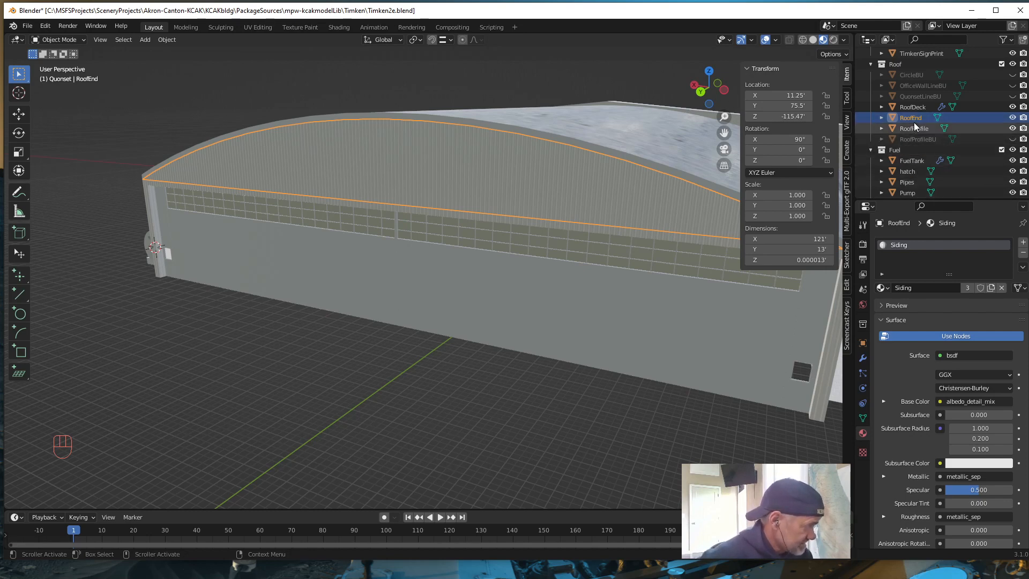
left_click(146, 184)
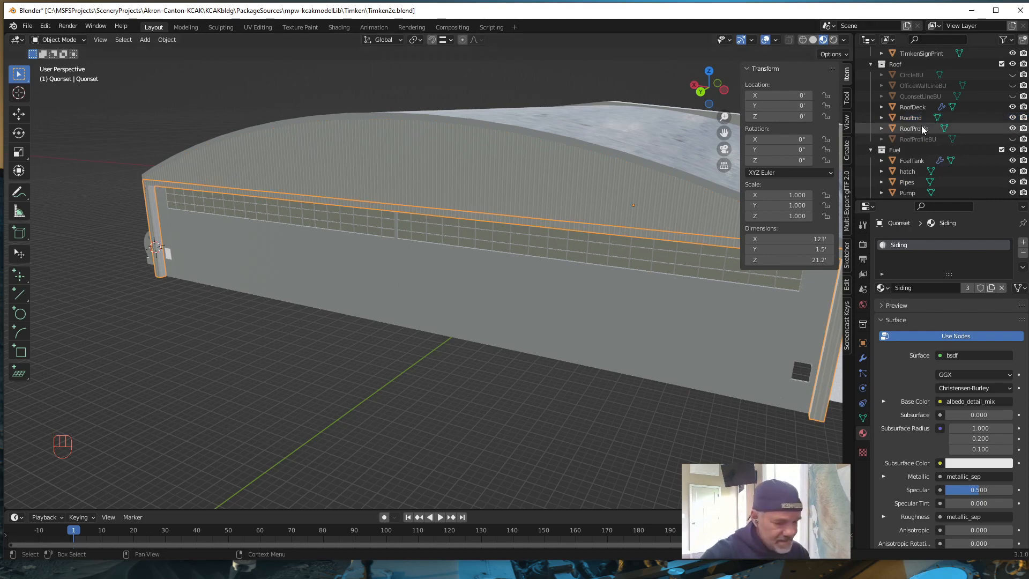
key("KP_Decimal")
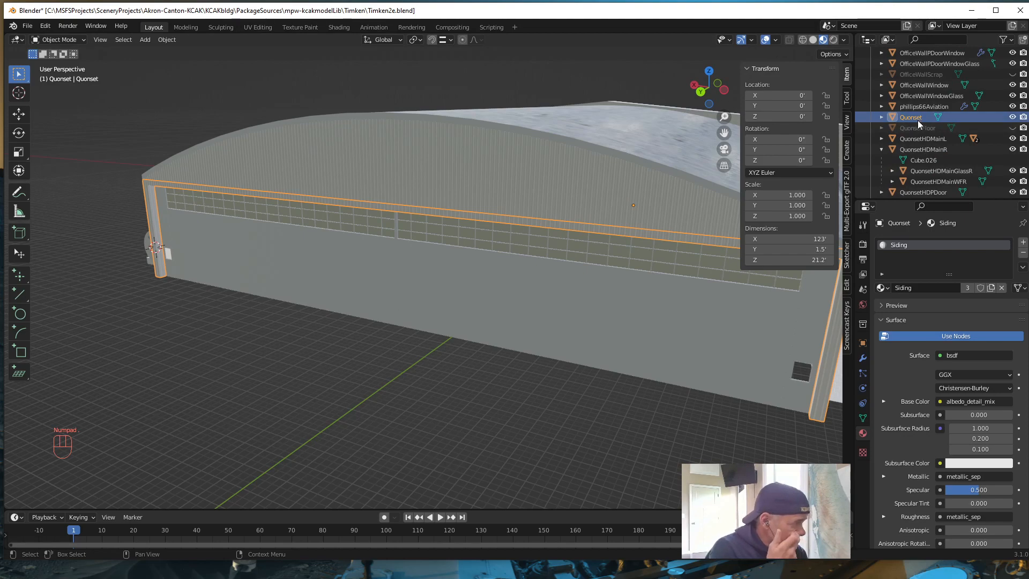
Join the Quonset door frame into the RoofEnd gable as a single object
scroll(617, 287, "down", 5)
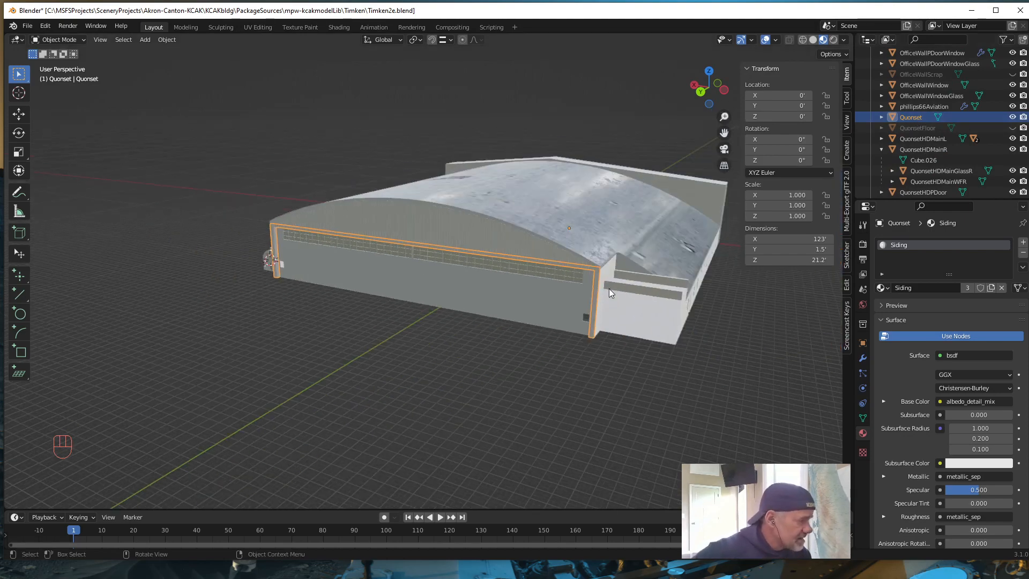
mouse_move(603, 326)
middle_mouse_down()
mouse_move(522, 332)
mouse_move(446, 306)
mouse_move(443, 286)
mouse_move(464, 270)
mouse_move(559, 264)
mouse_move(572, 270)
mouse_move(571, 311)
mouse_move(588, 324)
mouse_move(637, 315)
mouse_move(584, 328)
mouse_move(594, 318)
middle_mouse_up()
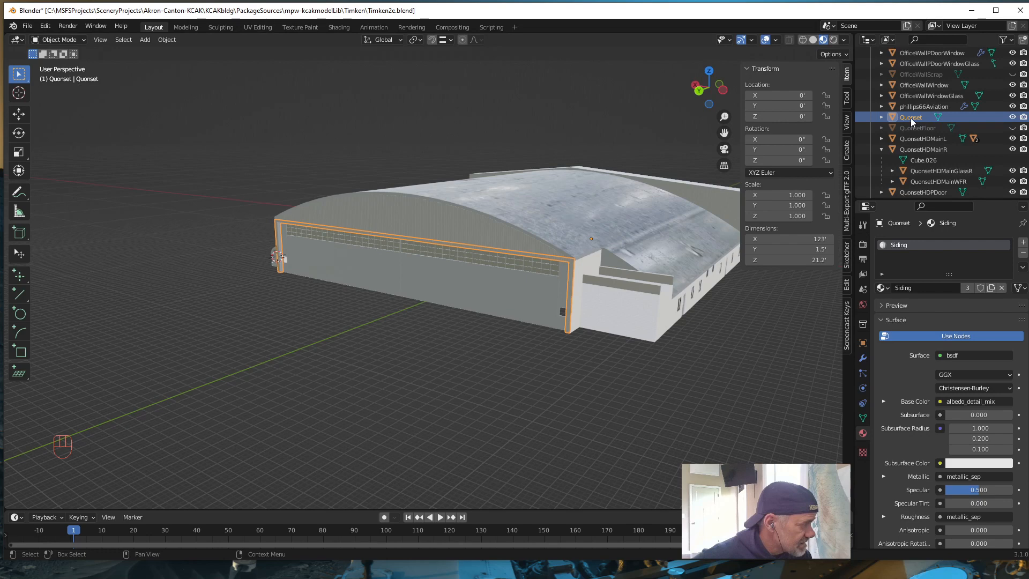
left_click(455, 227)
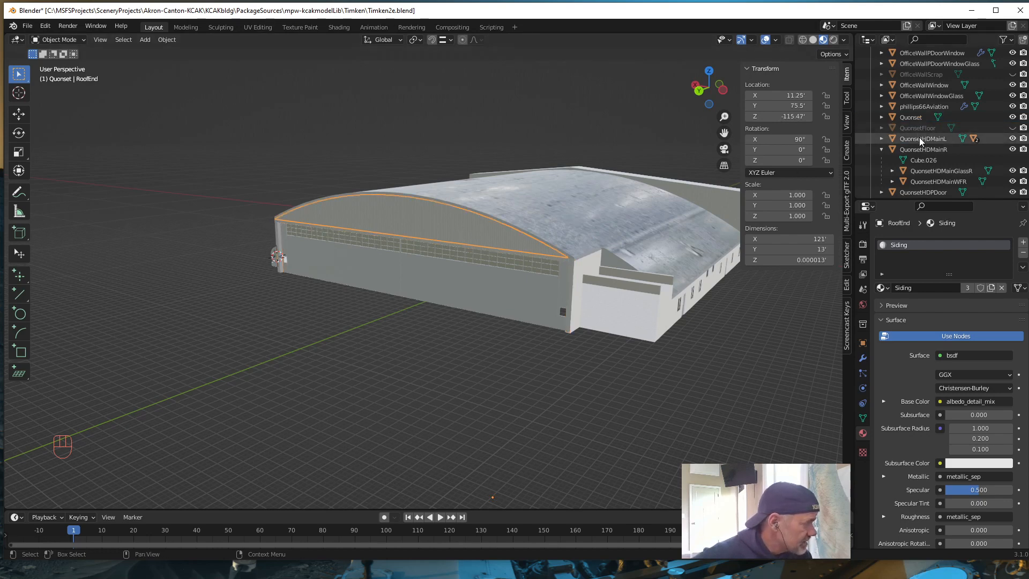
left_click(561, 259)
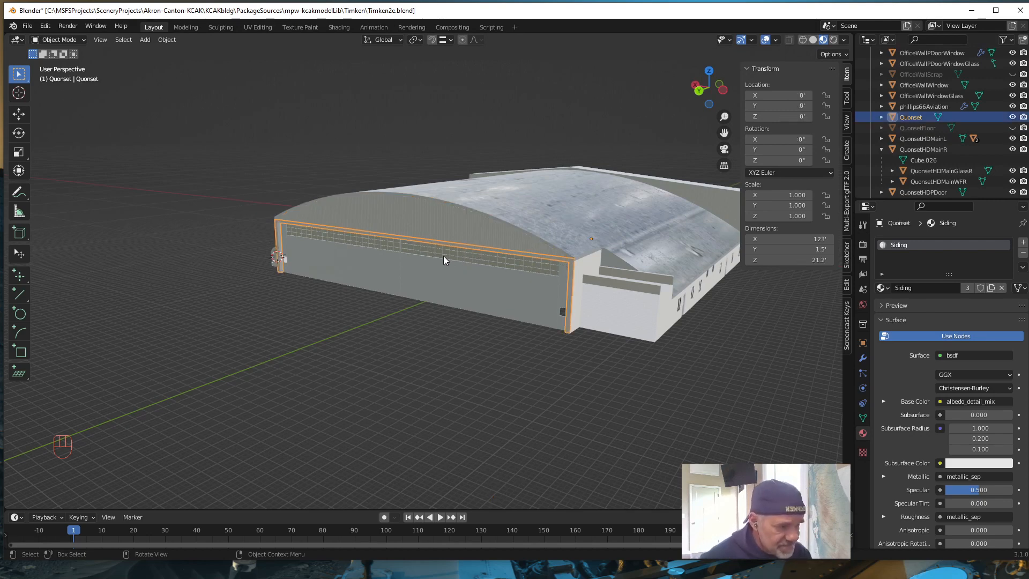
left_click(384, 213)
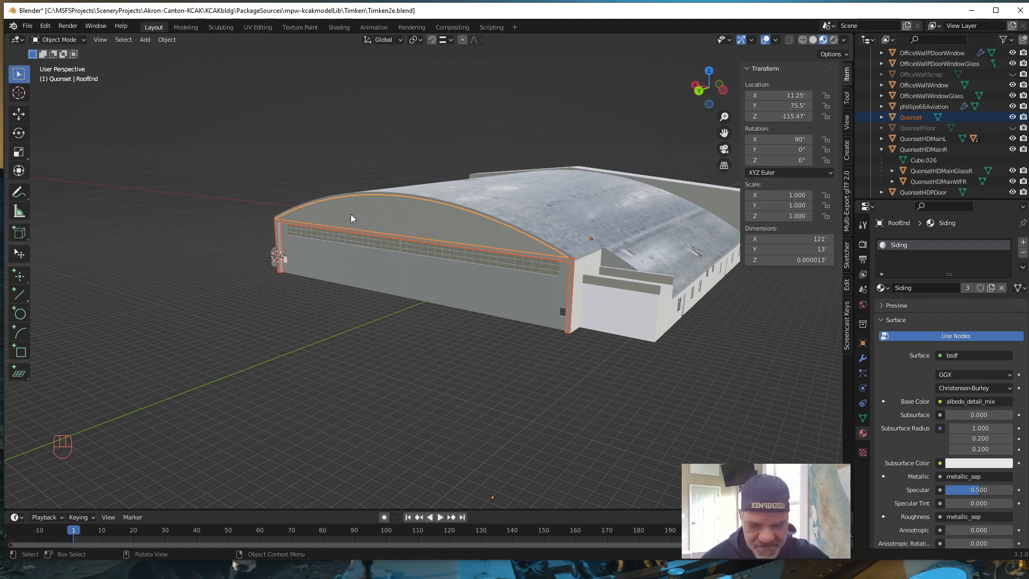
key("ctrl+j")
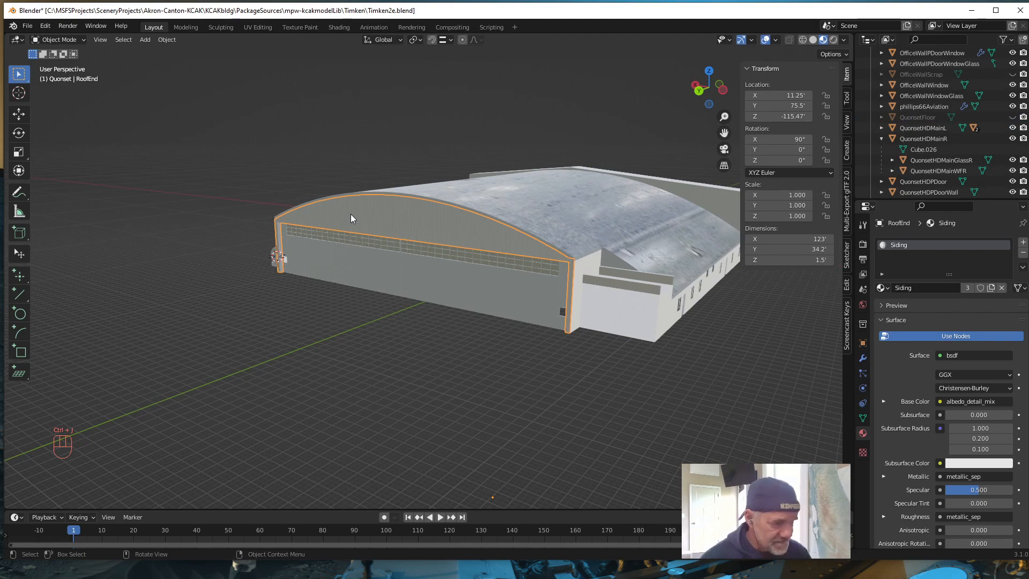
In the UV Editing workspace, unwrap all faces of the joined RoofEnd with Smart UV Project at a 66° angle limit and 0.000 island margin
scroll(412, 292, "up", 4)
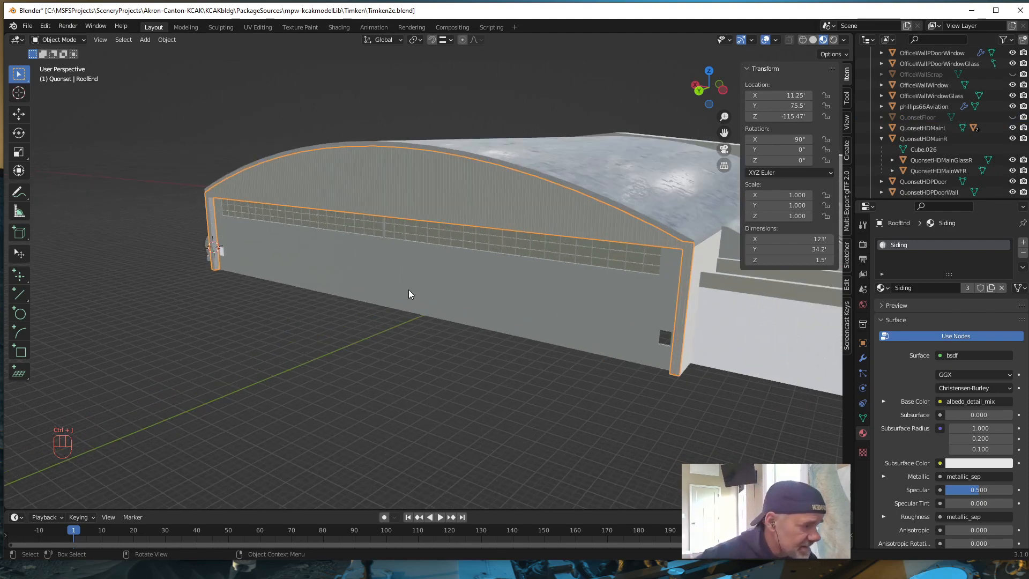
middle_click_drag(408, 280, 408, 241)
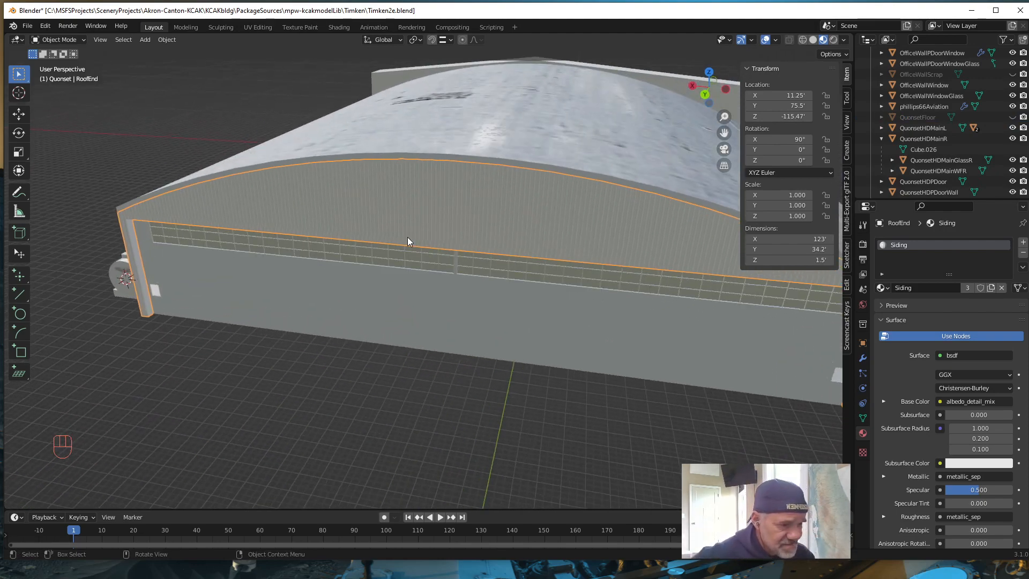
left_click(261, 27)
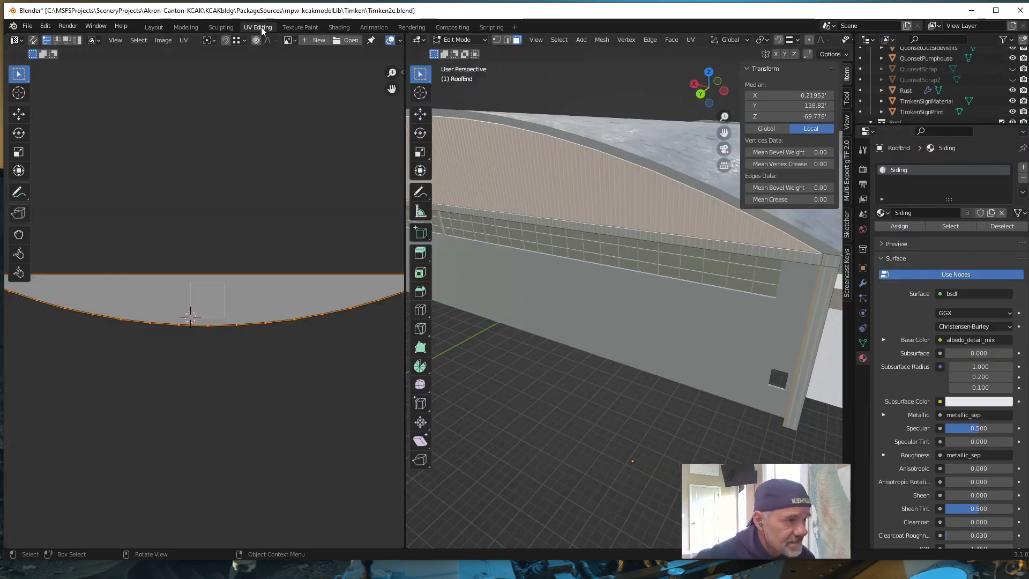
left_click(603, 301)
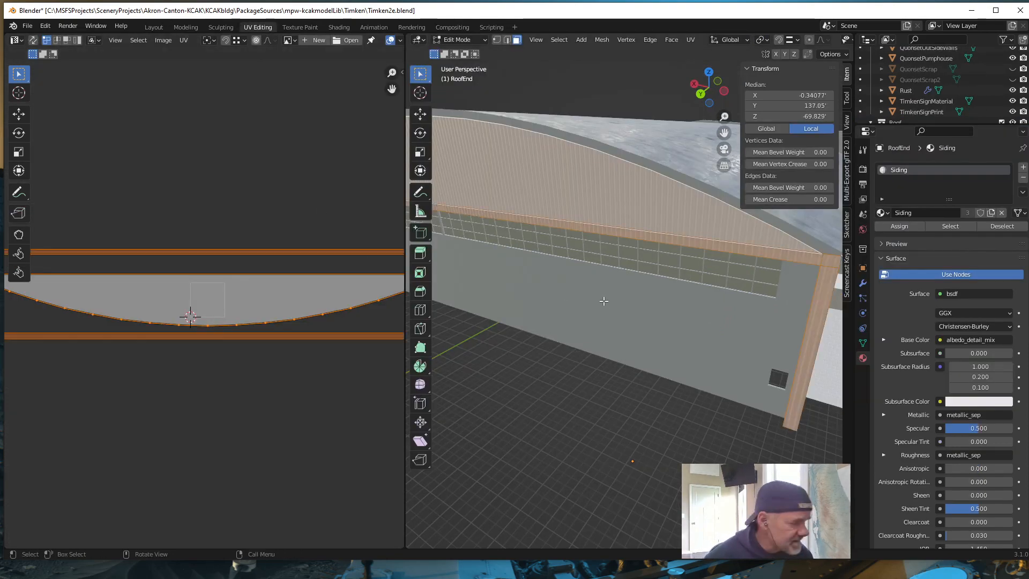
left_click(690, 39)
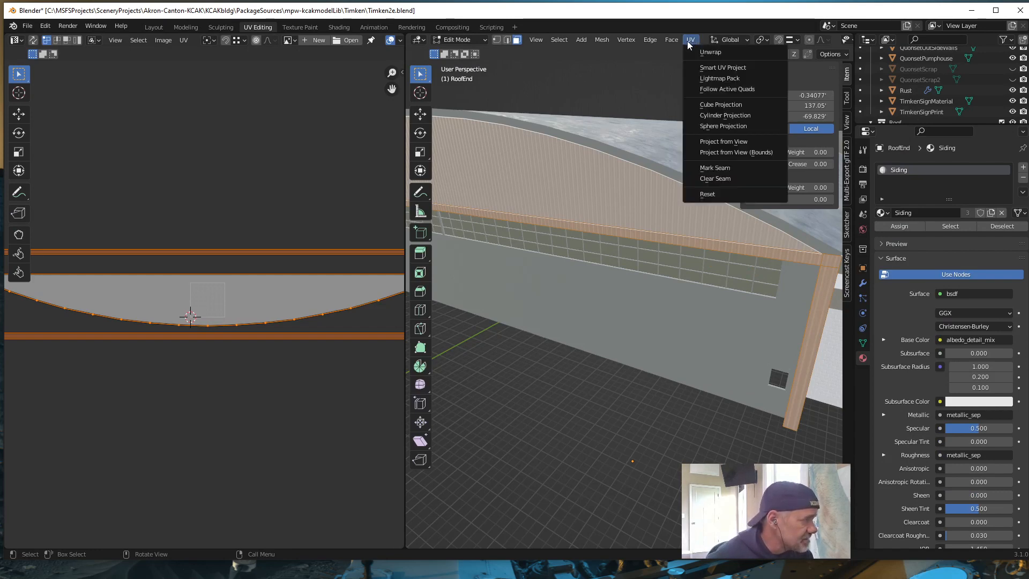
left_click(716, 67)
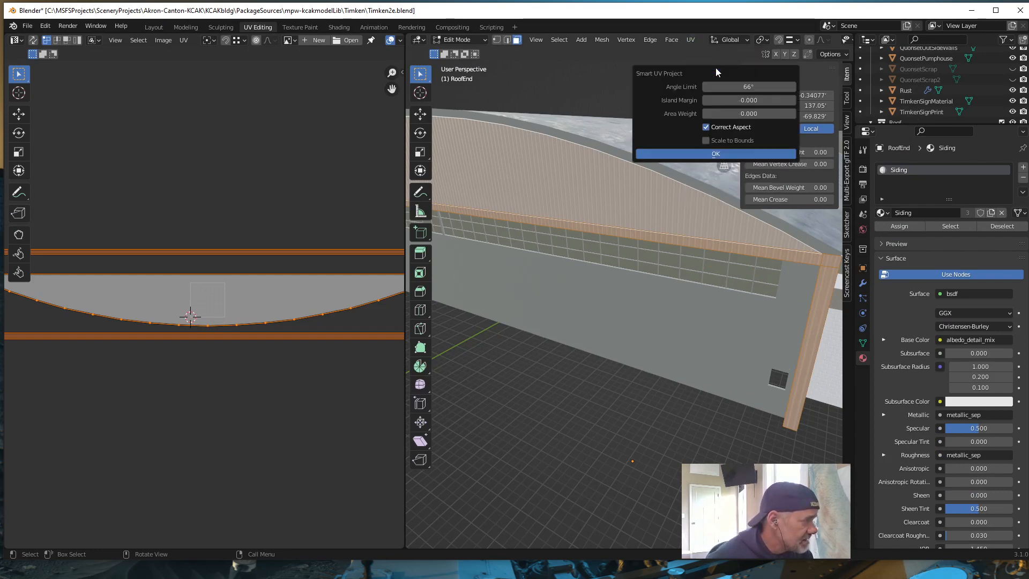
left_click(710, 152)
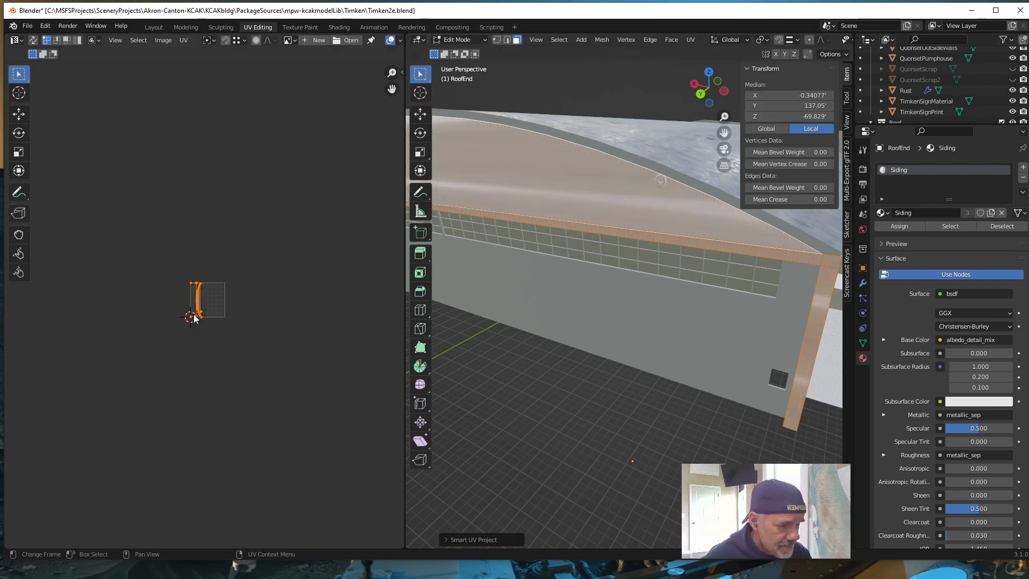
Rotate all the RoofEnd UV islands by 90° so the siding ribs on the gable run vertically
scroll(190, 316, "up", 8)
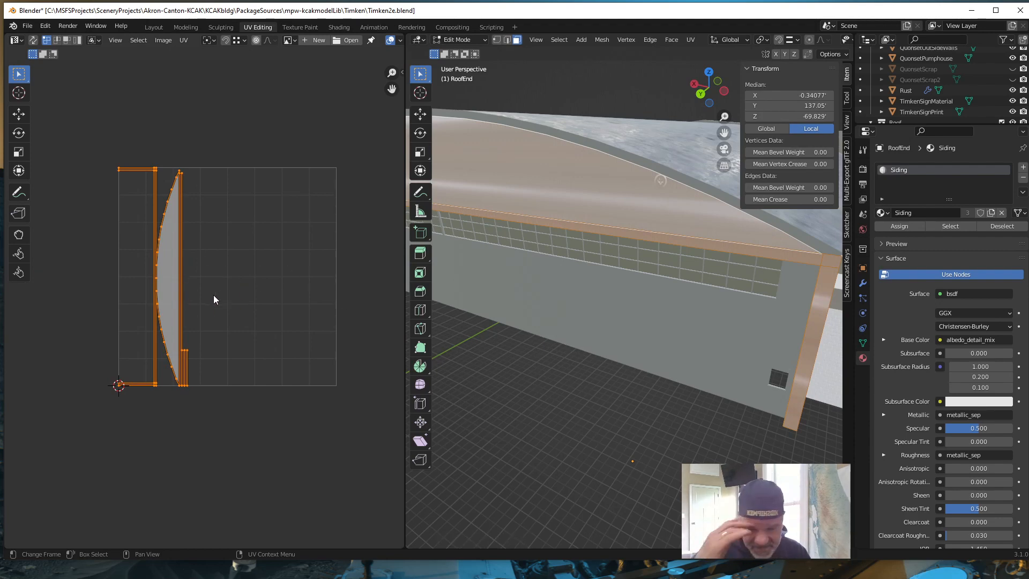
type("r9")
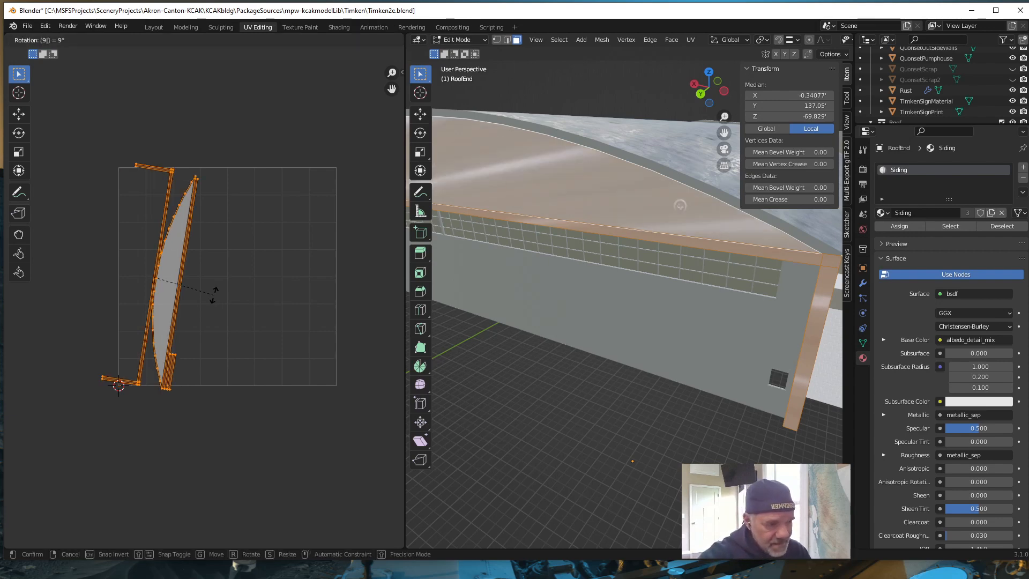
type("0")
key("Return")
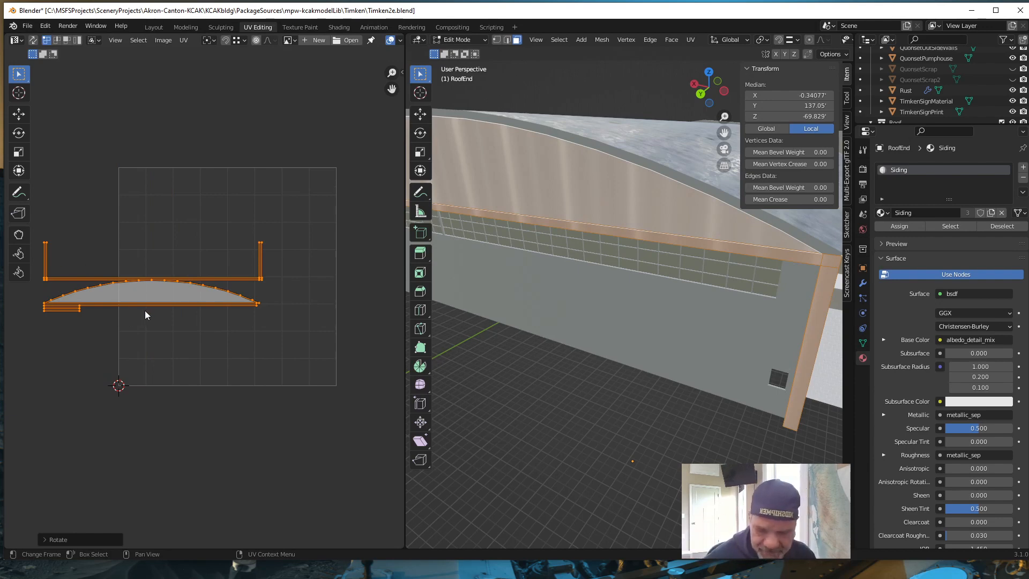
Shift the UV islands along X into the UV square and scale them up by about 21.46 for finer siding ribs
key("g")
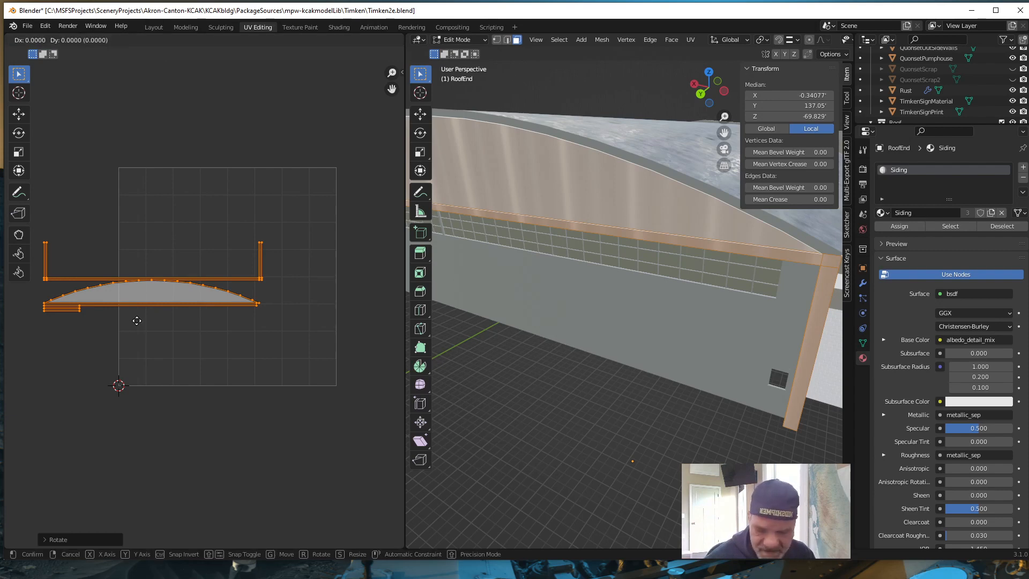
key("x")
left_click(212, 327)
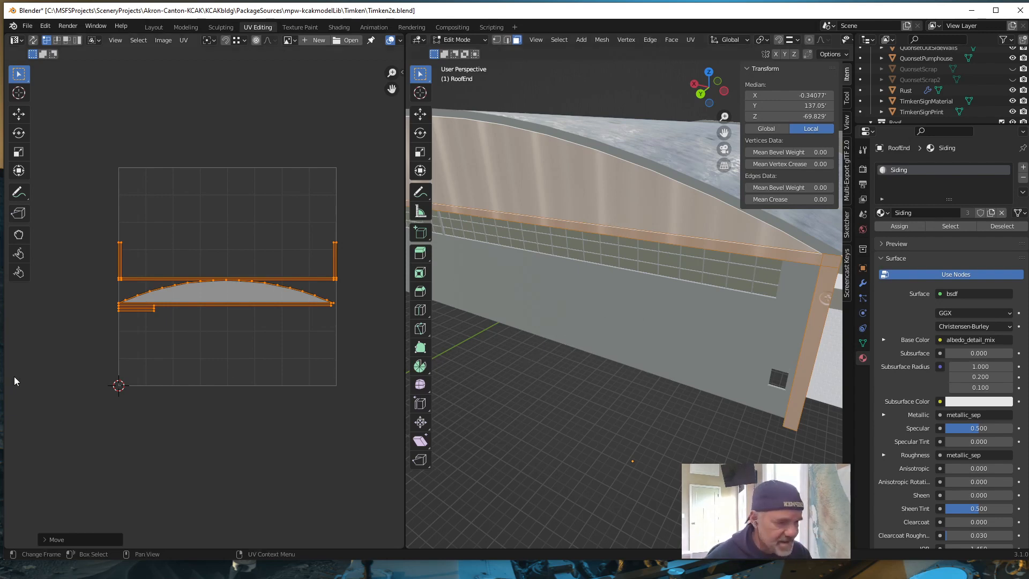
key("s")
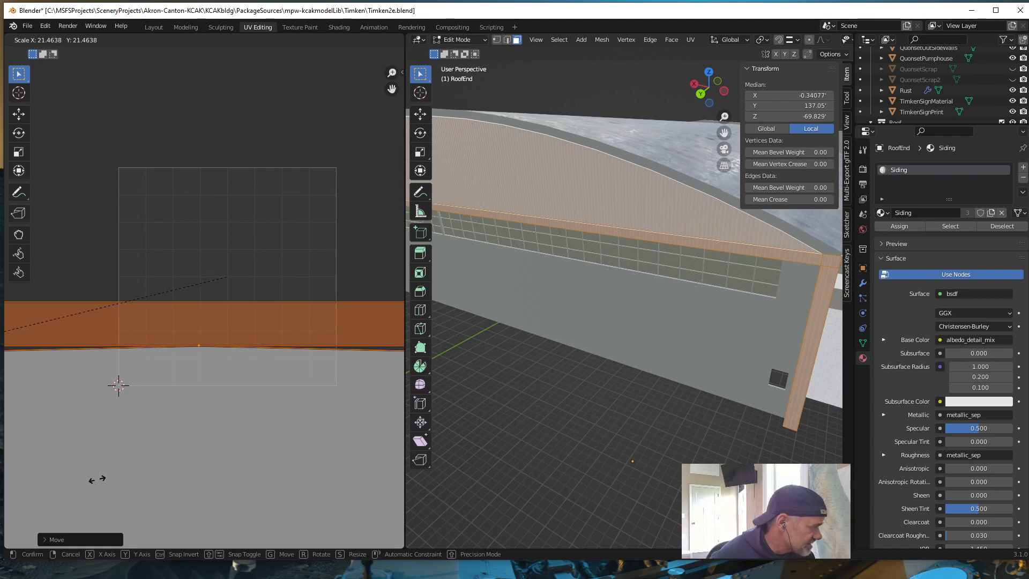
left_click(95, 478)
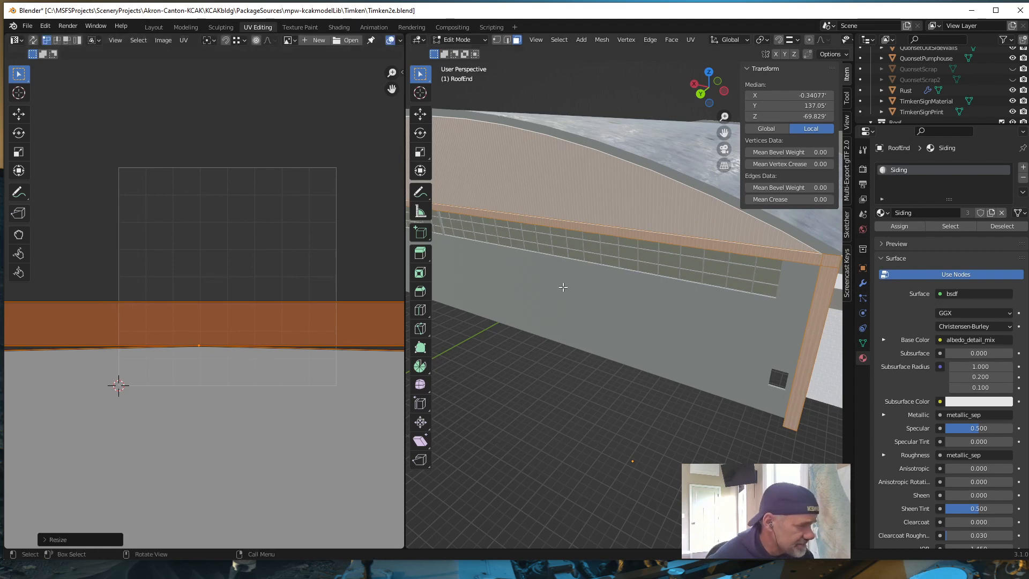
Rotate the UVs of both vertical door-frame posts of RoofEnd by 90° so their siding ribs run vertically
middle_click_drag(544, 351, 579, 311)
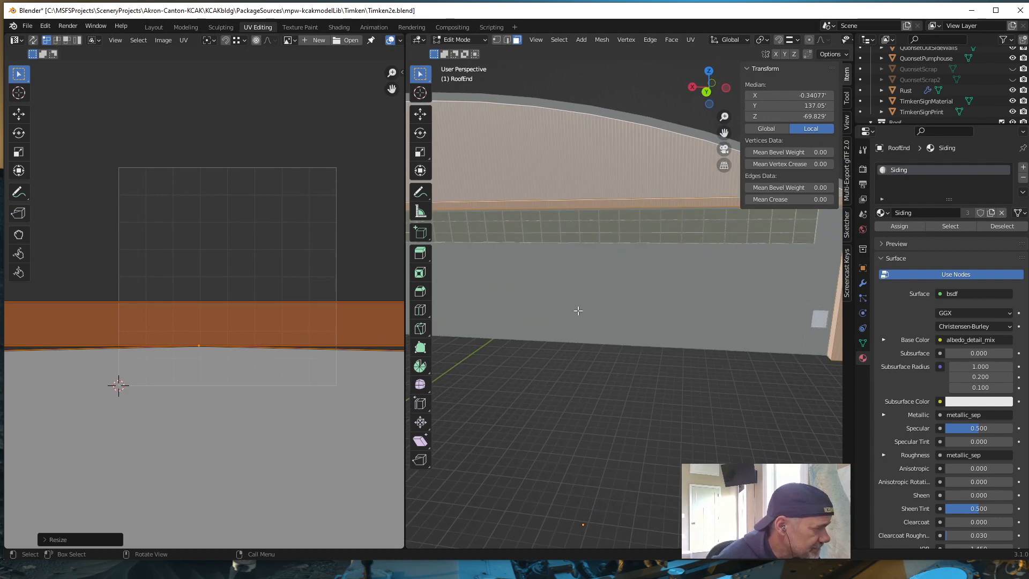
scroll(596, 229, "up", 4)
middle_click_drag(533, 229, 558, 252)
scroll(559, 261, "down", 3)
middle_click_drag(571, 291, 557, 318)
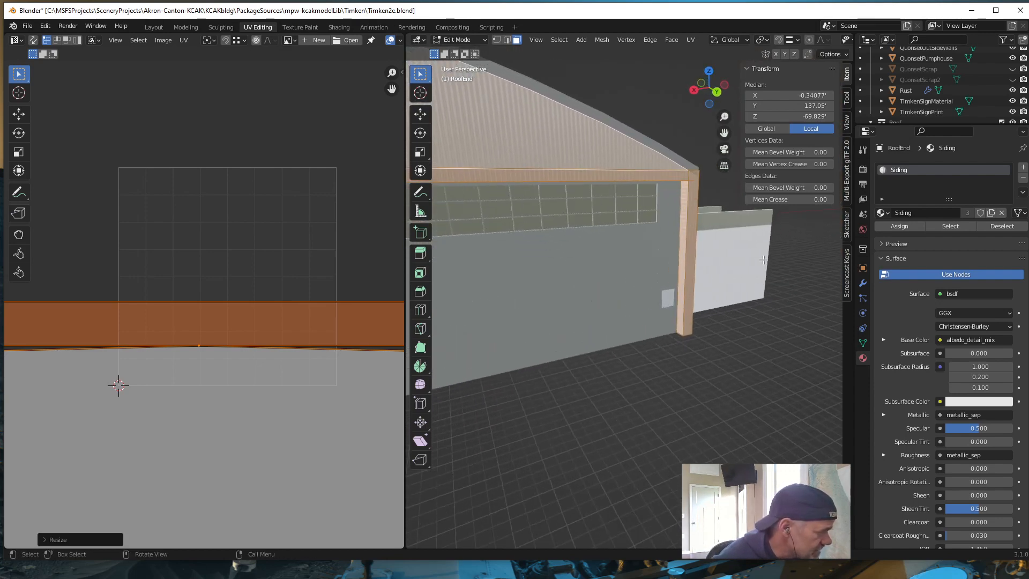
left_click(683, 232)
middle_click_drag(685, 308, 563, 293)
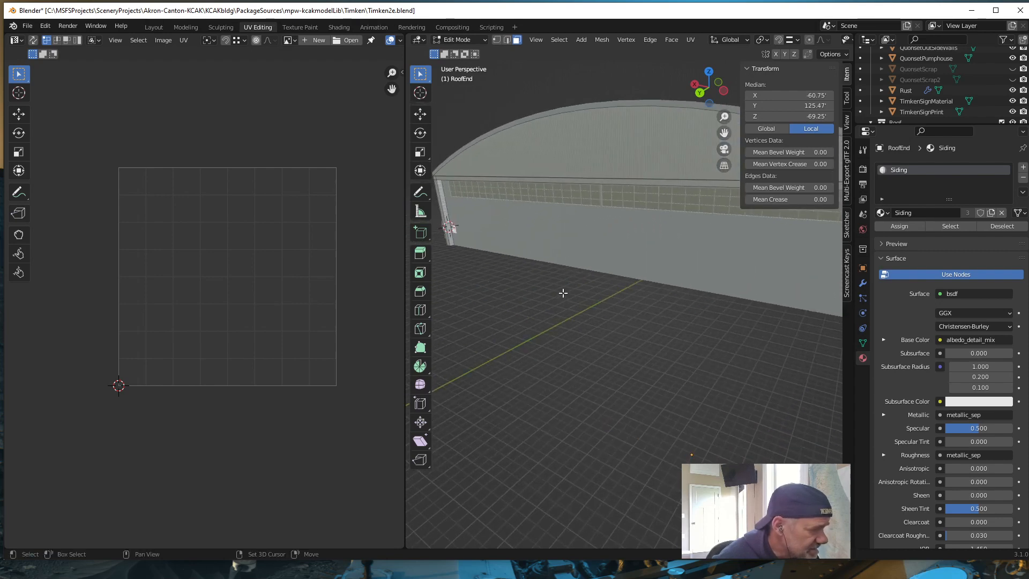
left_click(444, 205)
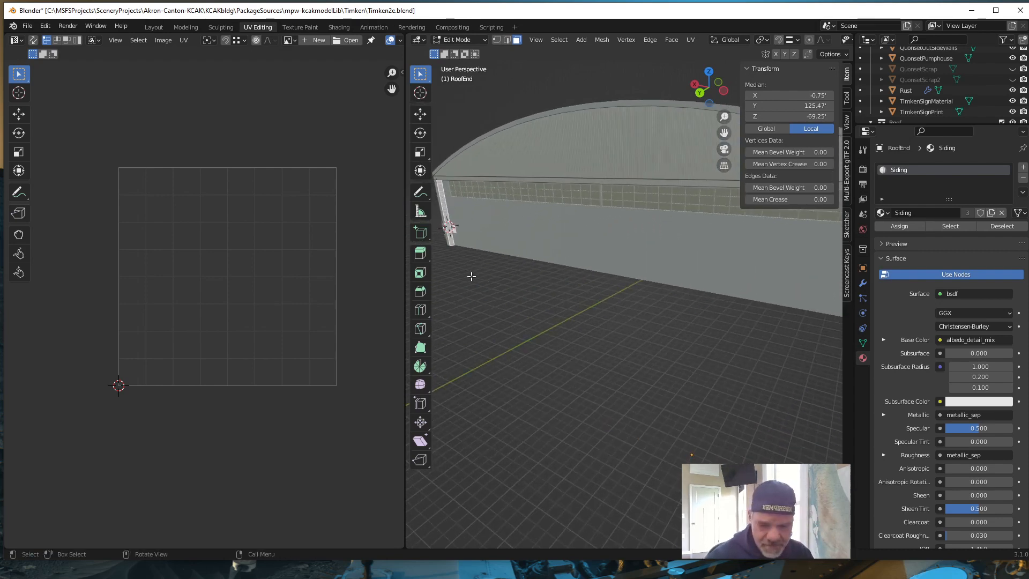
key("r")
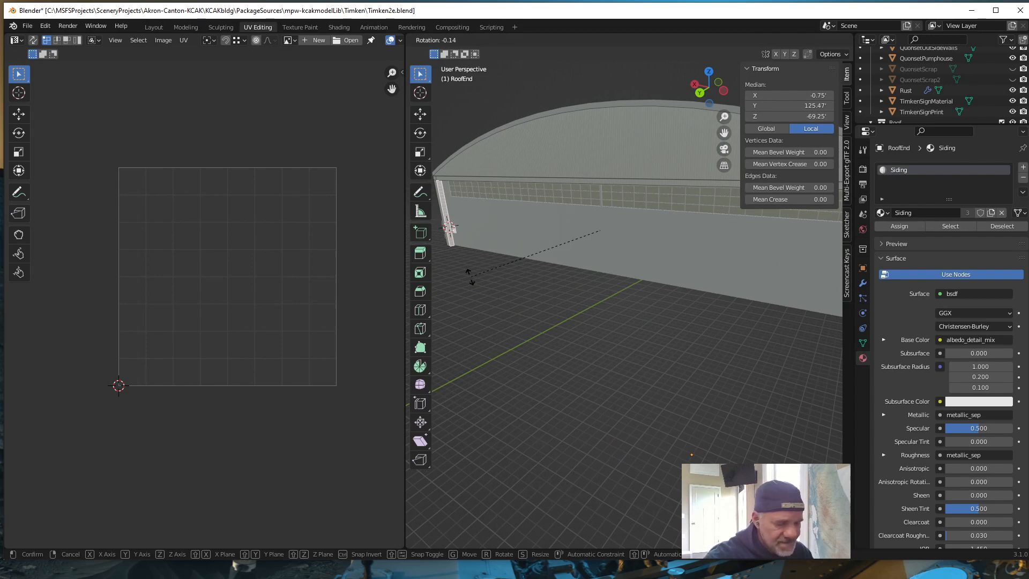
key("Escape")
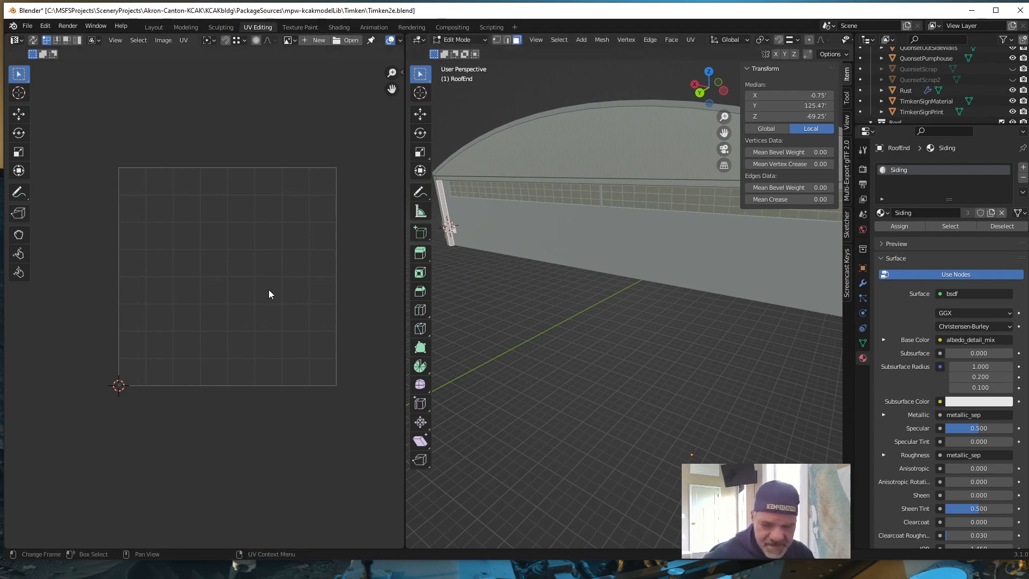
type("r9")
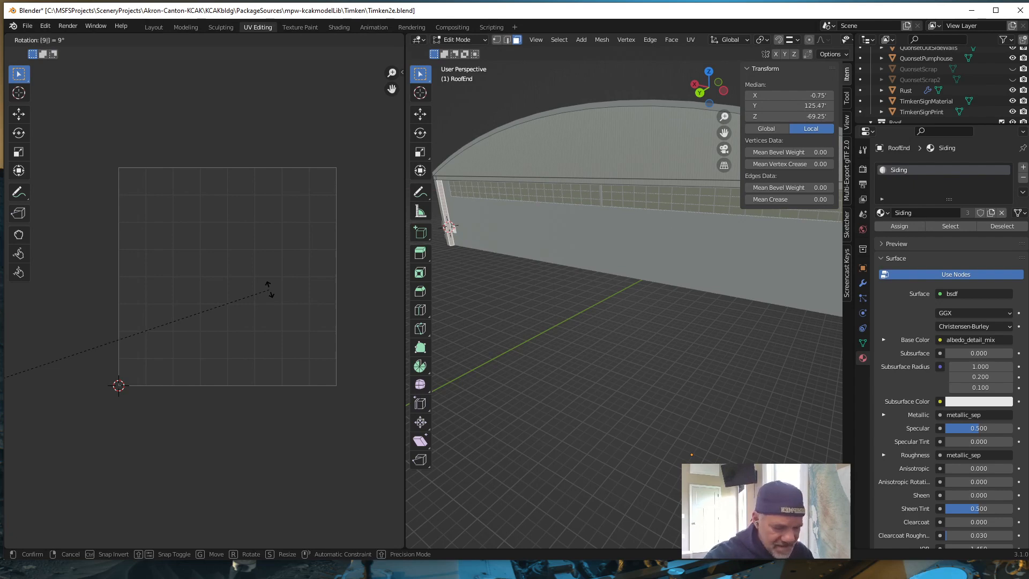
type("0")
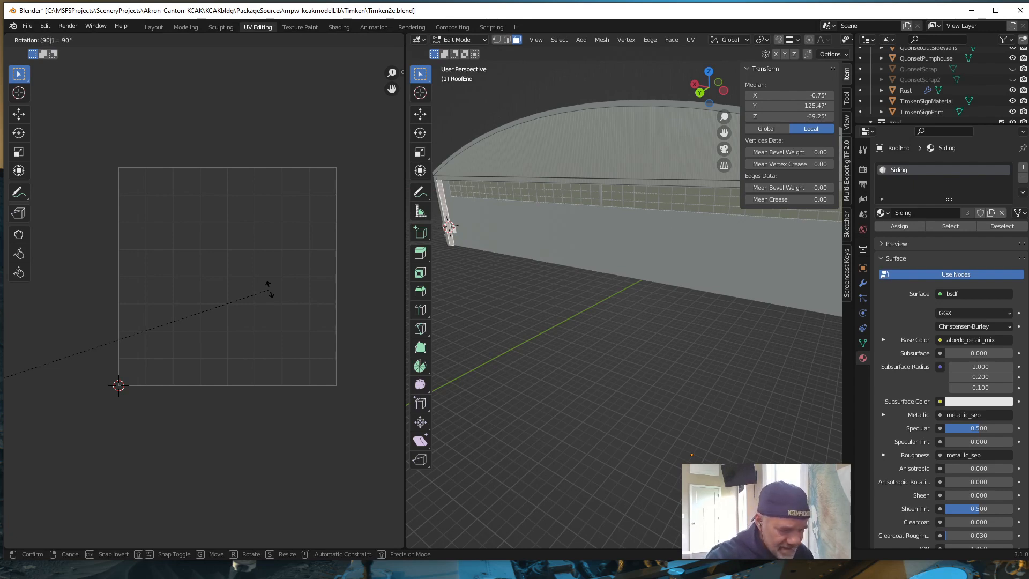
key("Return")
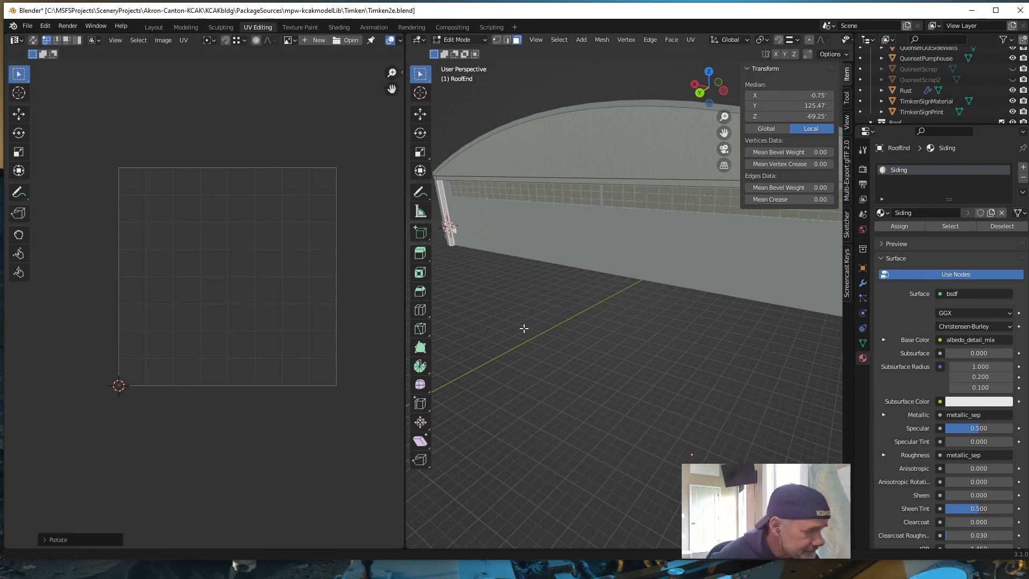
Examine the siding direction and rib alignment on the gable and frame posts from several angles in the Layout workspace
middle_click_drag(524, 329, 679, 322, "shift")
scroll(489, 212, "up", 5)
middle_click_drag(490, 211, 742, 547, "shift")
scroll(533, 233, "up", 4)
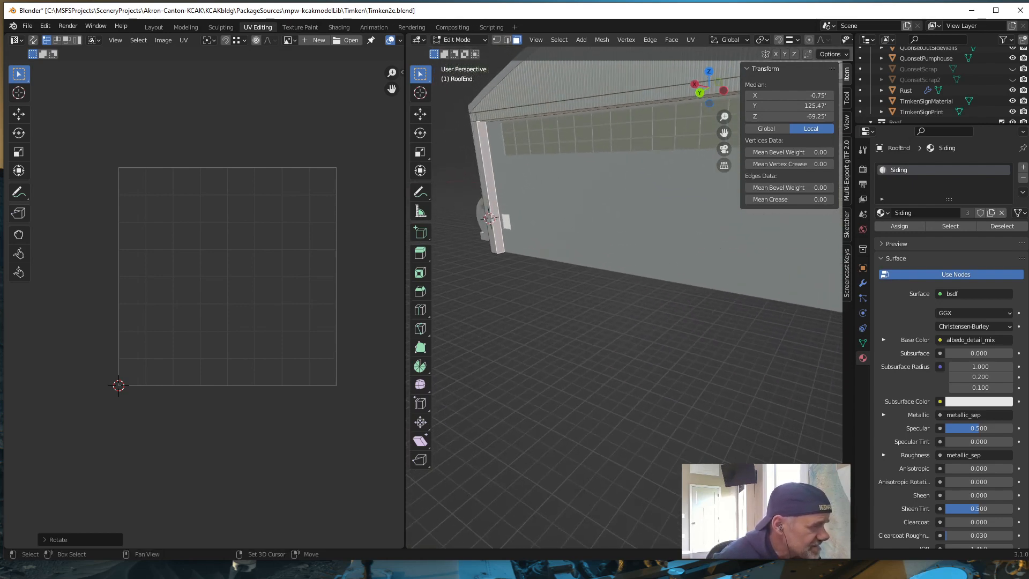
left_click(154, 28)
mouse_move(394, 276)
middle_mouse_down()
mouse_move(393, 253)
mouse_move(404, 281)
mouse_move(393, 279)
mouse_move(407, 271)
middle_mouse_up()
scroll(394, 253, "down", 5)
scroll(401, 284, "up", 5)
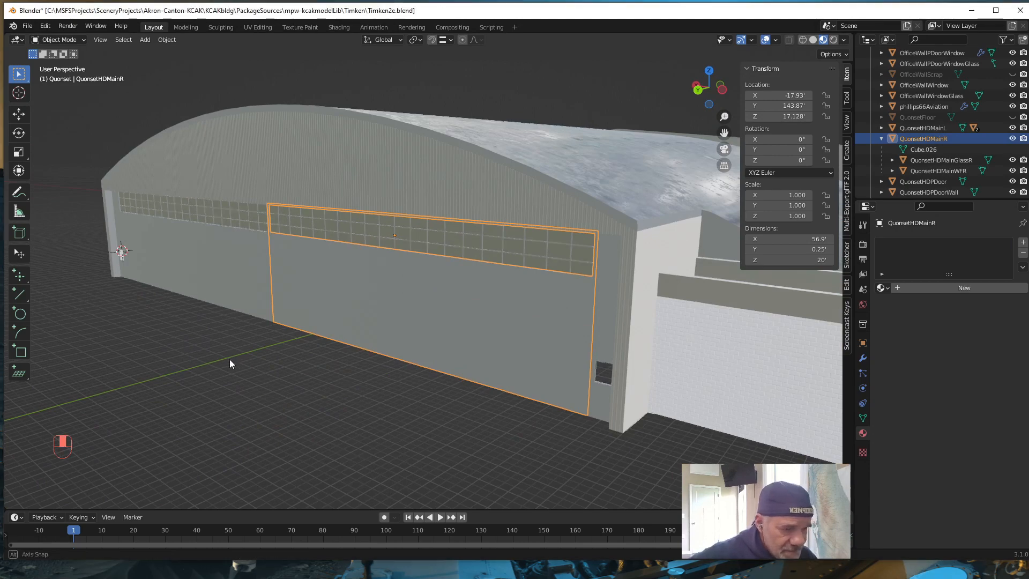
middle_click_drag(229, 360, 221, 360)
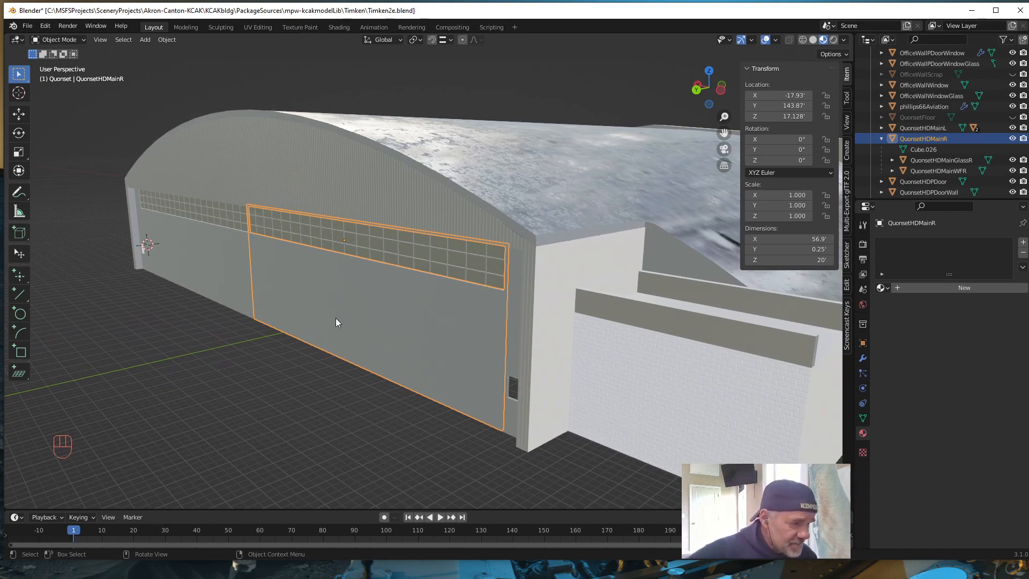
scroll(332, 322, "down", 5)
scroll(353, 316, "up", 5)
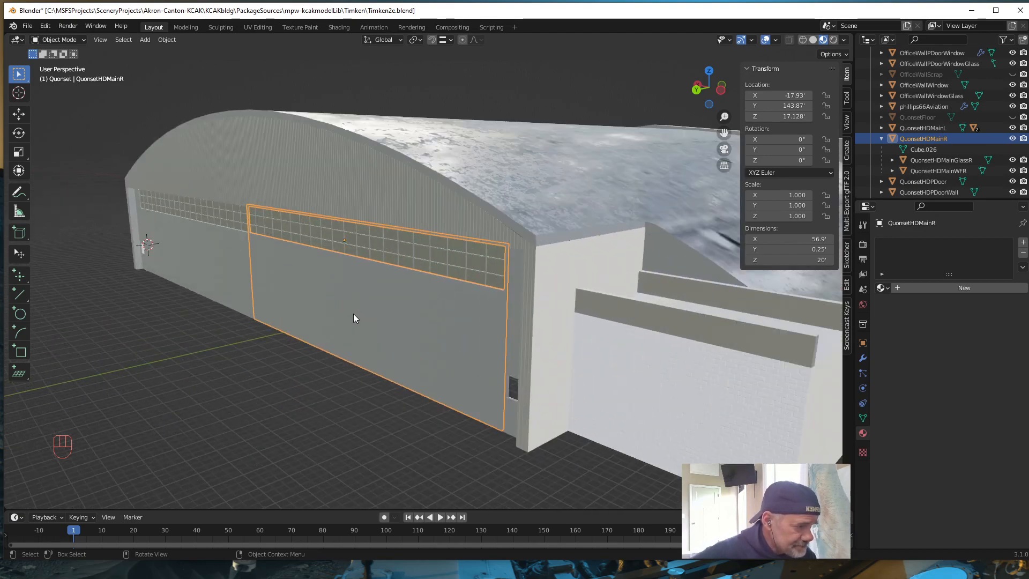
middle_click_drag(356, 313, 327, 369)
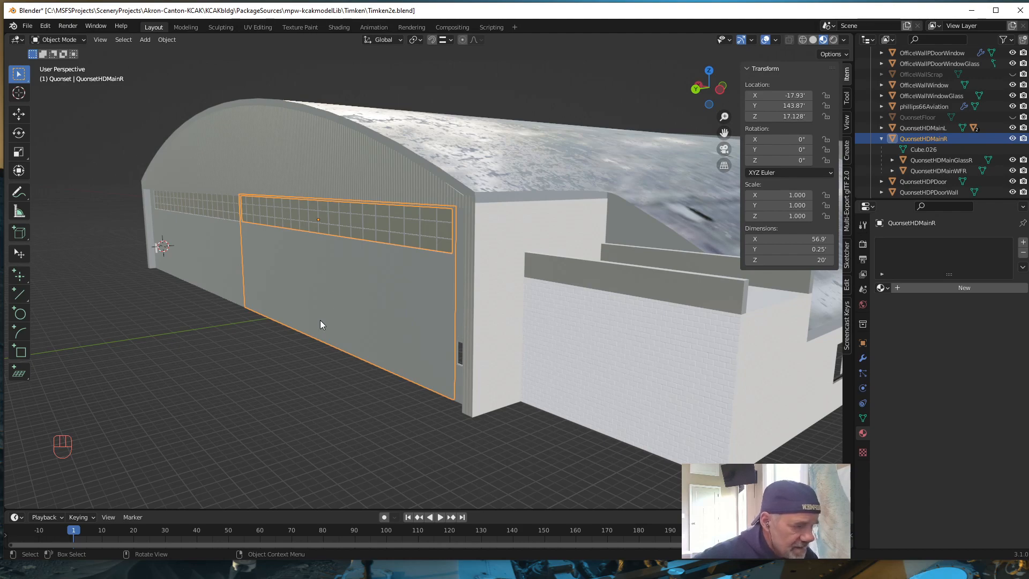
middle_click_drag(320, 322, 323, 300)
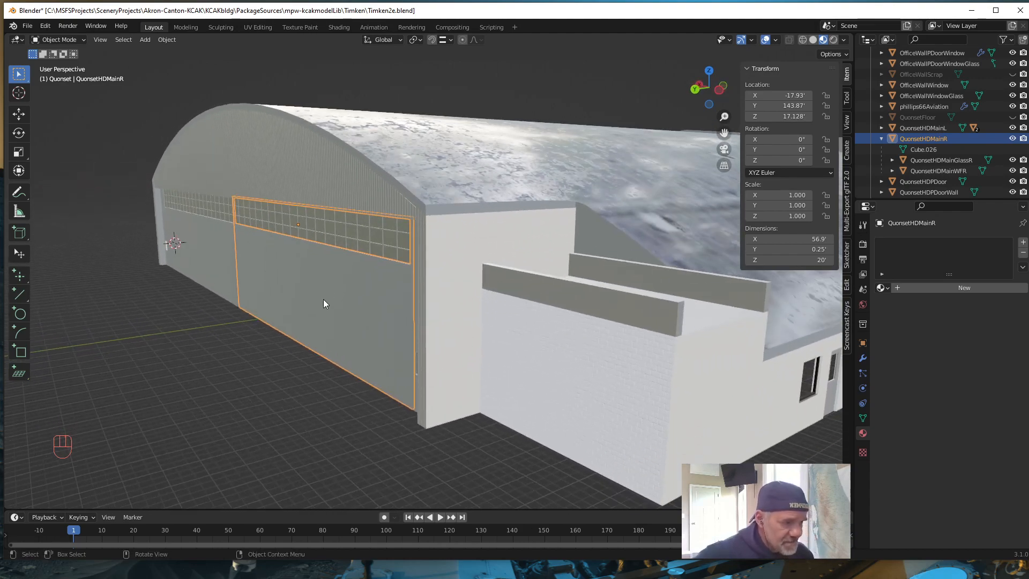
key("r")
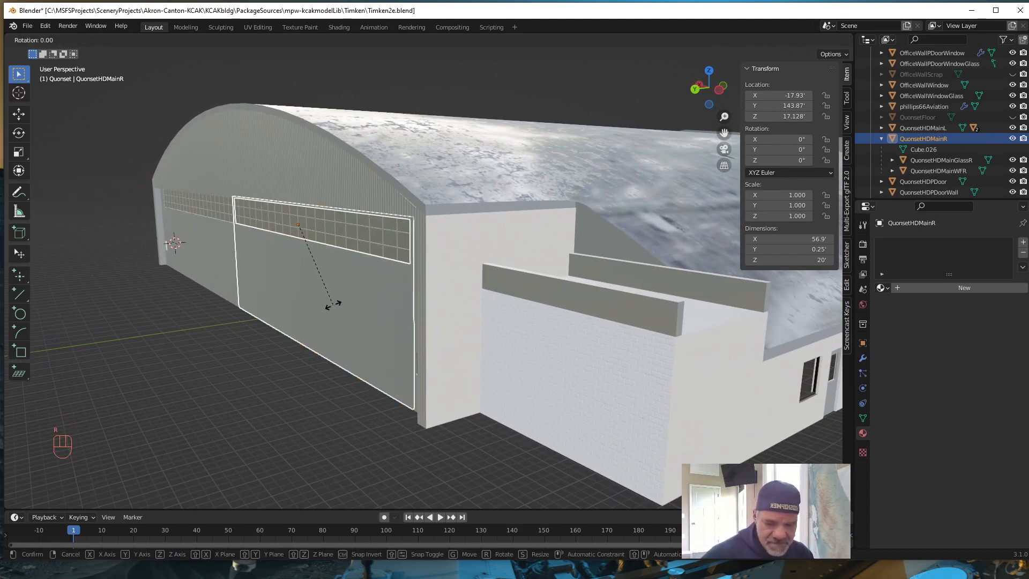
key("x")
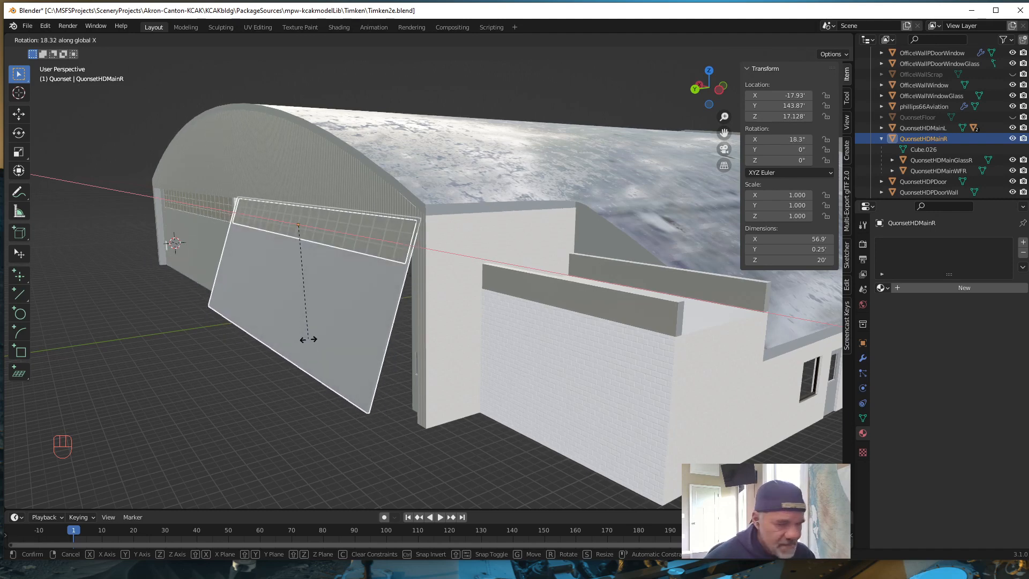
key("Escape")
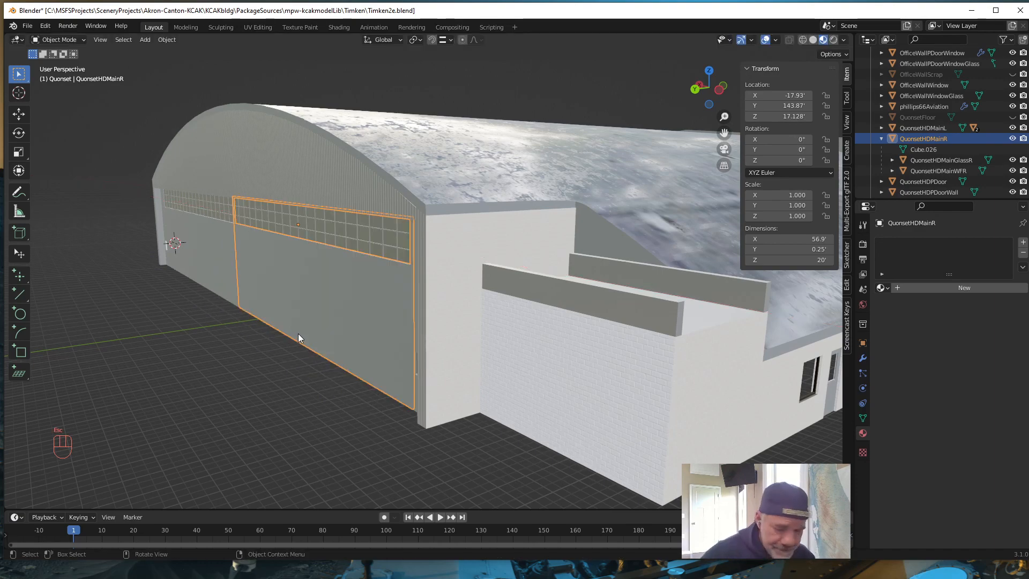
In the UV Editing workspace, select all faces of the QuonsetHDMainR door and give it the existing Siding material
key("shift")
middle_click_drag(302, 393, 515, 262, "shift")
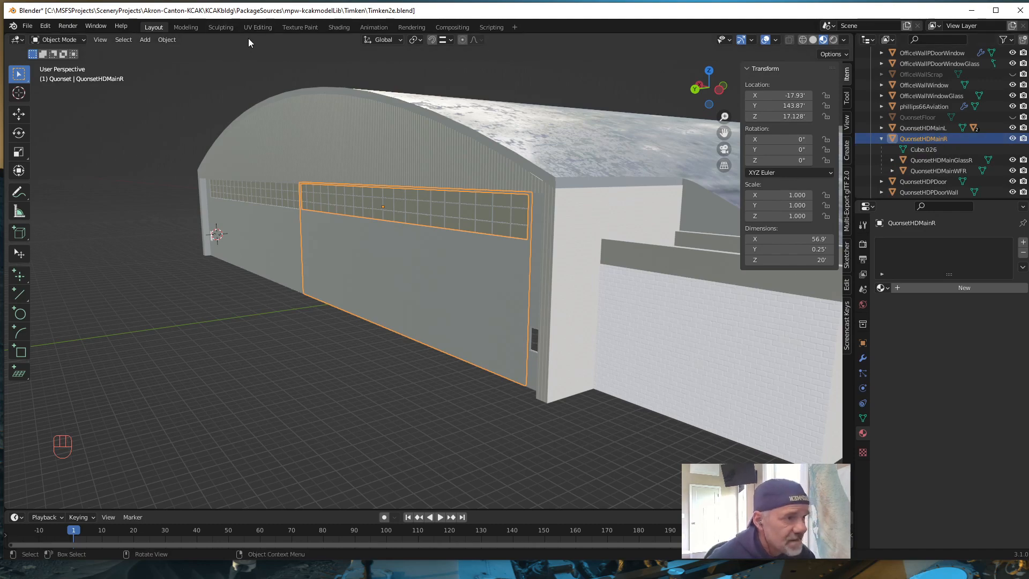
left_click(258, 27)
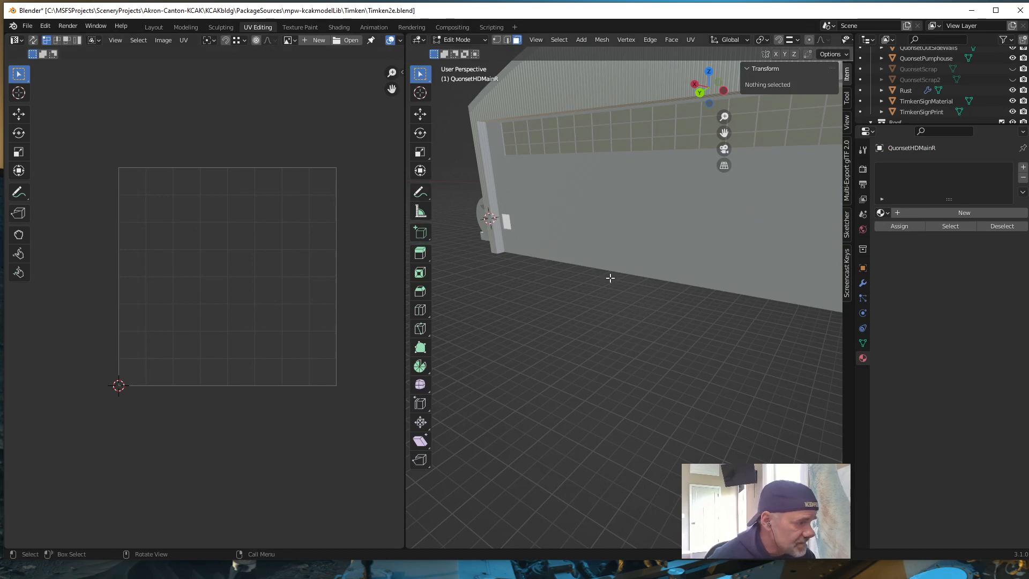
scroll(592, 333, "up", 4)
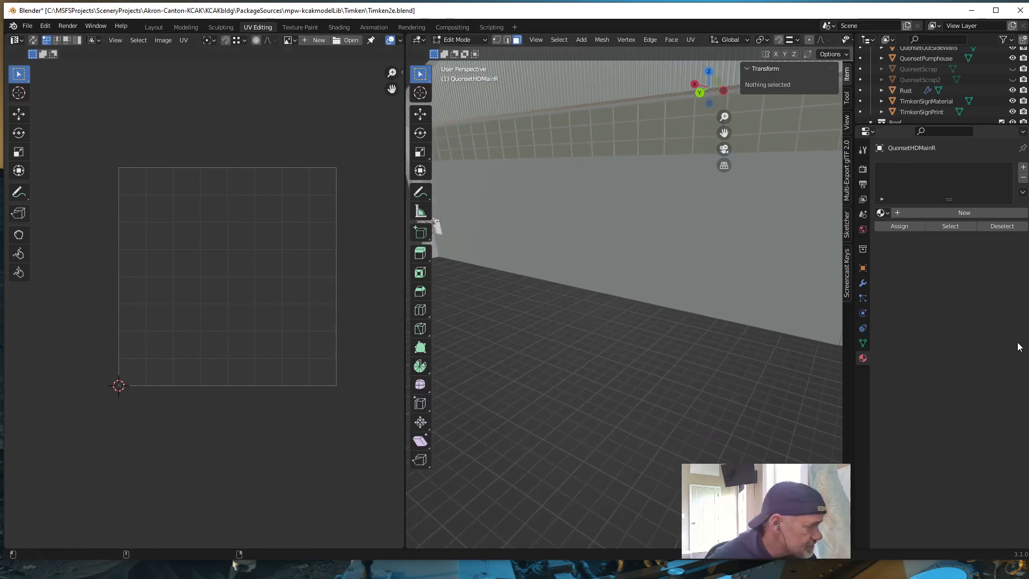
scroll(740, 320, "down", 3)
scroll(655, 366, "up", 3)
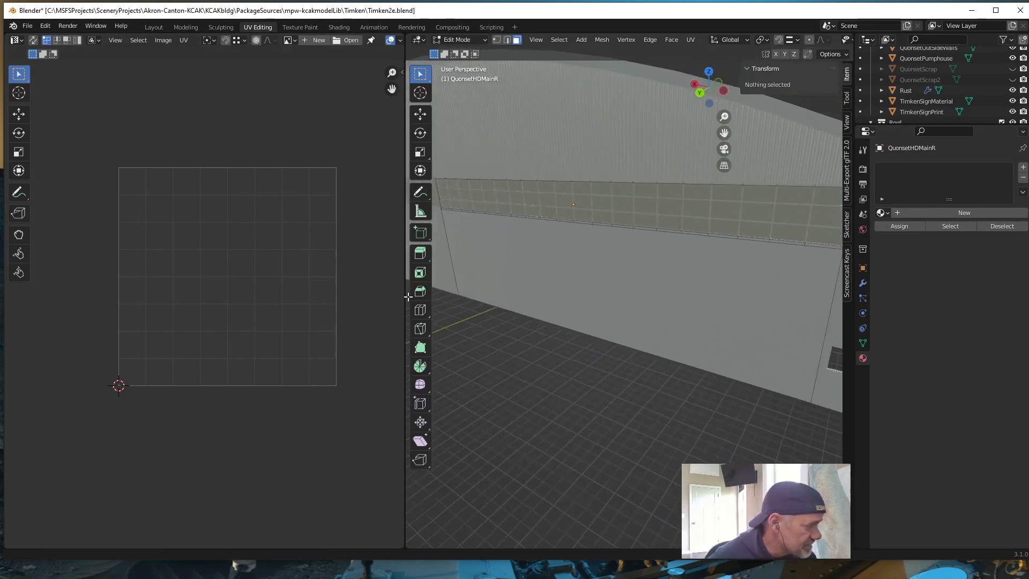
left_click(655, 366)
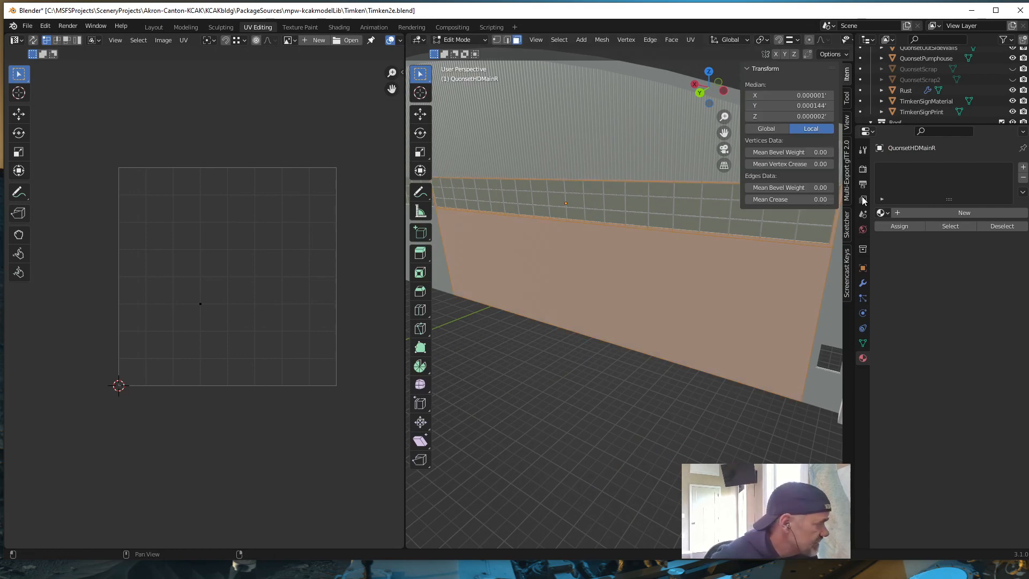
left_click(883, 213)
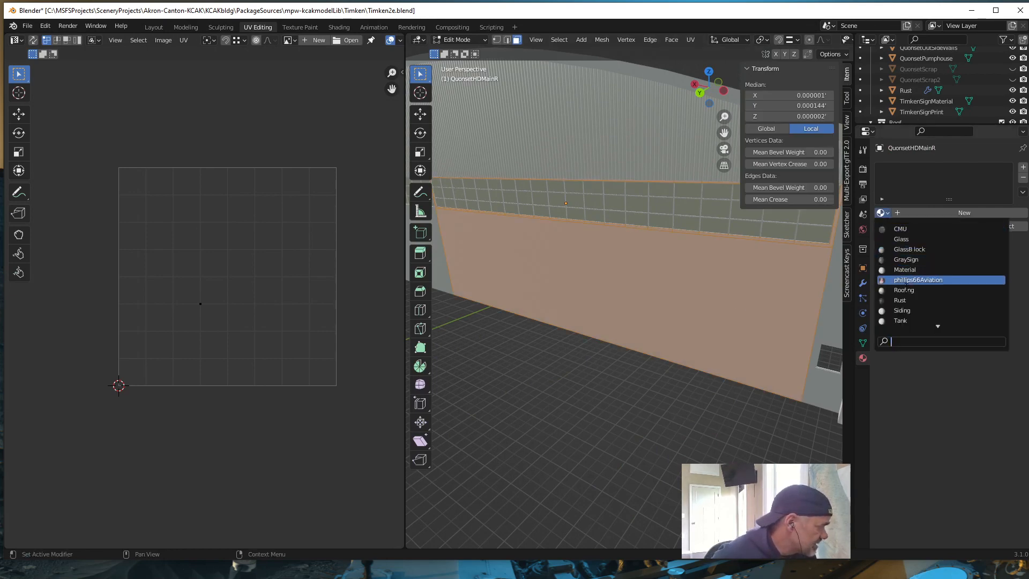
left_click(903, 311)
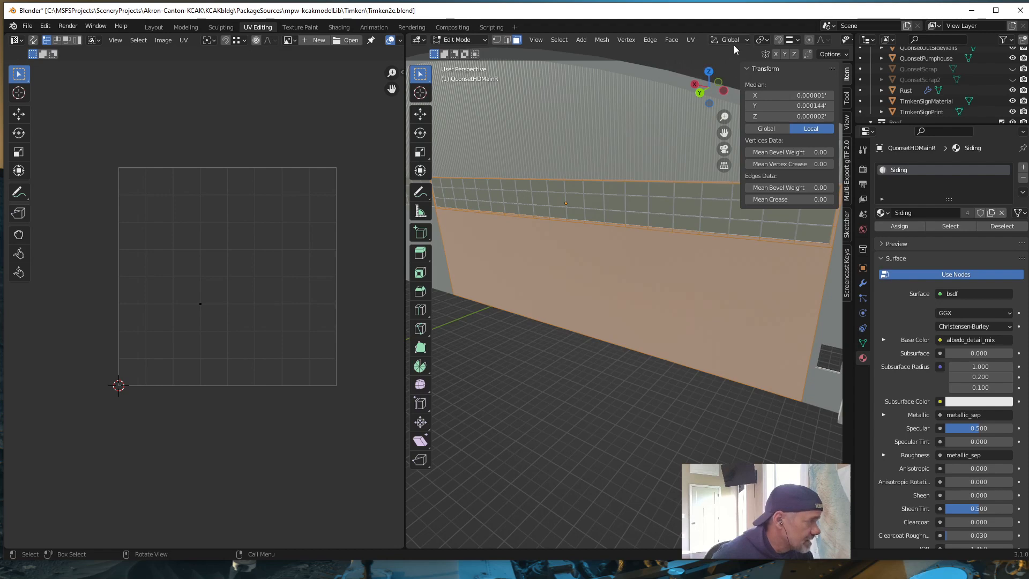
Unwrap the QuonsetHDMainR door with Smart UV Project and rotate all its UV islands by 90° for vertical ribs
left_click(691, 40)
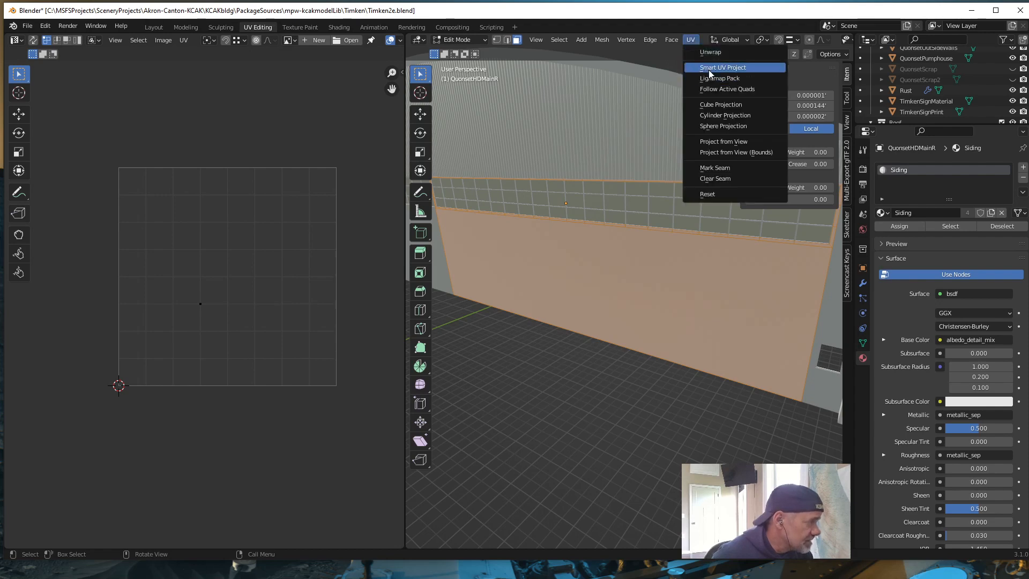
left_click(711, 65)
left_click(696, 150)
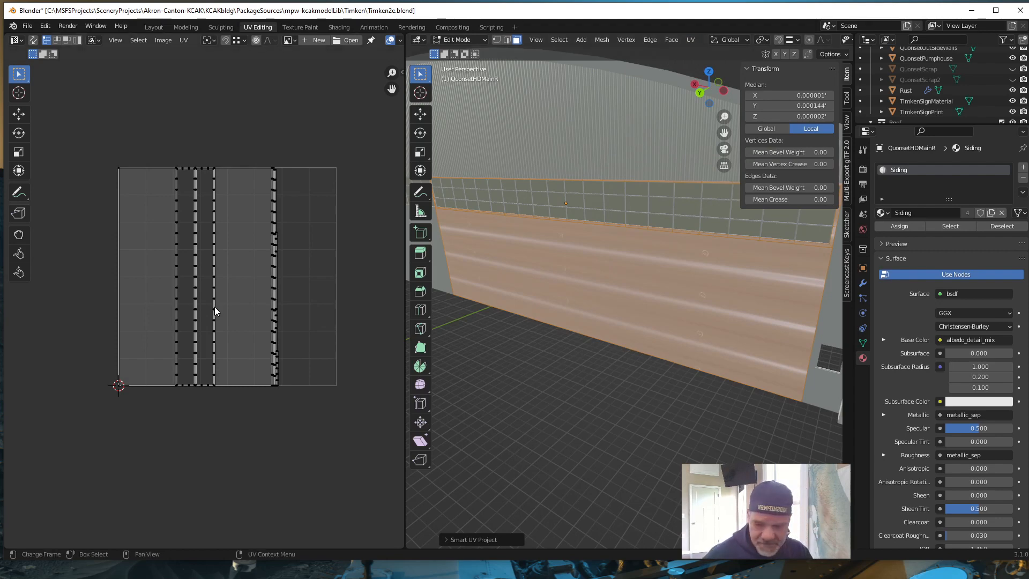
key("a")
type("r")
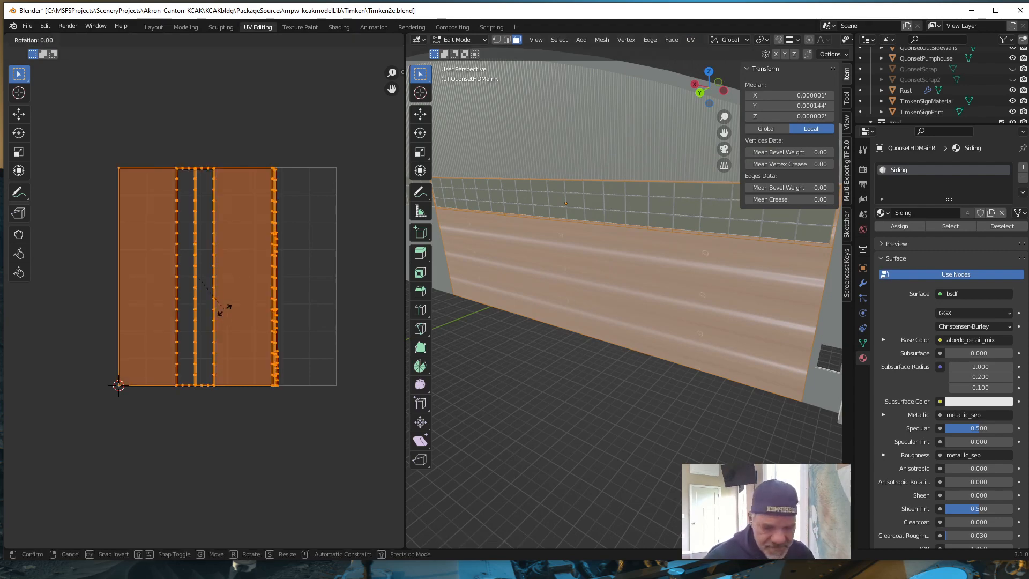
type("90")
key("Return")
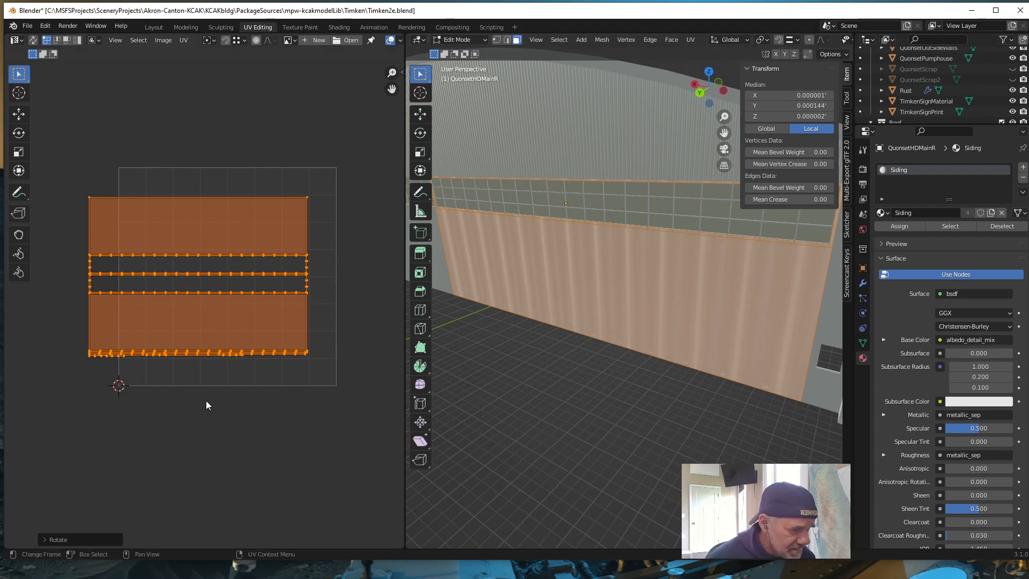
Scale the QuonsetHDMainR door's UV islands by 10.5 to match the rib spacing of the gable siding
key("s")
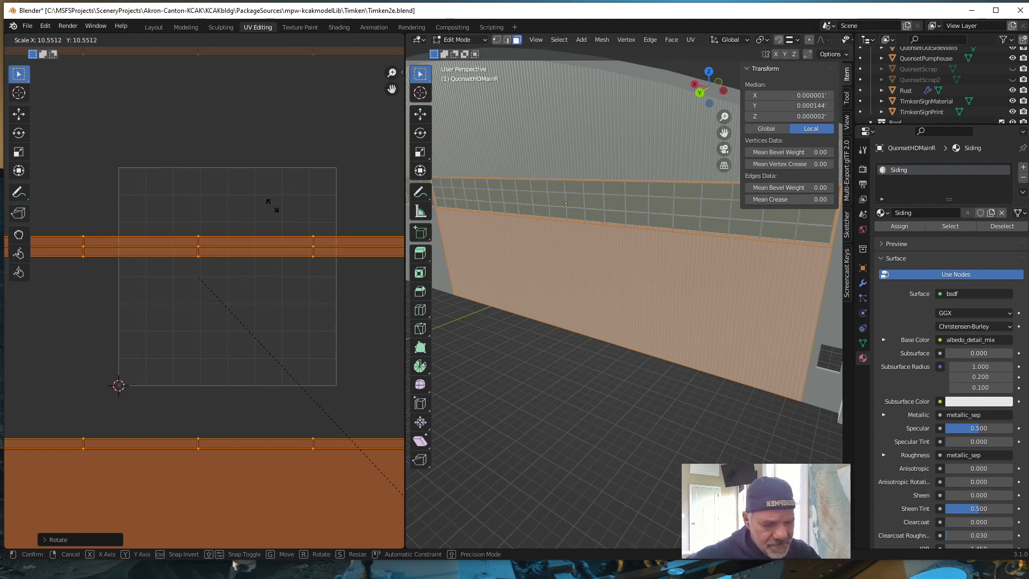
key("1")
type("0")
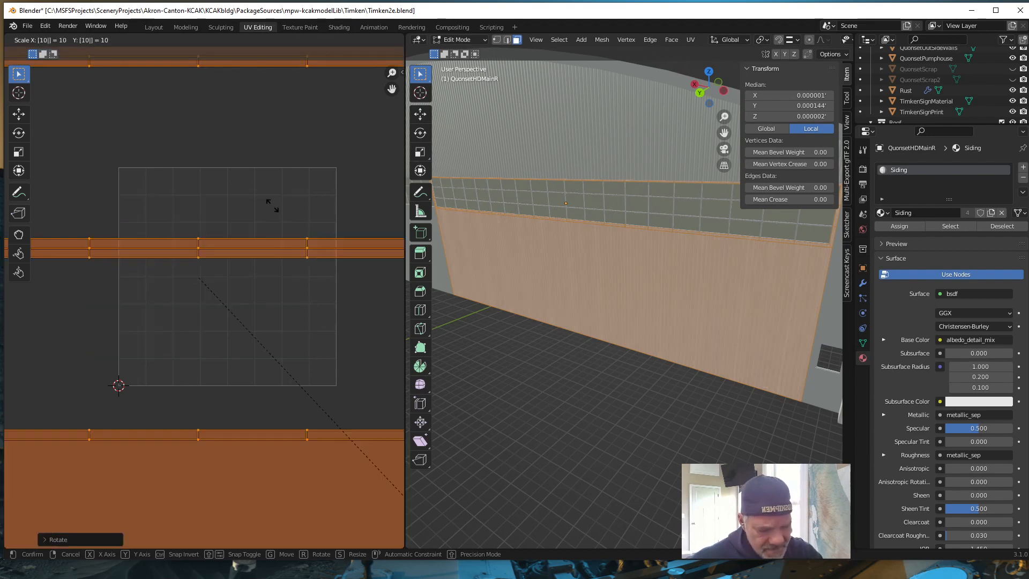
type(".5")
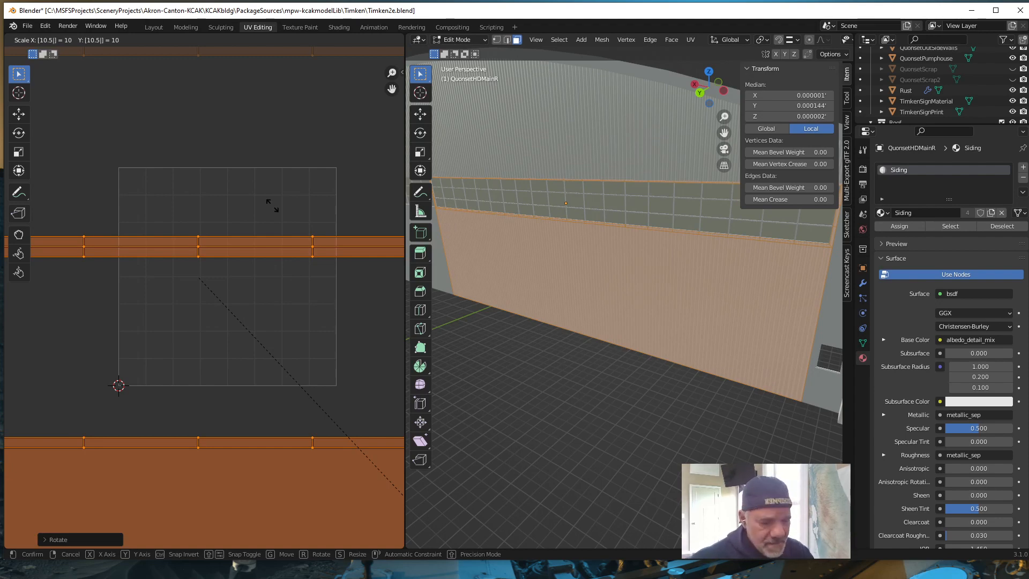
key("Return")
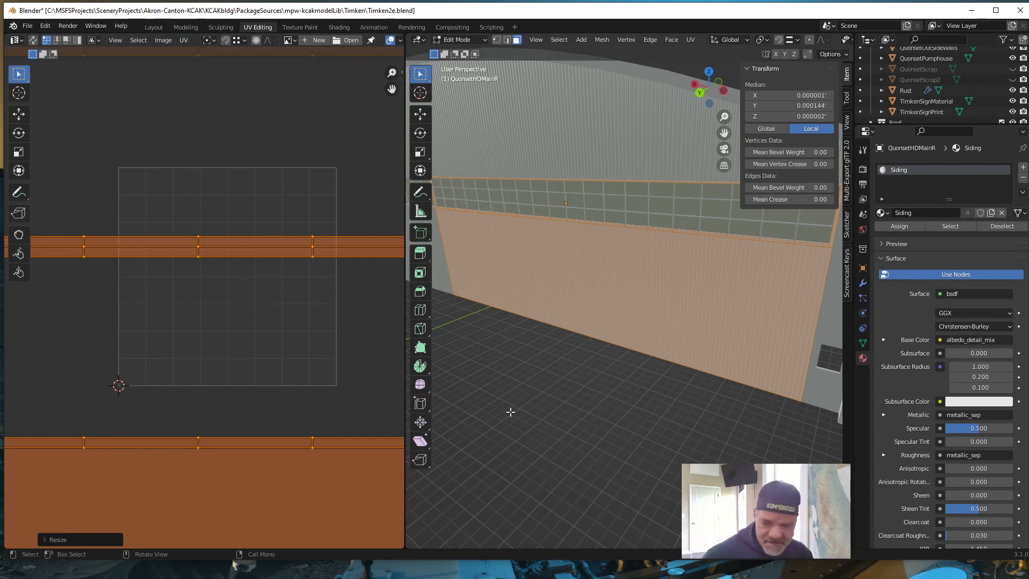
Unwrap all faces of the other main door, QuonsetHDMainL, with Smart UV Project at a 66° angle limit and 0.000 island margin
left_click(154, 27)
middle_click_drag(280, 253, 343, 278)
left_click(335, 266)
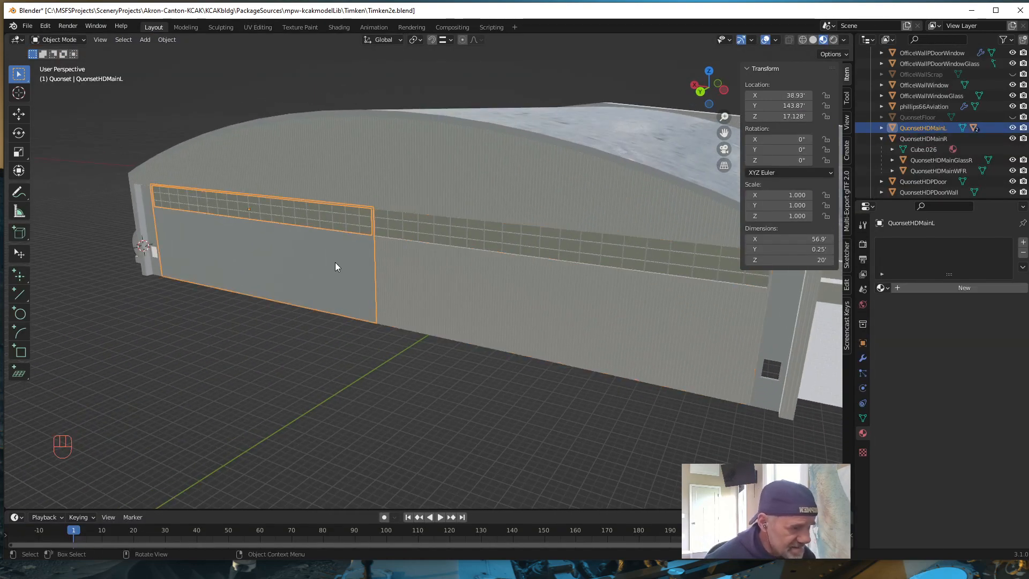
left_click(257, 27)
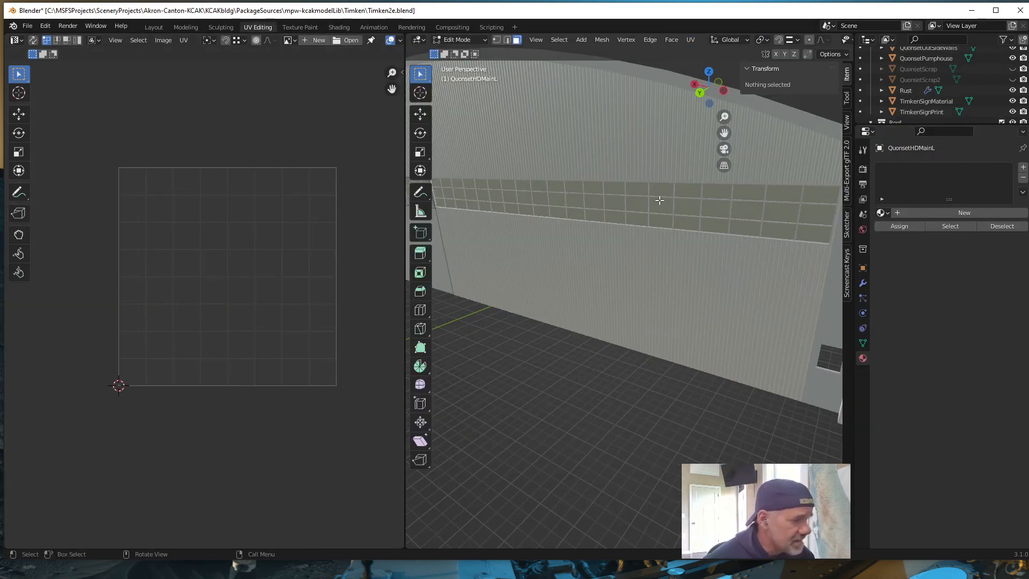
left_click(647, 284)
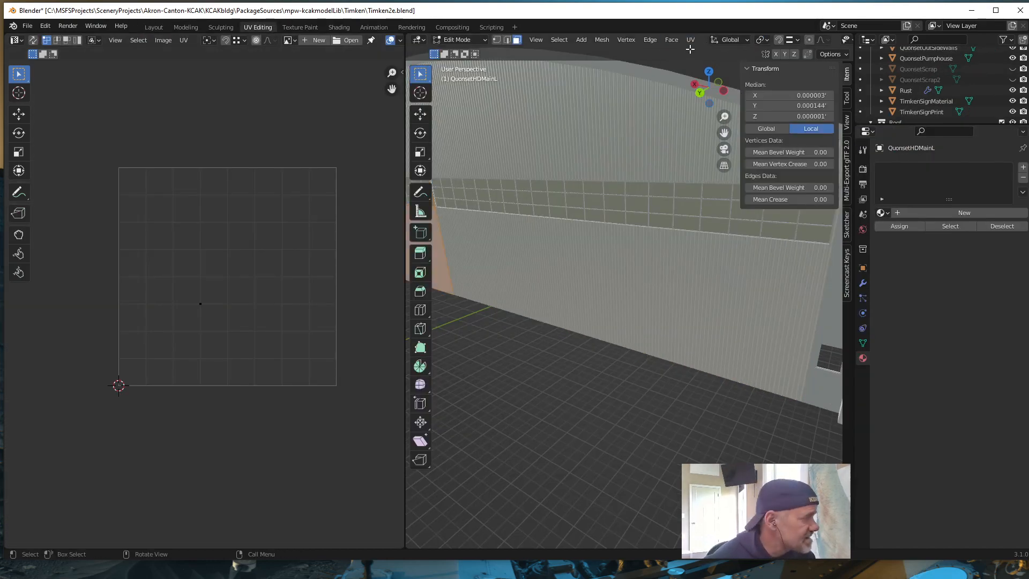
middle_click_drag(497, 345, 702, 378, "shift")
scroll(592, 340, "up", 3)
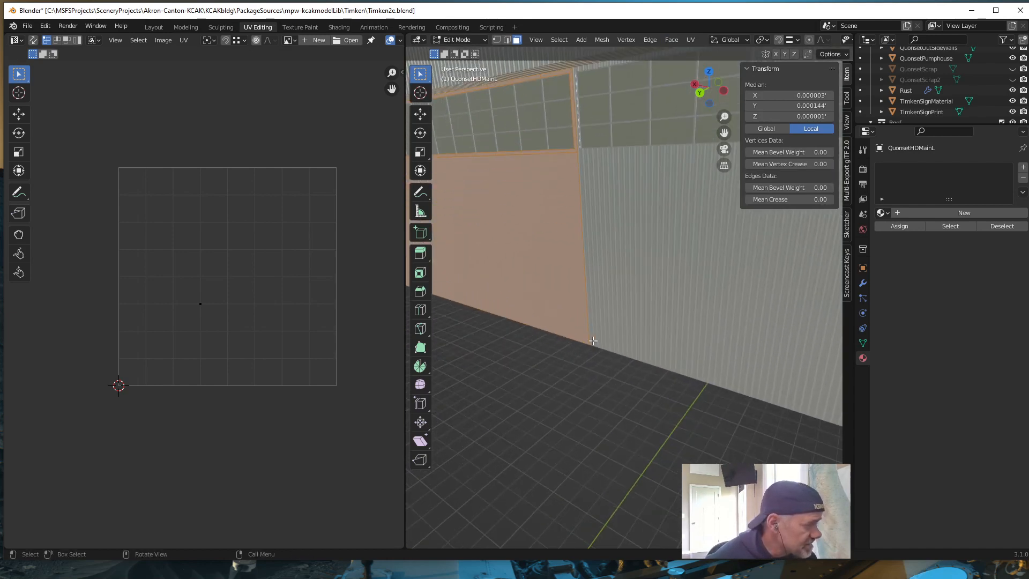
left_click(690, 39)
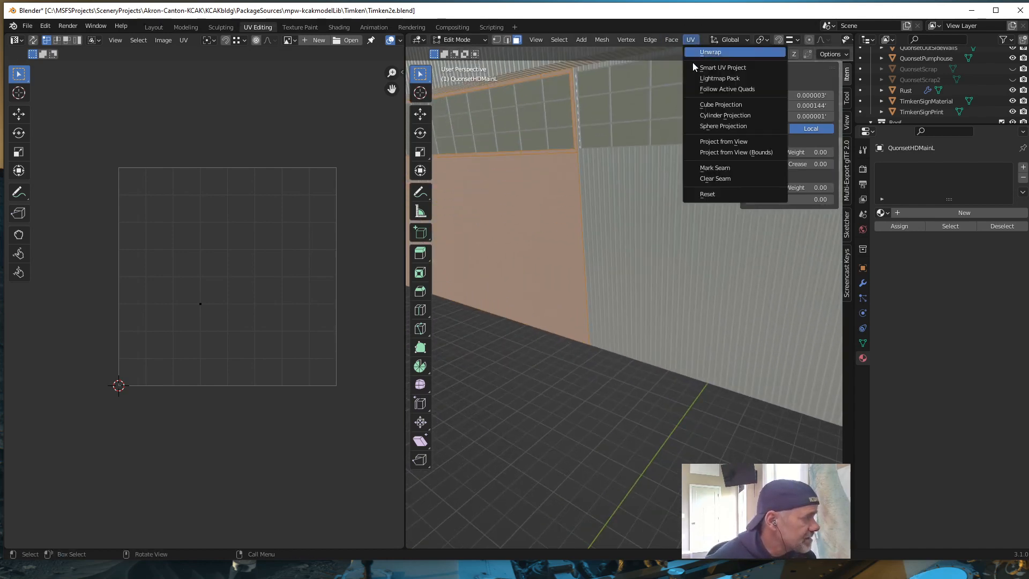
left_click(711, 68)
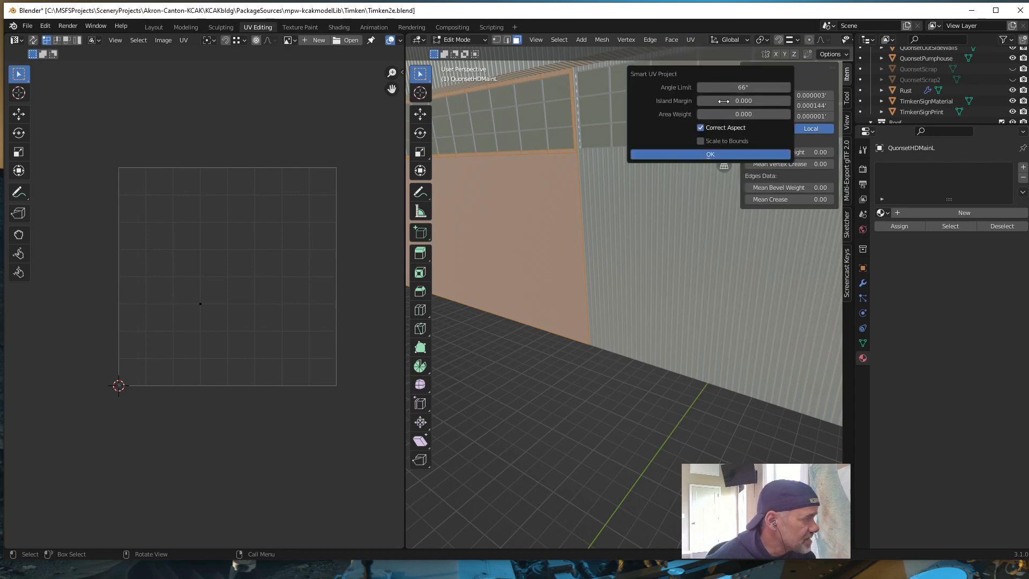
Unwrap the left main hangar door with Smart UV Project and rotate all its UVs by 90 degrees
left_click(708, 152)
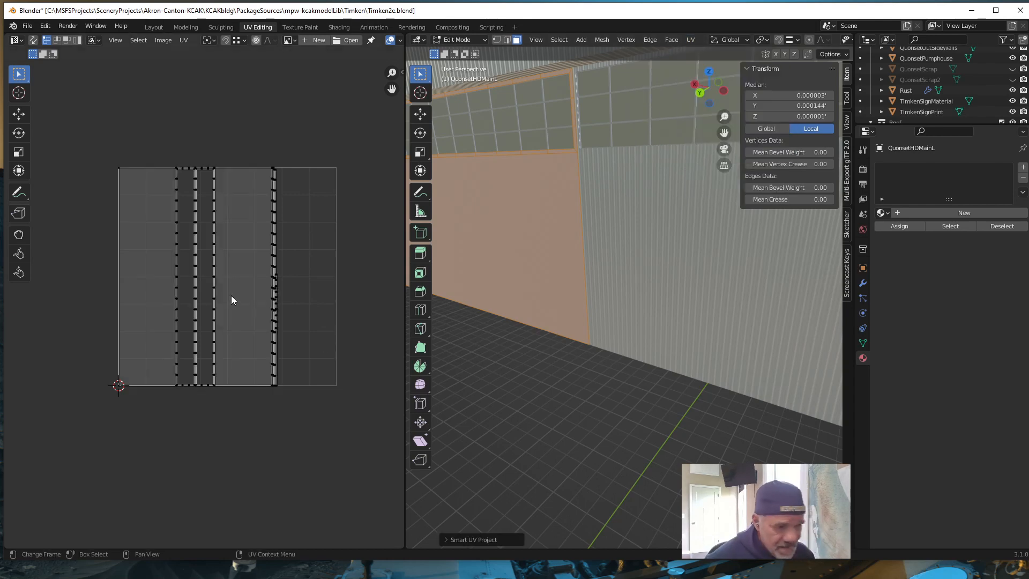
key("a")
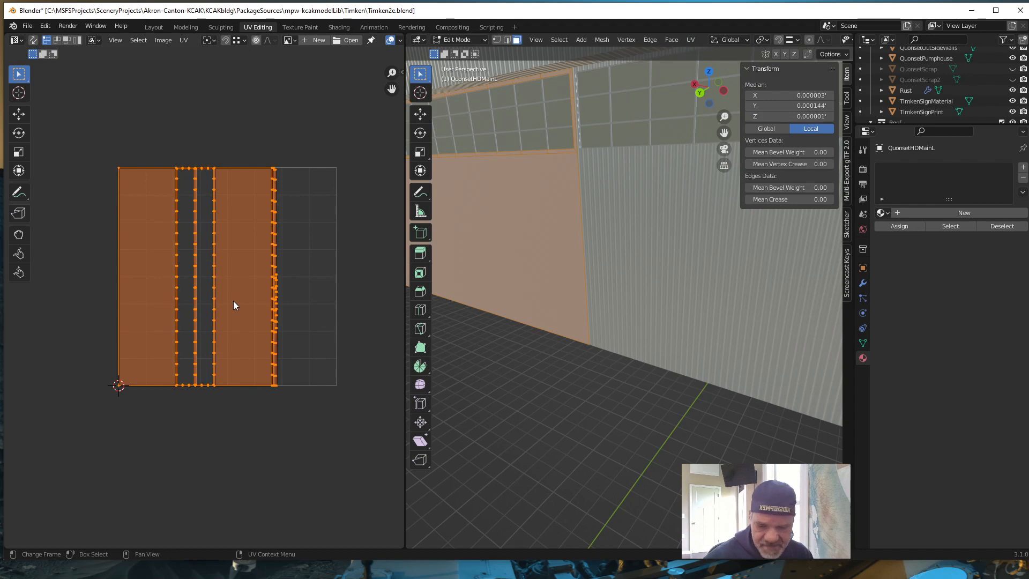
type("r90")
key("Return")
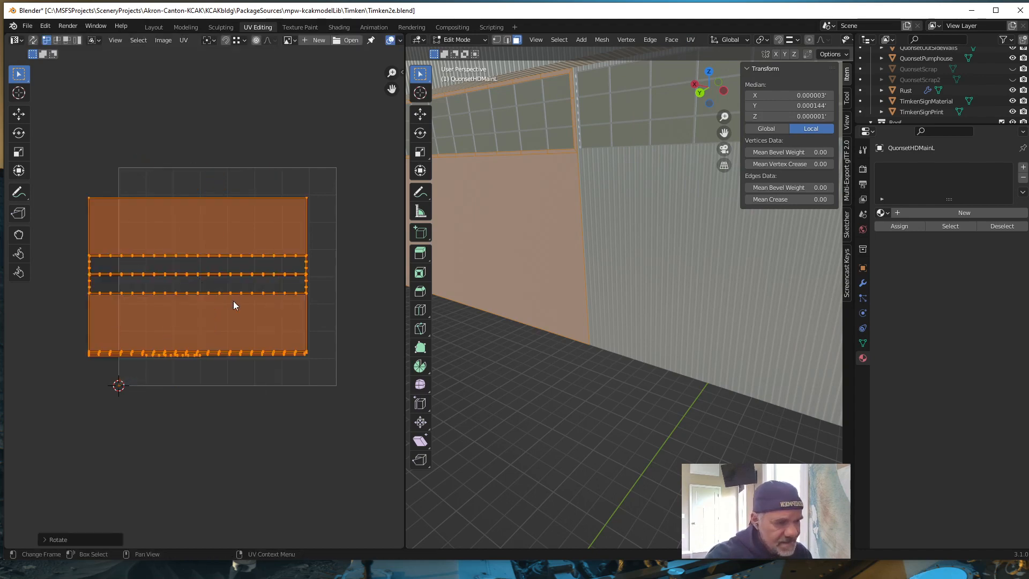
Scale the left main hangar door's UVs uniformly by 10.5
type("s")
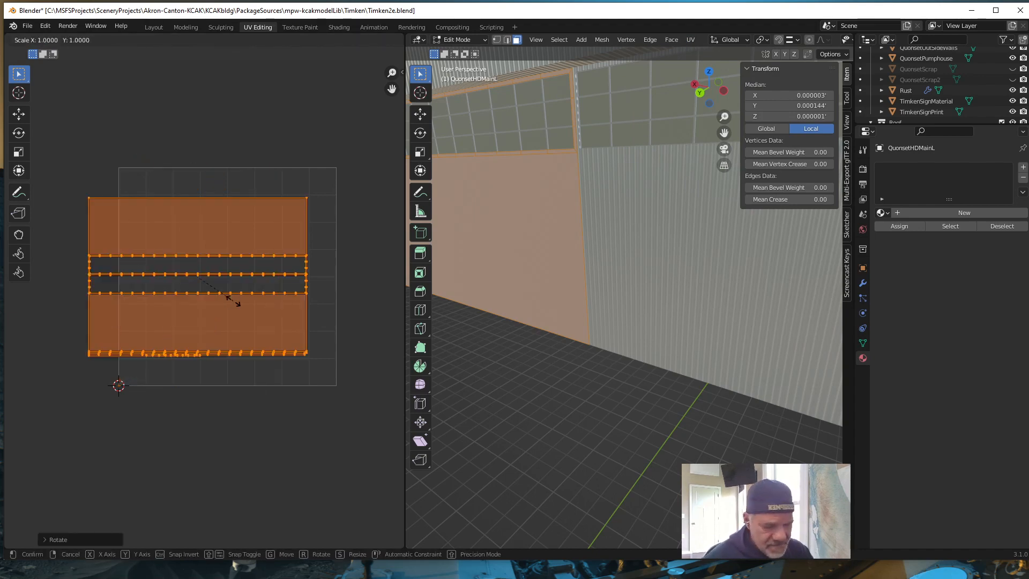
type("10.5")
key("Return")
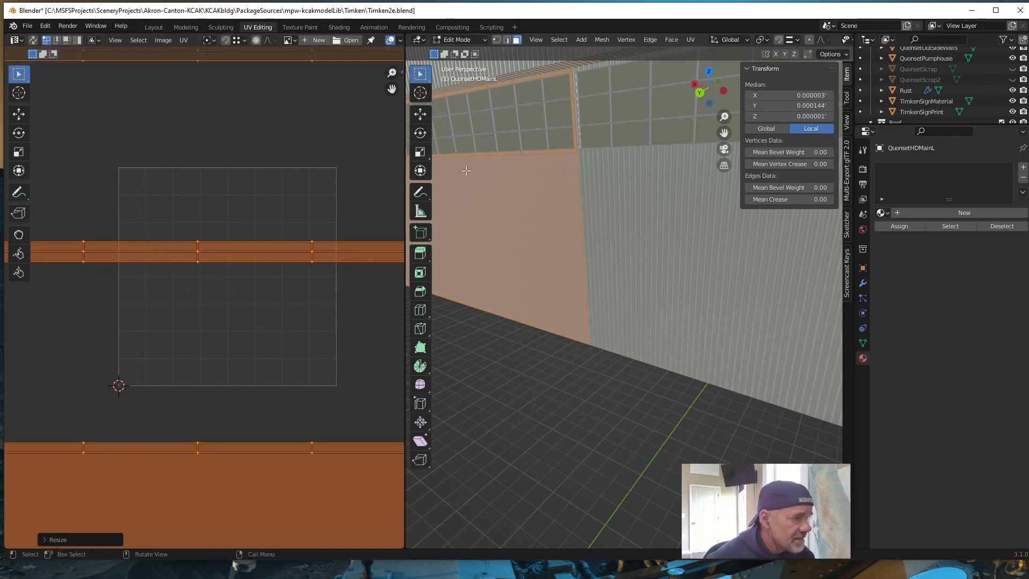
Assign the existing Siding material to the left main hangar door
left_click(884, 213)
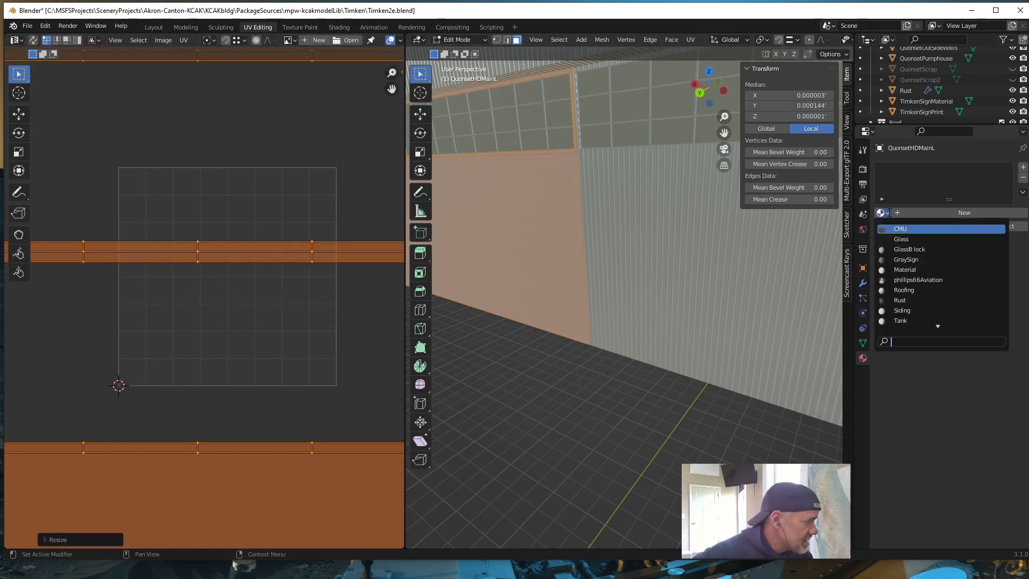
left_click(902, 311)
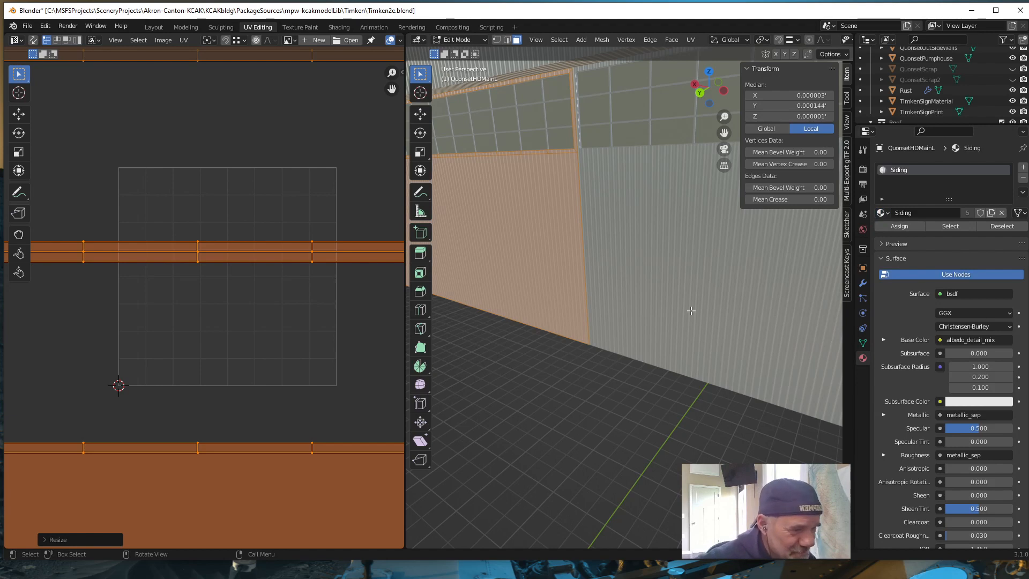
scroll(547, 301, "down", 3)
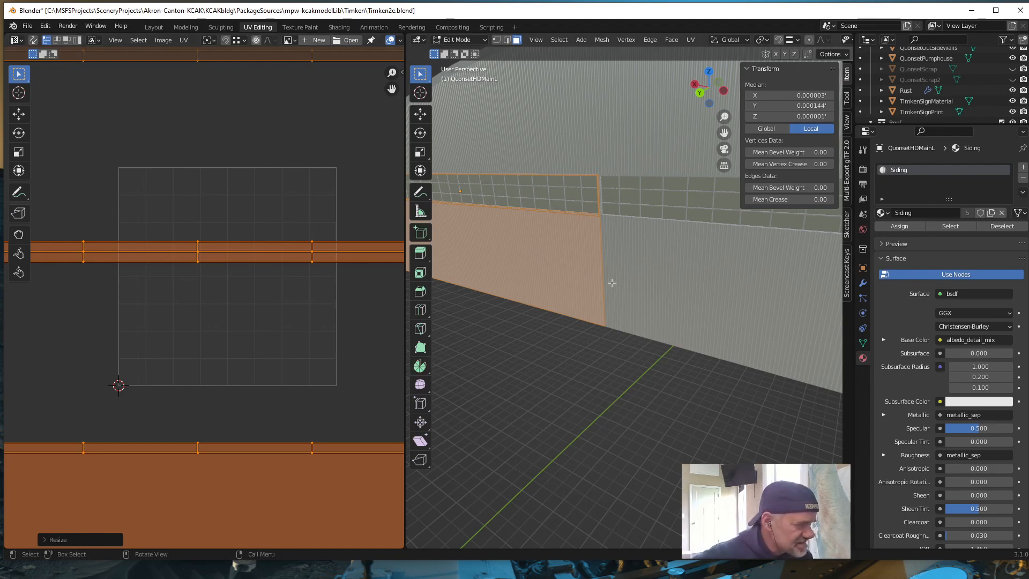
mouse_move(547, 375)
middle_mouse_down()
mouse_move(561, 379)
mouse_move(578, 361)
mouse_move(542, 381)
mouse_move(552, 364)
middle_mouse_up()
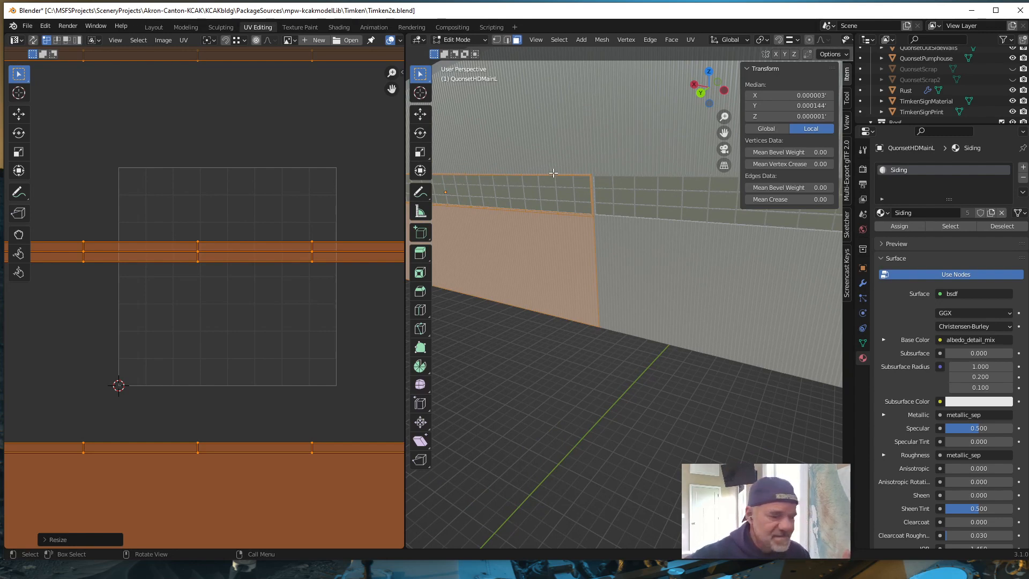
scroll(538, 157, "down", 2)
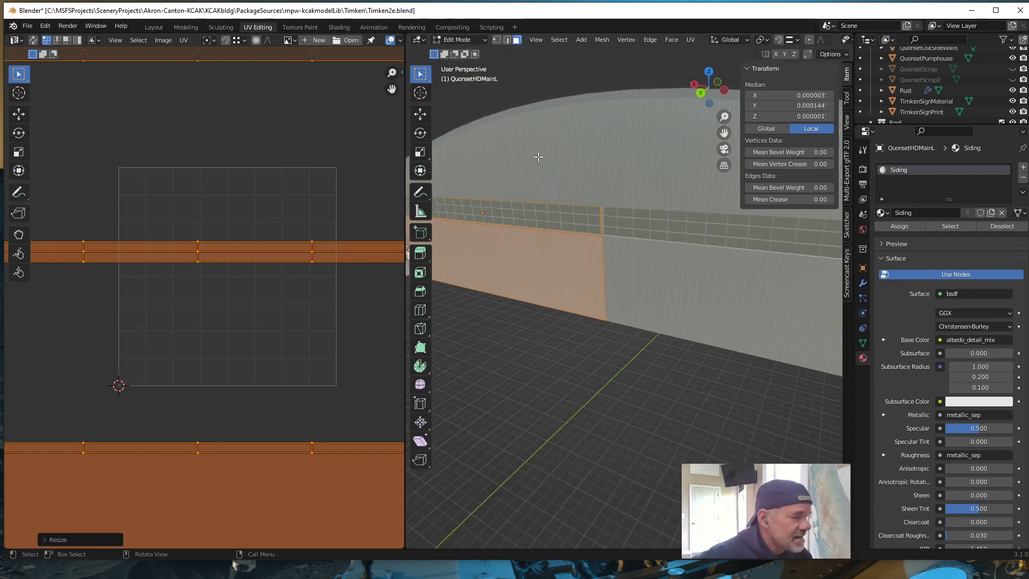
Select the QuonsetHDPDoorWall object around the small personnel door in the Layout workspace and bring it into UV Editing
left_click(154, 26)
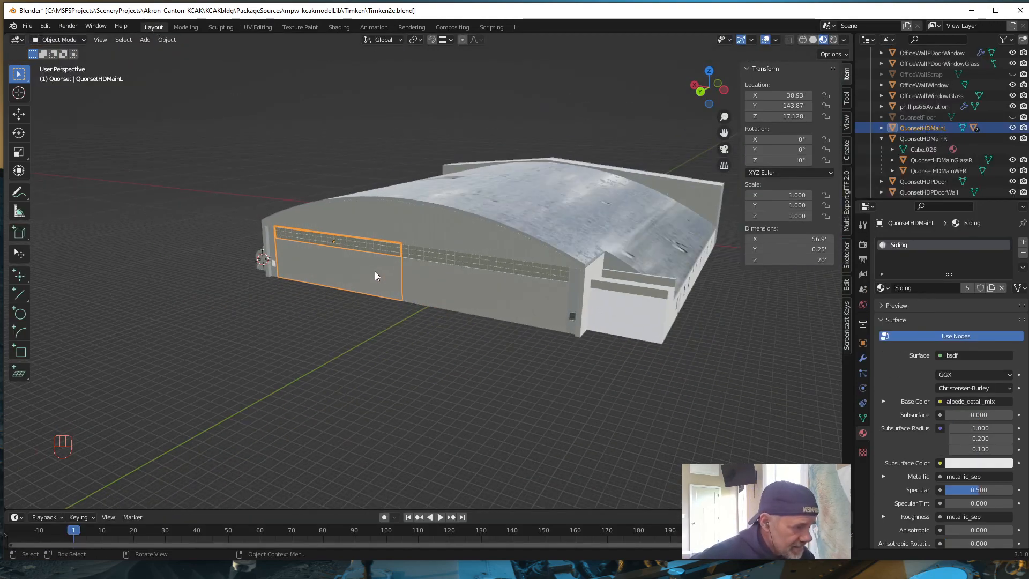
middle_click_drag(443, 387, 450, 345)
scroll(432, 349, "up", 5)
scroll(434, 349, "down", 2)
left_click(590, 295)
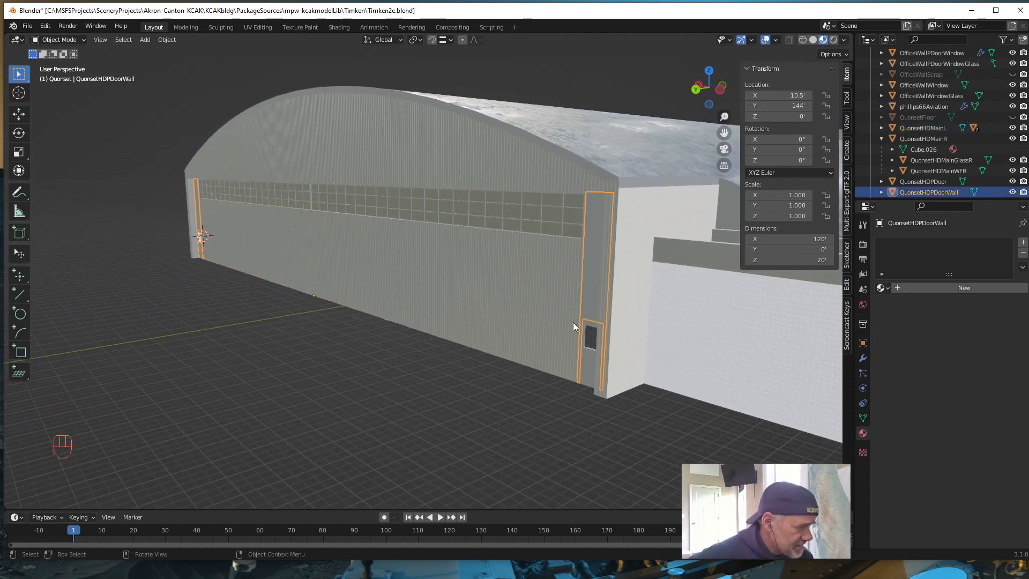
middle_click_drag(325, 346, 374, 343)
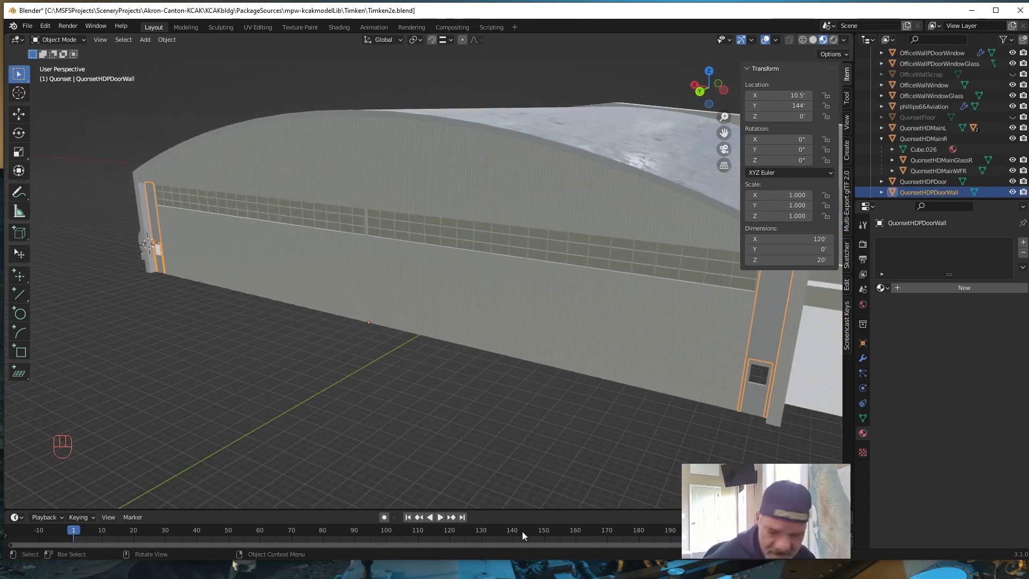
key("shift")
middle_click_drag(546, 391, 408, 322)
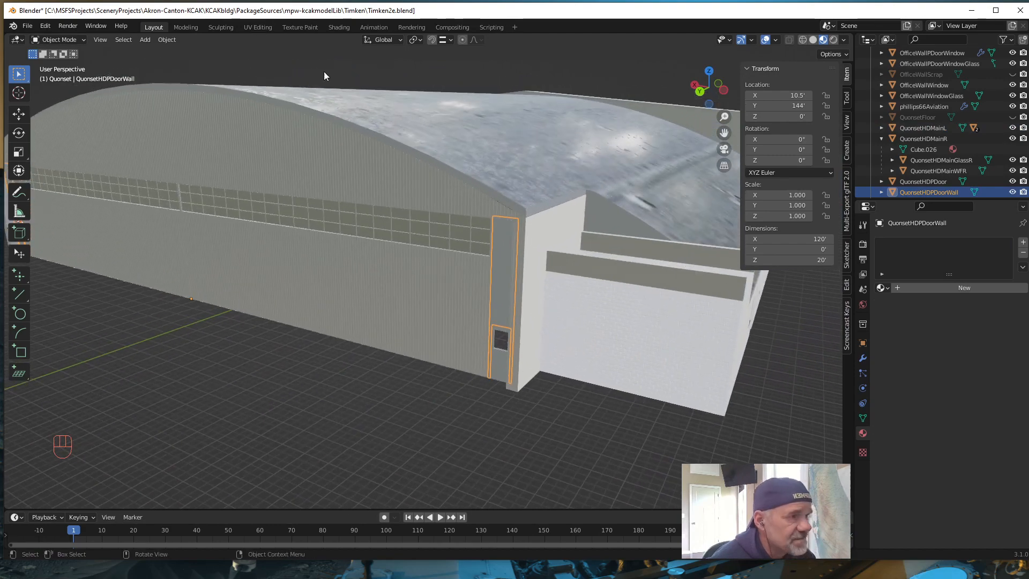
left_click(258, 28)
left_click(582, 211)
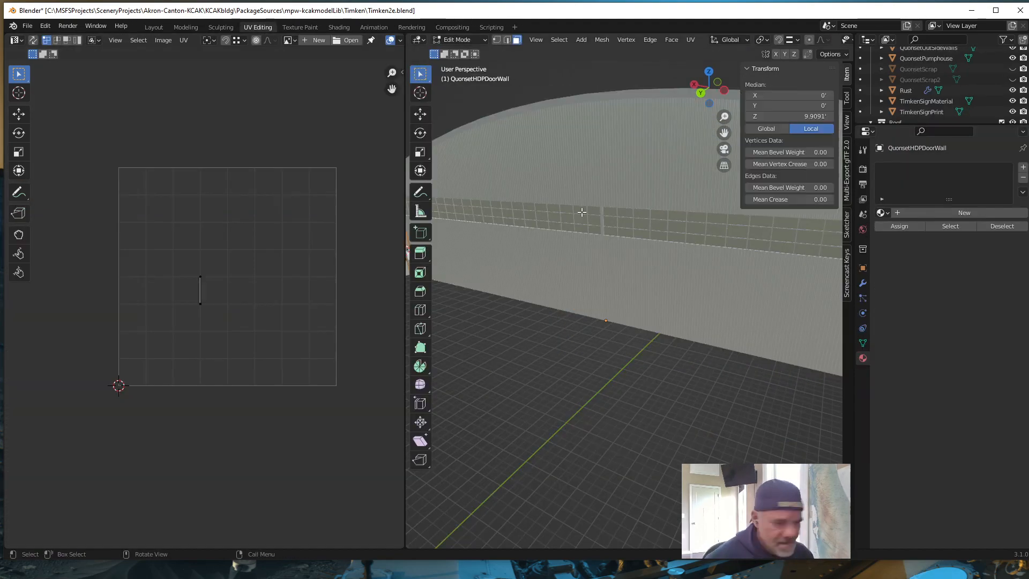
scroll(674, 335, "down", 4)
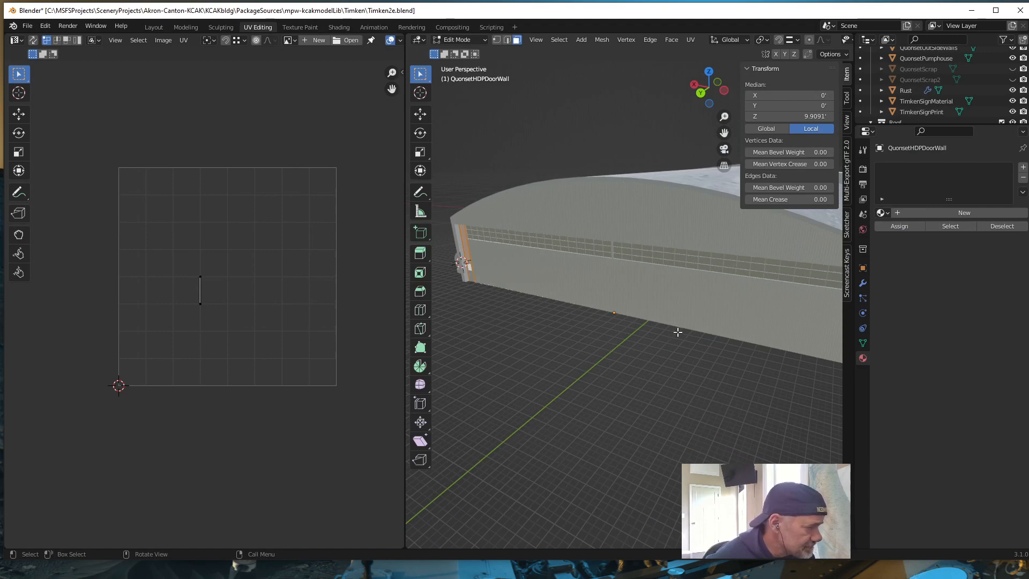
Unwrap the door wall with Smart UV Project, using a 66° angle limit and zero island margin
left_click(690, 40)
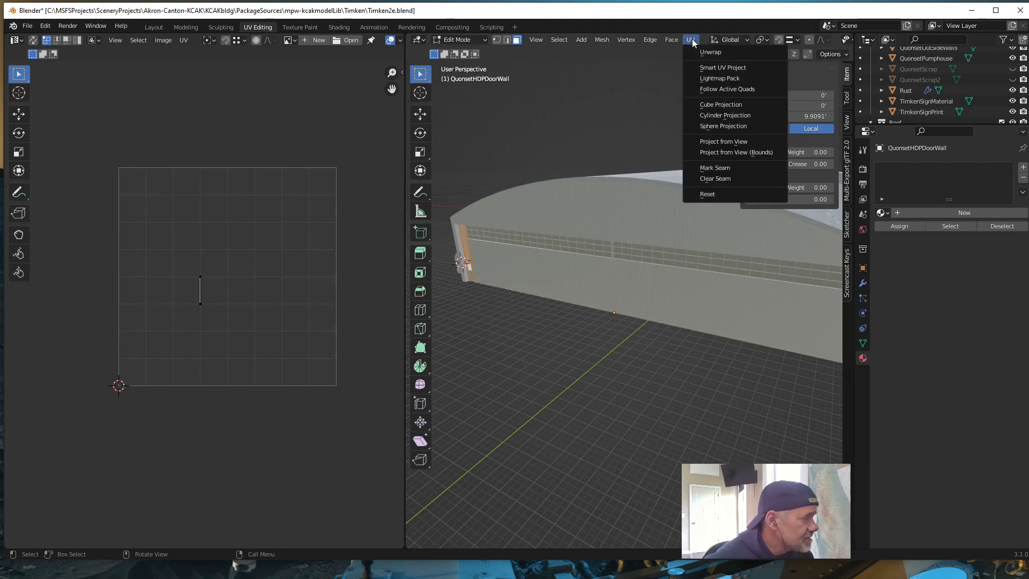
left_click(709, 66)
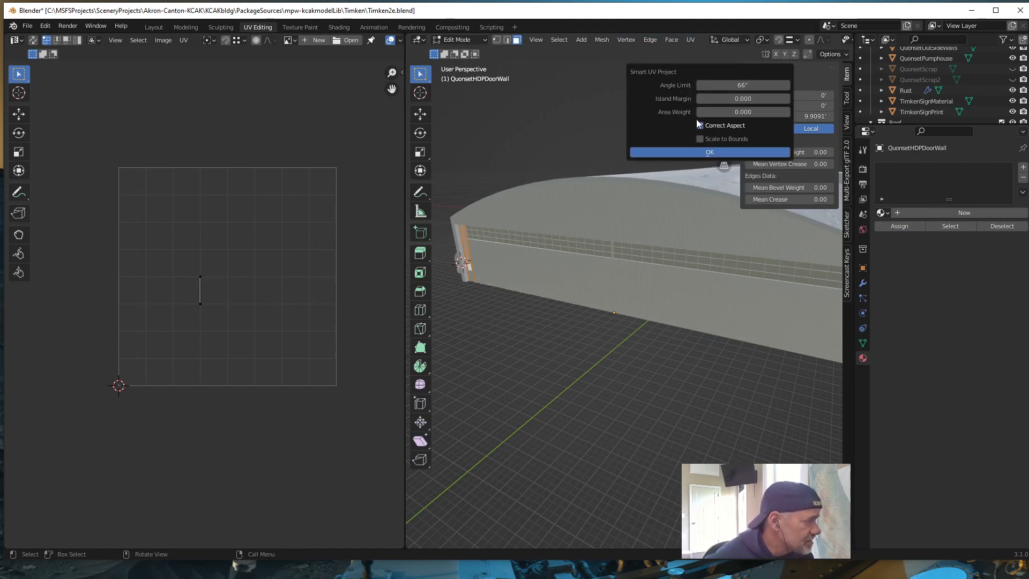
left_click(702, 152)
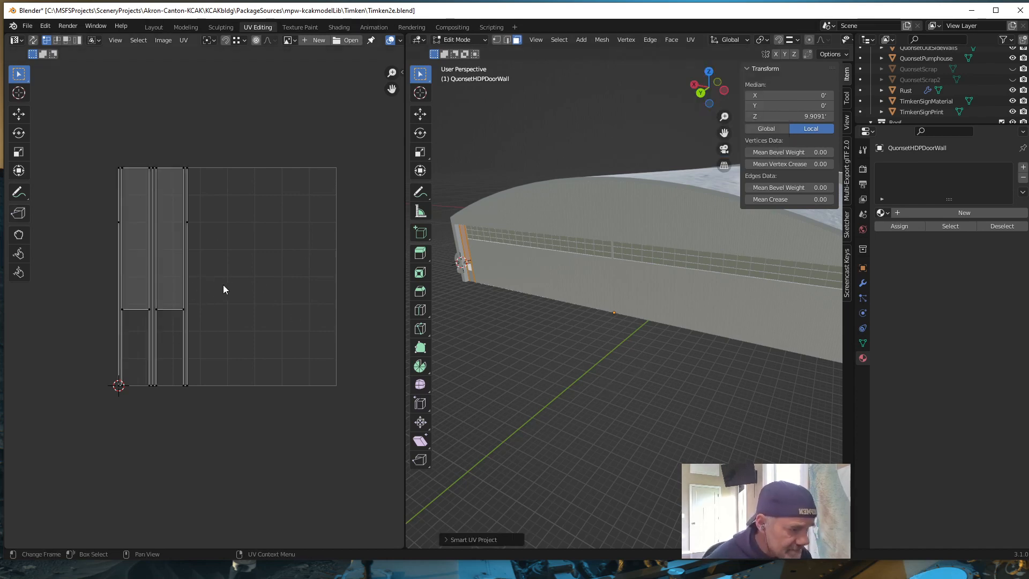
Assign the existing Siding material to the door wall and select all of its UVs in the UV editor
left_click(882, 213)
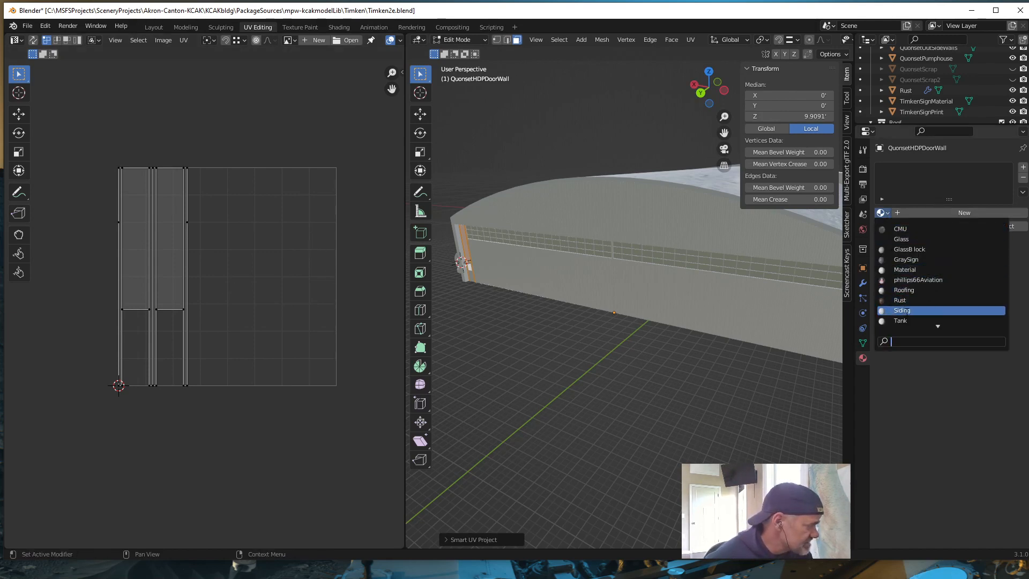
left_click(900, 310)
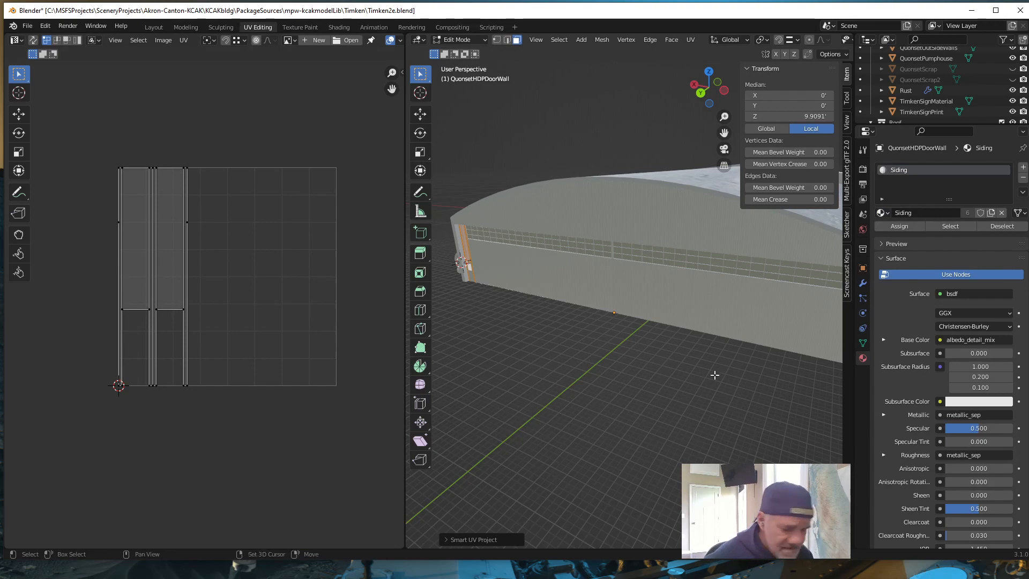
middle_click_drag(712, 379, 572, 428)
scroll(571, 428, "up", 10)
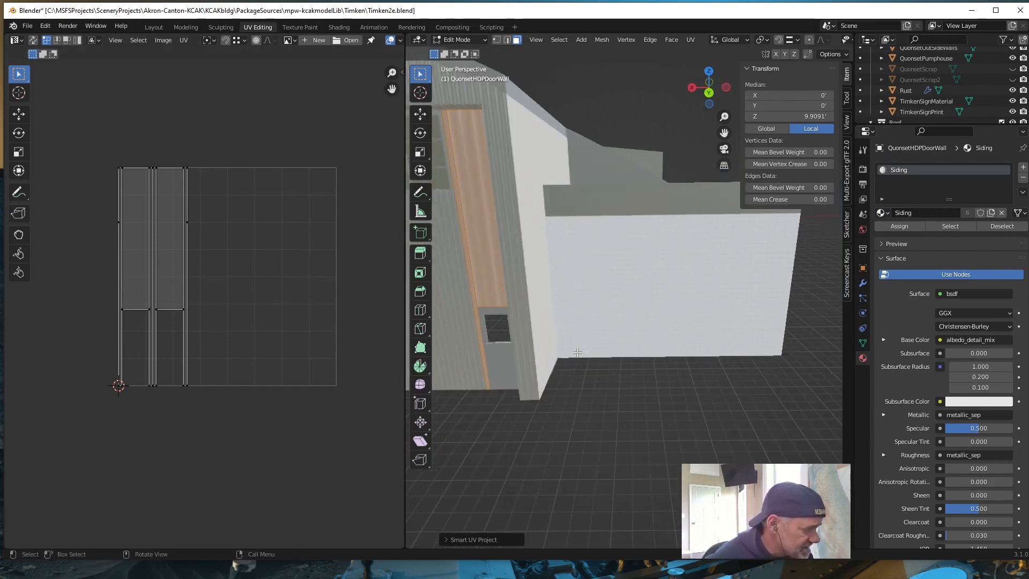
middle_click_drag(570, 361, 648, 402, "shift")
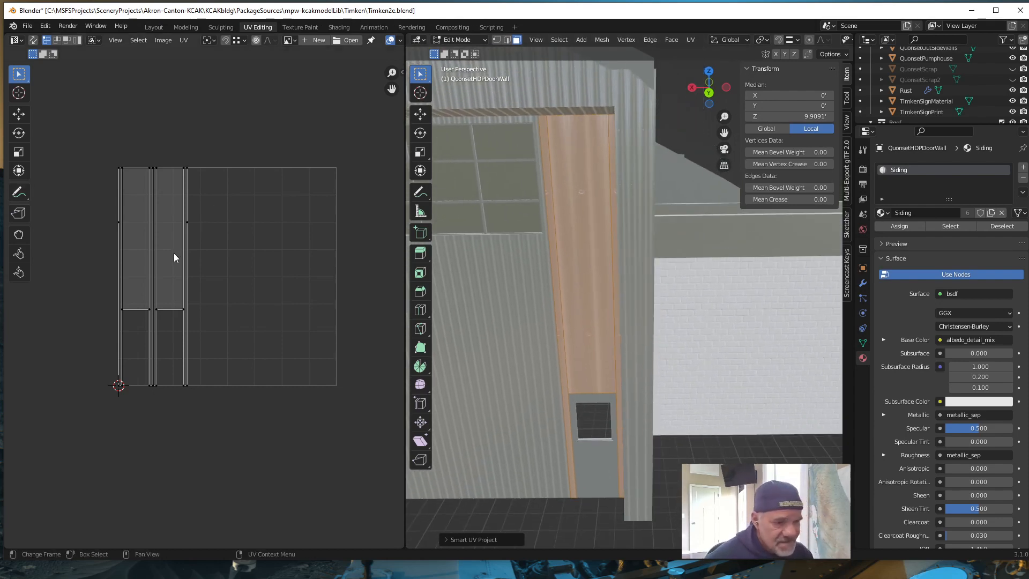
key("a")
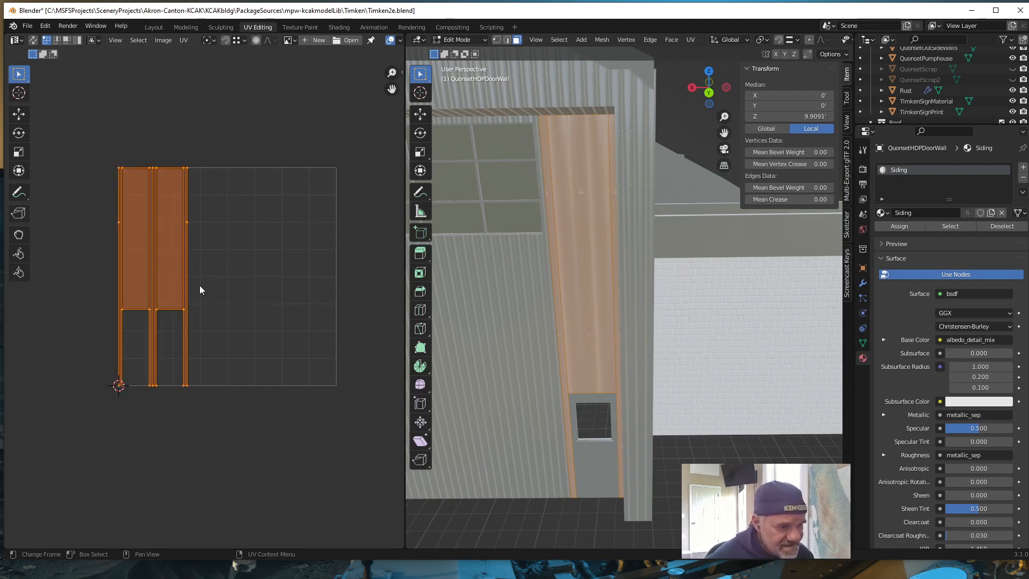
Try scaling the door wall's UVs by 10.5, and undo the resize
type("s")
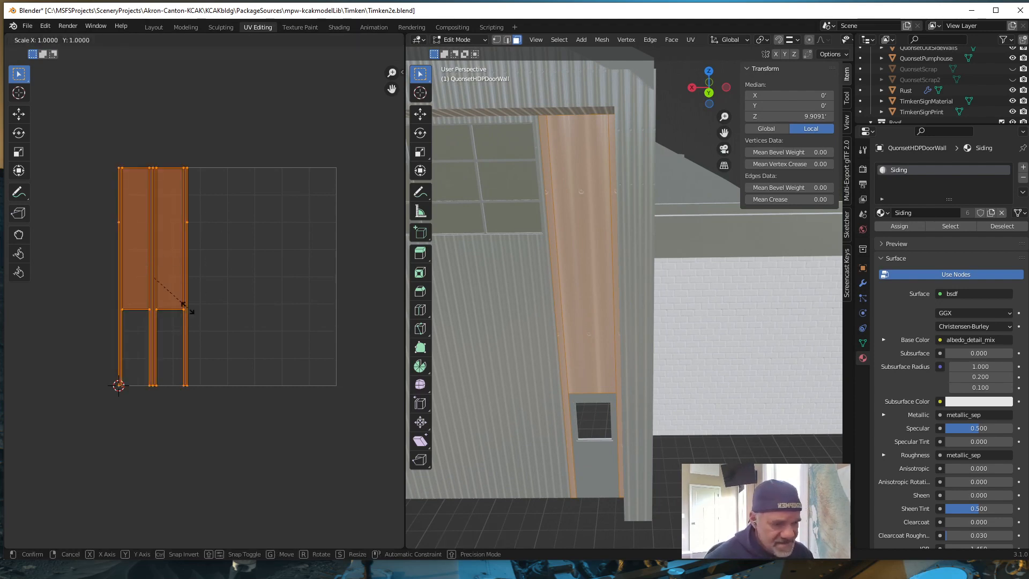
type("10")
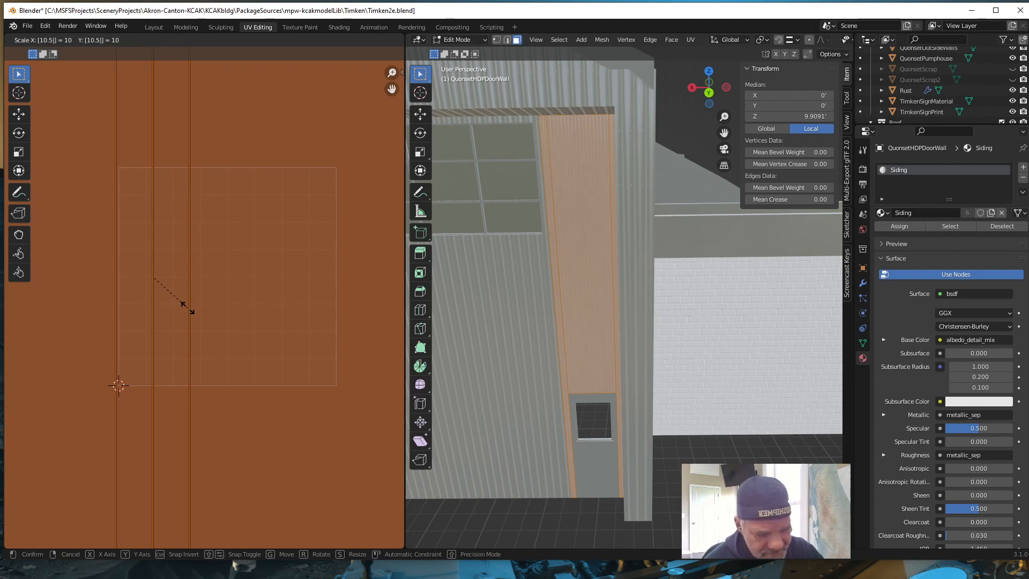
left_click(188, 308)
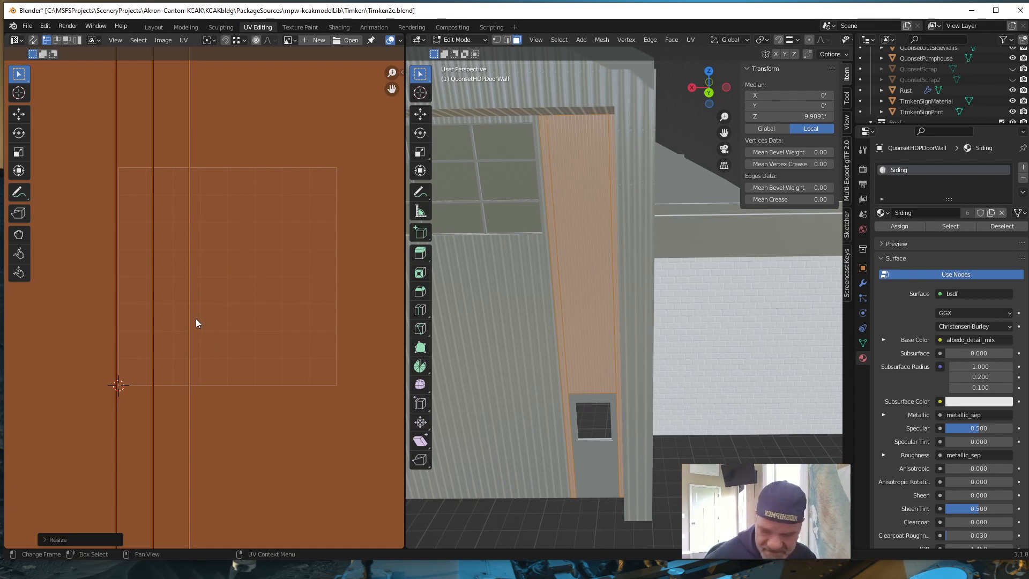
key("ctrl+z")
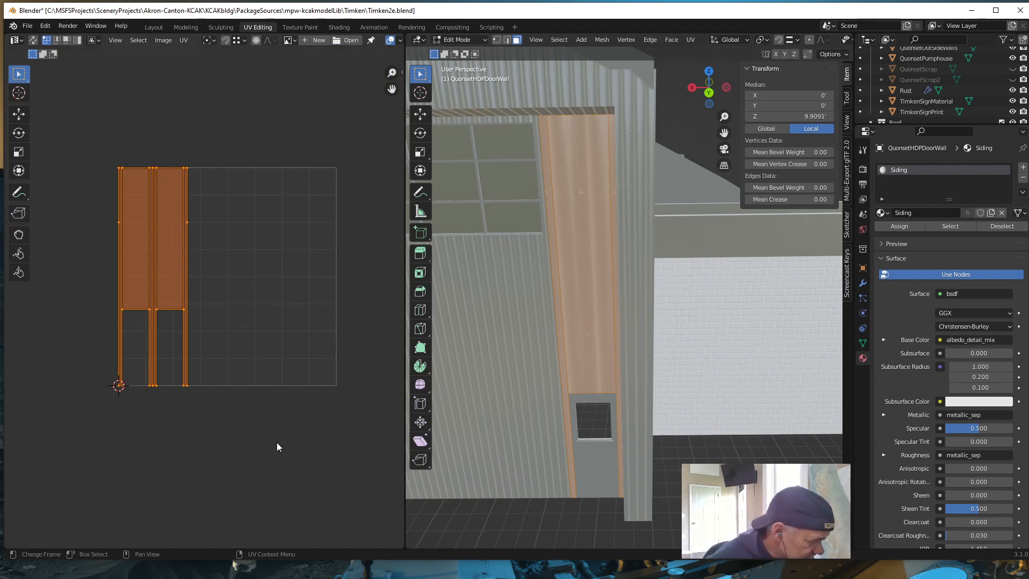
Scale the door wall's UVs uniformly by about 3.73 so its siding ribs match the adjacent walls
key("s")
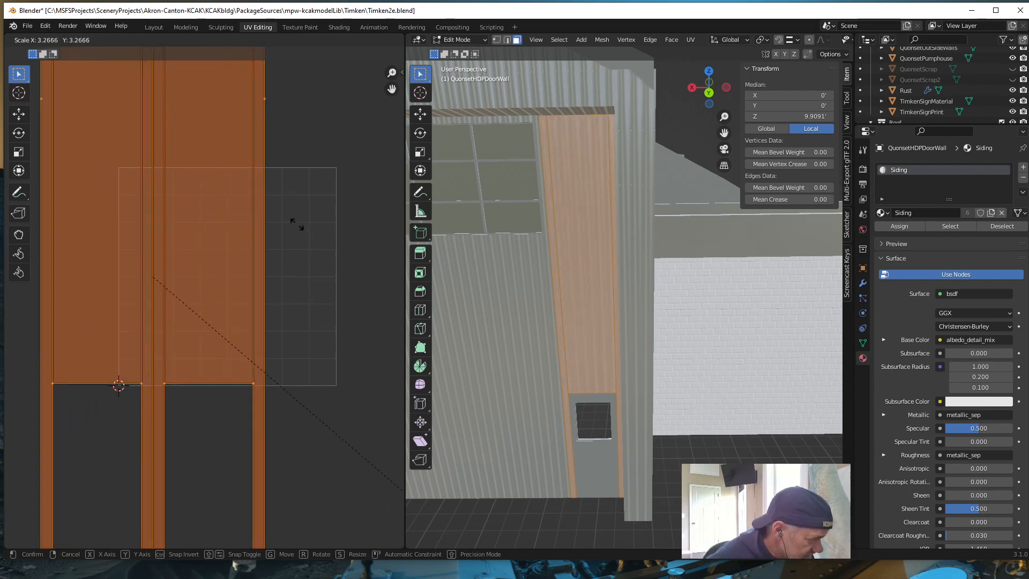
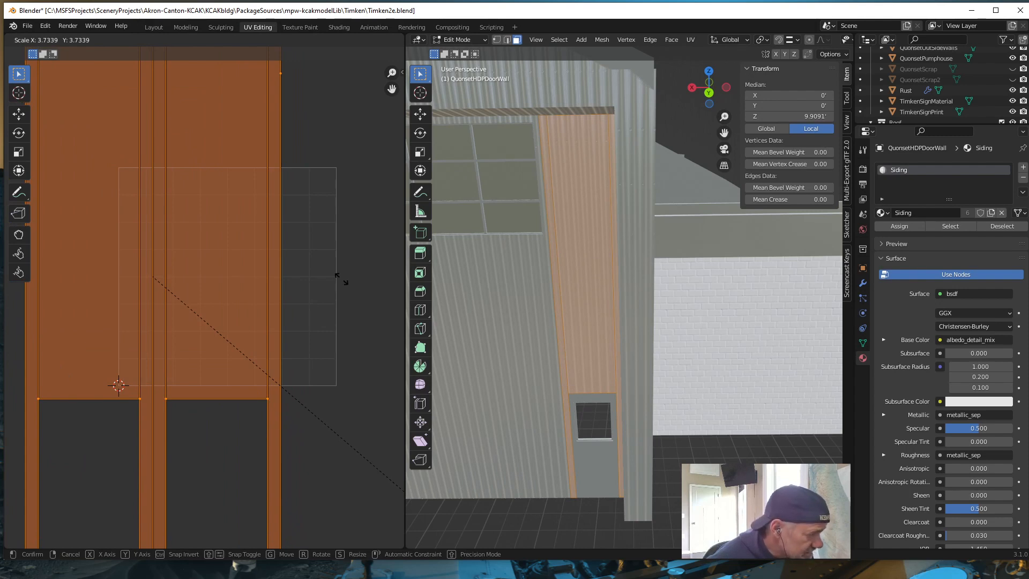
left_click(341, 279)
middle_click_drag(434, 341, 520, 345)
middle_click_drag(614, 366, 604, 416)
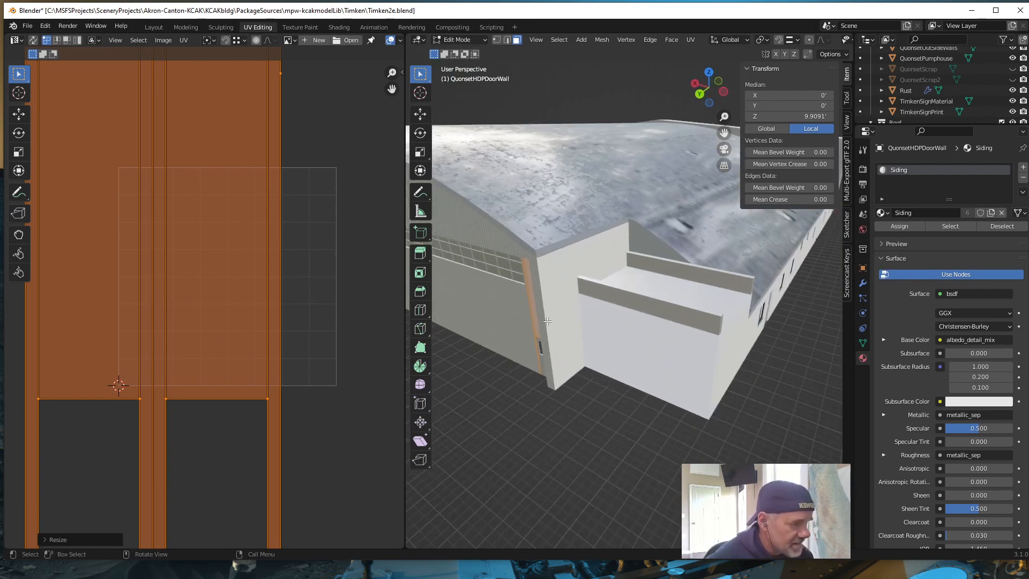
Return to the Layout workspace and deselect the door wall
left_click(154, 27)
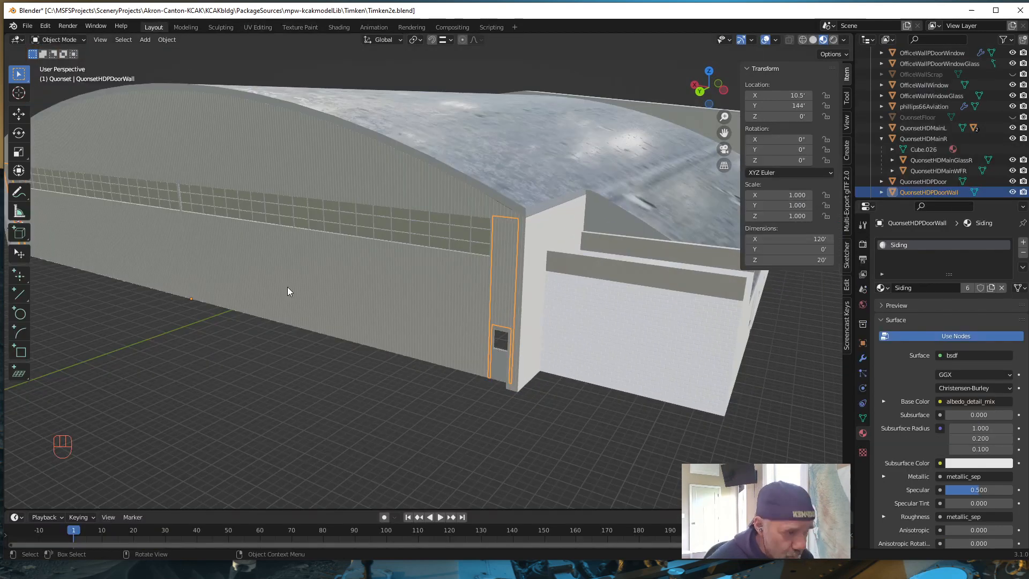
left_click(433, 435)
middle_click_drag(413, 347, 368, 375)
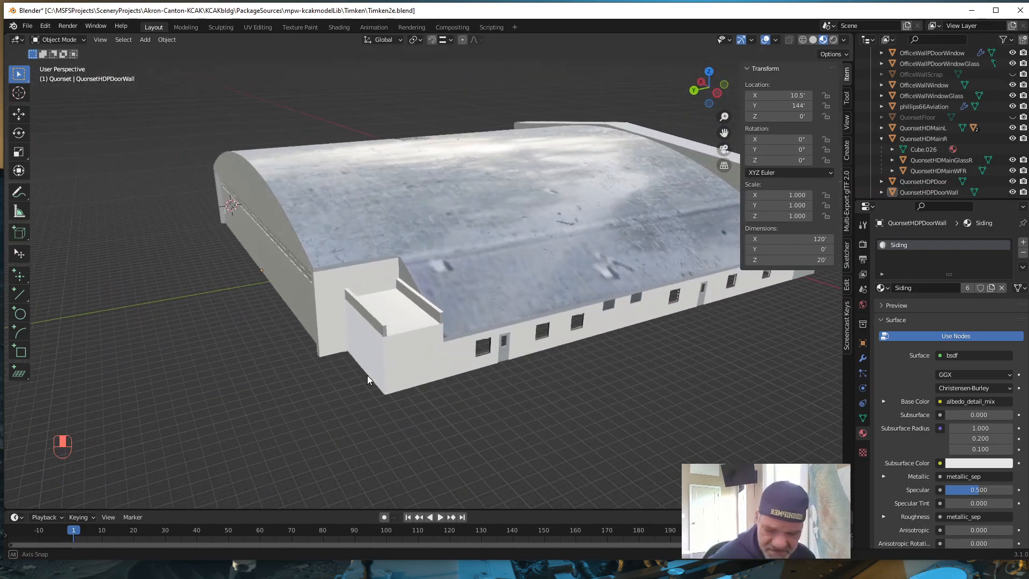
middle_click_drag(580, 380, 512, 363, "shift")
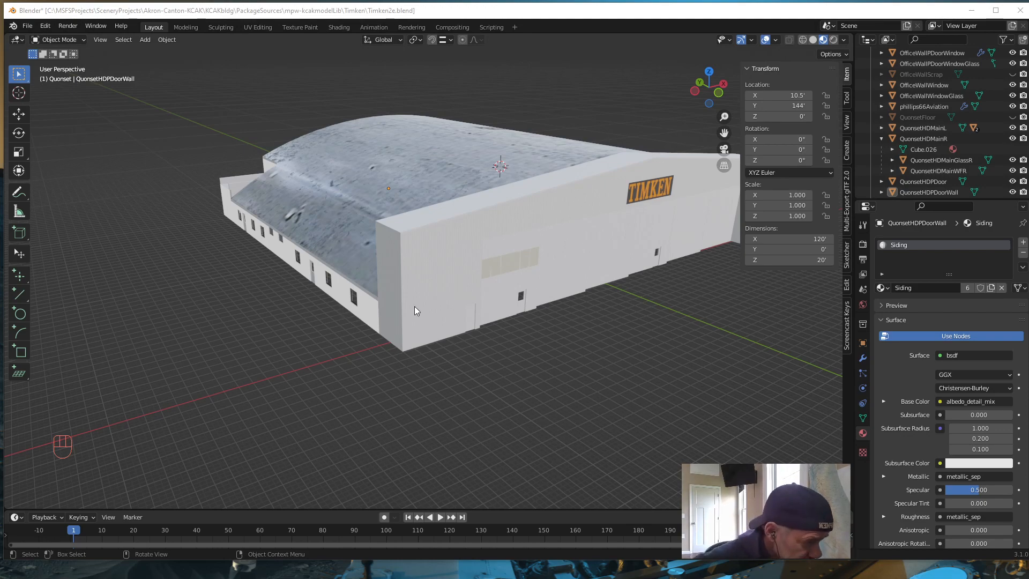
Save the Timken2e.blend file with the finished door wall texturing
left_click(27, 26)
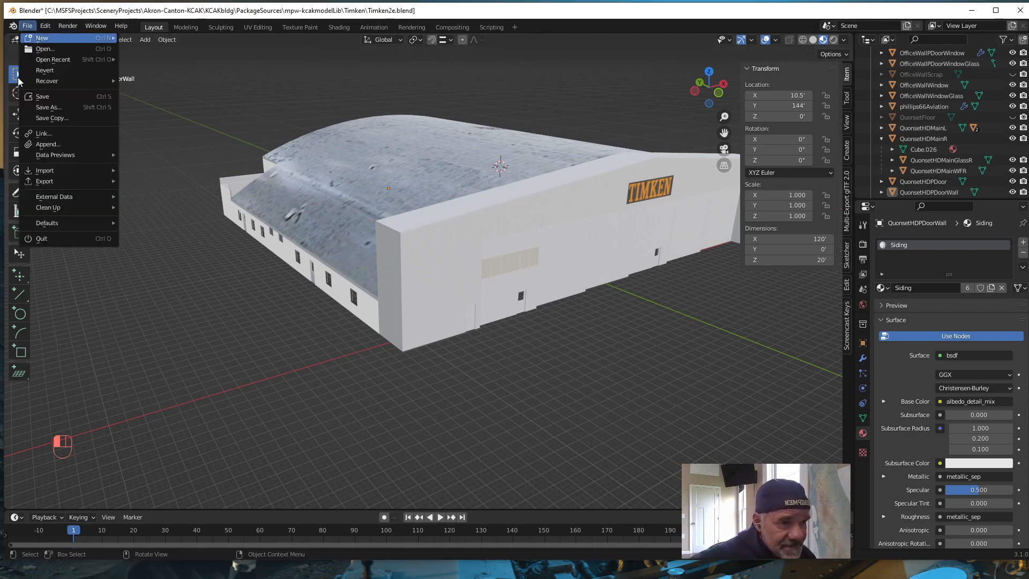
left_click(42, 96)
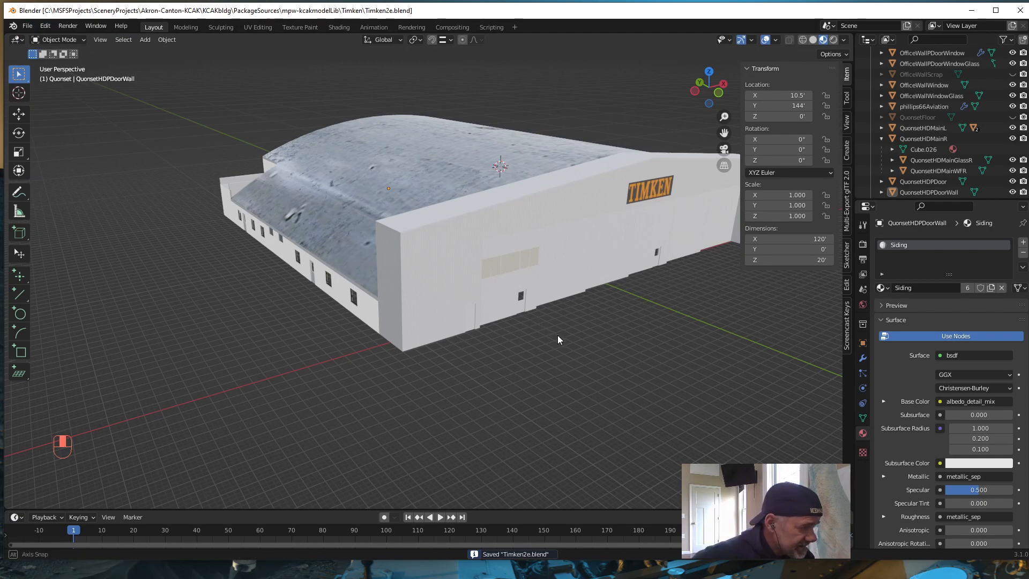
middle_click_drag(557, 336, 536, 327)
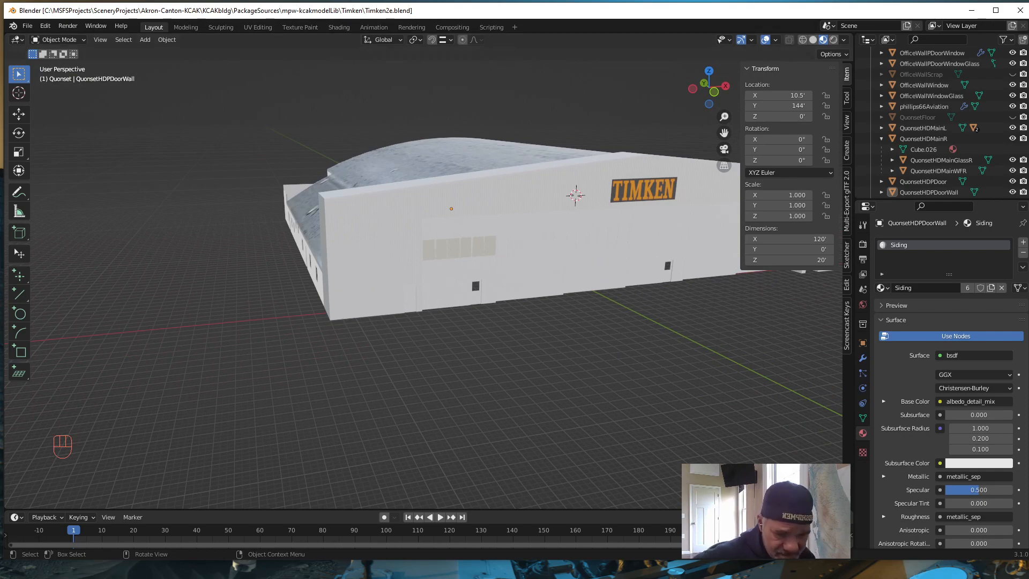
Switch to Google Earth Pro, examine the sliding door panels on the real Timken hangar's front, and return to Blender
key("alt+Tab")
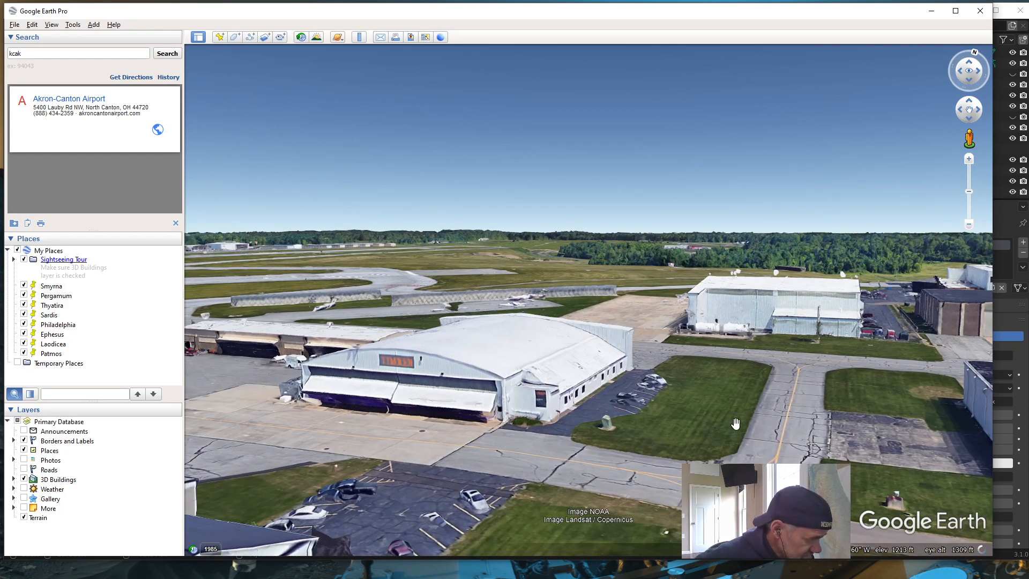
middle_click_drag(736, 424, 548, 425)
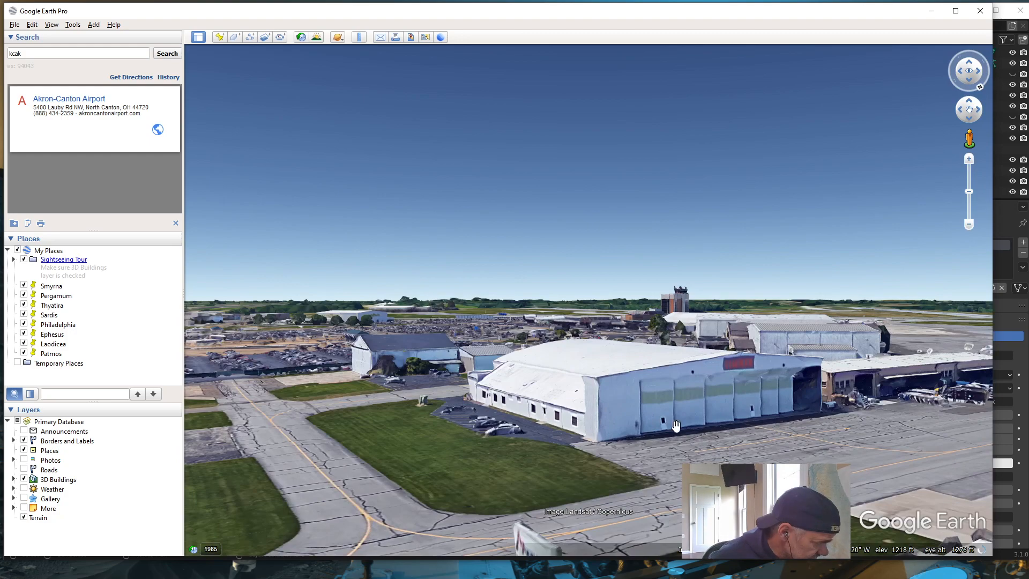
middle_click_drag(677, 426, 555, 437)
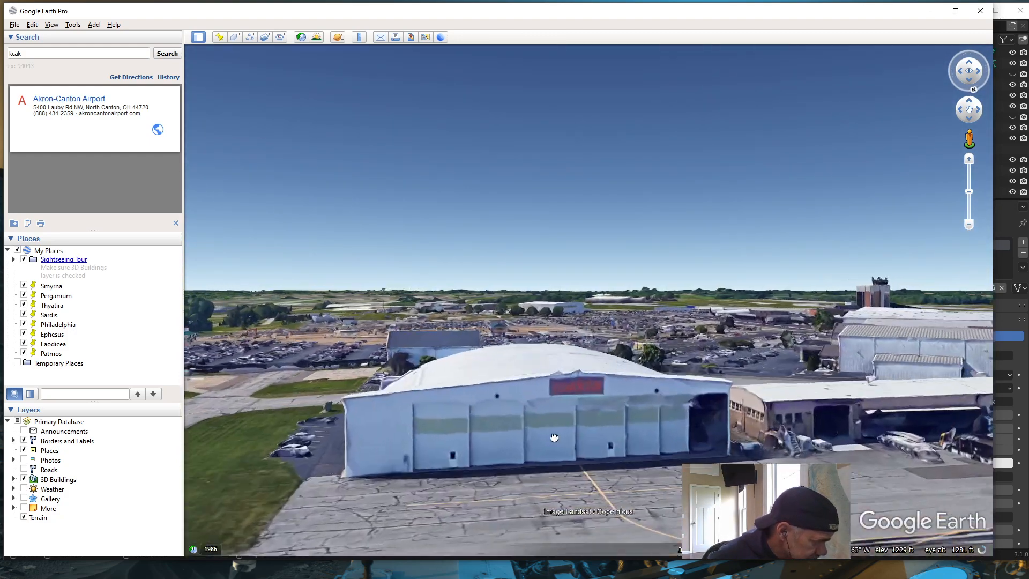
left_click_drag(555, 437, 540, 463)
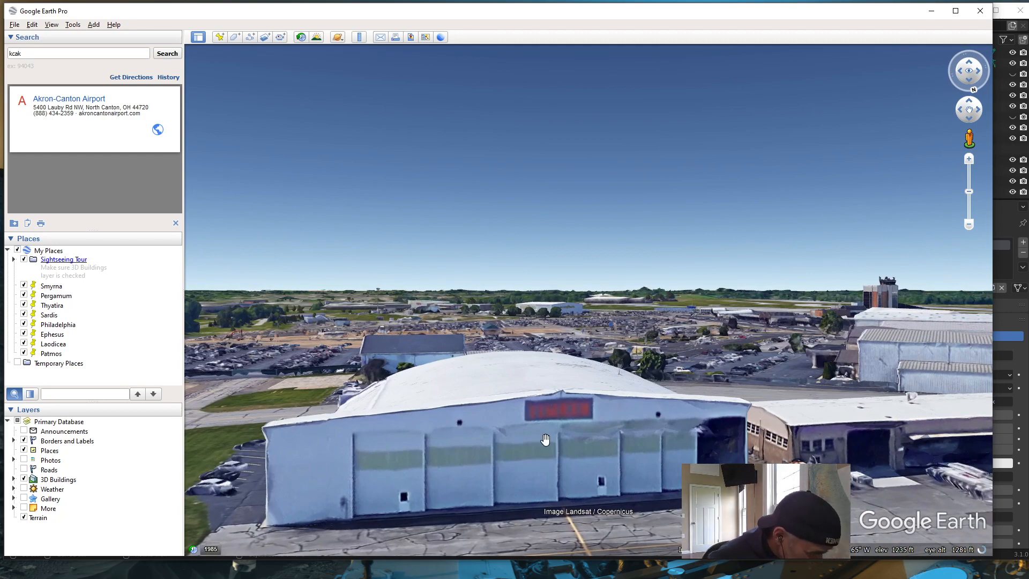
middle_click_drag(544, 407, 543, 421)
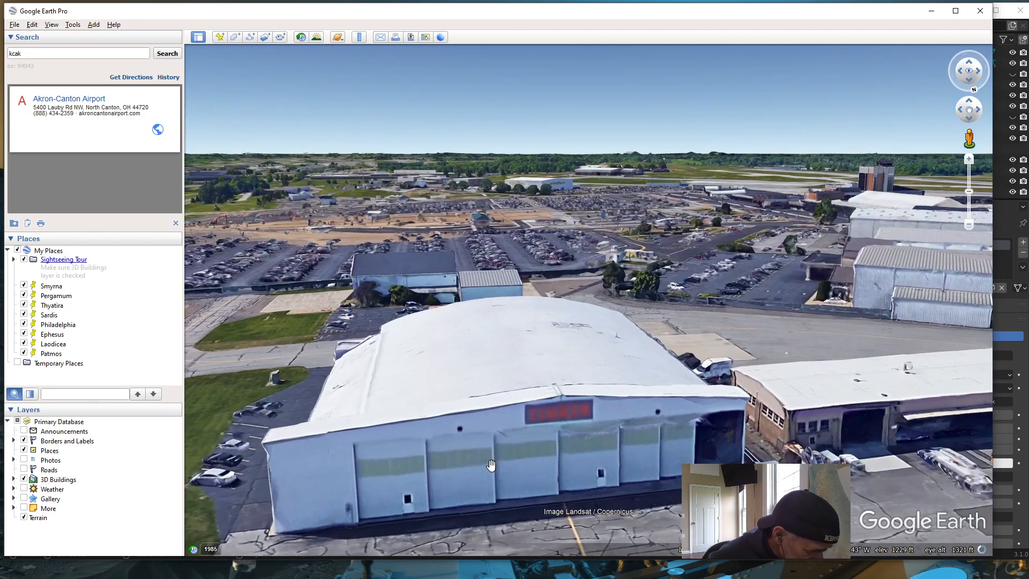
left_click_drag(491, 464, 489, 429)
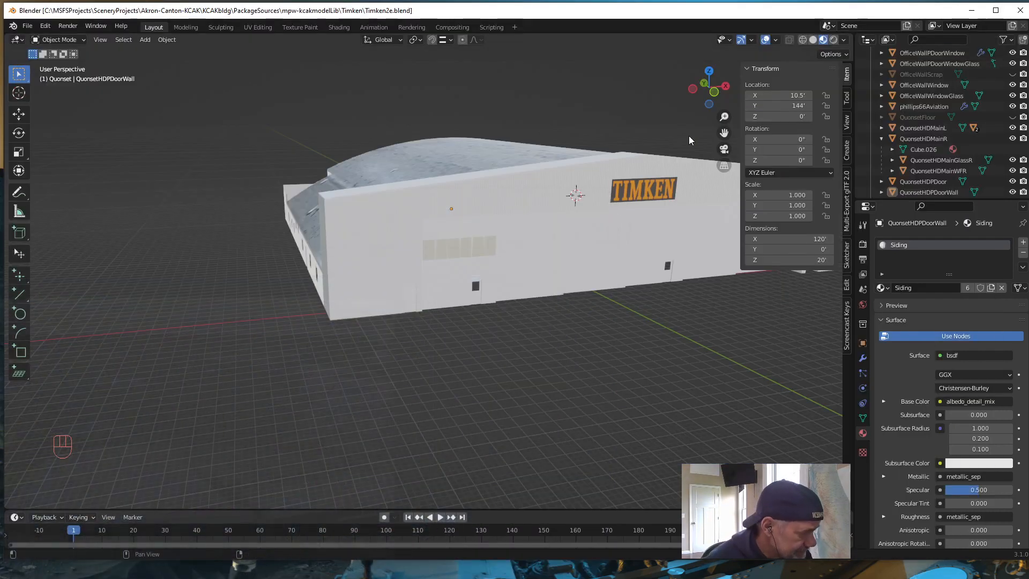
left_click(930, 11)
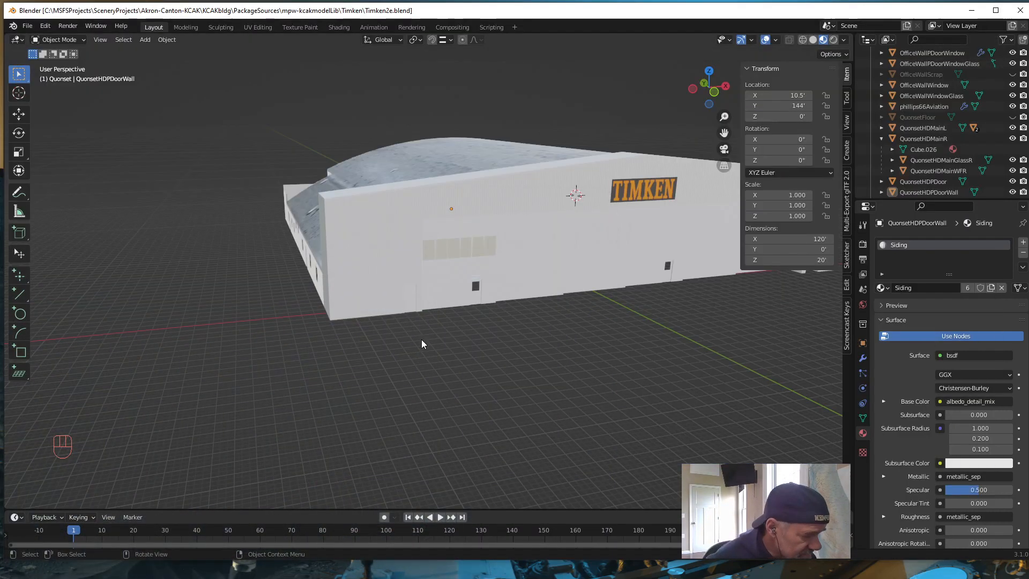
Select HangarDoor6, the sliding door panel with the yellow fibre windows on the hangar front
scroll(456, 331, "up", 4)
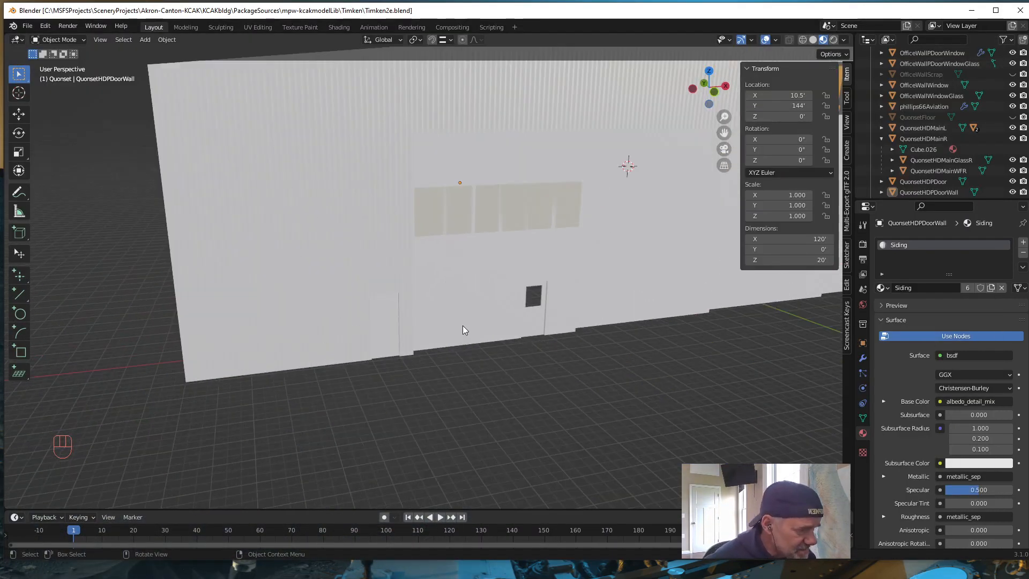
middle_click_drag(488, 326, 344, 363, "shift")
scroll(345, 362, "down", 2)
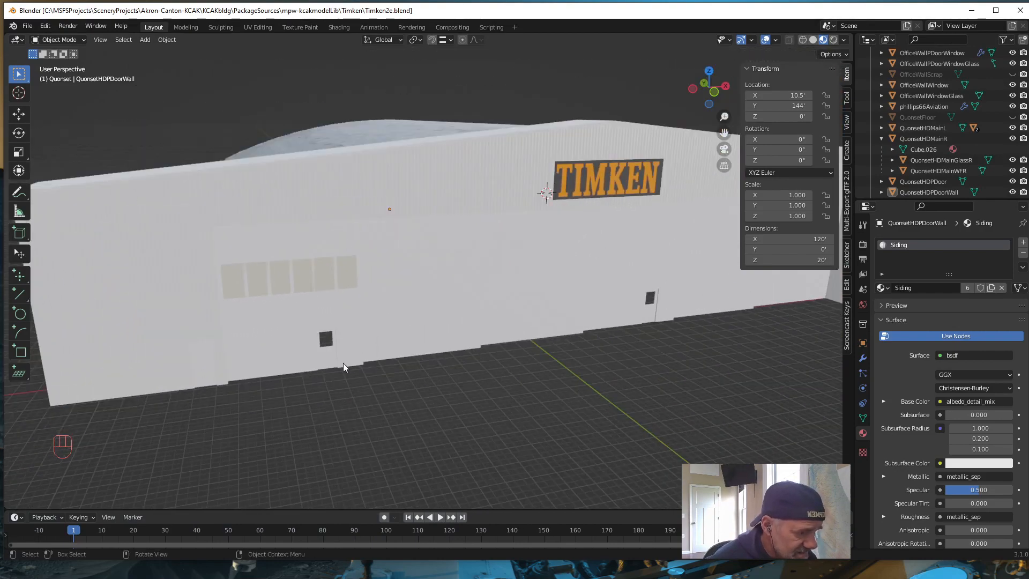
scroll(343, 362, "up", 2)
left_click(234, 346)
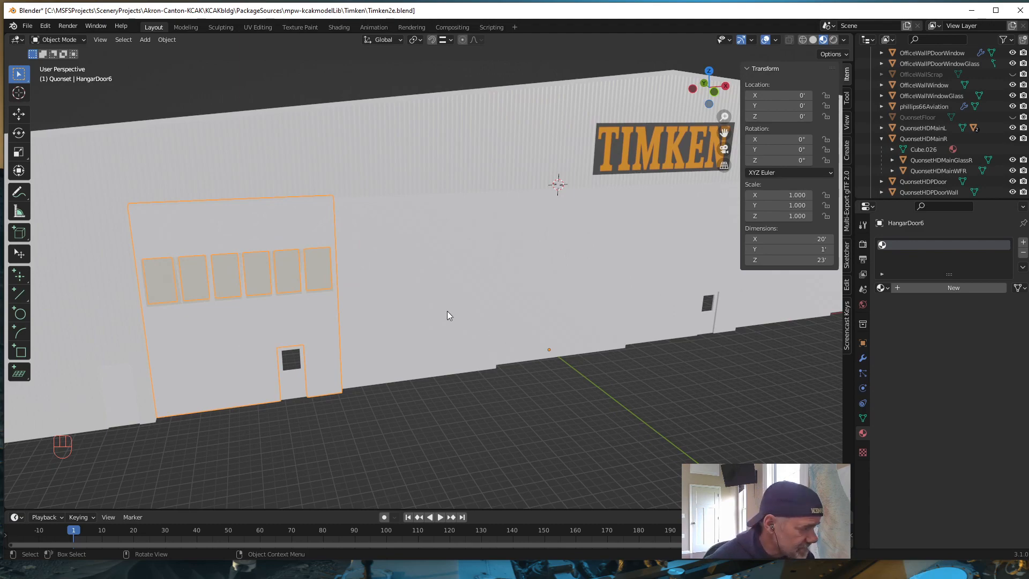
mouse_move(655, 398)
middle_mouse_down("shift")
mouse_move(446, 401)
mouse_move(649, 400)
middle_mouse_up("shift")
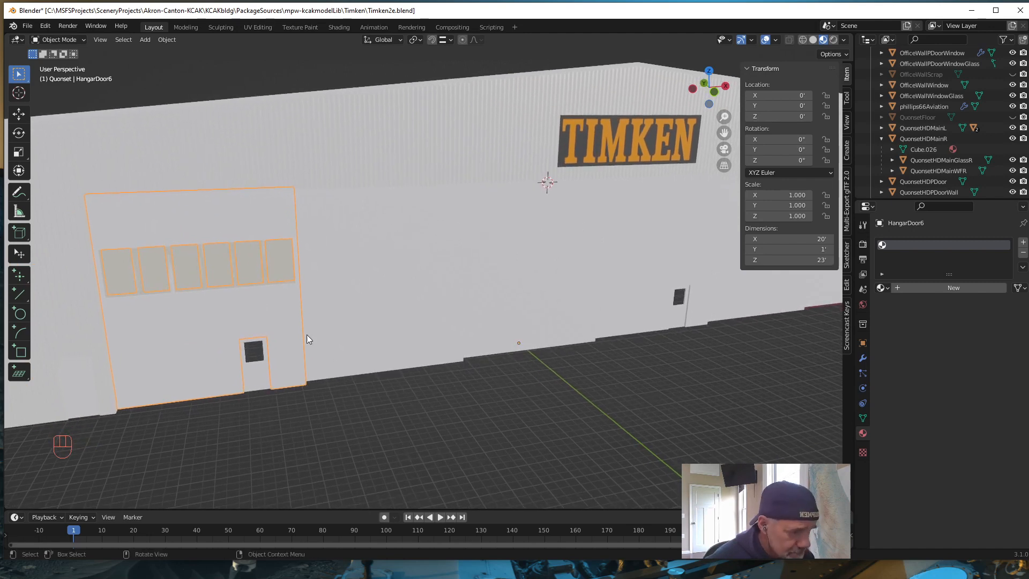
left_click(278, 276)
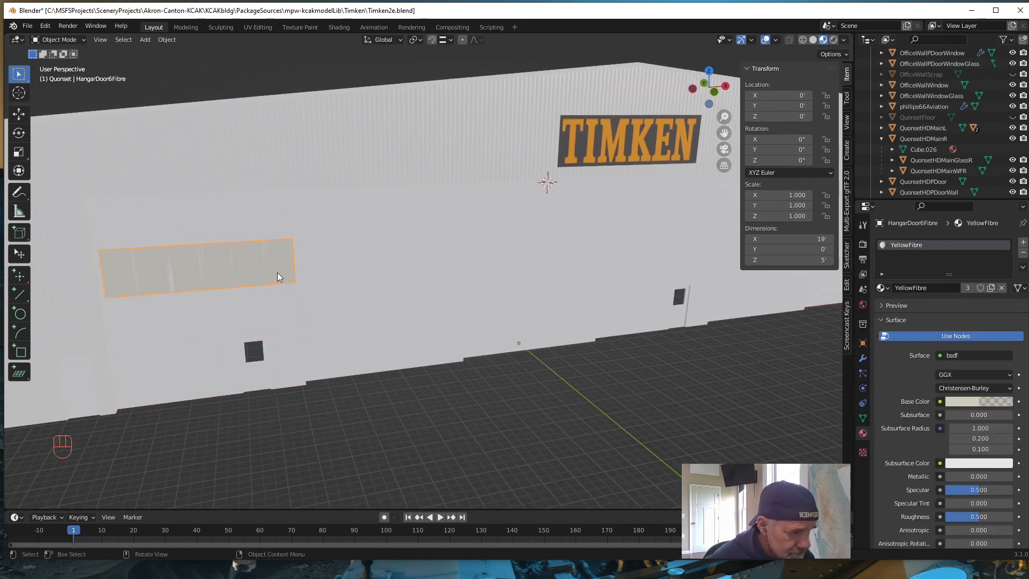
left_click(271, 312)
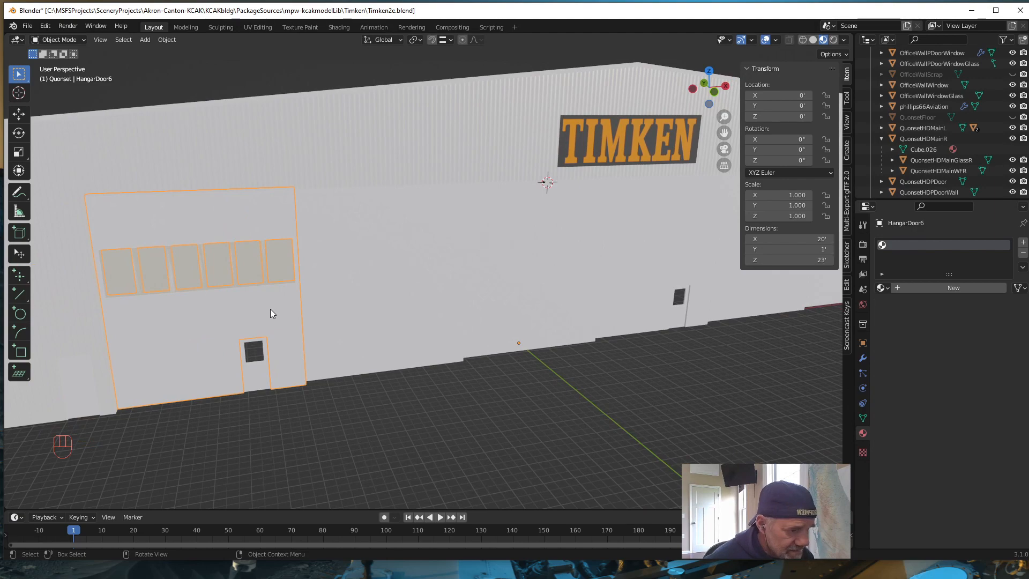
Locate HangarDoor6 in the object hierarchy, examine its child objects and collapse it again
mouse_move(437, 403)
middle_mouse_down()
mouse_move(435, 416)
mouse_move(402, 413)
mouse_move(457, 416)
mouse_move(434, 407)
middle_mouse_up()
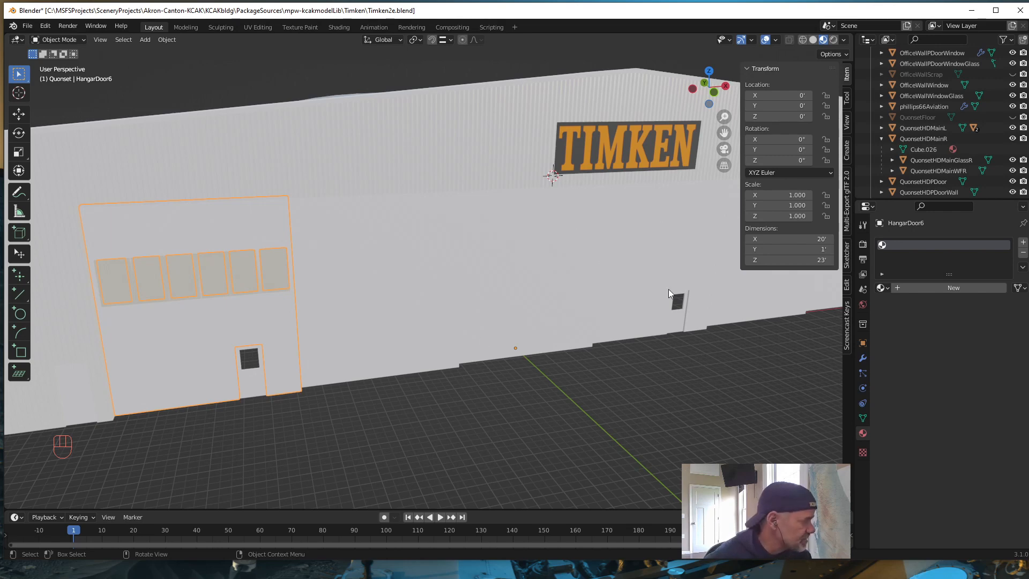
key("KP_Decimal")
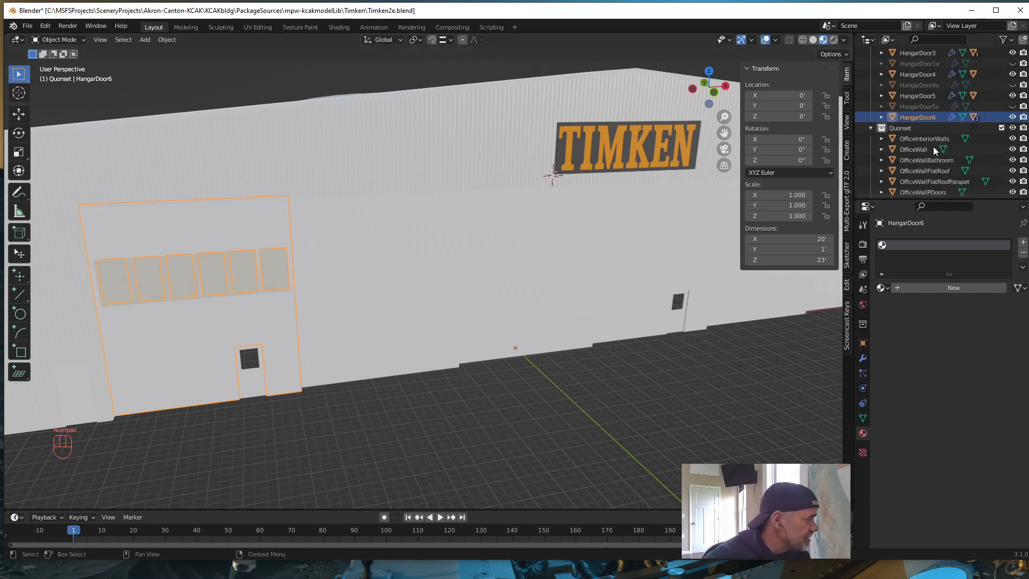
left_click(880, 117)
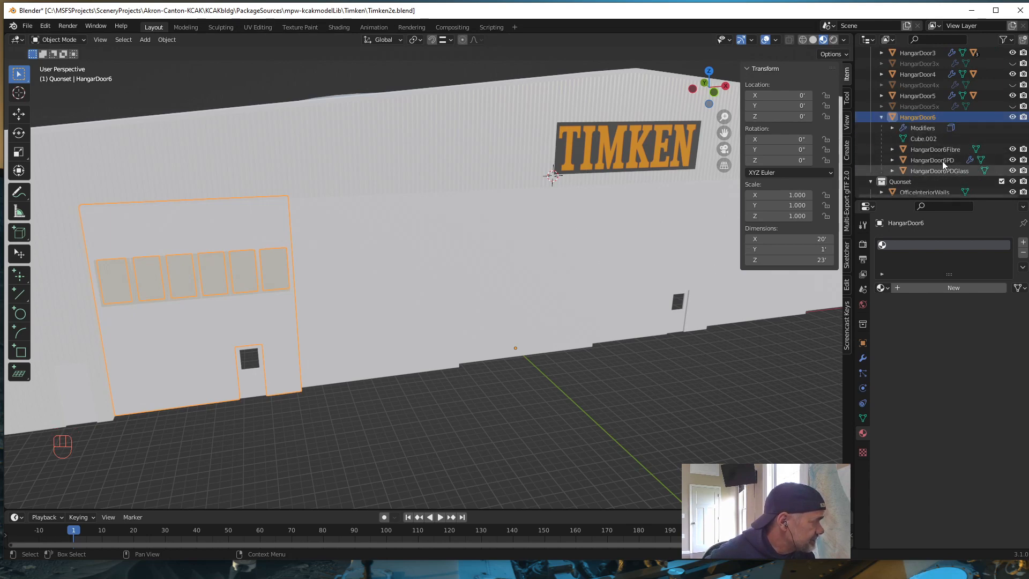
left_click(881, 117)
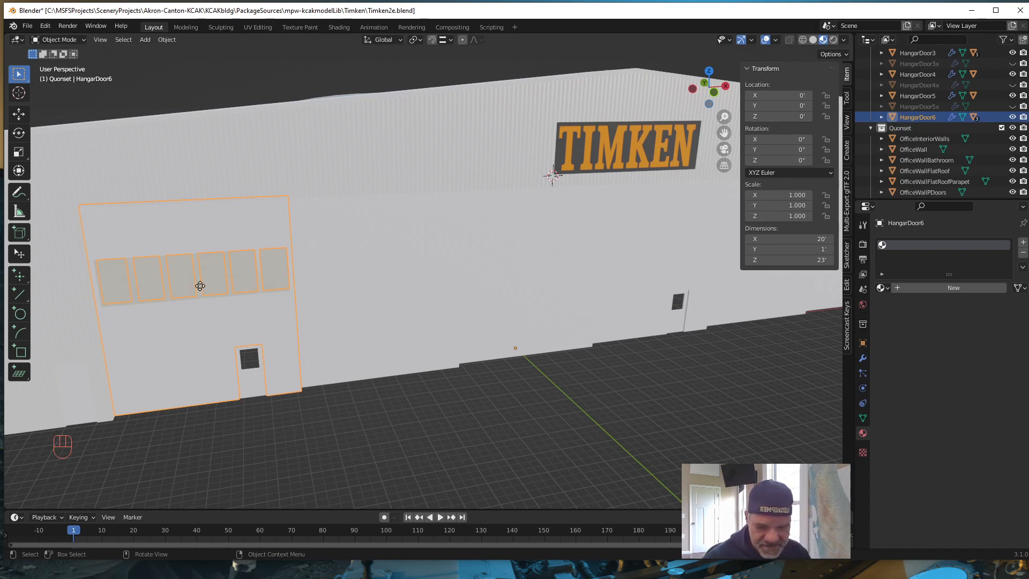
key("g")
key("x")
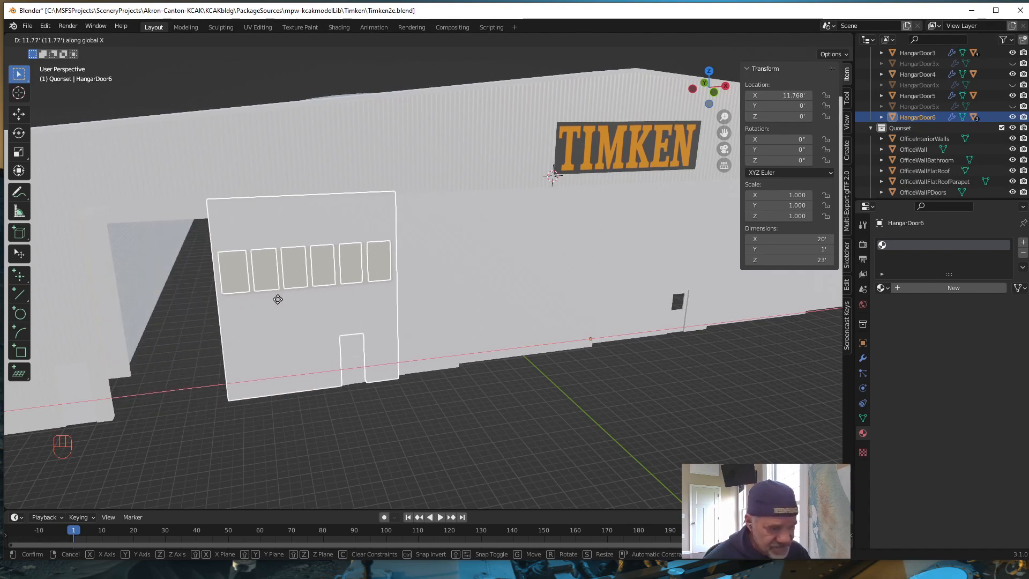
key("Escape")
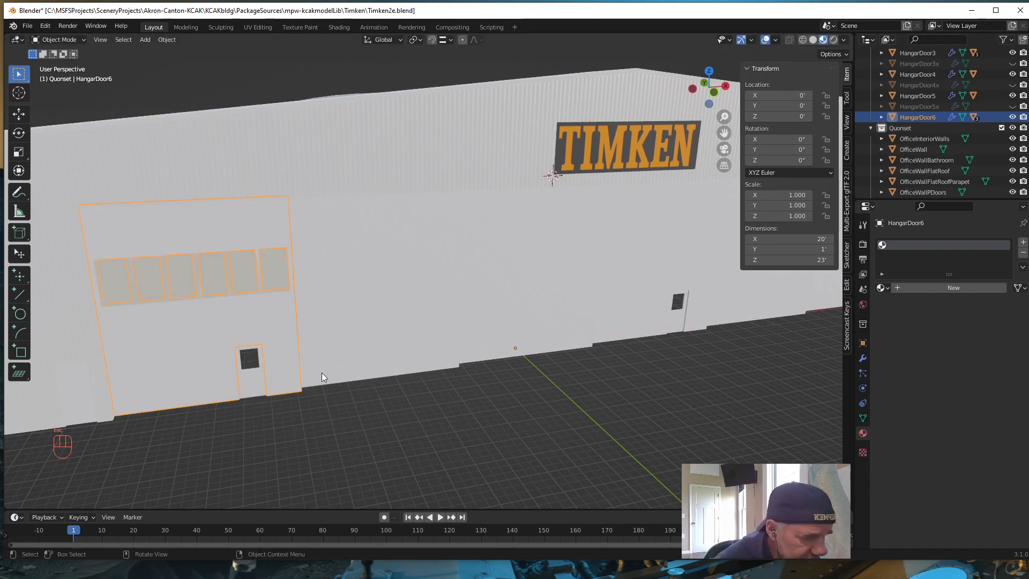
middle_click_drag(322, 372, 249, 383)
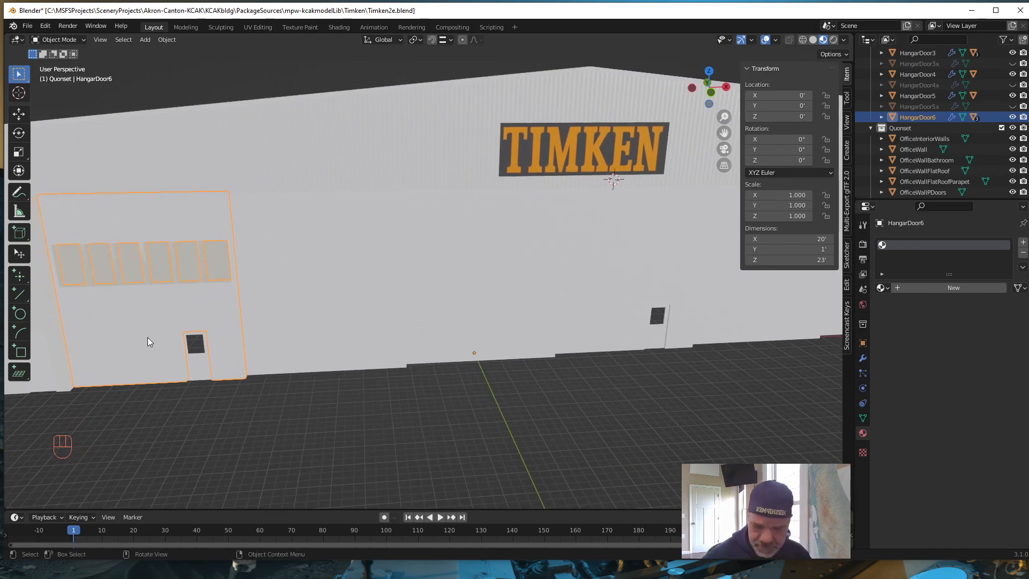
key("g")
key("x")
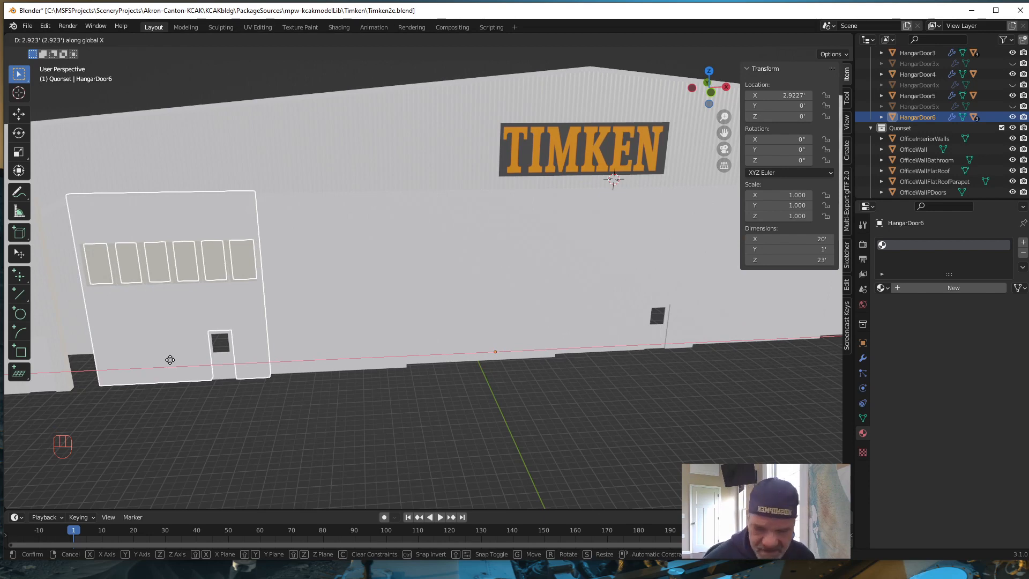
key("Escape")
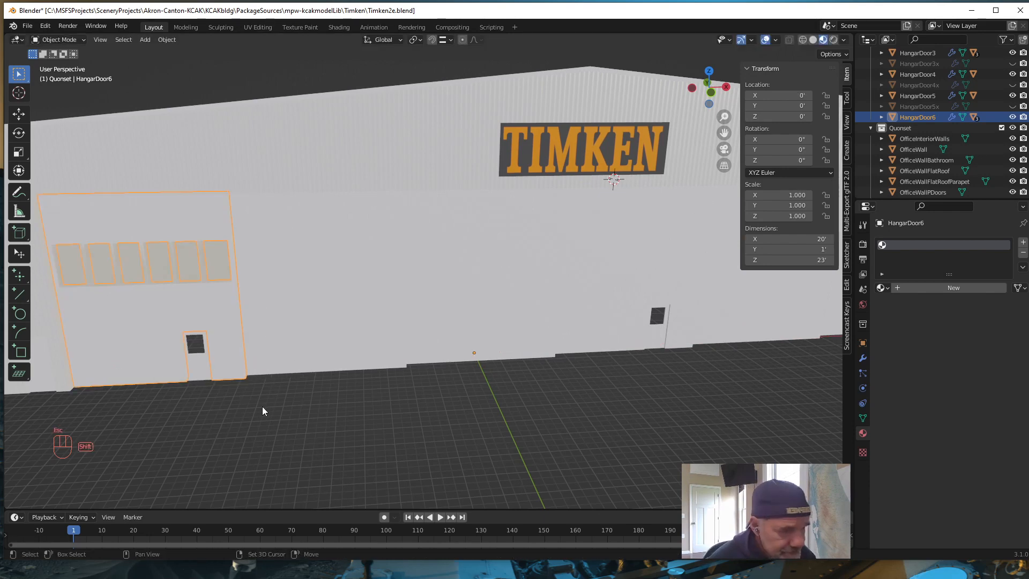
Bring HangarDoor6 into the UV Editing workspace in Edit Mode with all of its faces selected and framed
middle_click_drag(247, 411, 356, 397, "shift")
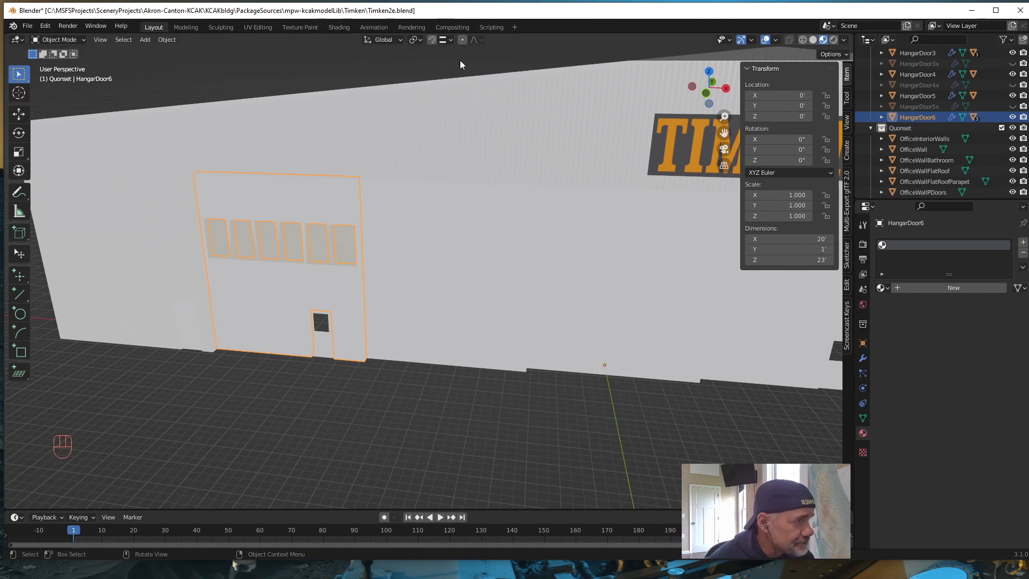
left_click(262, 27)
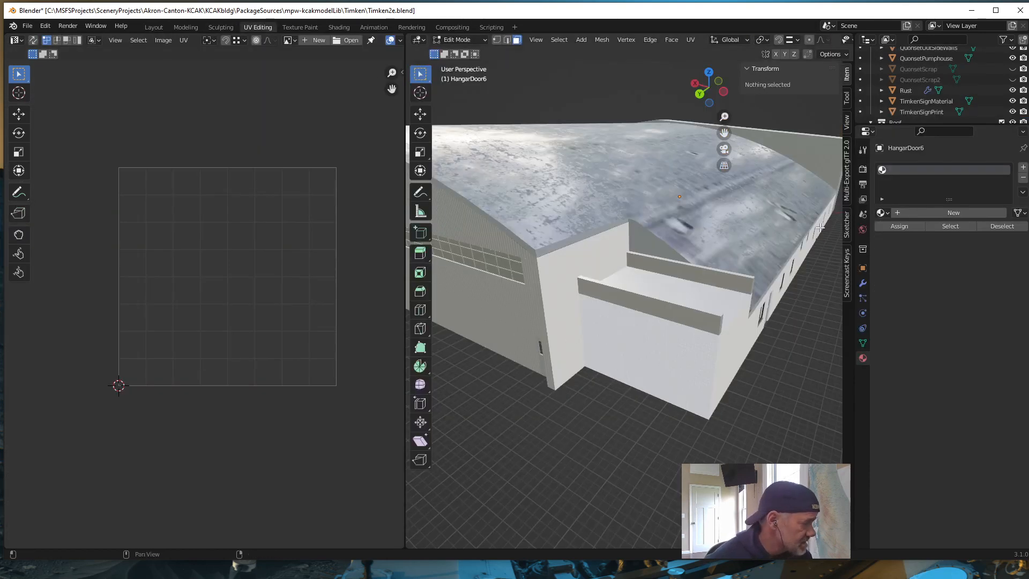
left_click(733, 290)
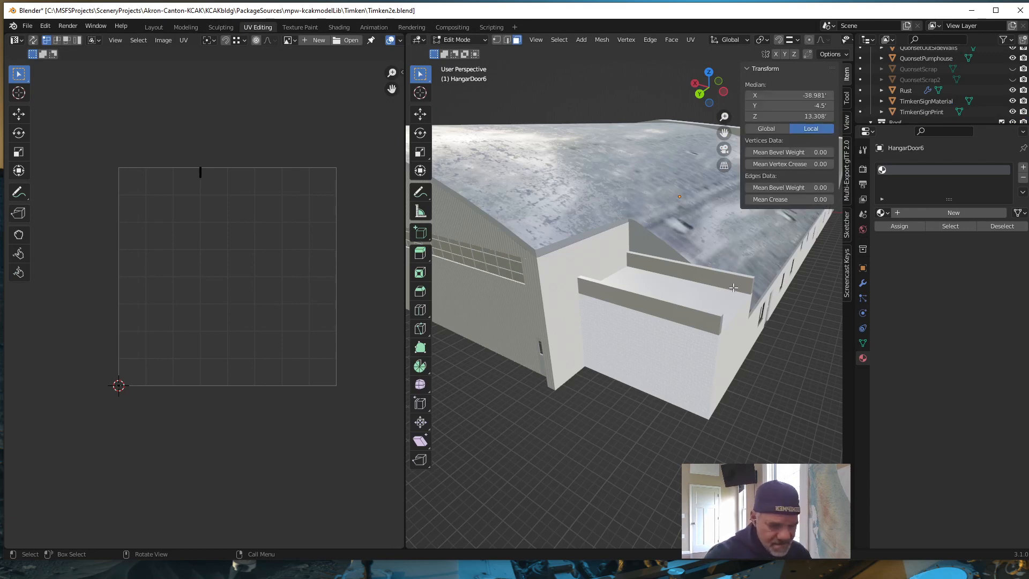
key("KP_Decimal")
middle_click_drag(746, 281, 534, 272)
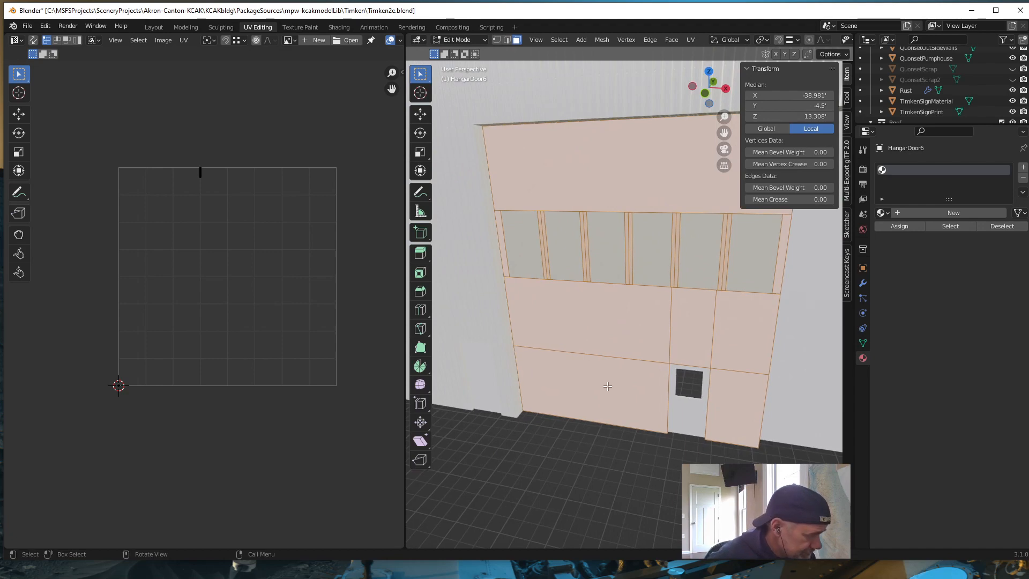
Unwrap the selected HangarDoor6 faces with Smart UV Project
scroll(617, 408, "down", 2)
middle_click_drag(622, 409, 467, 397, "shift")
scroll(531, 395, "up", 1)
scroll(540, 396, "down", 3)
middle_click_drag(537, 404, 602, 393, "shift")
scroll(597, 390, "up", 2)
scroll(592, 390, "up", 2)
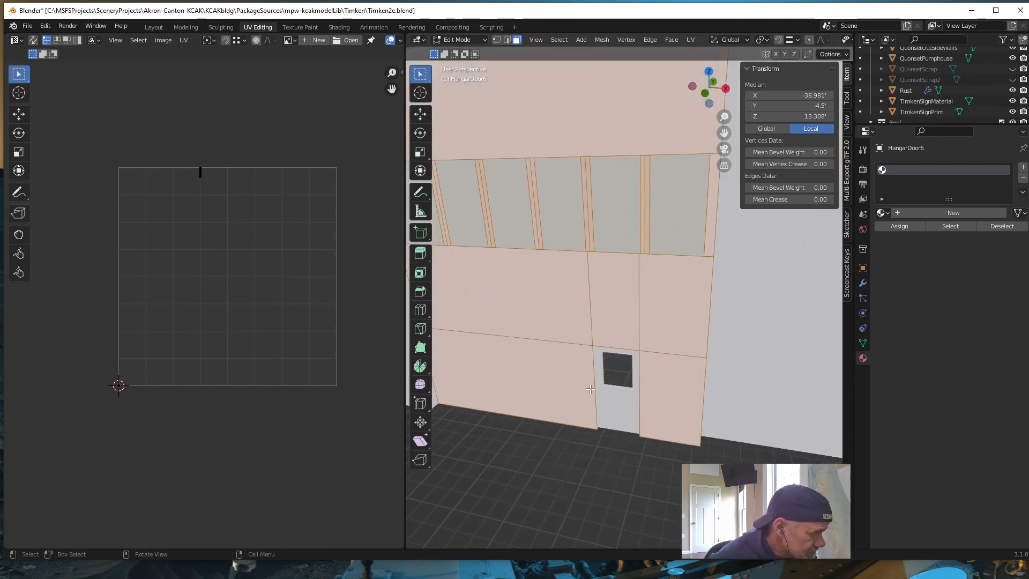
scroll(663, 342, "down", 1)
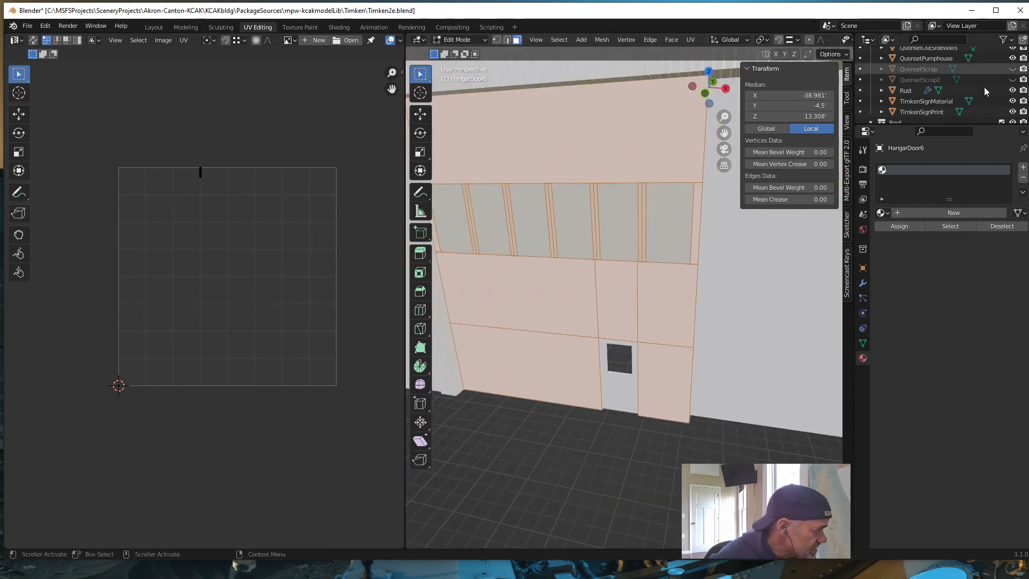
left_click(886, 213)
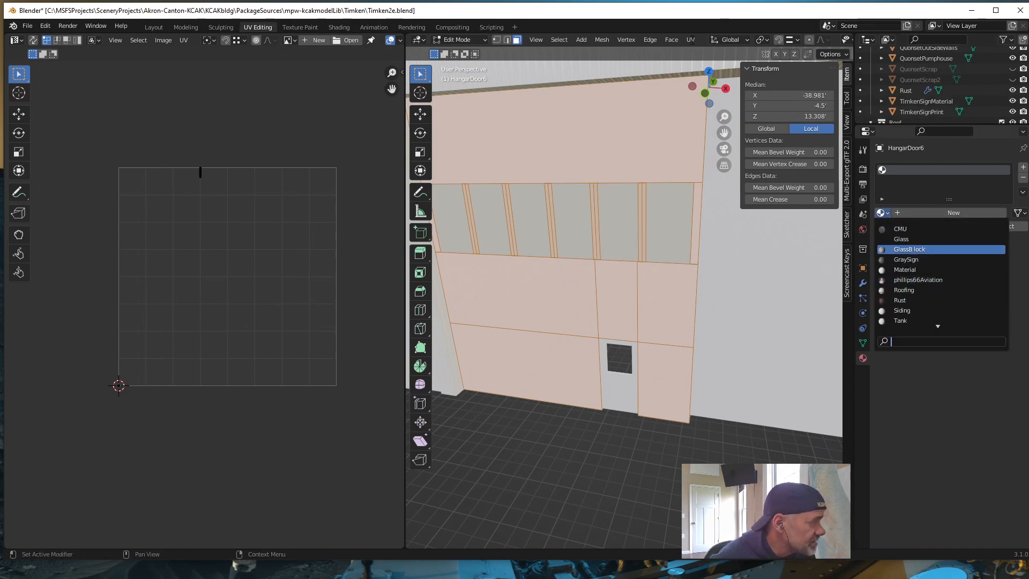
left_click(691, 39)
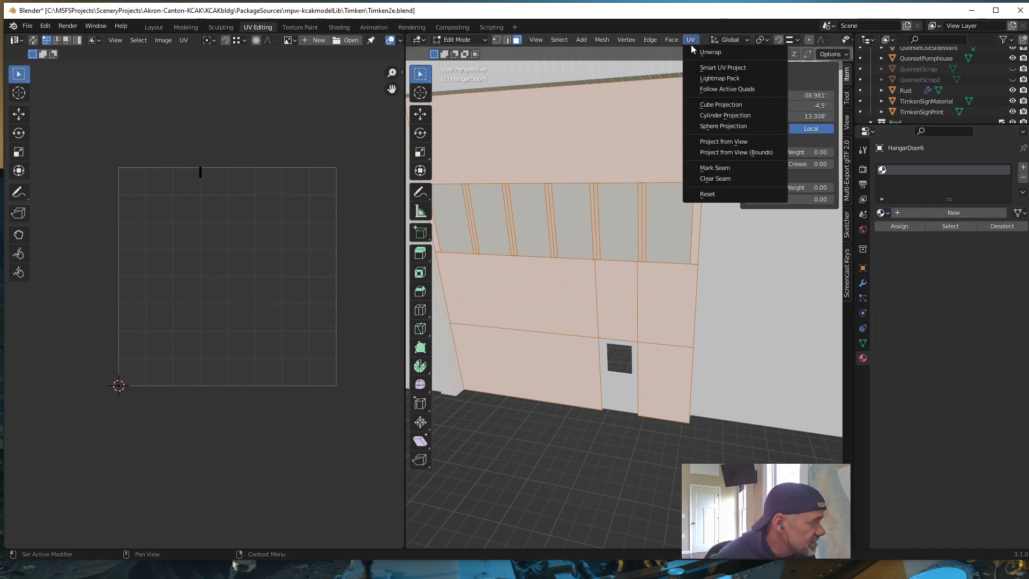
left_click(714, 68)
left_click(716, 152)
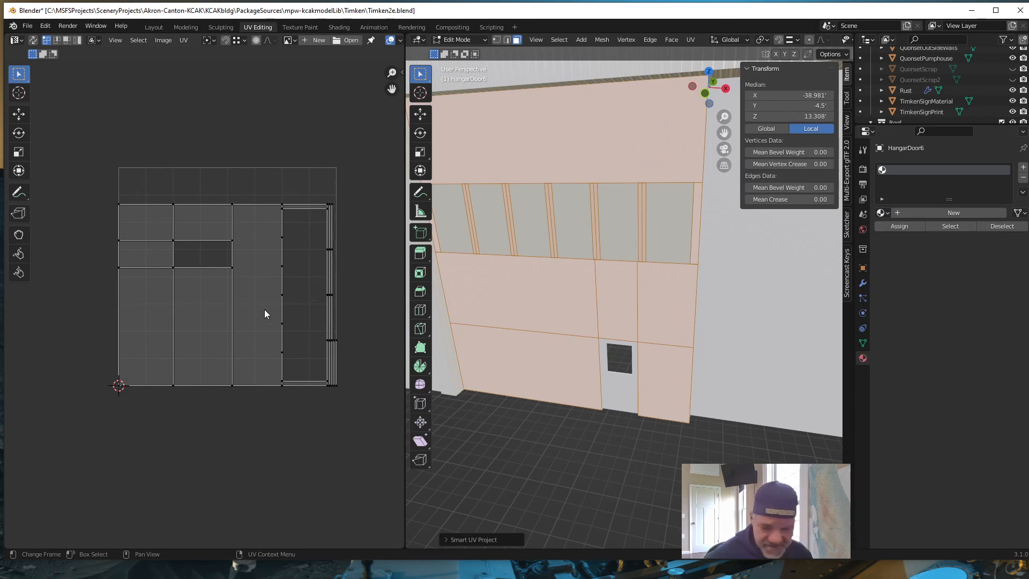
Rotate the entire HangarDoor6 UV layout by -90 degrees
key("a")
key("r")
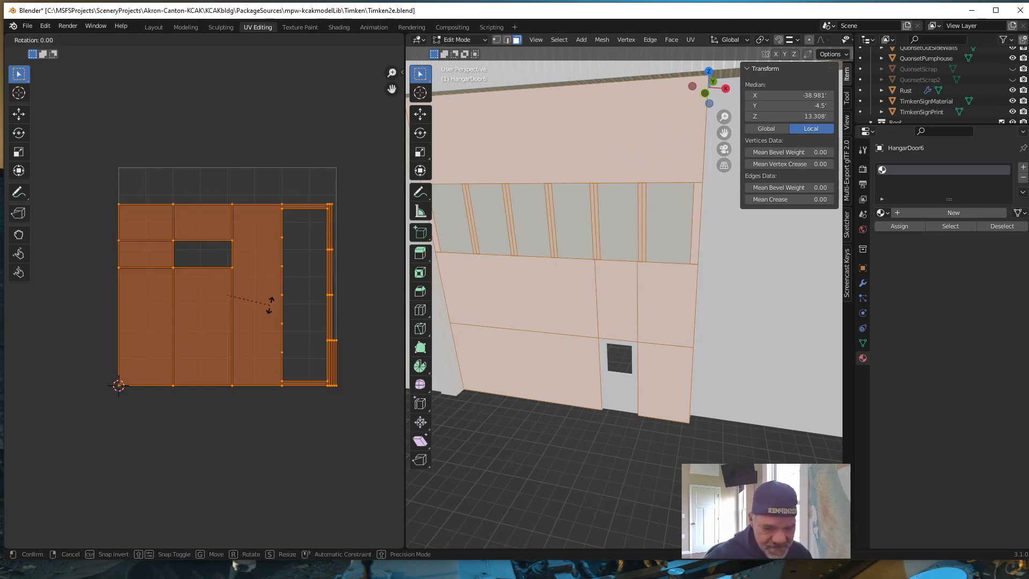
type("-9")
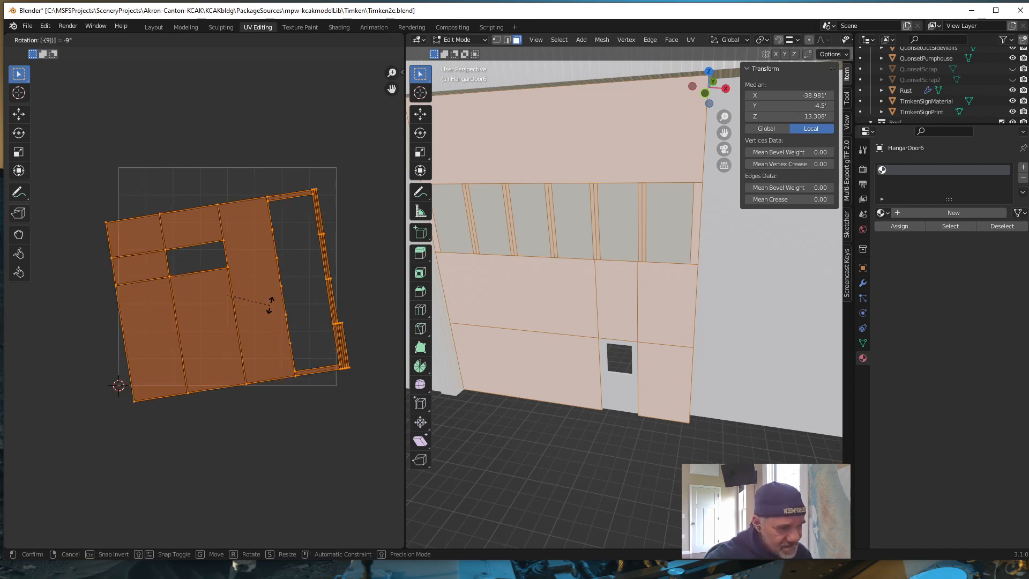
type("0")
key("Return")
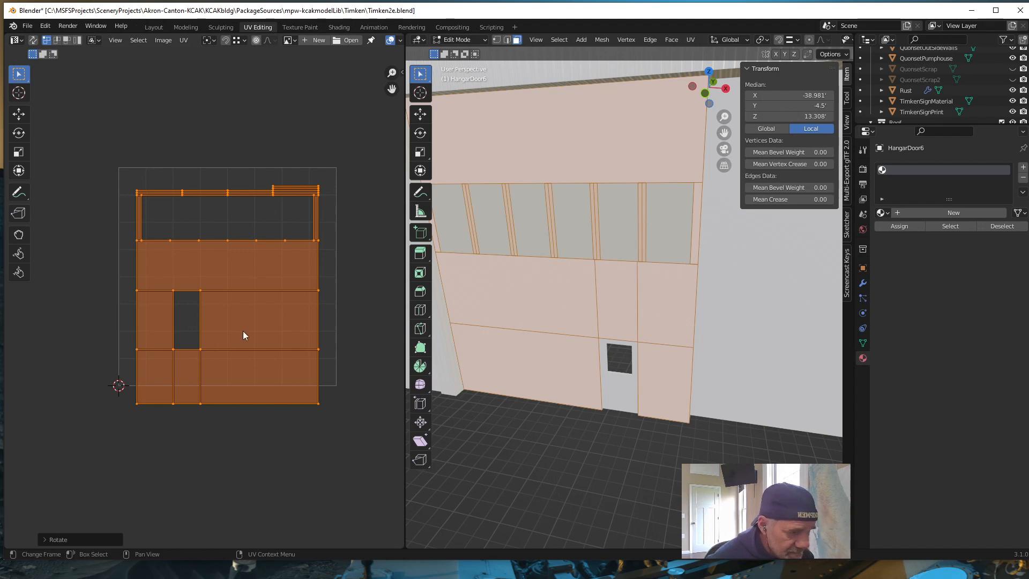
Rotate the HangarDoor6 UV layout a further 180 degrees and give the door the existing Siding material
type("r")
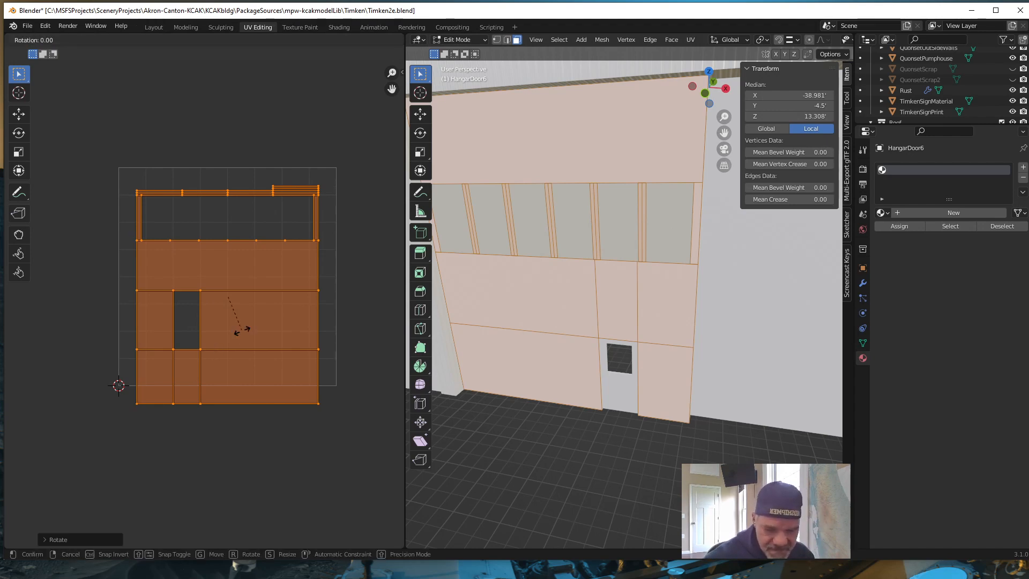
type("180")
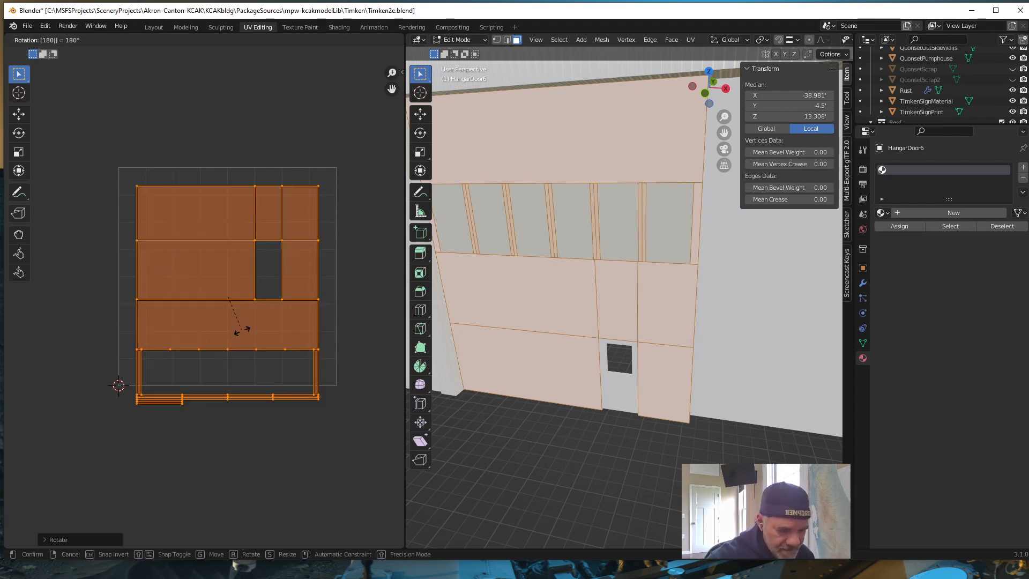
key("Return")
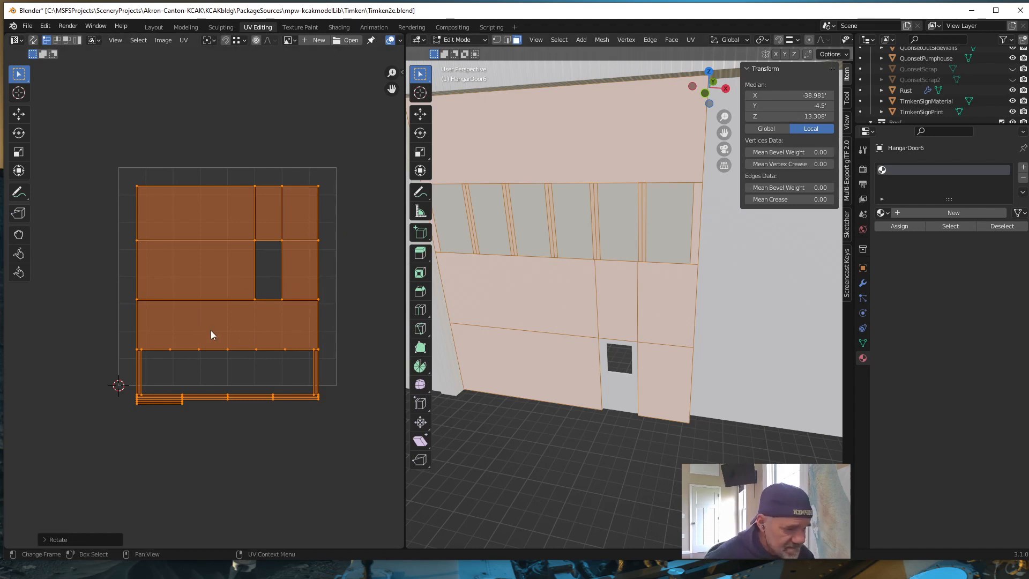
left_click(884, 213)
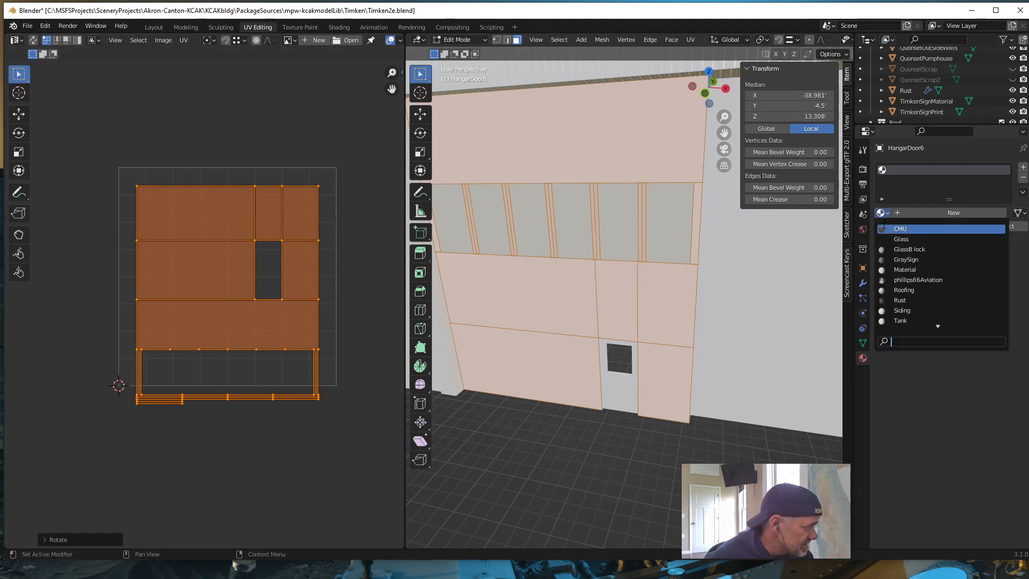
left_click(902, 311)
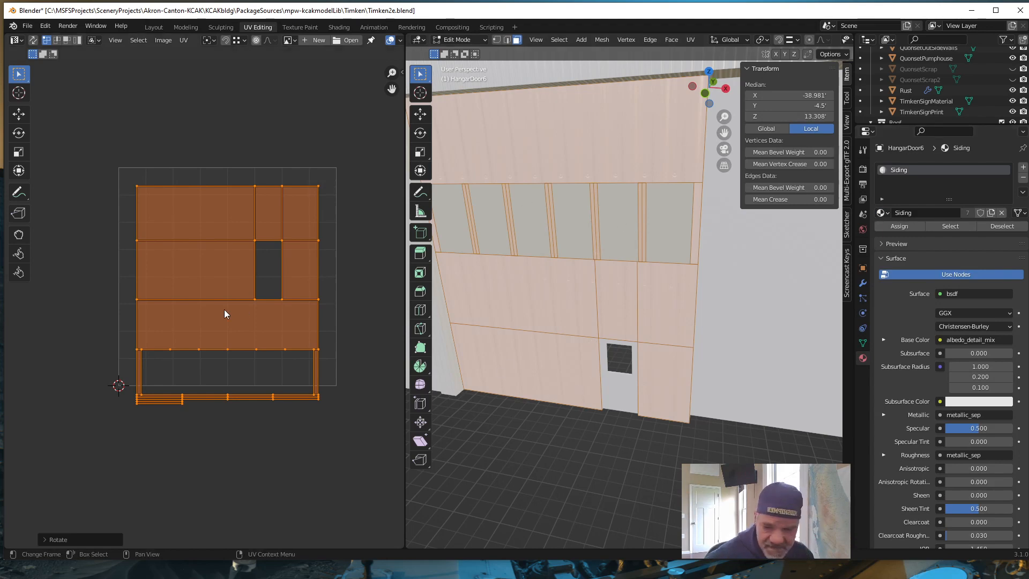
Try scaling the HangarDoor6 UVs by a factor of 10, compare the siding with the wall, and undo the scaling
key("s")
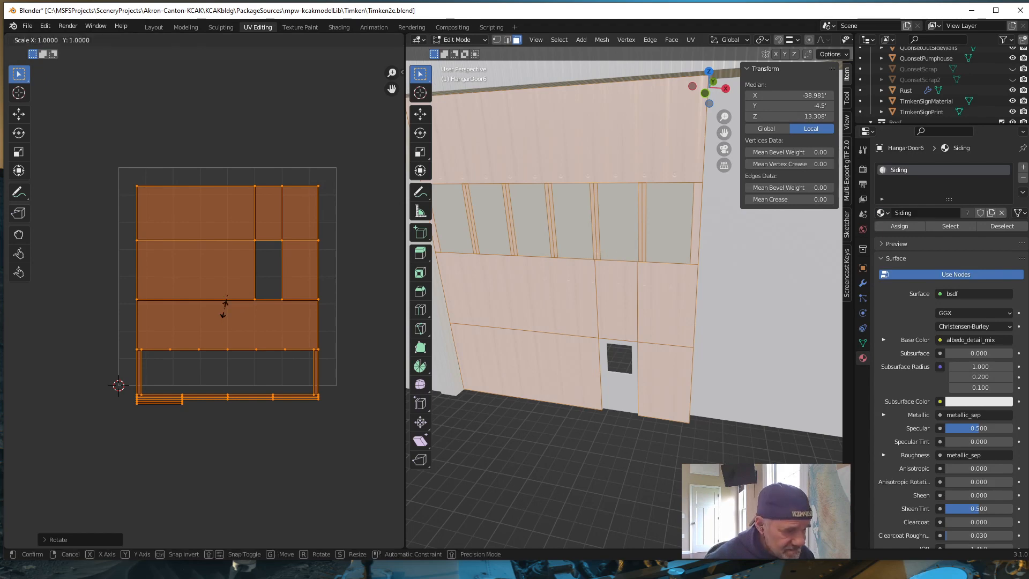
type("10")
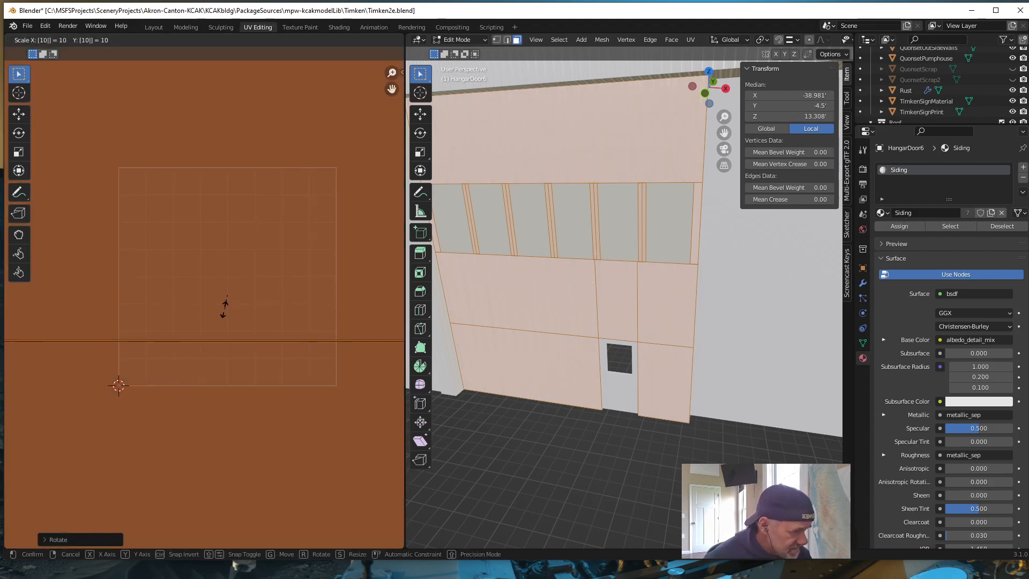
key("Return")
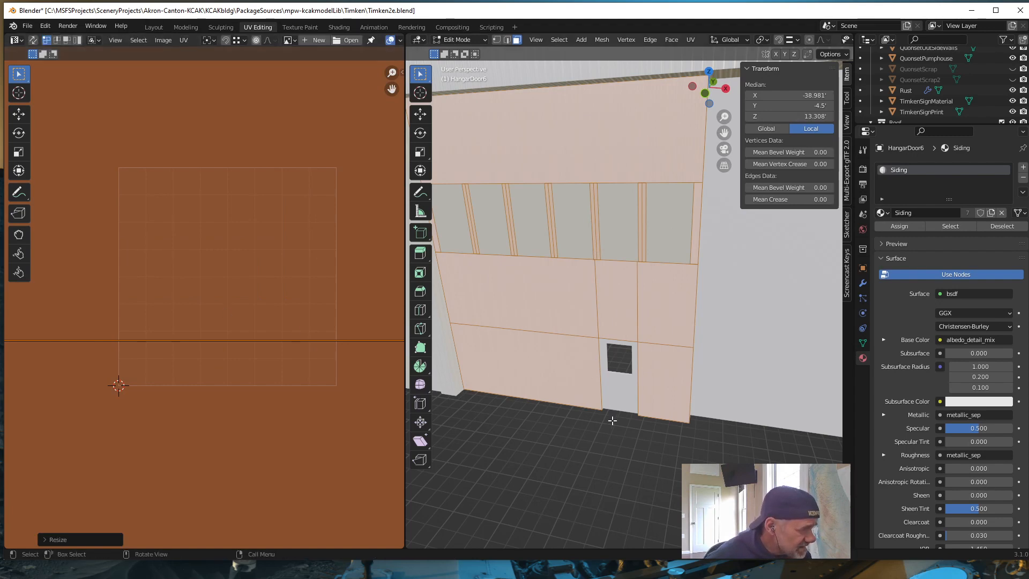
middle_click_drag(613, 419, 536, 376)
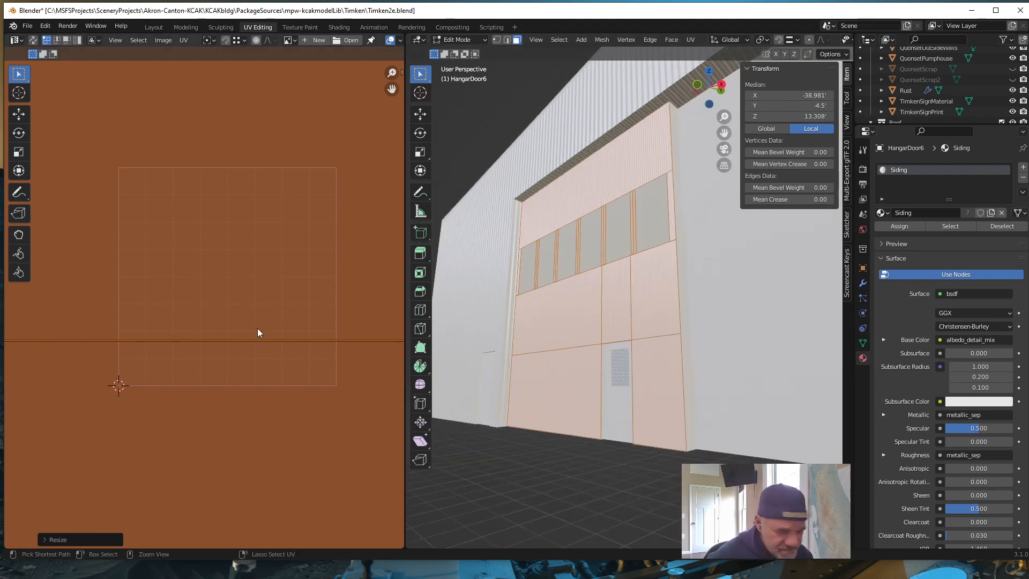
key("ctrl+z")
Scale the HangarDoor6 UVs by a factor of 5 and check the siding pattern against the surrounding wall
type("s")
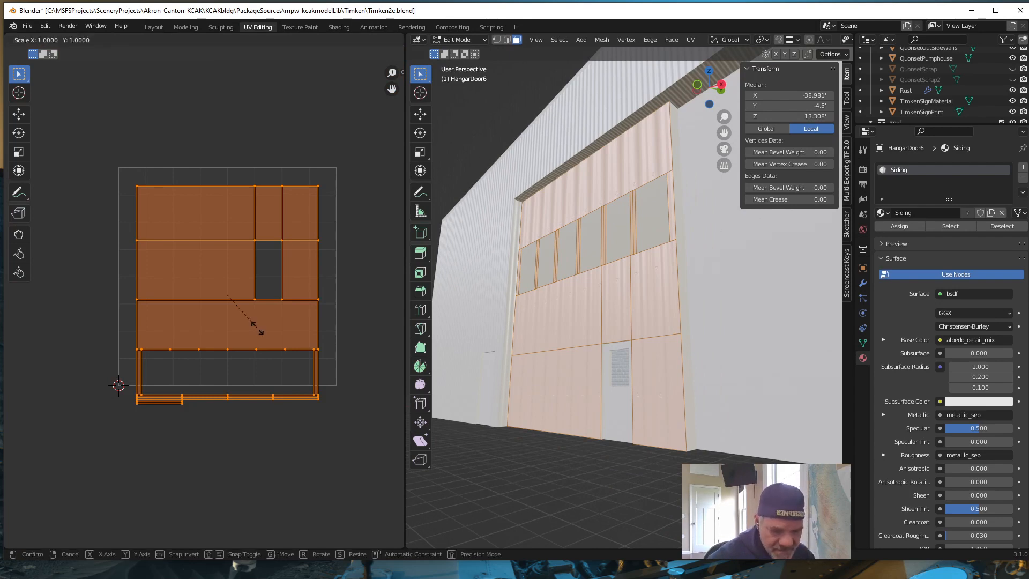
type("5")
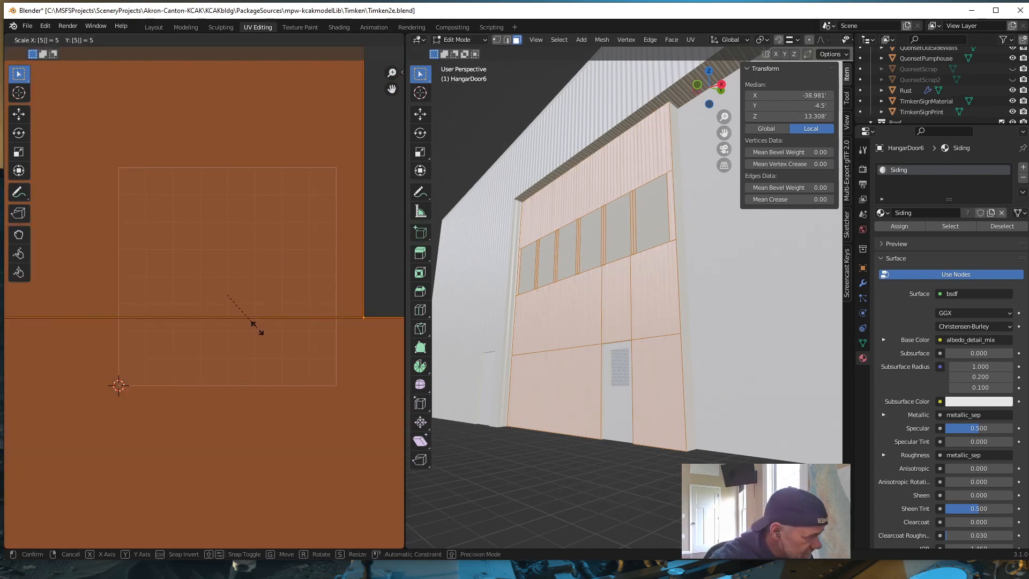
key("Return")
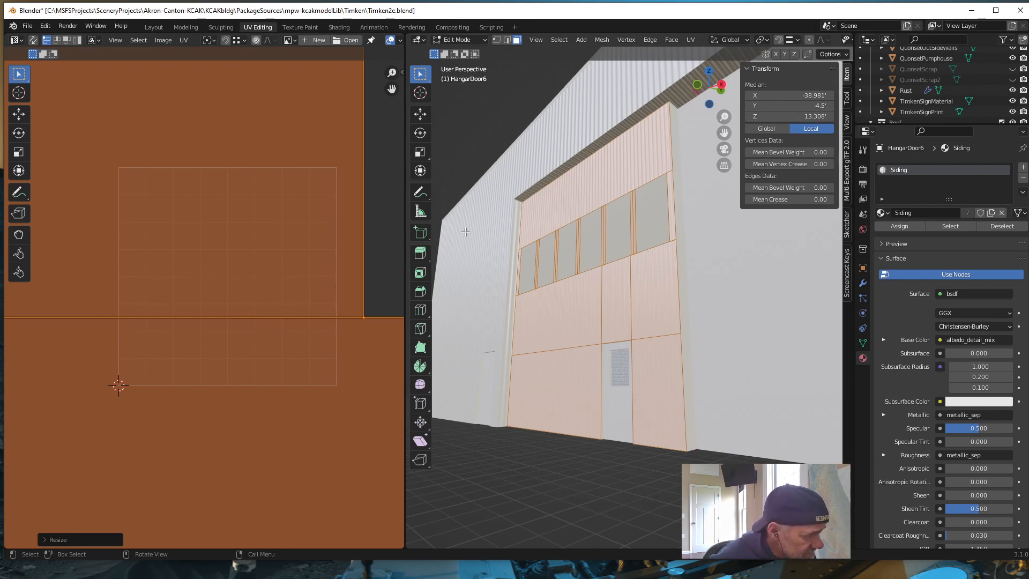
middle_click_drag(485, 285, 591, 406)
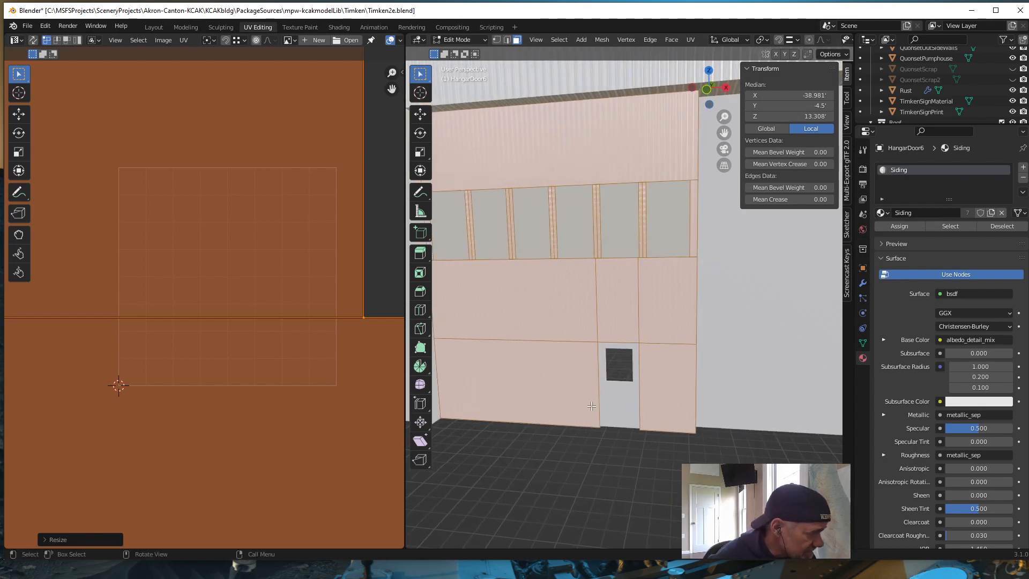
scroll(638, 281, "down", 2)
scroll(635, 282, "up", 5)
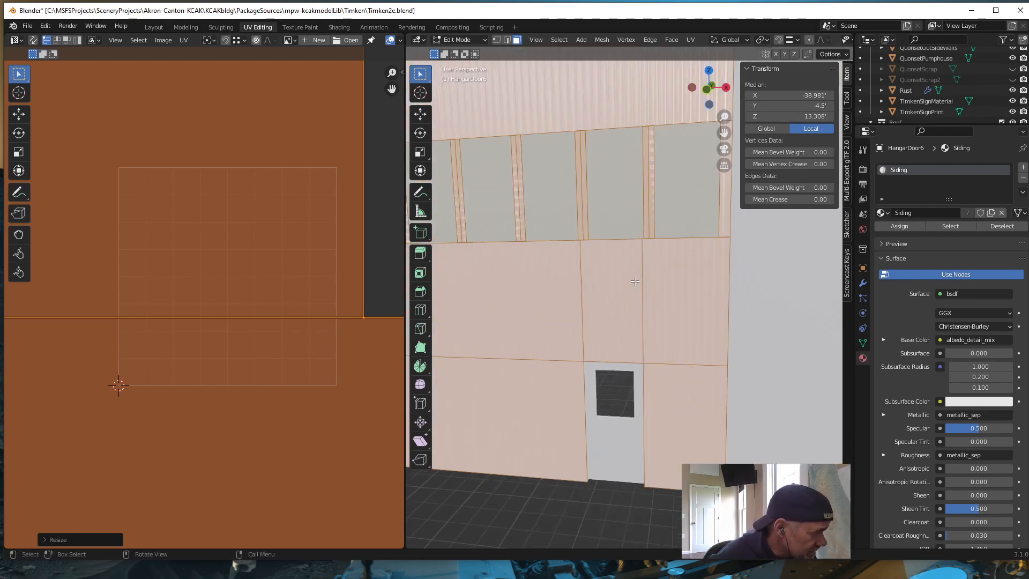
scroll(634, 282, "down", 3)
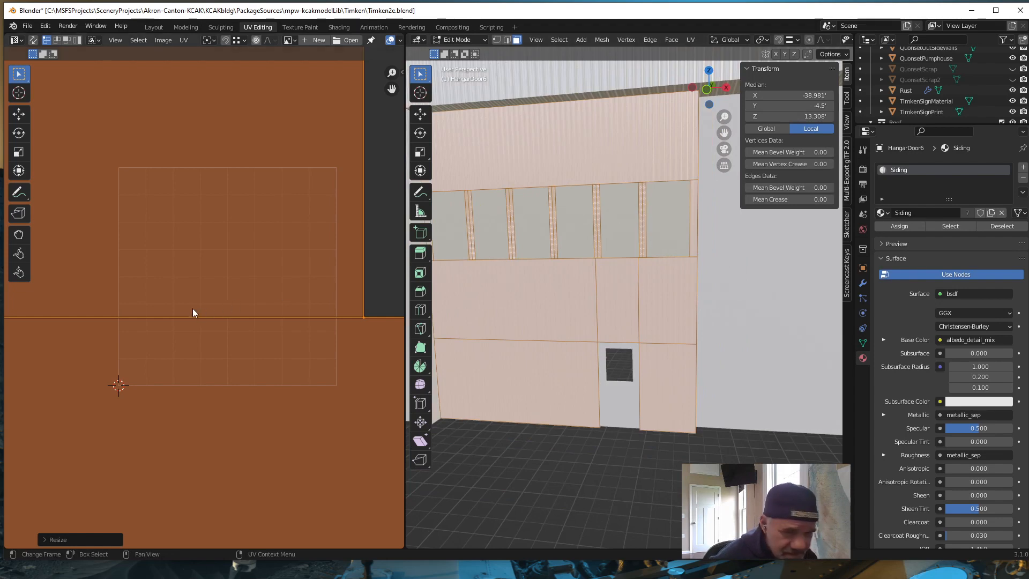
Rotate the UVs of the five narrow mullion strips between the HangarDoor6 windows by 90 degrees
scroll(207, 300, "down", 7)
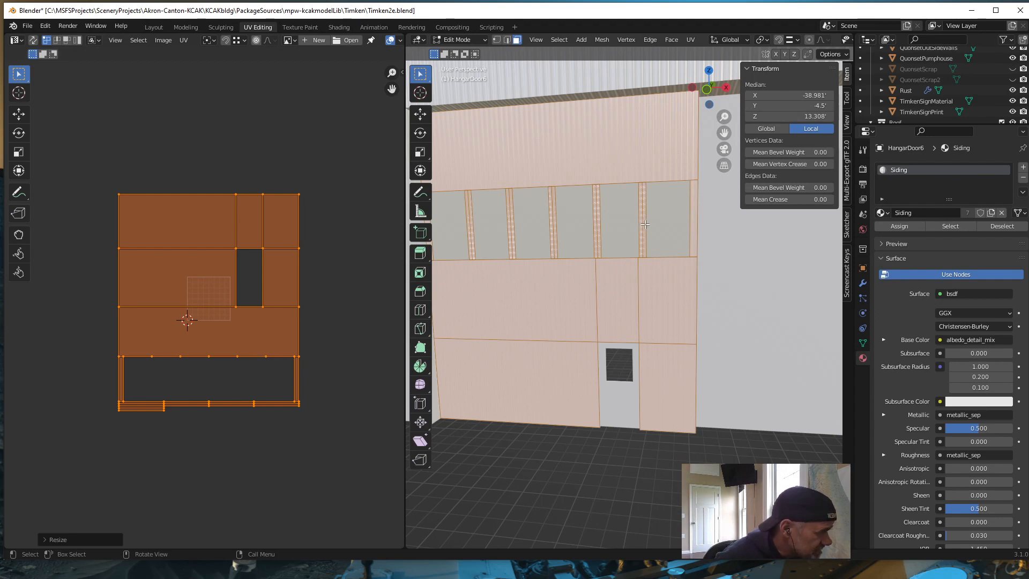
left_click(640, 242)
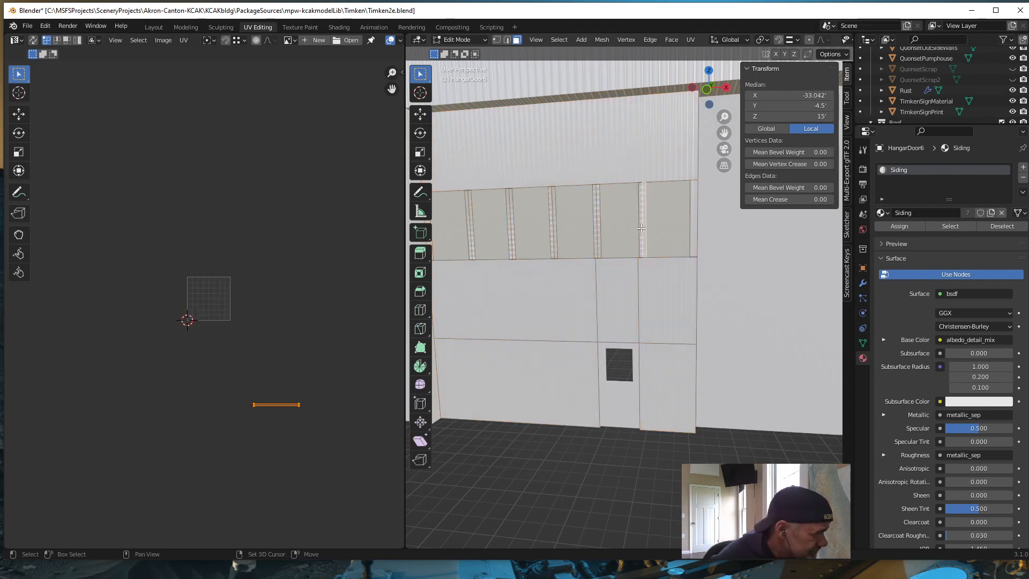
left_click(641, 228, "shift")
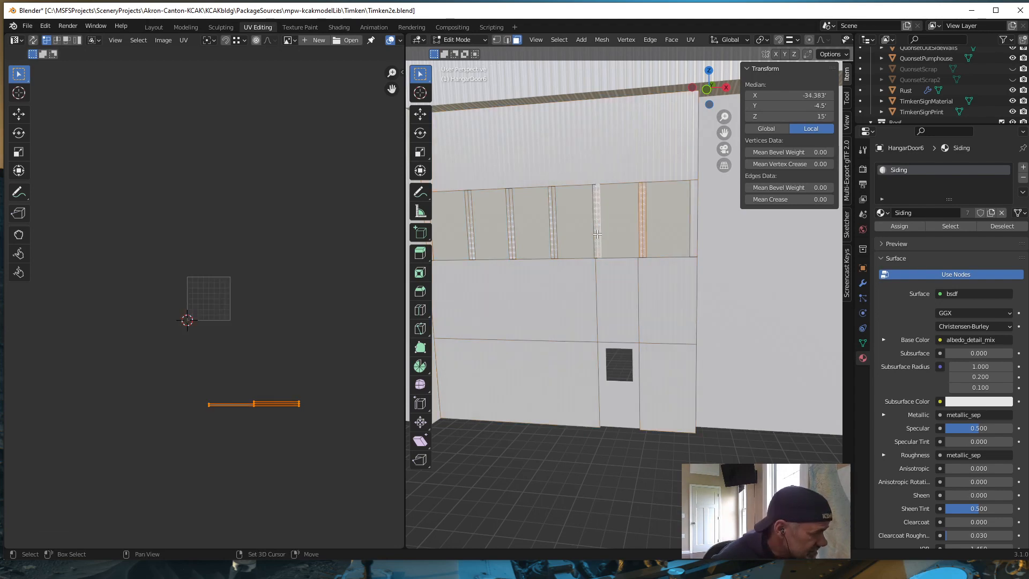
left_click(596, 234, "shift")
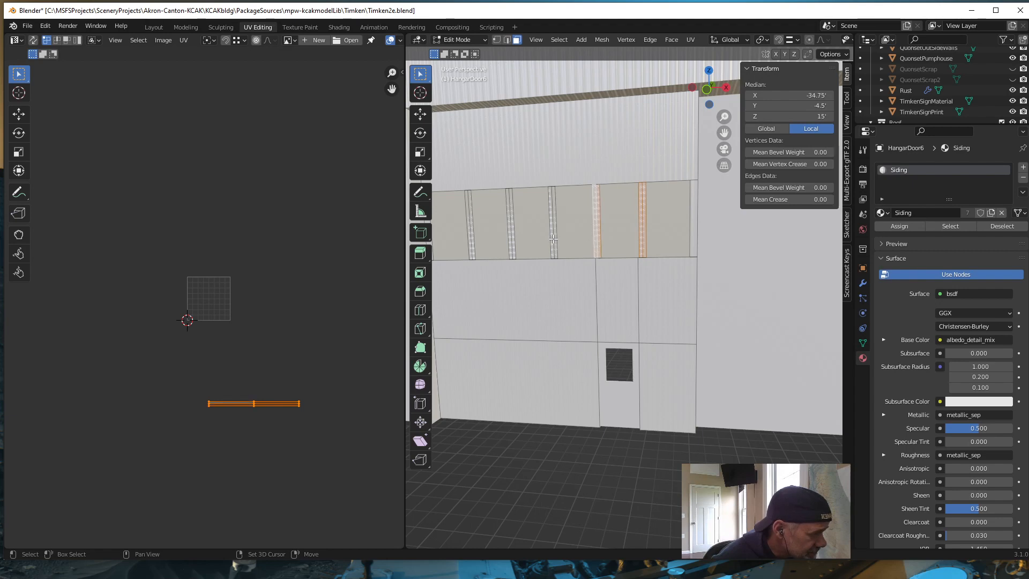
left_click(553, 241, "shift")
left_click(512, 246, "shift")
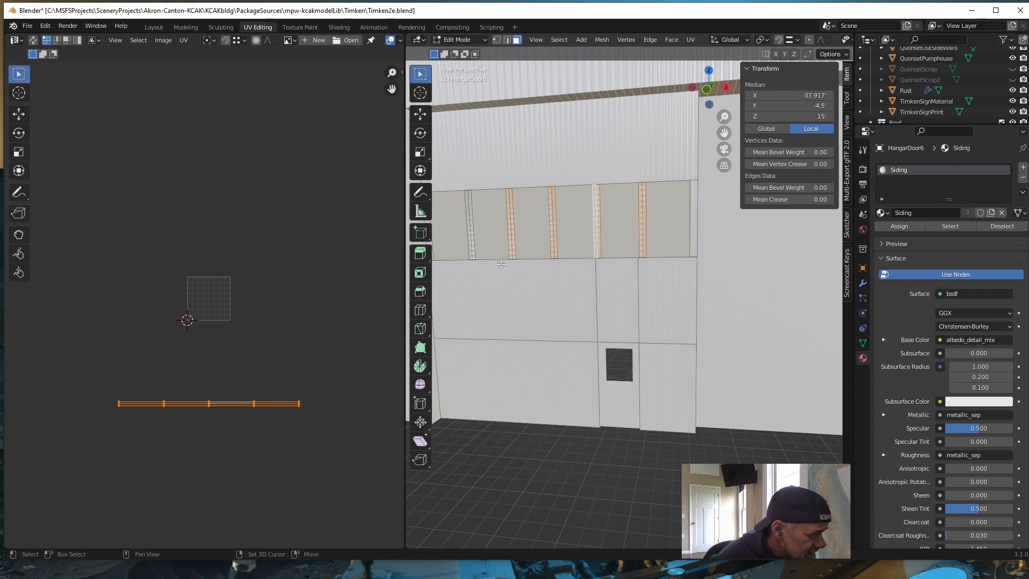
middle_click_drag(503, 265, 649, 257, "shift")
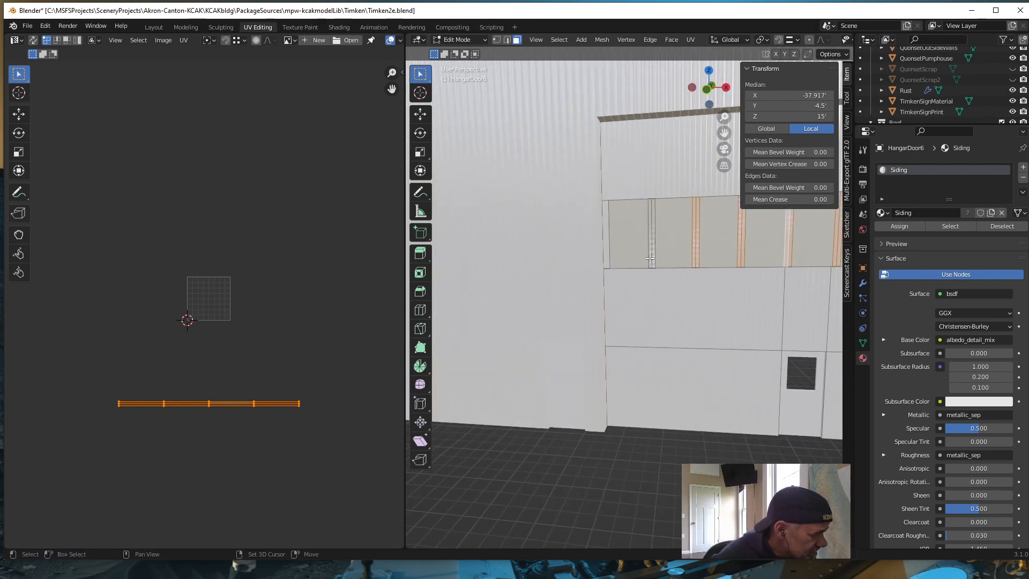
key("b")
left_click_drag(653, 254, 650, 259)
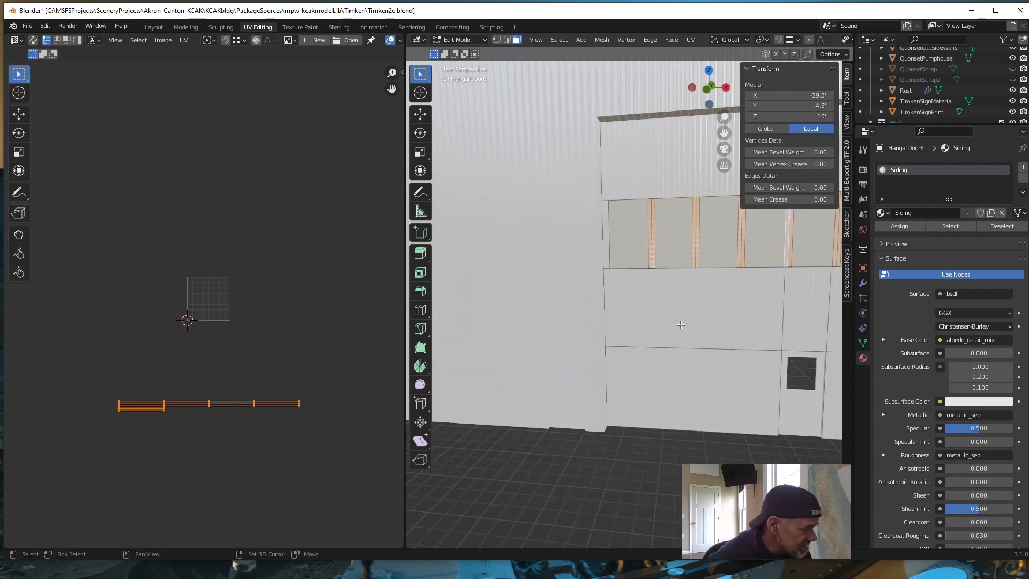
middle_click_drag(681, 324, 586, 344, "shift")
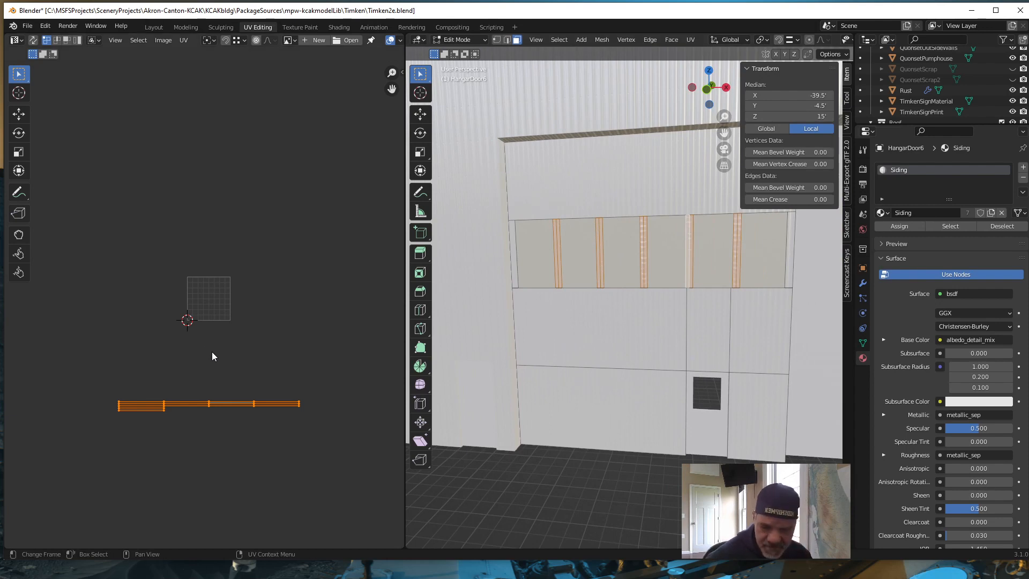
type("r90")
key("Return")
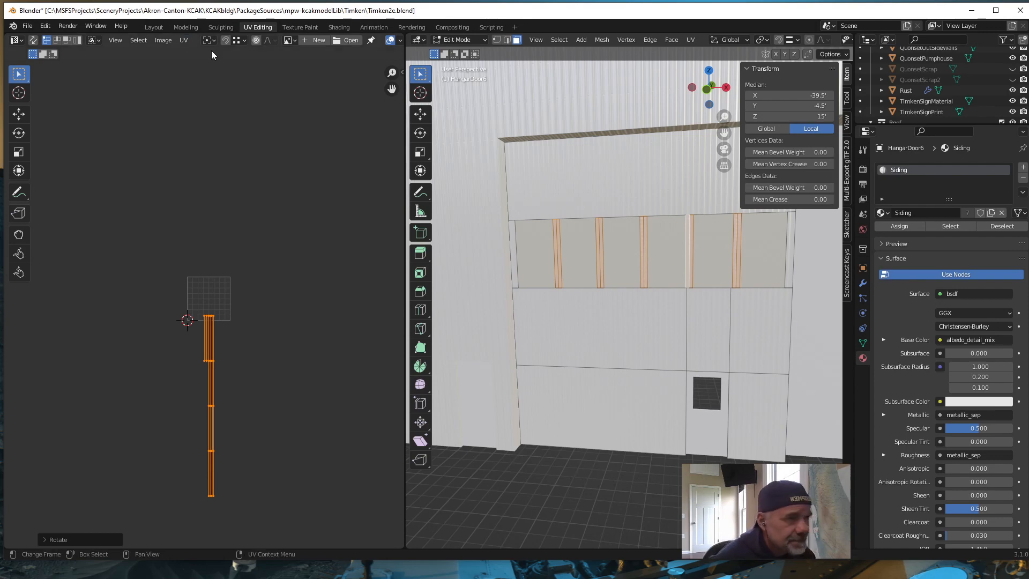
Return to the Layout workspace, deselect HangarDoor6 and examine the siding on the hangar front and its doors from several angles
left_click(156, 30)
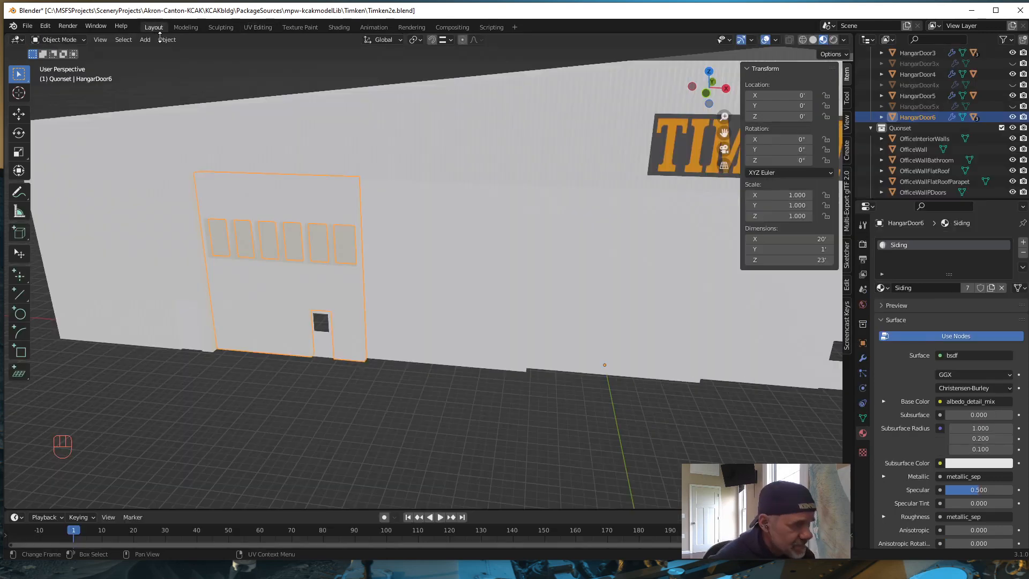
left_click(288, 418)
mouse_move(334, 411)
middle_mouse_down()
mouse_move(361, 395)
mouse_move(397, 390)
mouse_move(336, 414)
mouse_move(401, 394)
mouse_move(364, 409)
mouse_move(347, 411)
mouse_move(375, 400)
mouse_move(304, 411)
mouse_move(360, 375)
mouse_move(345, 387)
mouse_move(316, 375)
mouse_move(311, 359)
mouse_move(365, 388)
mouse_move(323, 423)
mouse_move(326, 402)
middle_mouse_up()
scroll(361, 372, "up", 4)
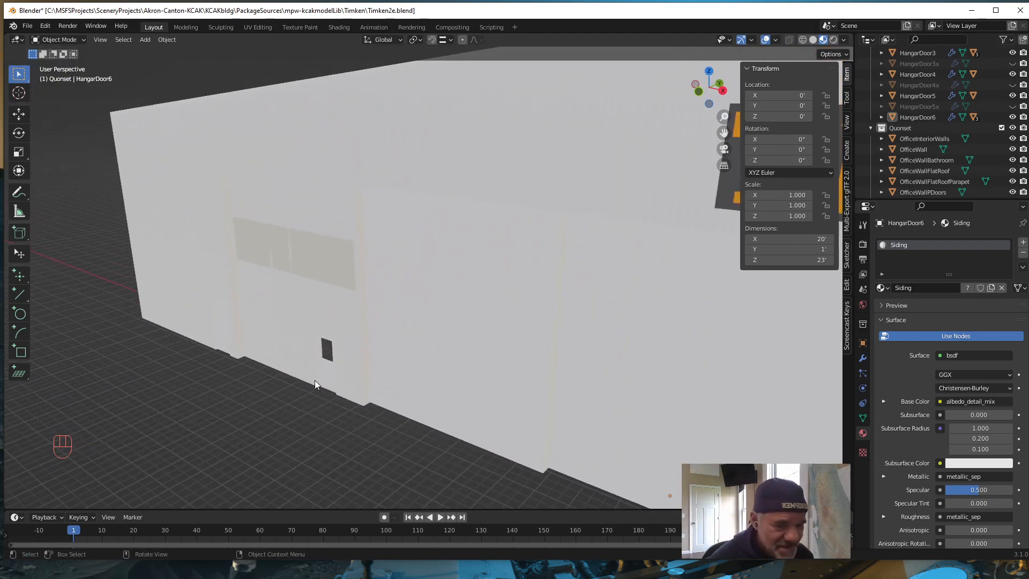
middle_click_drag(483, 296, 411, 296, "shift")
scroll(411, 294, "down", 4)
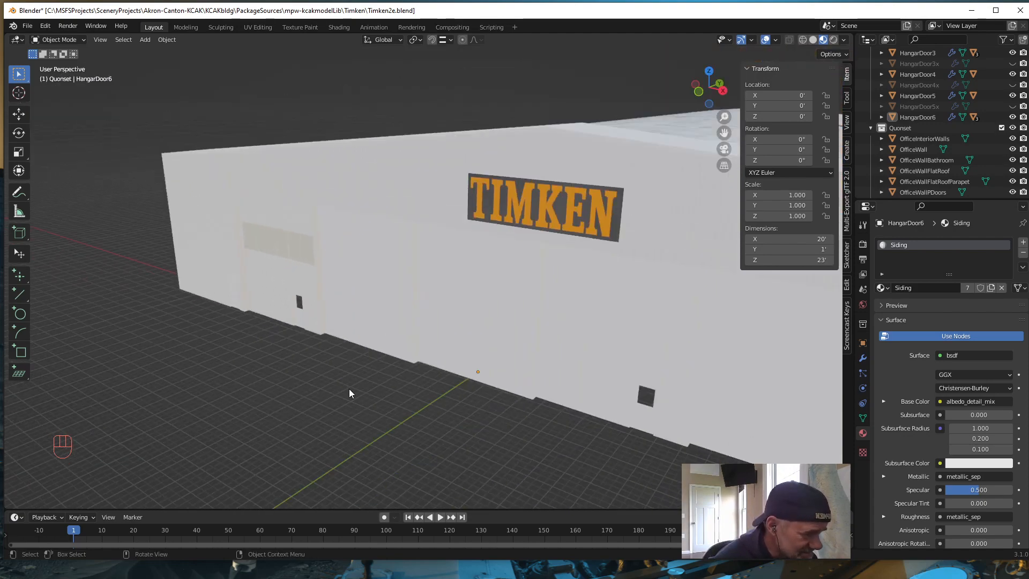
middle_click_drag(349, 389, 451, 385)
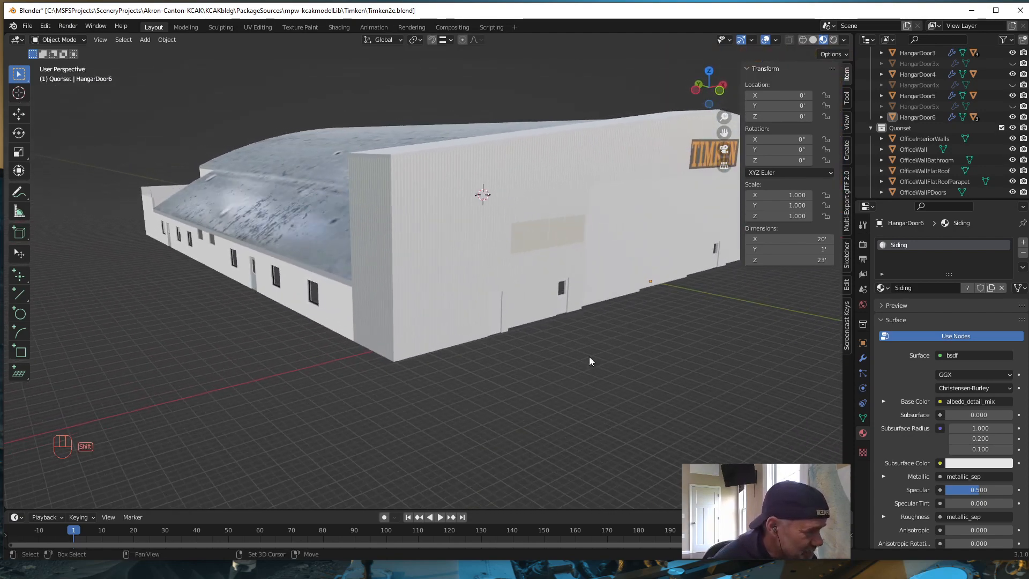
middle_click_drag(590, 357, 431, 359, "shift")
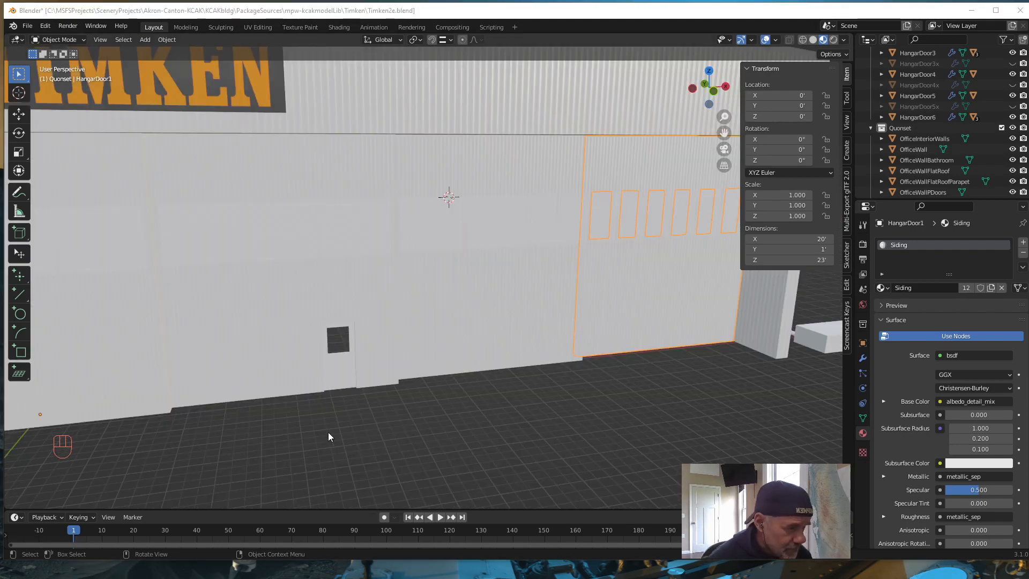
scroll(328, 437, "down", 5)
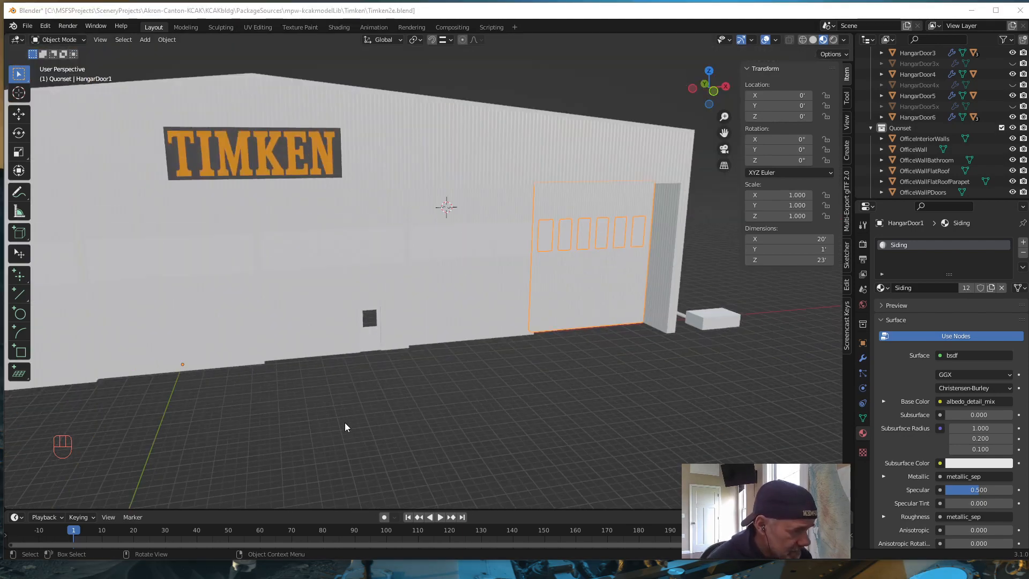
middle_click_drag(308, 431, 445, 387, "shift")
scroll(445, 387, "down", 2)
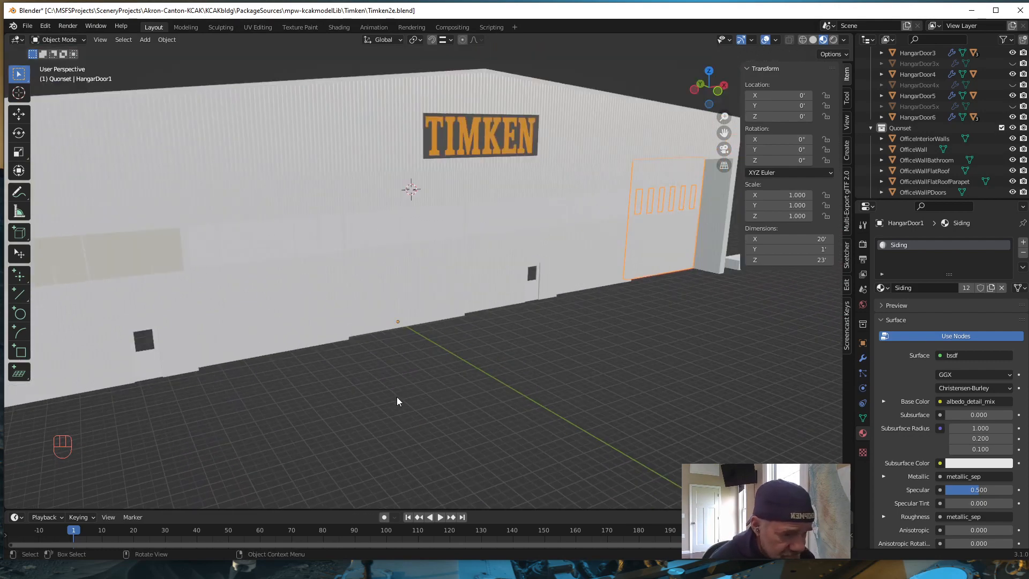
scroll(397, 401, "down", 2)
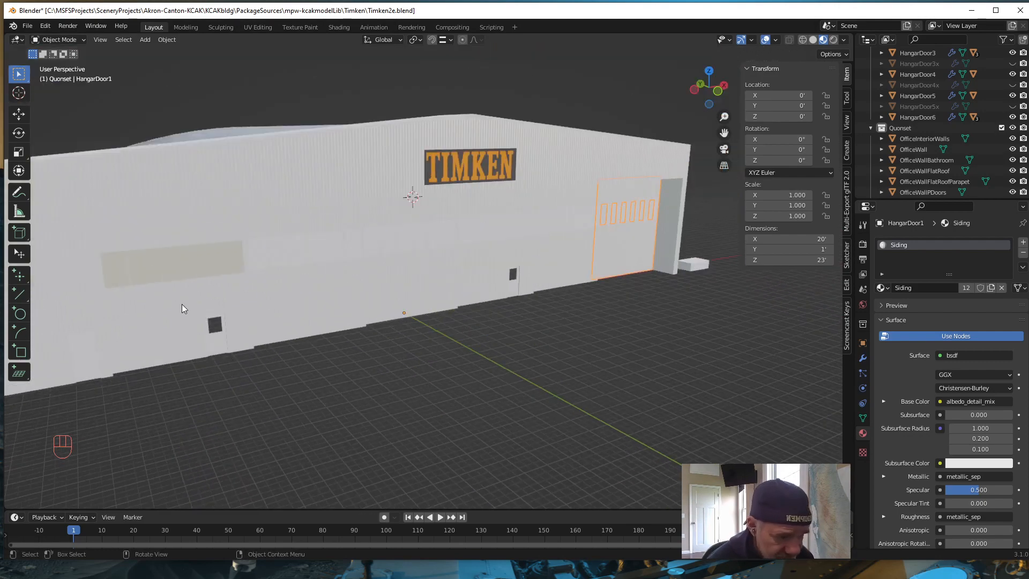
Select the HangarDoor6Fibre panel that covers the window band of the end door on the hangar front
middle_click_drag(301, 394, 368, 364, "shift")
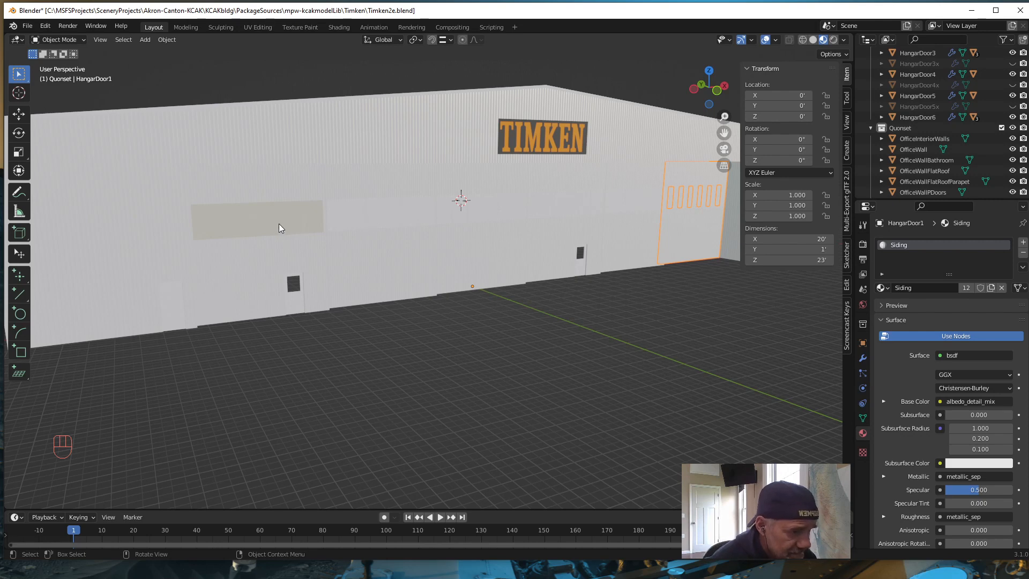
left_click(272, 229)
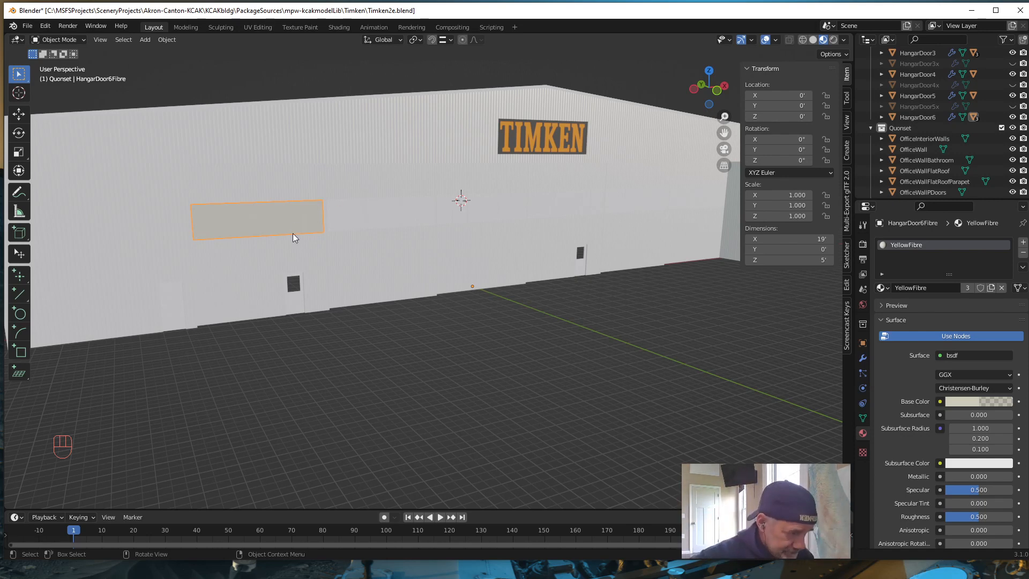
middle_click_drag(327, 316, 336, 322)
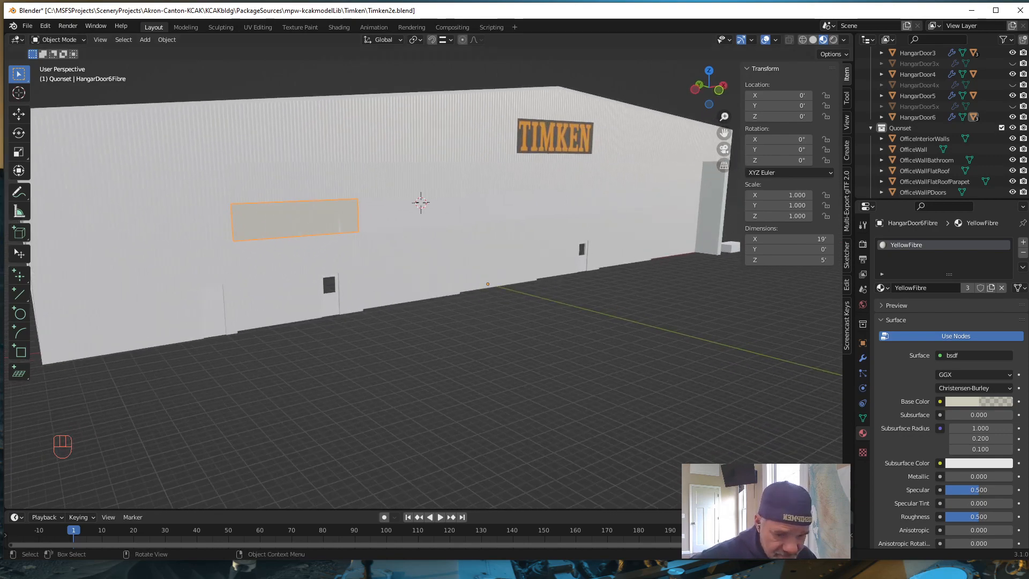
Switch to Google Earth Pro and examine the fibre window bands on the real Timken hangar's sliding doors
key("alt+Tab")
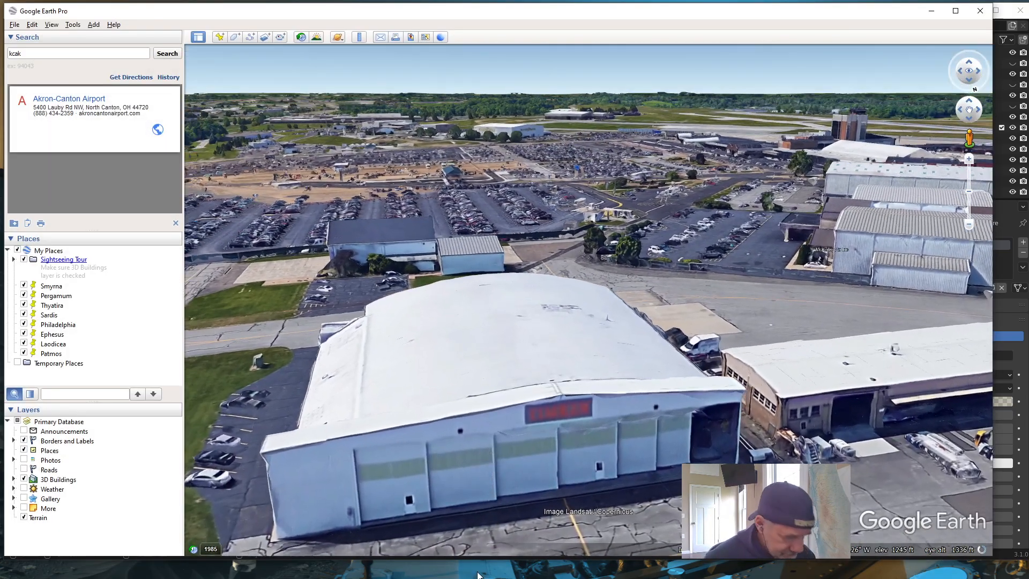
middle_click_drag(457, 489, 454, 475)
left_click_drag(464, 507, 480, 387)
scroll(466, 403, "up", 4)
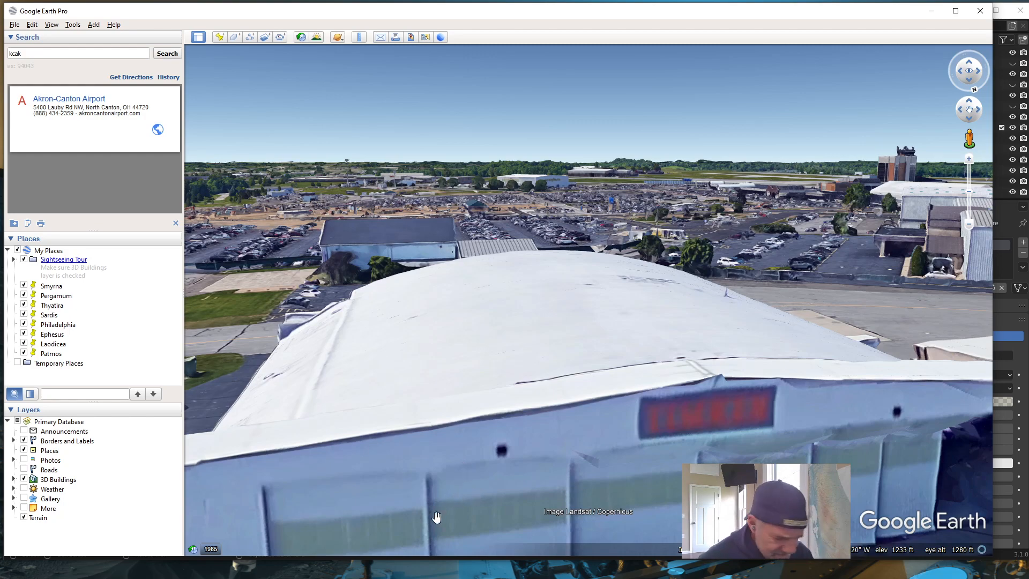
middle_click_drag(431, 505, 436, 501)
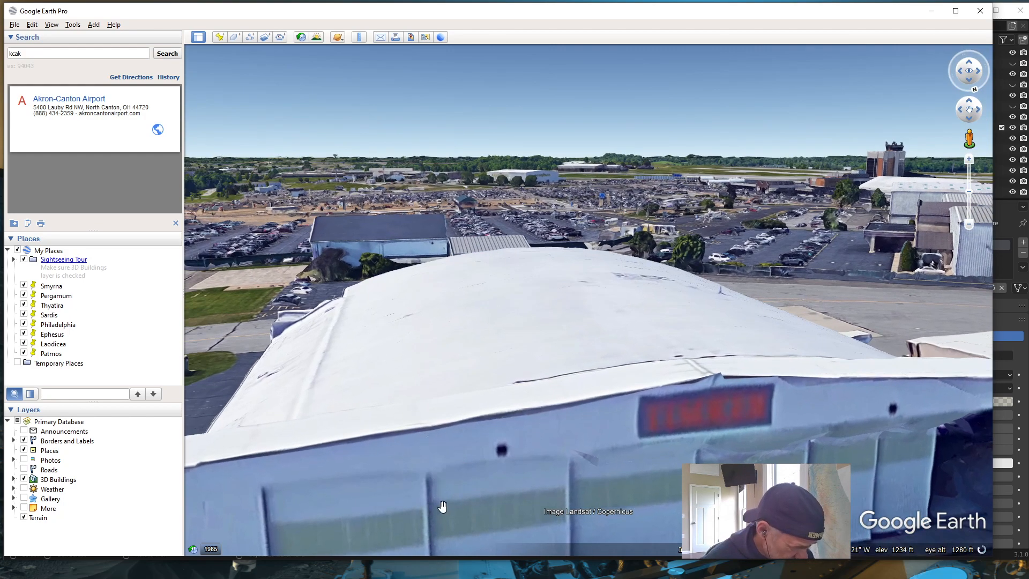
left_click_drag(443, 507, 441, 448)
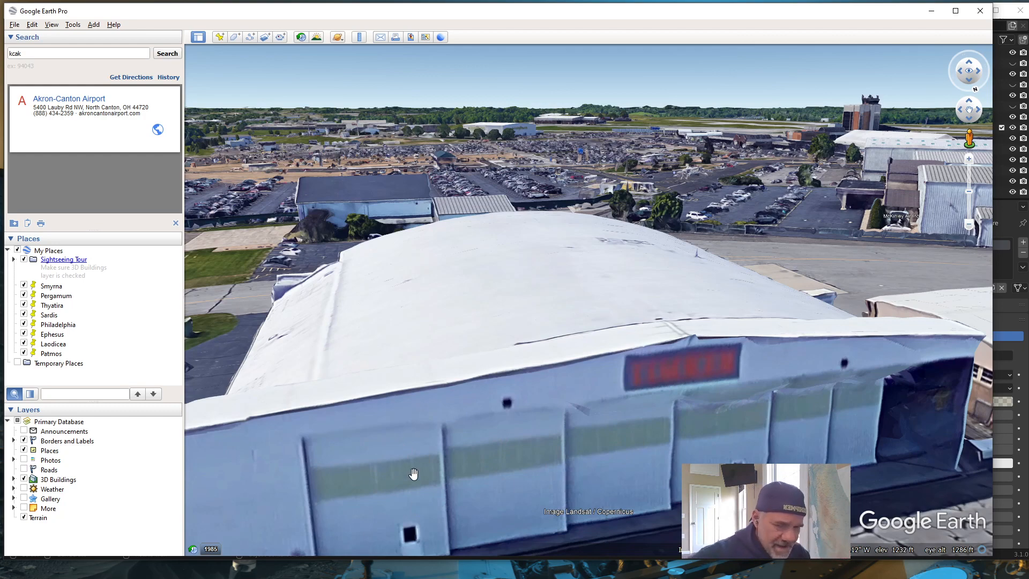
scroll(445, 445, "down", 3)
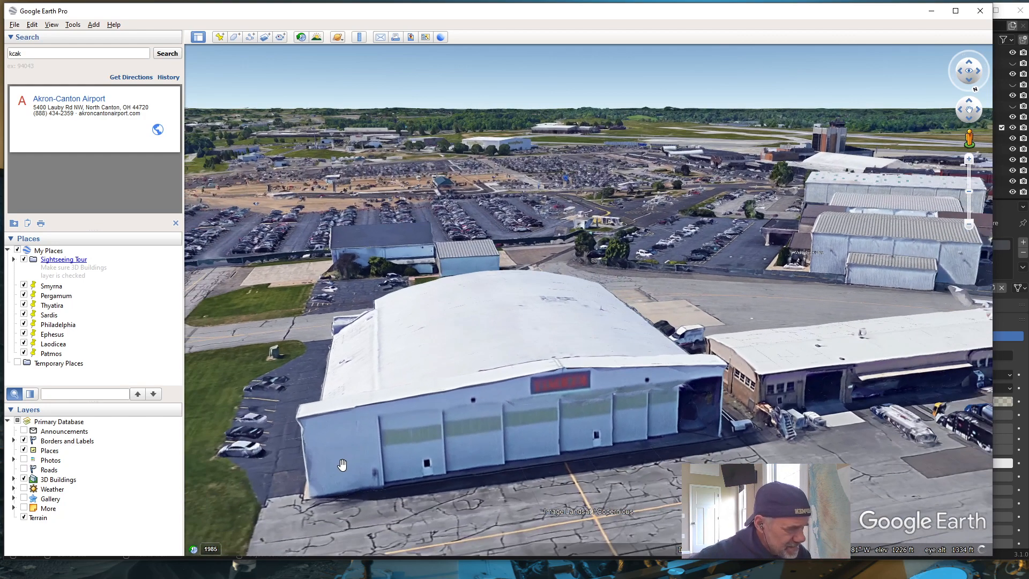
Examine the real hangar's end wall, office side and door front from around the building, and return to Blender
middle_click_drag(386, 433, 470, 474)
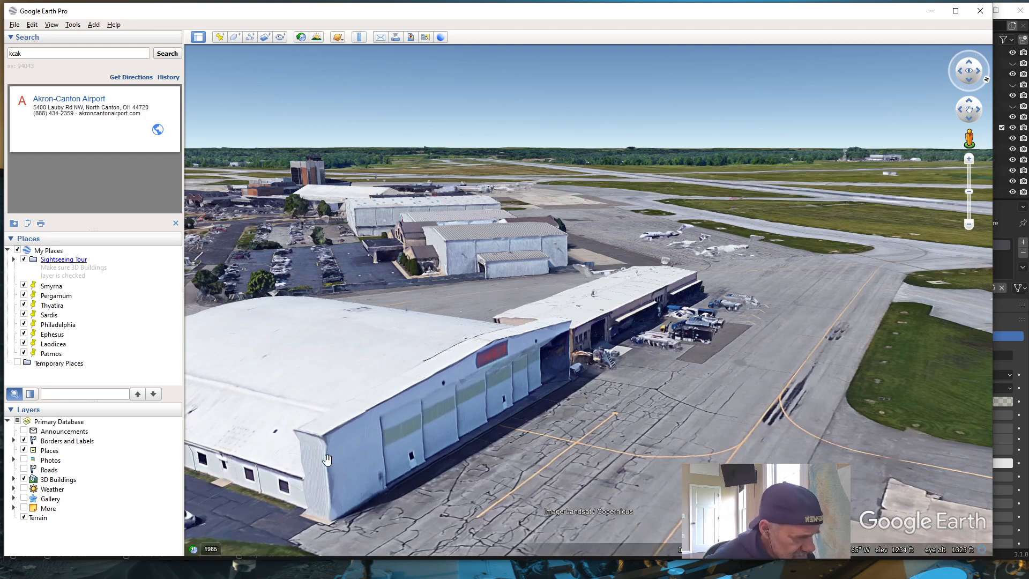
left_click_drag(327, 459, 291, 418)
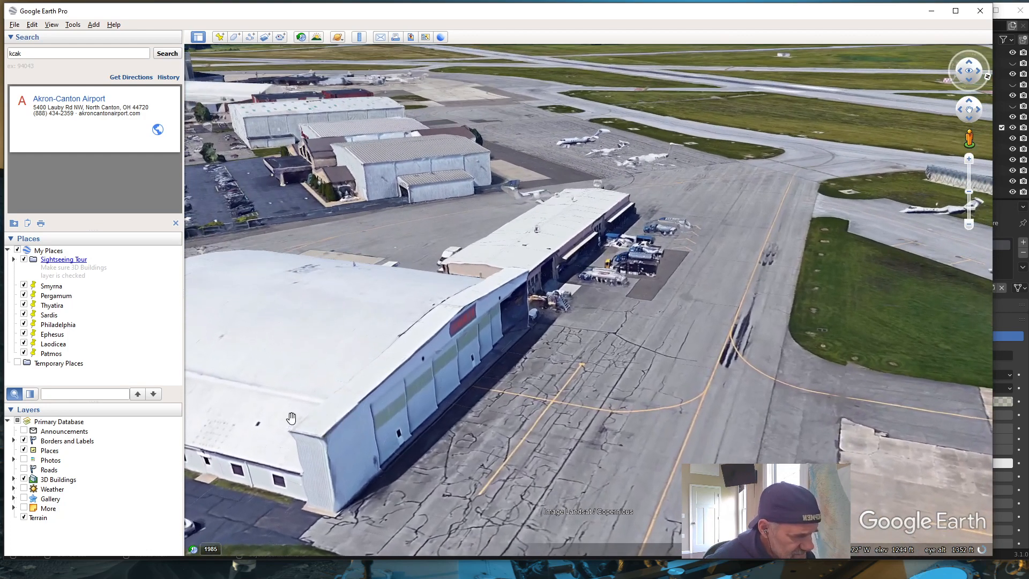
mouse_move(259, 415)
middle_mouse_down()
mouse_move(275, 416)
mouse_move(259, 418)
middle_mouse_up()
left_click_drag(259, 418, 648, 416)
middle_click_drag(354, 427, 638, 429)
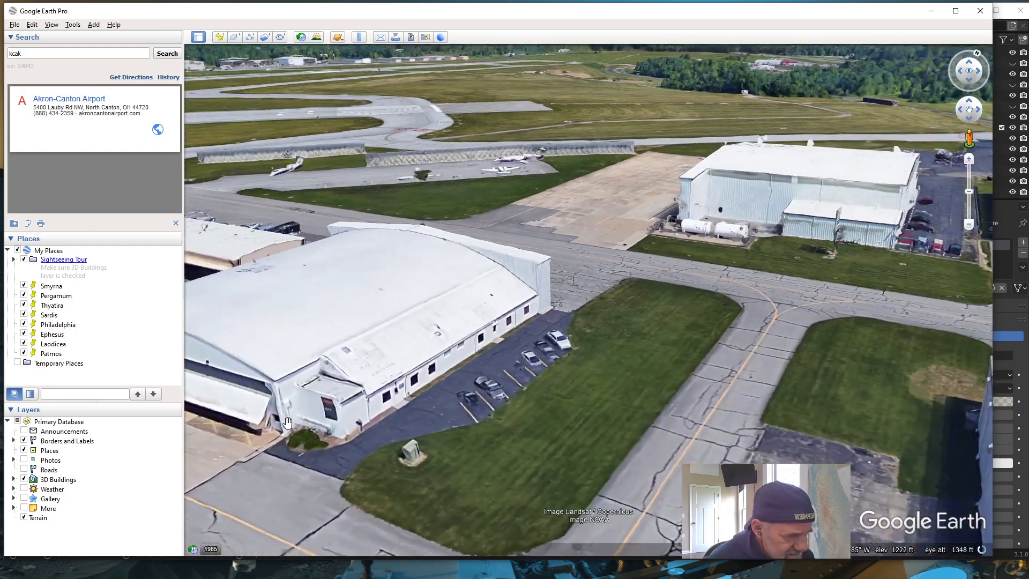
middle_click_drag(277, 396, 355, 440)
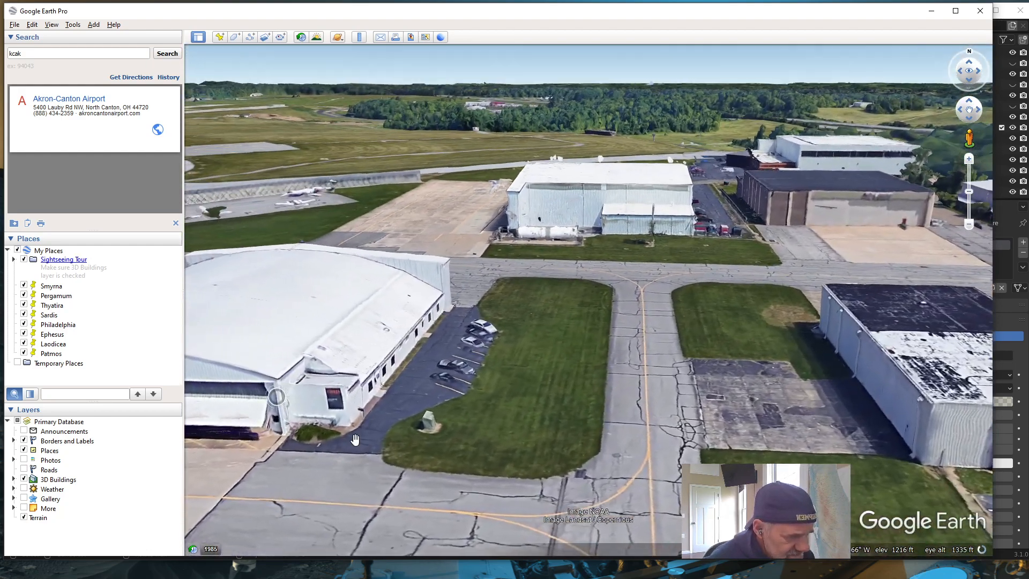
middle_click_drag(227, 411, 256, 433)
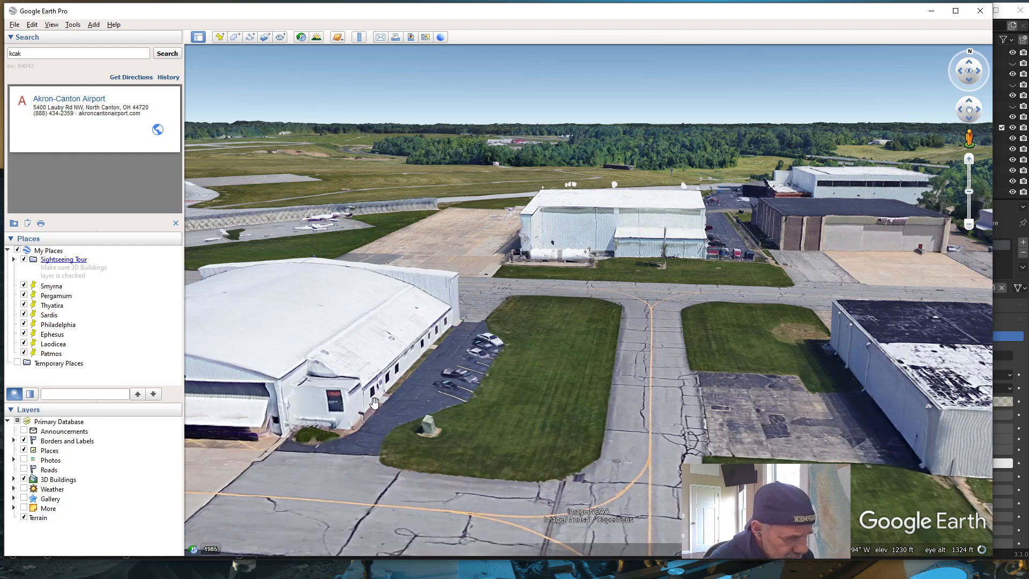
middle_click_drag(483, 370, 663, 427)
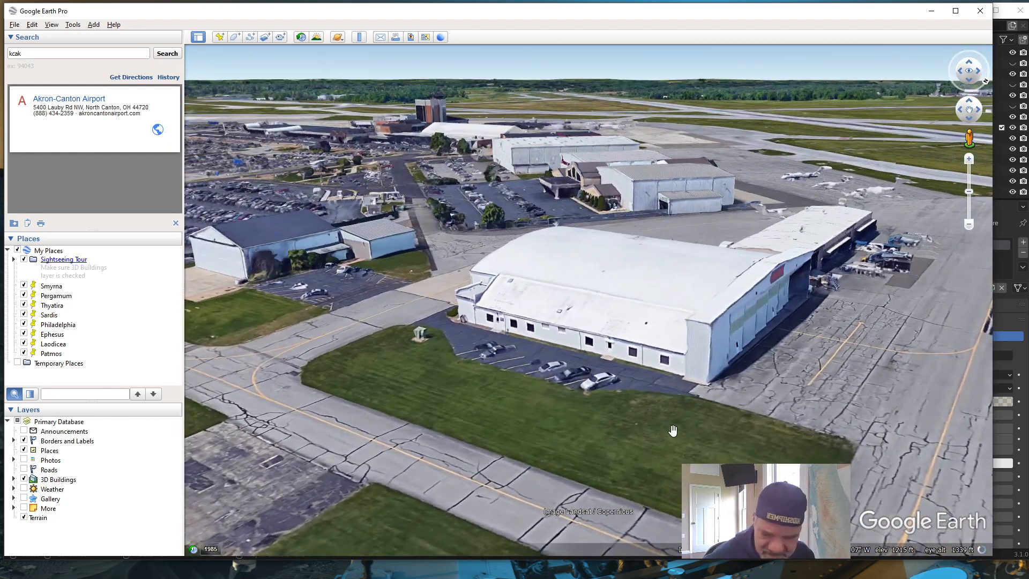
middle_click_drag(794, 411, 646, 435)
left_click_drag(752, 390, 379, 462)
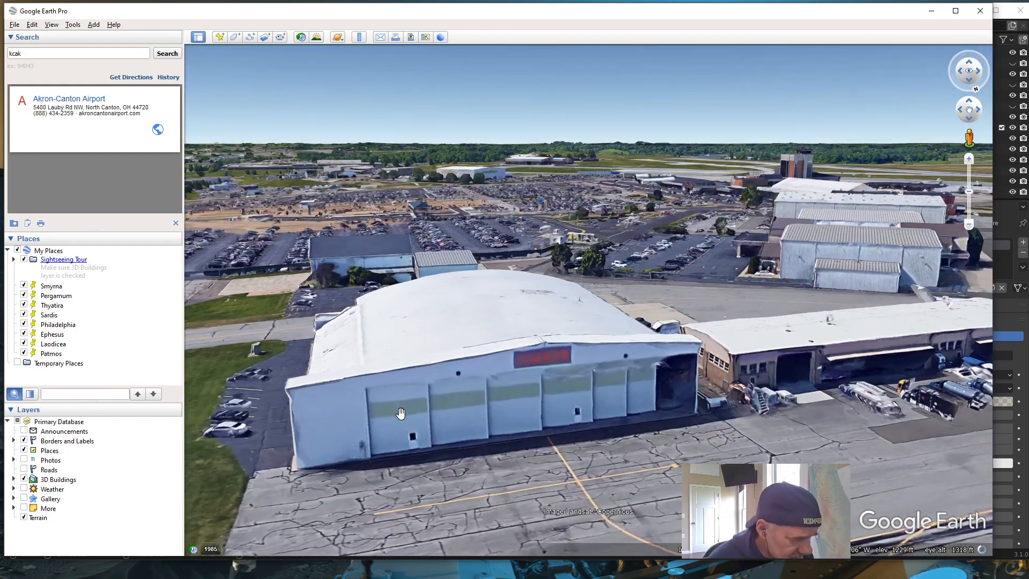
middle_click_drag(397, 444, 394, 457)
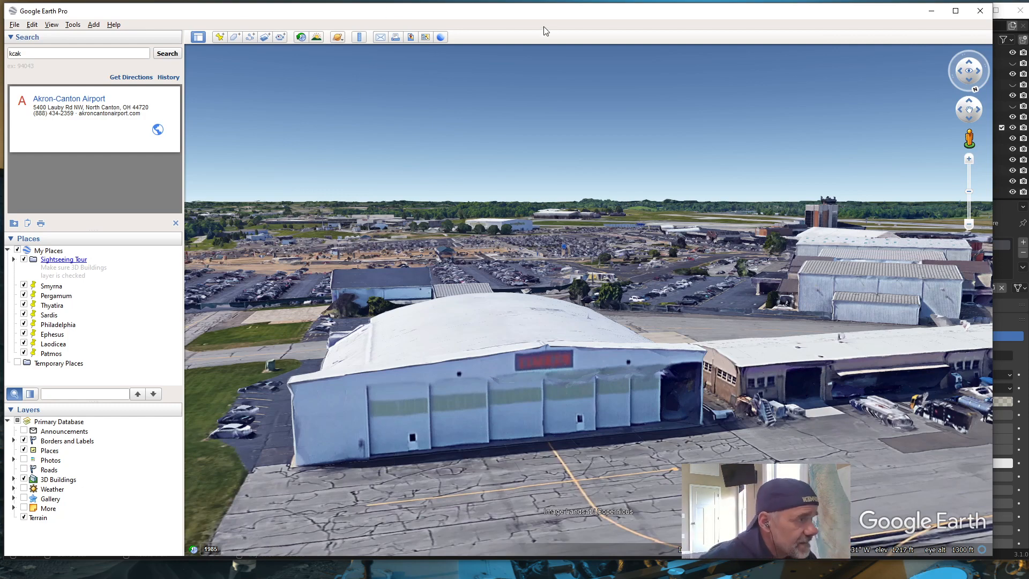
left_click(932, 11)
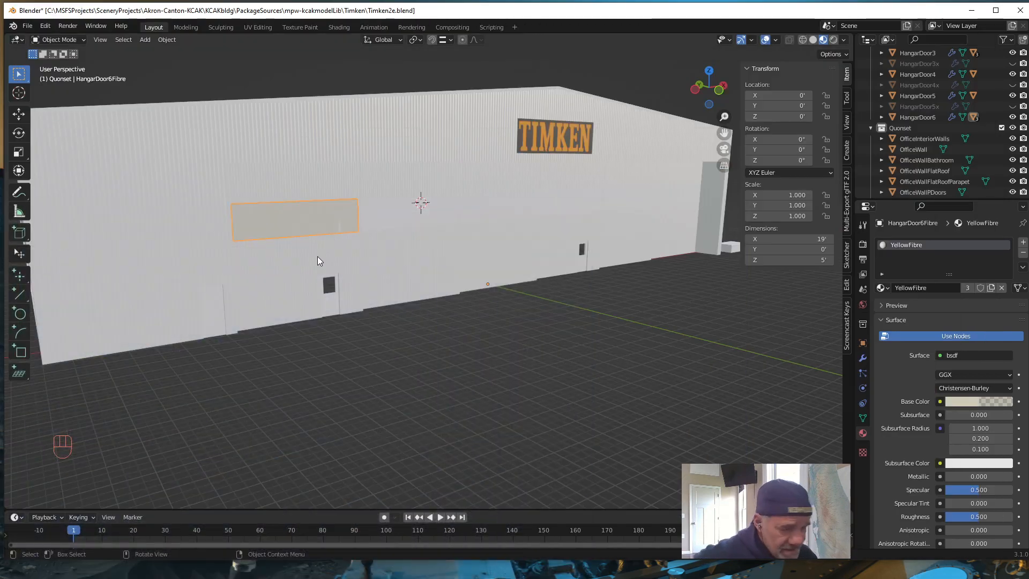
Examine how the HangarDoor6Fibre panel sits against the door mullions and siding, both close up and from a distance
middle_click_drag(228, 297, 350, 313, "shift")
scroll(322, 318, "up", 3)
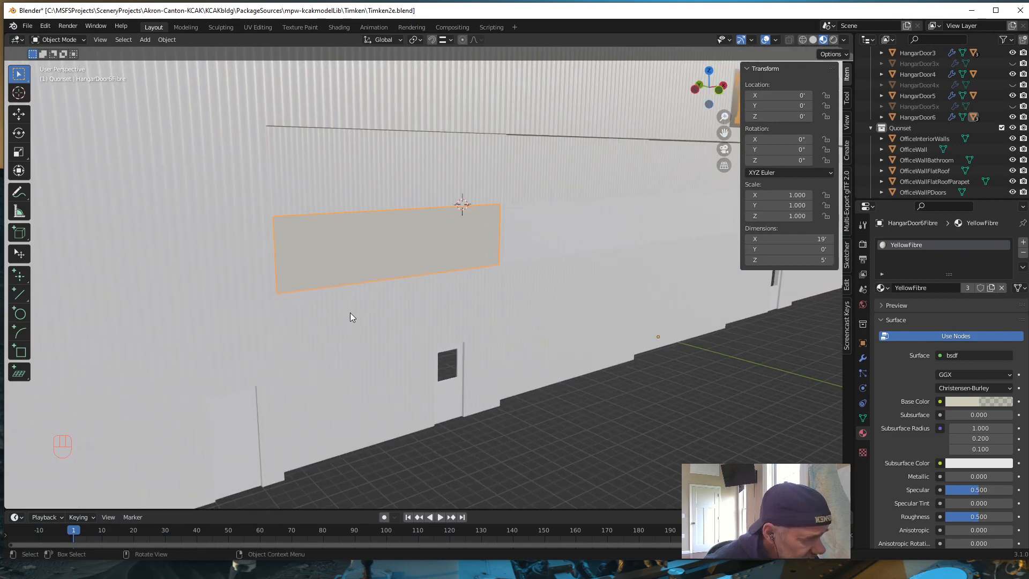
scroll(358, 305, "up", 3)
scroll(365, 296, "up", 2)
scroll(364, 298, "down", 2)
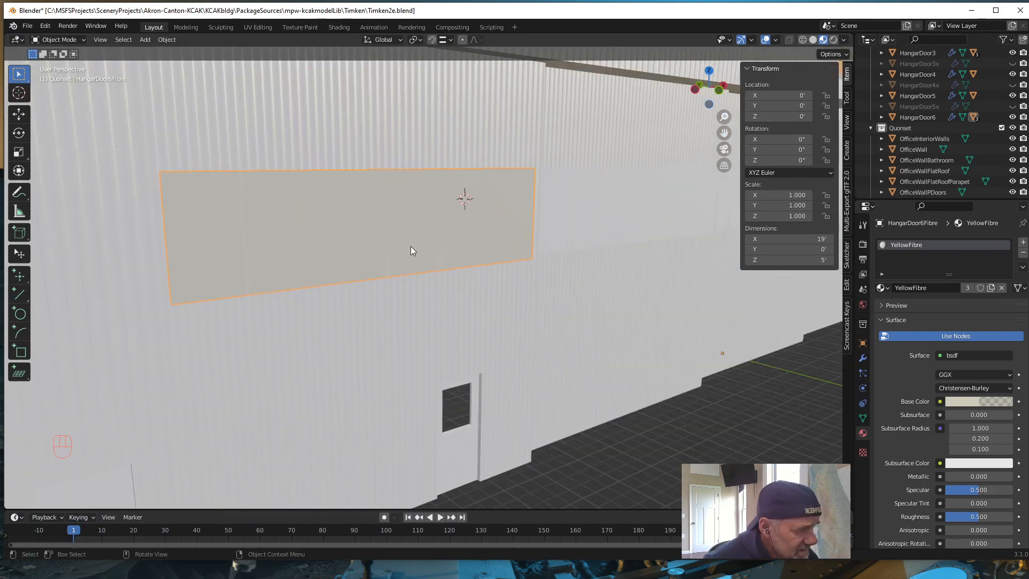
scroll(392, 276, "up", 2)
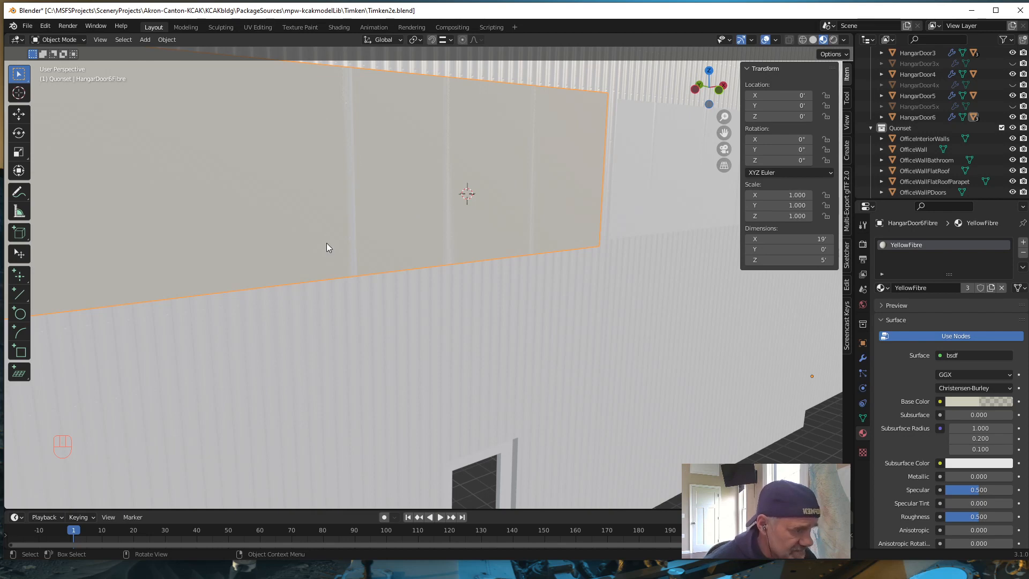
scroll(328, 246, "down", 3)
mouse_move(291, 271)
middle_mouse_down()
mouse_move(303, 272)
mouse_move(291, 271)
middle_mouse_up()
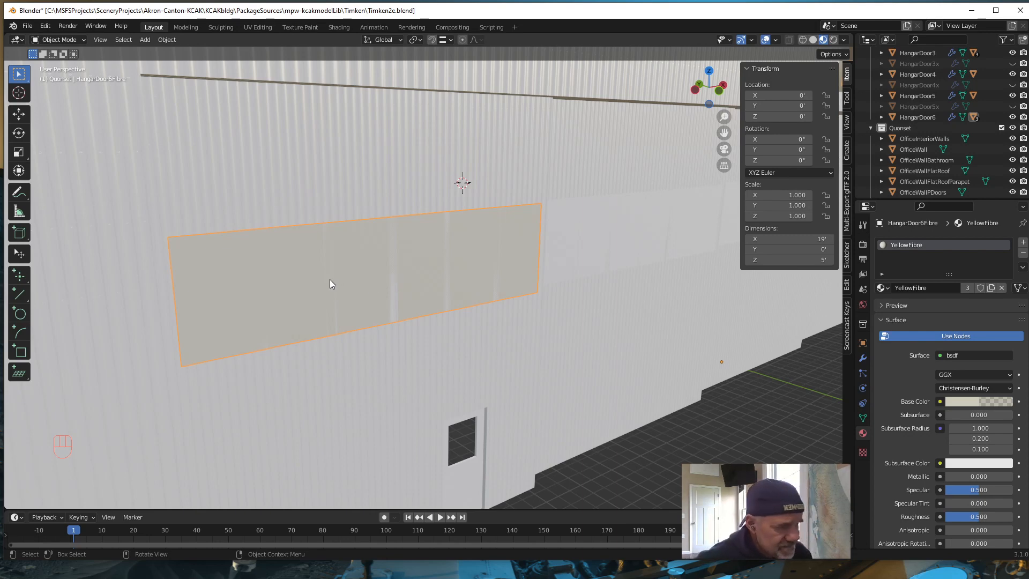
scroll(418, 284, "down", 3)
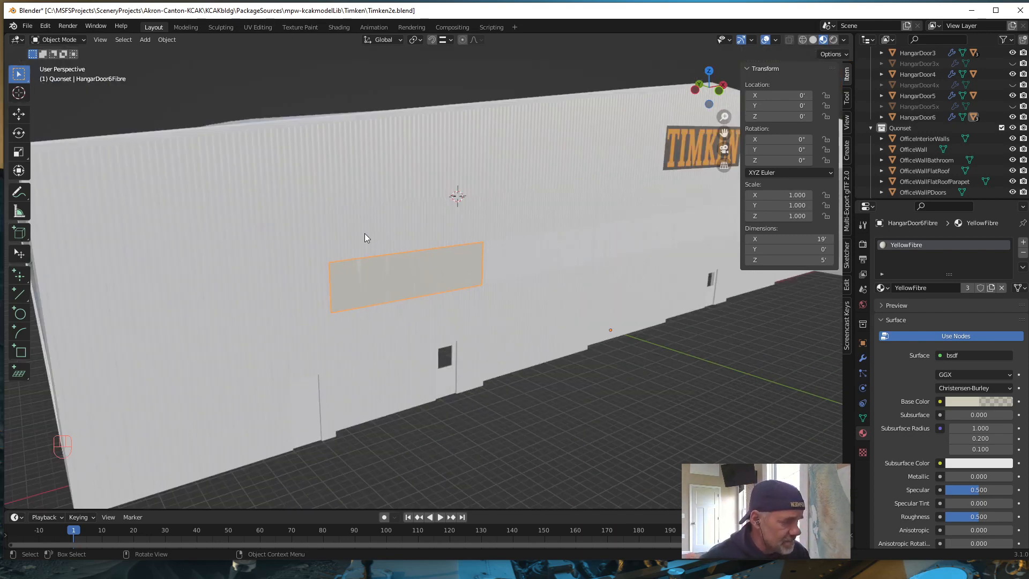
scroll(367, 240, "down", 6)
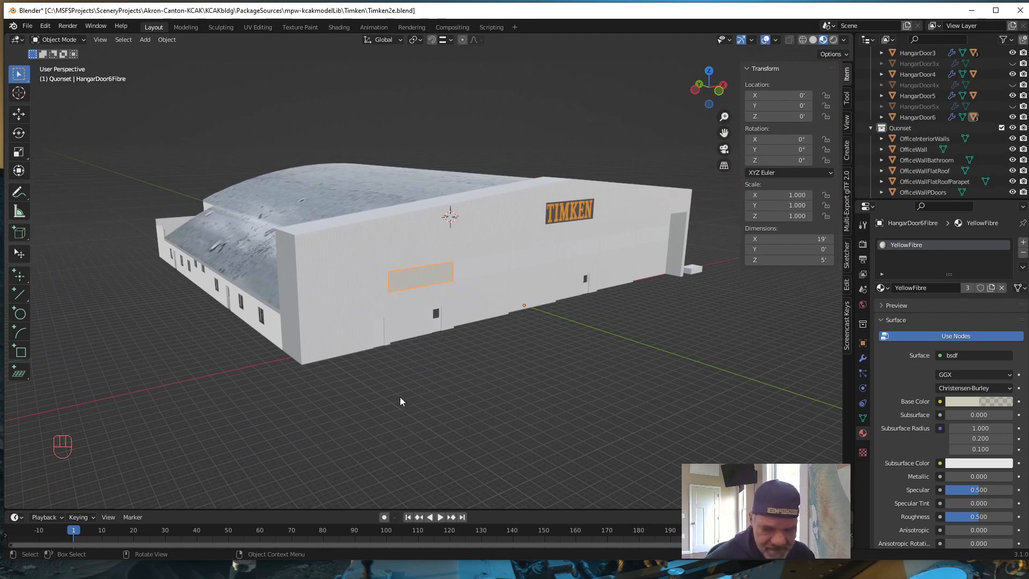
Move the HangarDoor6Fibre panel -0.1' along the global Y axis
key("grave")
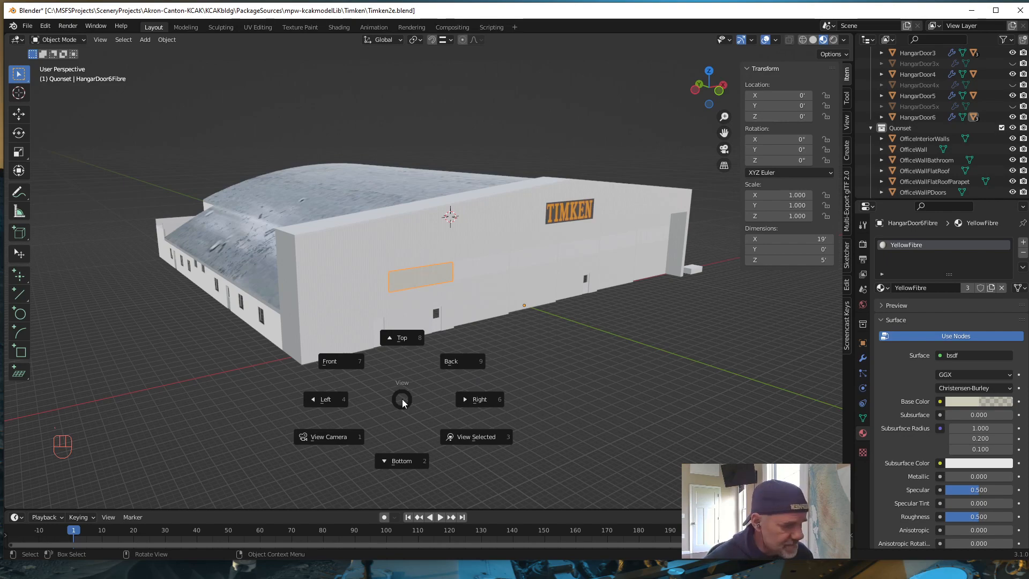
key("8")
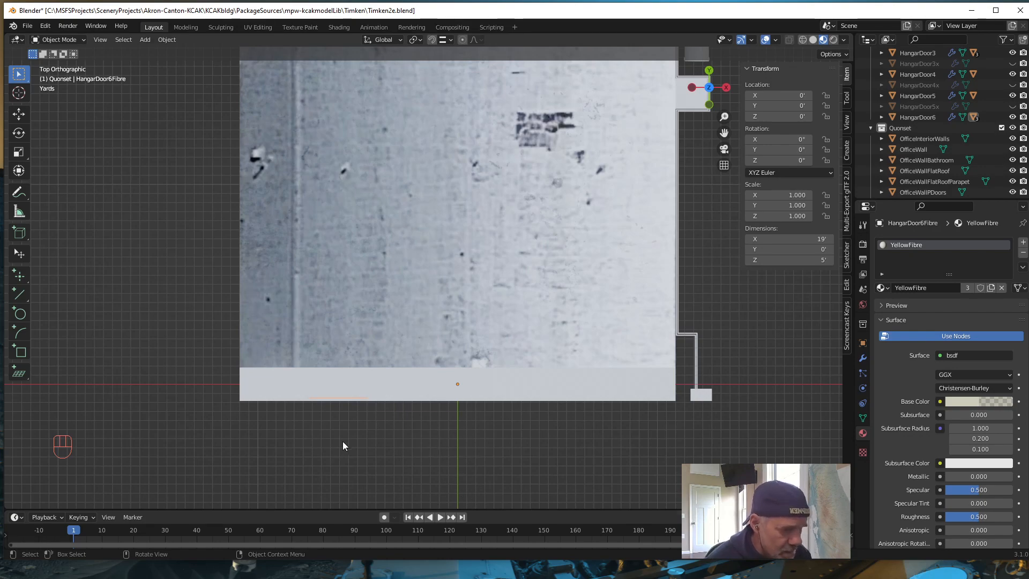
middle_click_drag(343, 442, 368, 352)
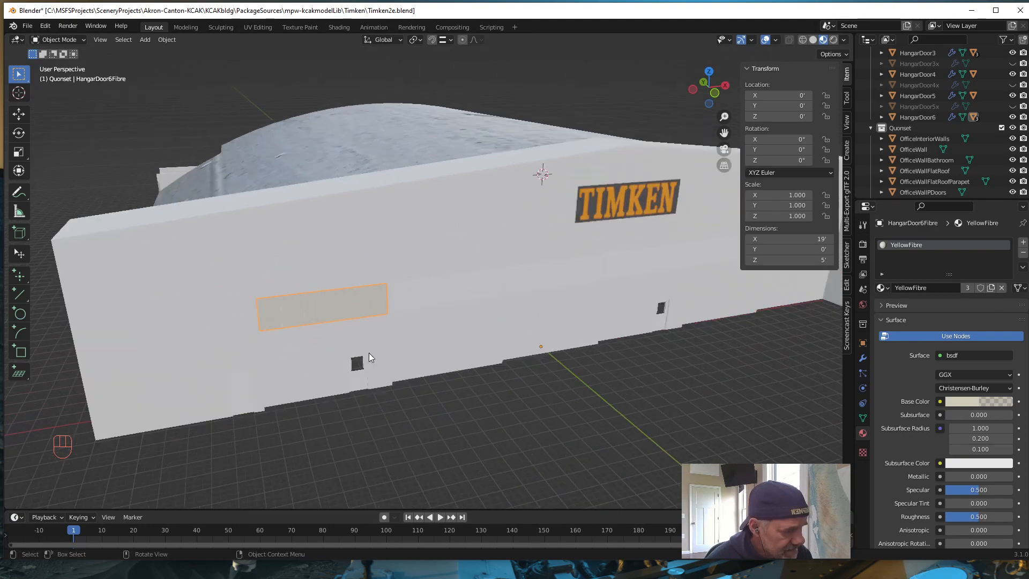
scroll(332, 370, "up", 4)
middle_click_drag(294, 412, 422, 374, "shift")
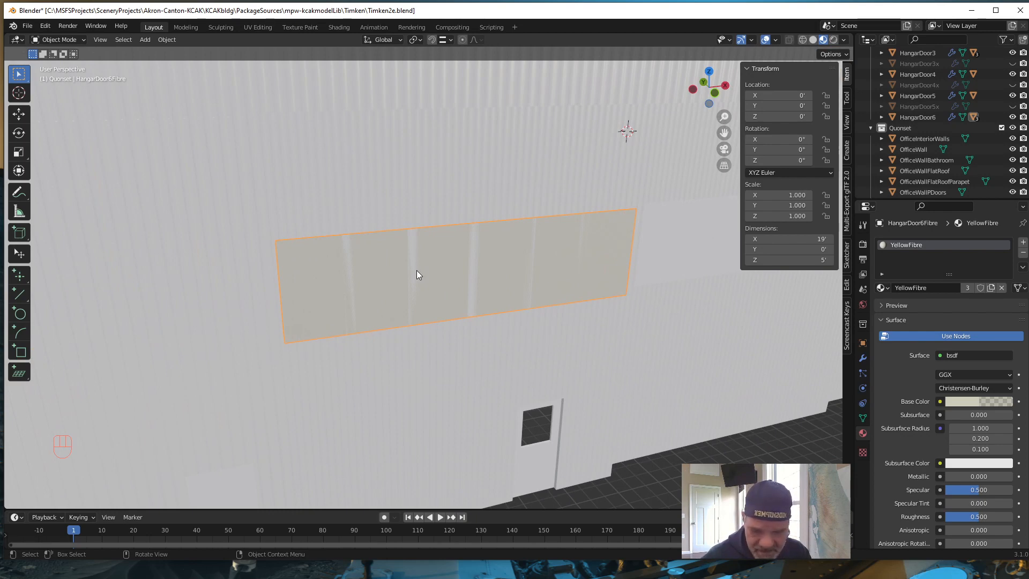
key("g")
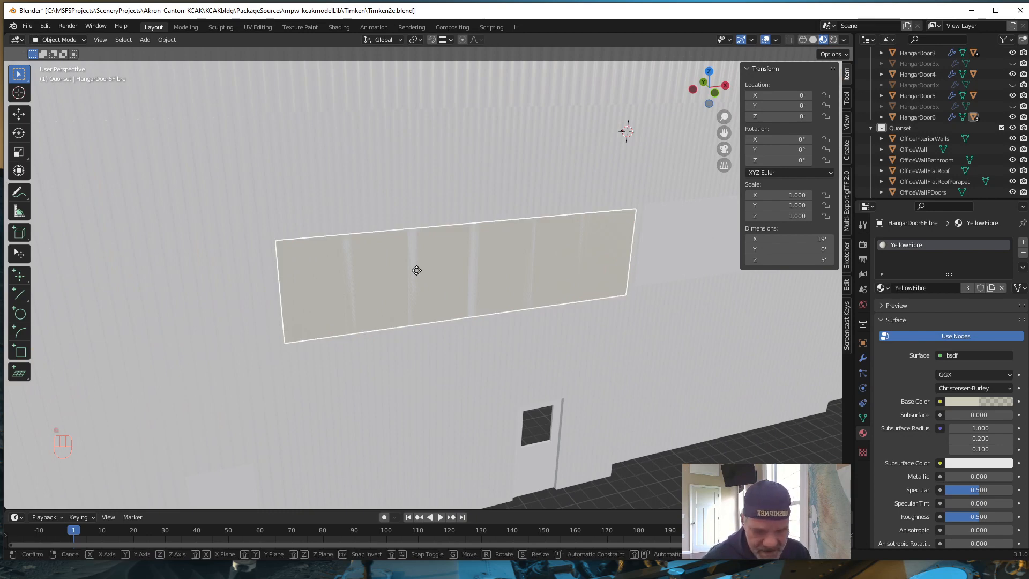
key("y")
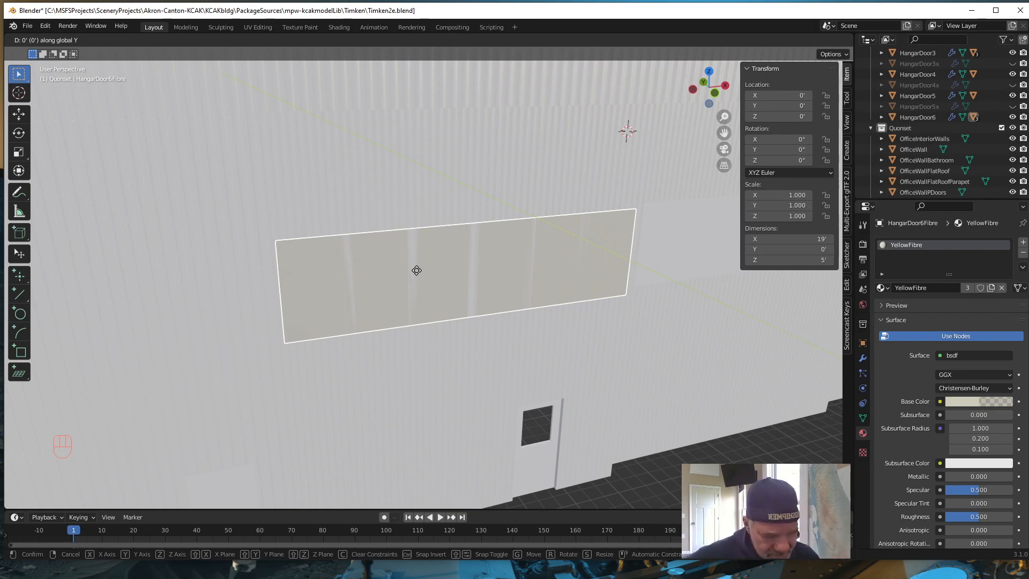
key("KP_Subtract")
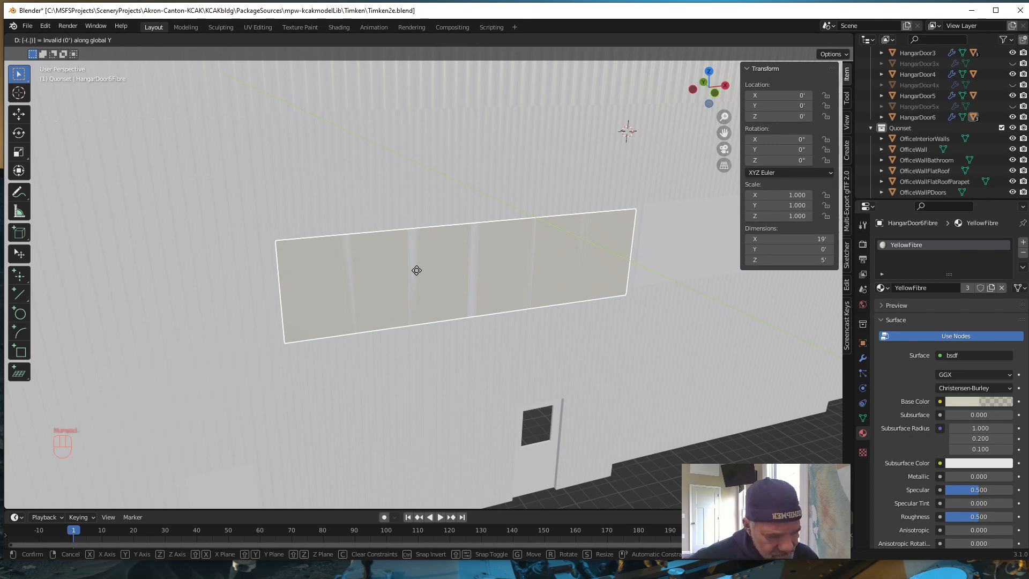
key("KP_1")
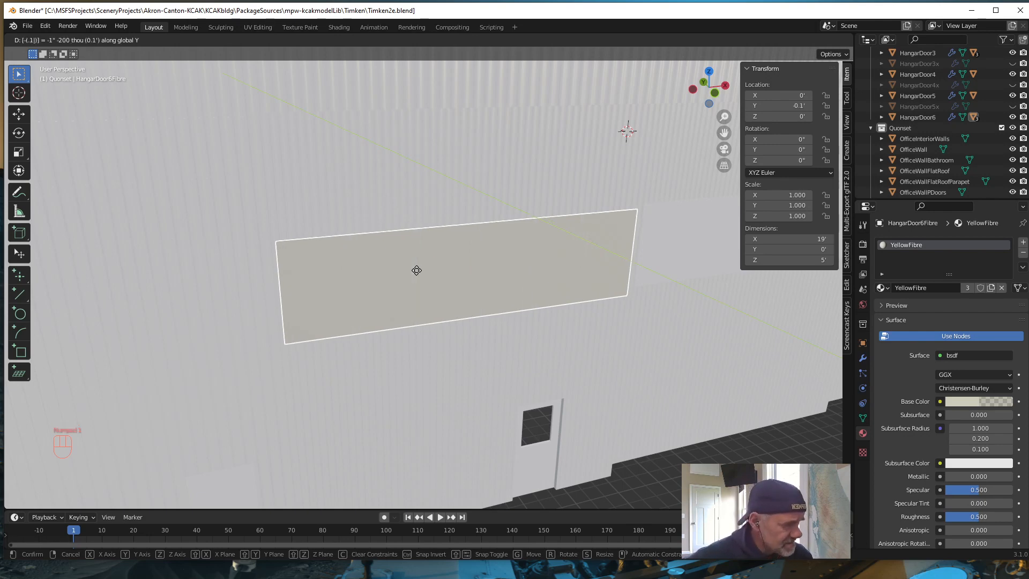
key("KP_Enter")
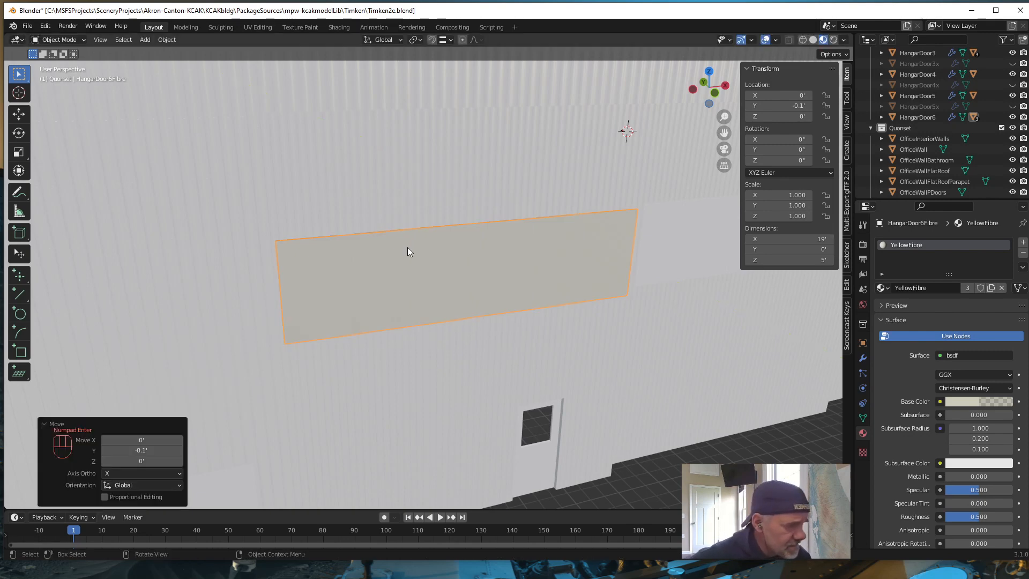
Inspect the shifted HangarDoor6Fibre panel's edge and its offset from the door from the opposite angle
middle_click_drag(459, 385, 508, 363)
scroll(507, 362, "up", 5)
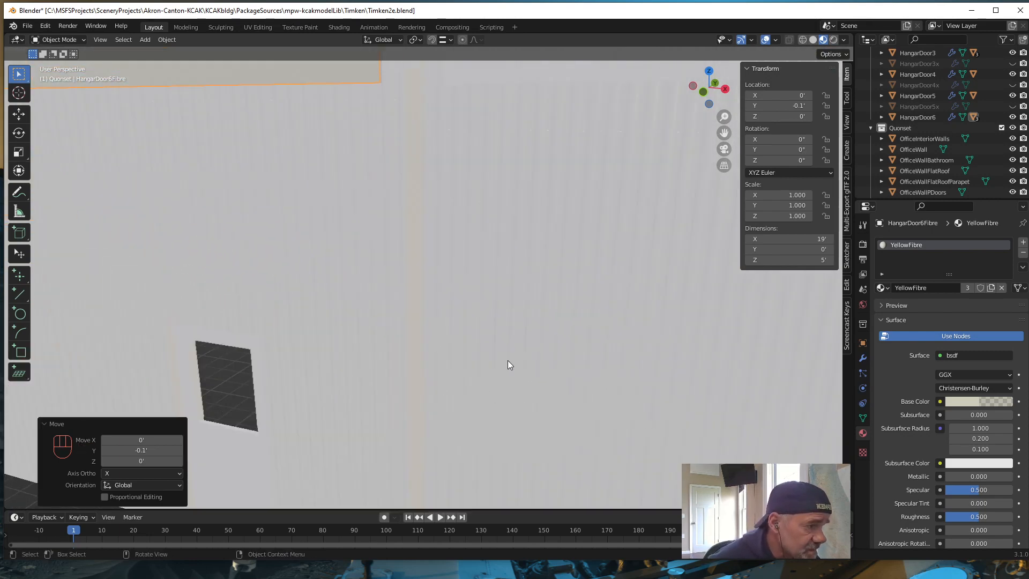
scroll(506, 359, "down", 1)
scroll(489, 423, "up", 3)
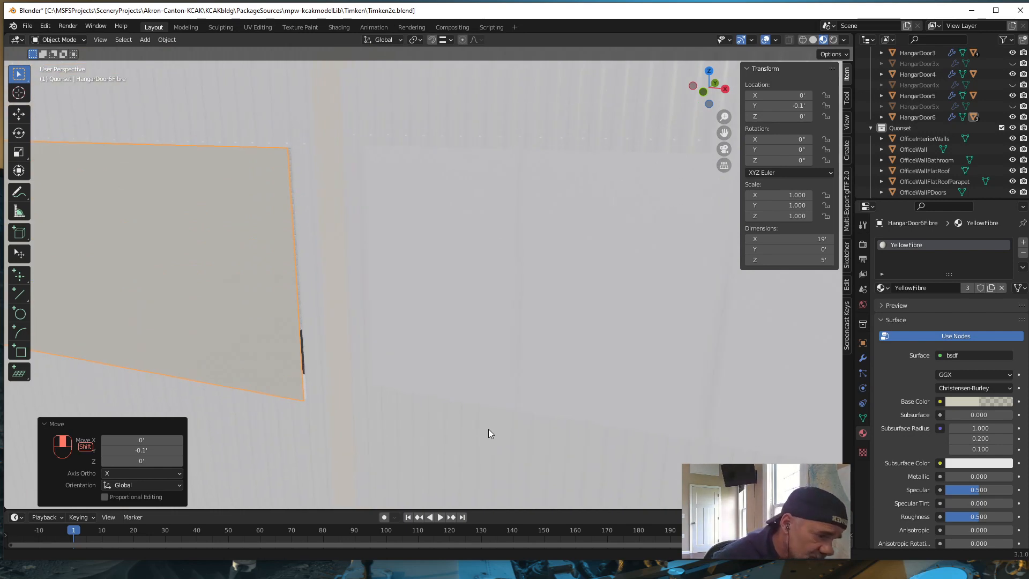
mouse_move(490, 429)
middle_mouse_down("shift")
mouse_move(510, 405)
mouse_move(504, 413)
middle_mouse_up("shift")
scroll(502, 413, "down", 4)
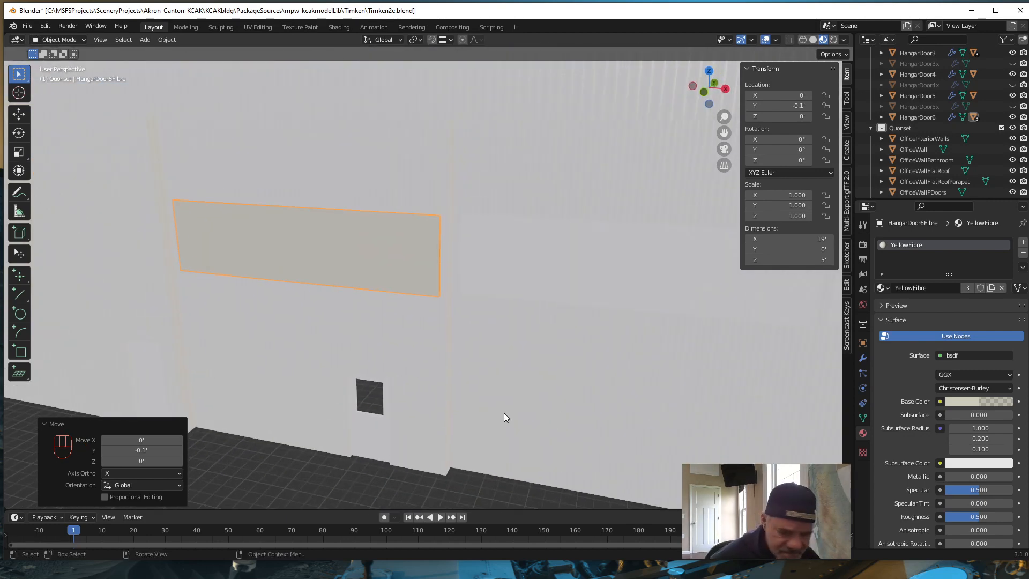
Undo the HangarDoor6Fibre panel's move along Y and check how it meets the door siding up close
key("ctrl+z")
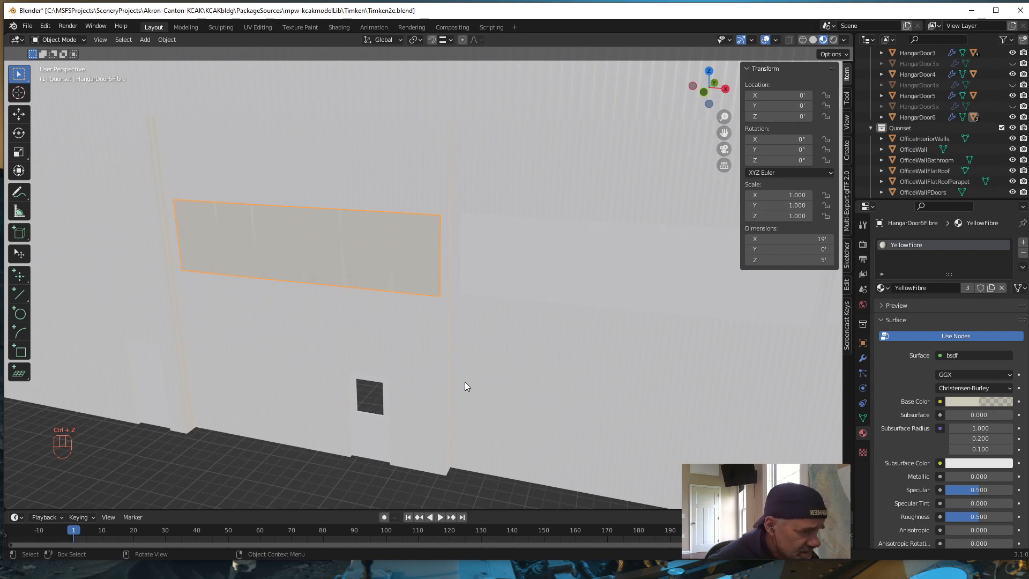
scroll(462, 384, "up", 2)
scroll(464, 386, "down", 1)
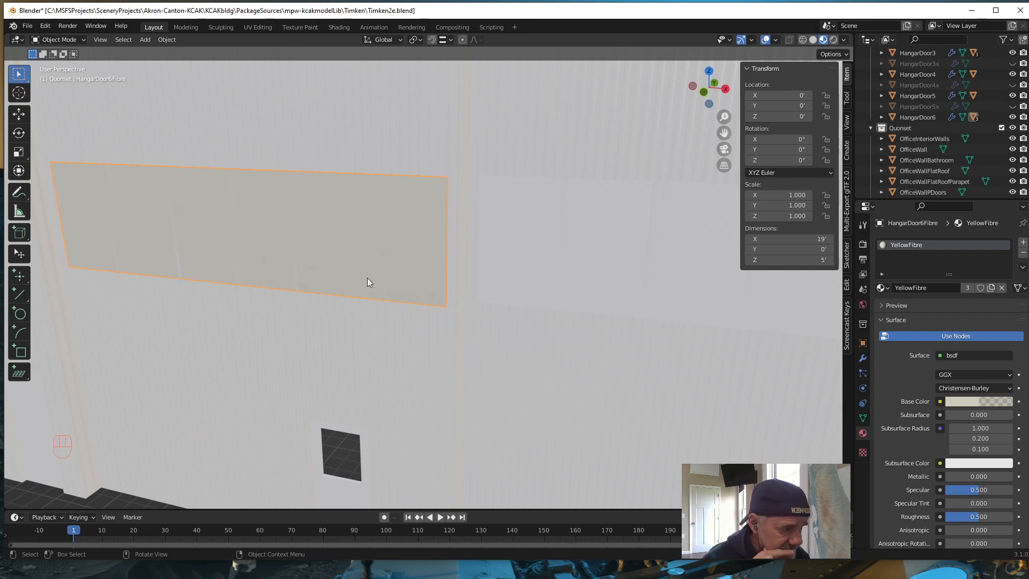
scroll(337, 298, "down", 2)
scroll(339, 294, "up", 2)
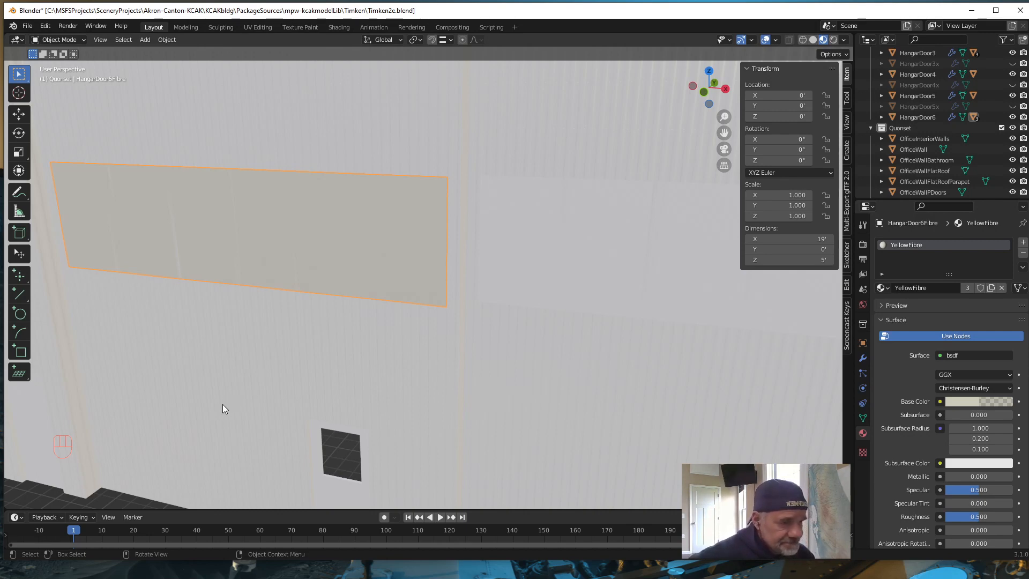
middle_click_drag(327, 297, 330, 304, "shift")
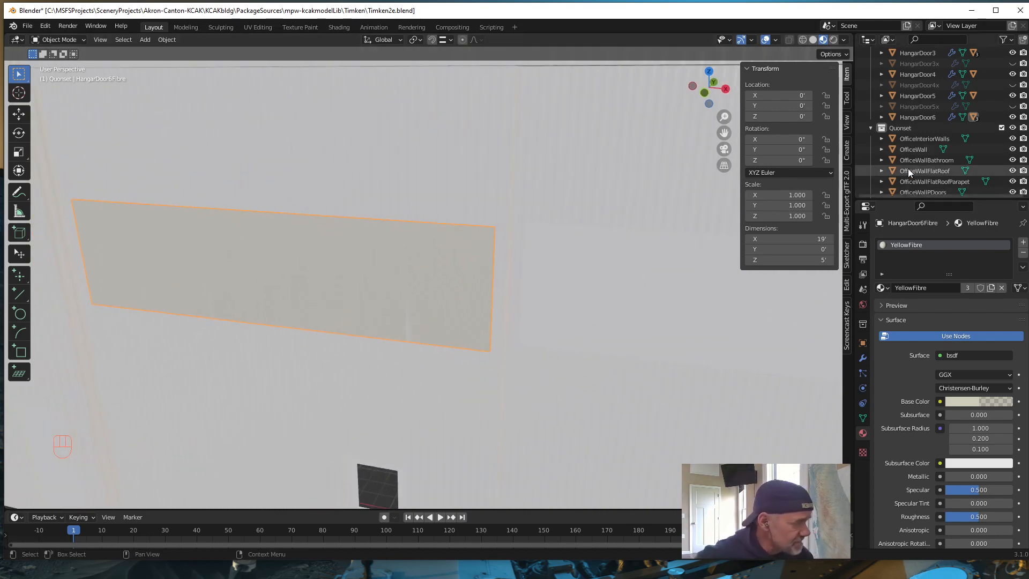
Locate the HangarDoor6Fibre panel in the object hierarchy and hide it to expose the window openings
key("KP_Decimal")
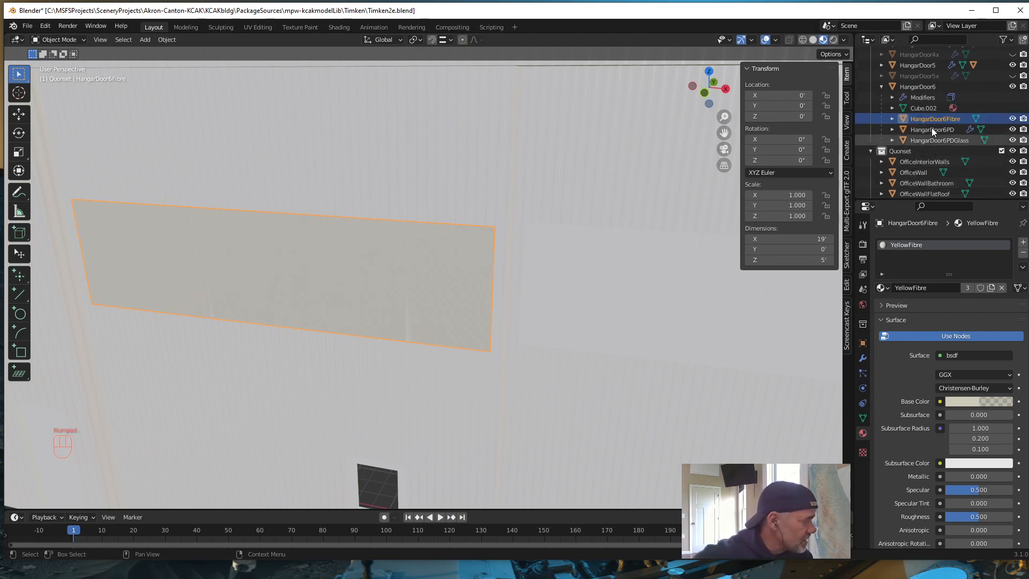
left_click(1012, 118)
middle_click_drag(440, 401, 478, 406)
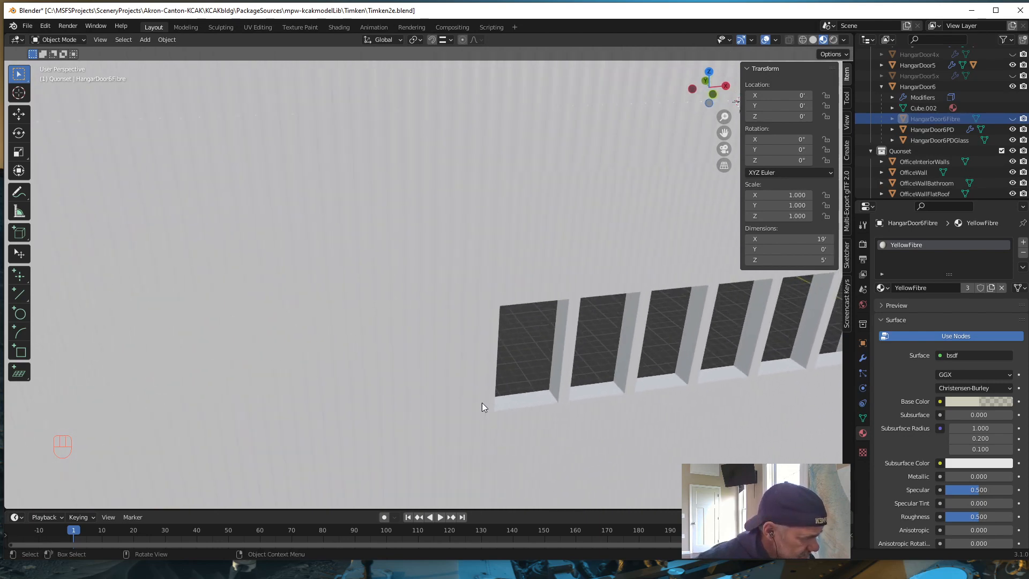
Open the HangarDoor6 mesh in Edit Mode at its window mullions and switch to vertex selection
left_click(566, 384)
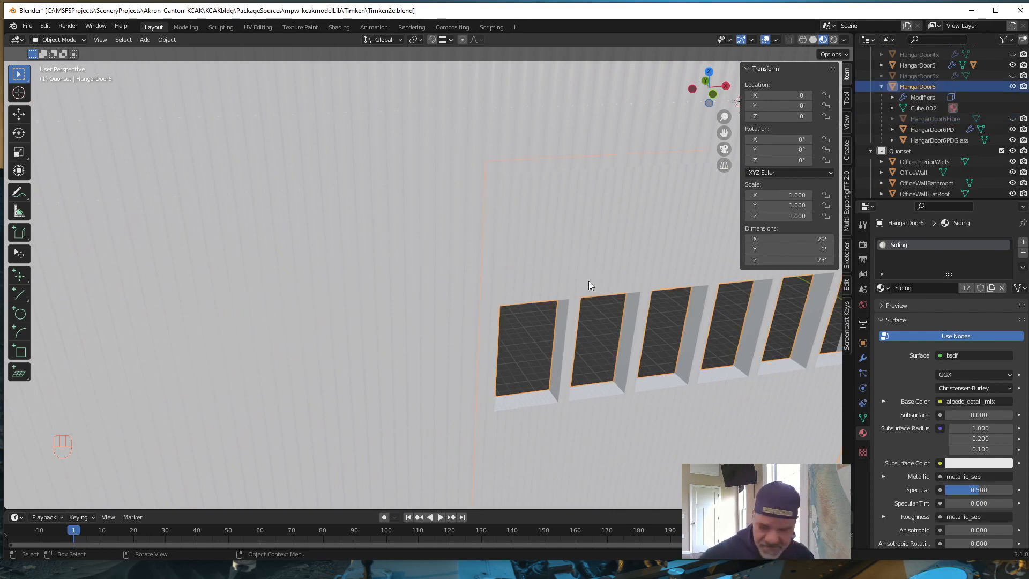
key("Tab")
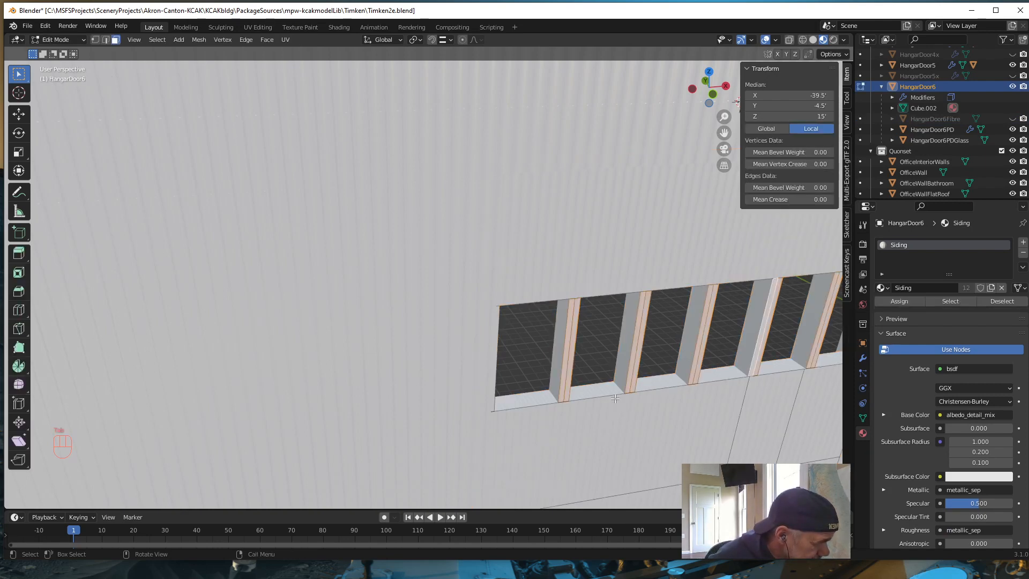
middle_click_drag(615, 397, 614, 397)
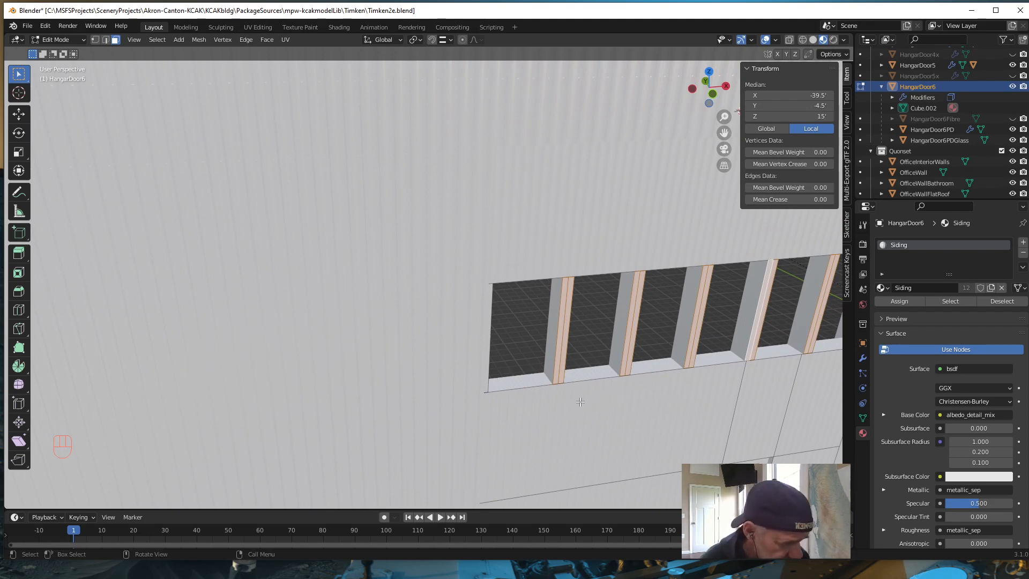
middle_click_drag(611, 376, 603, 381)
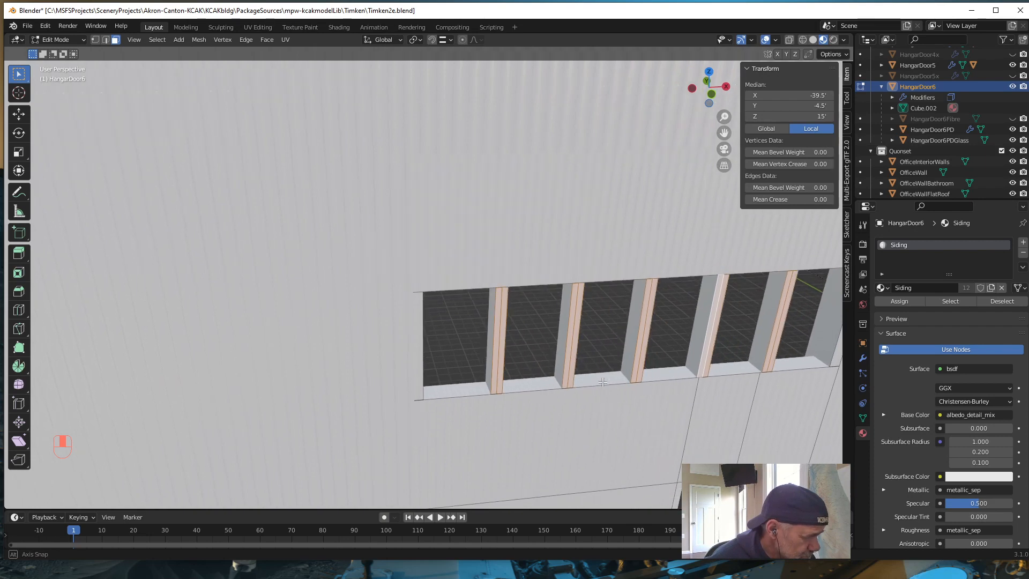
middle_click_drag(602, 382, 603, 382)
left_click(96, 40)
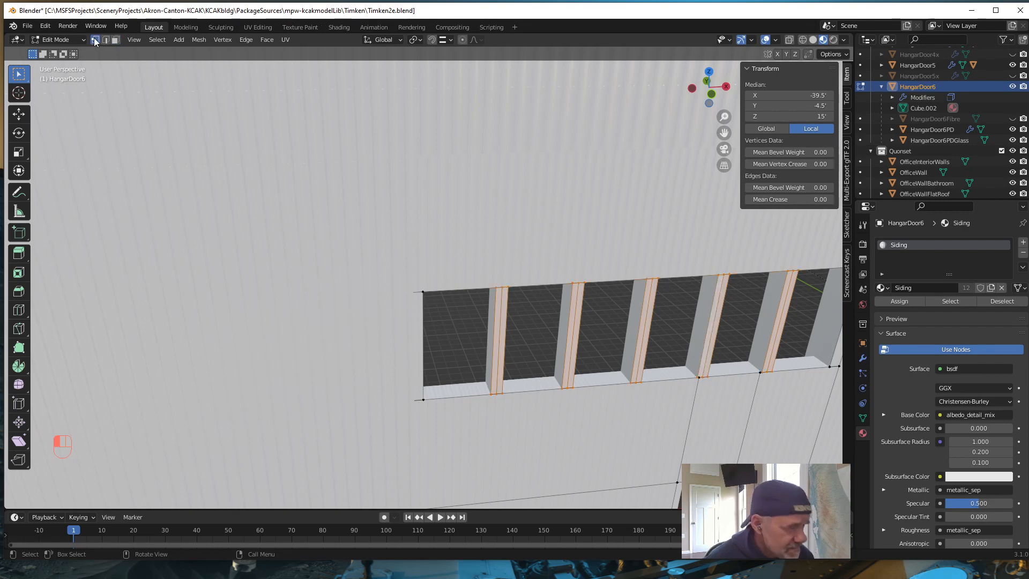
Examine HangarDoor6's window mullions and openings from several angles and against the whole TIMKEN door wall
middle_click_drag(546, 363, 512, 363)
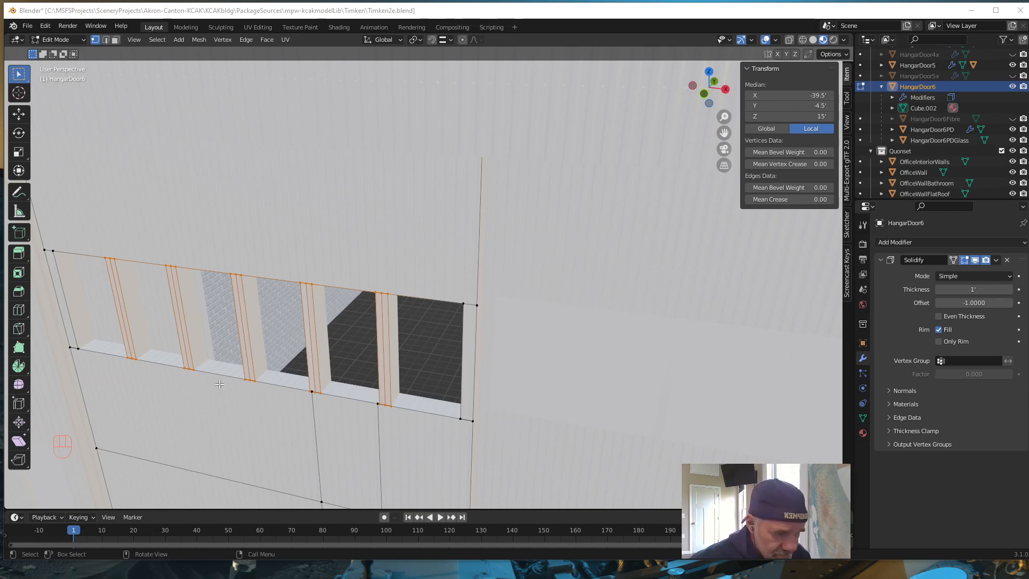
scroll(312, 357, "down", 4)
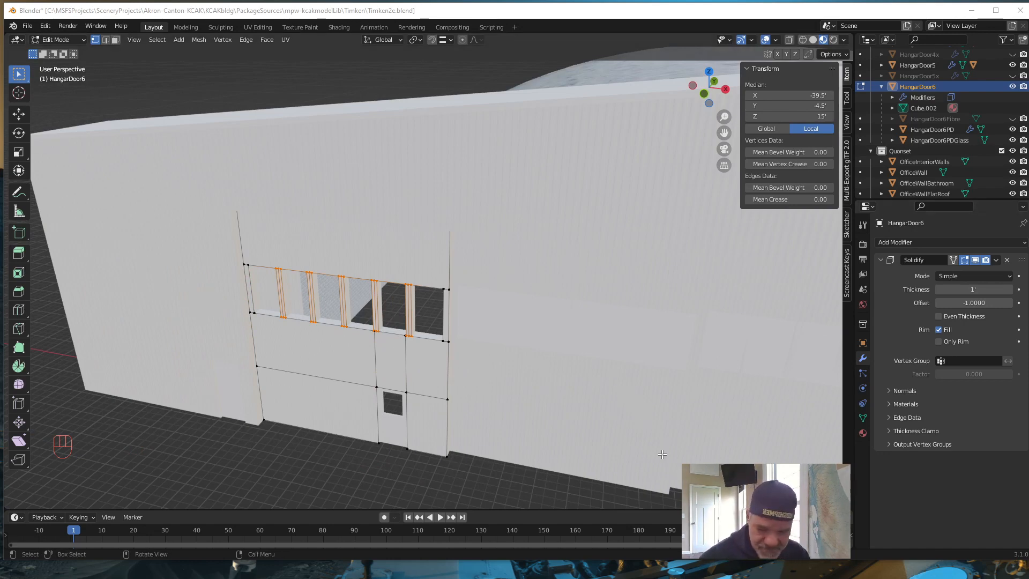
mouse_move(689, 452)
middle_mouse_down()
mouse_move(587, 384)
mouse_move(595, 418)
mouse_move(669, 448)
mouse_move(689, 444)
middle_mouse_up()
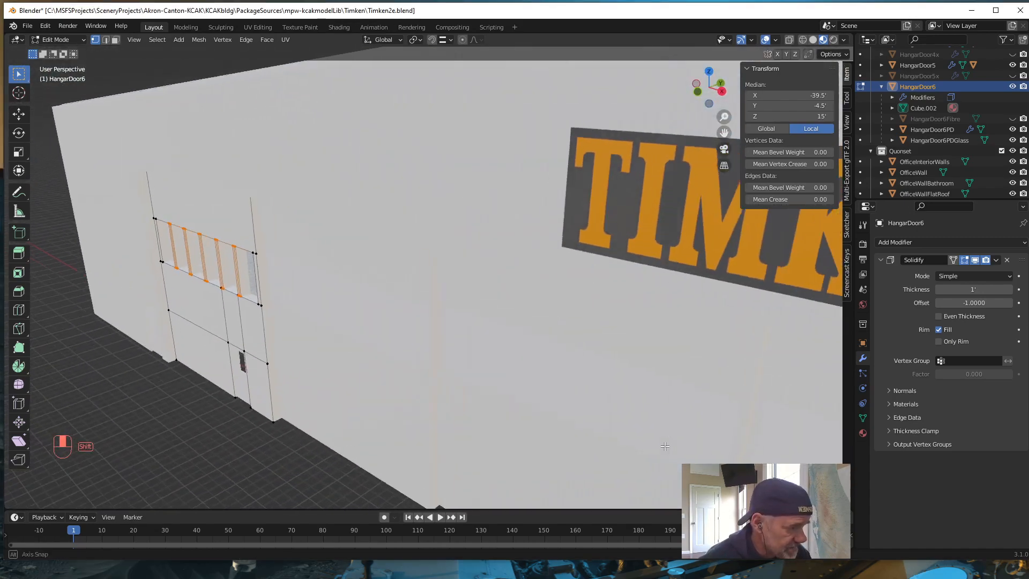
scroll(616, 423, "down", 4)
middle_click_drag(573, 413, 423, 328, "shift")
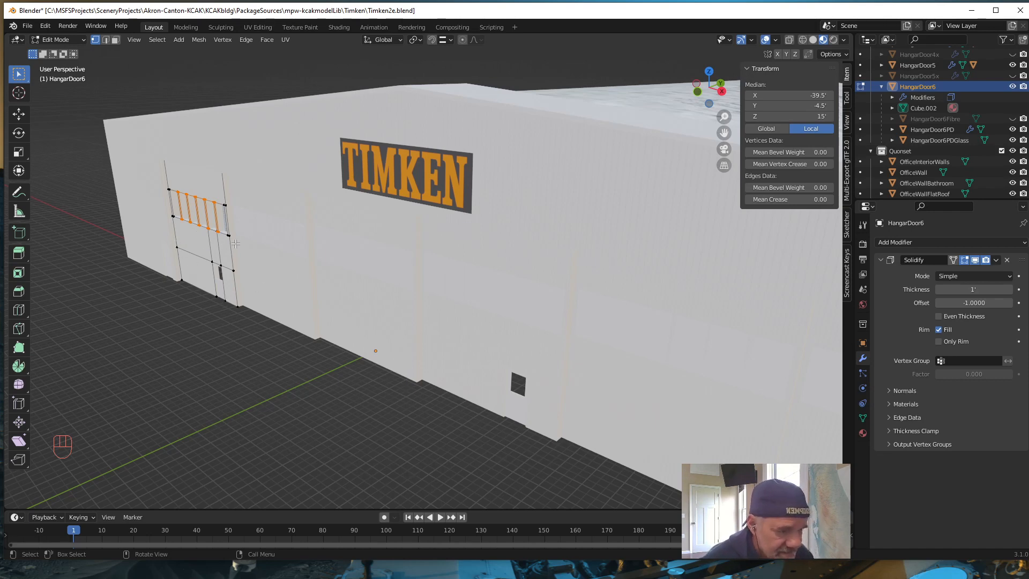
middle_click_drag(207, 284, 227, 293, "shift")
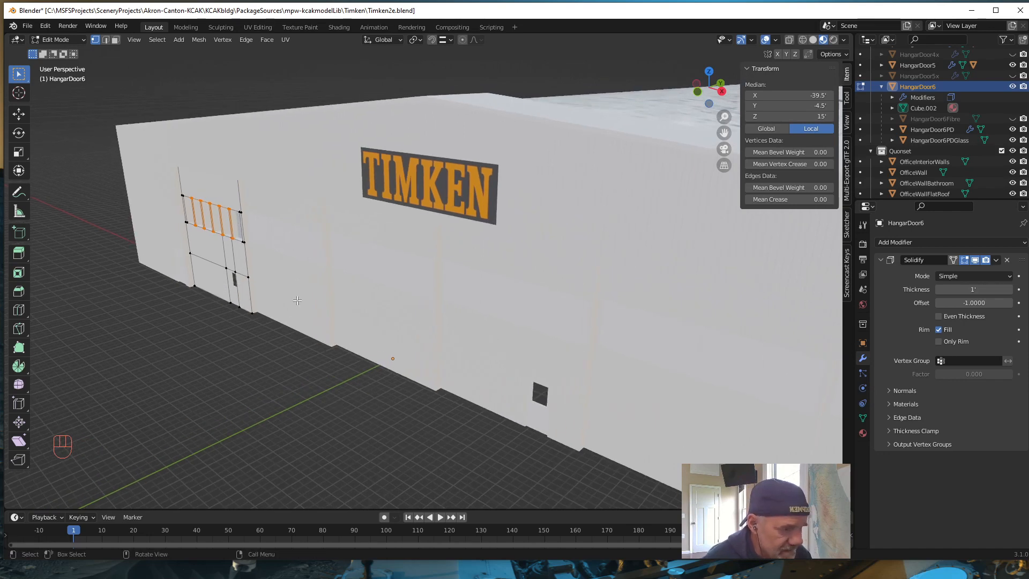
middle_click_drag(273, 289, 343, 295, "shift")
scroll(234, 213, "up", 5)
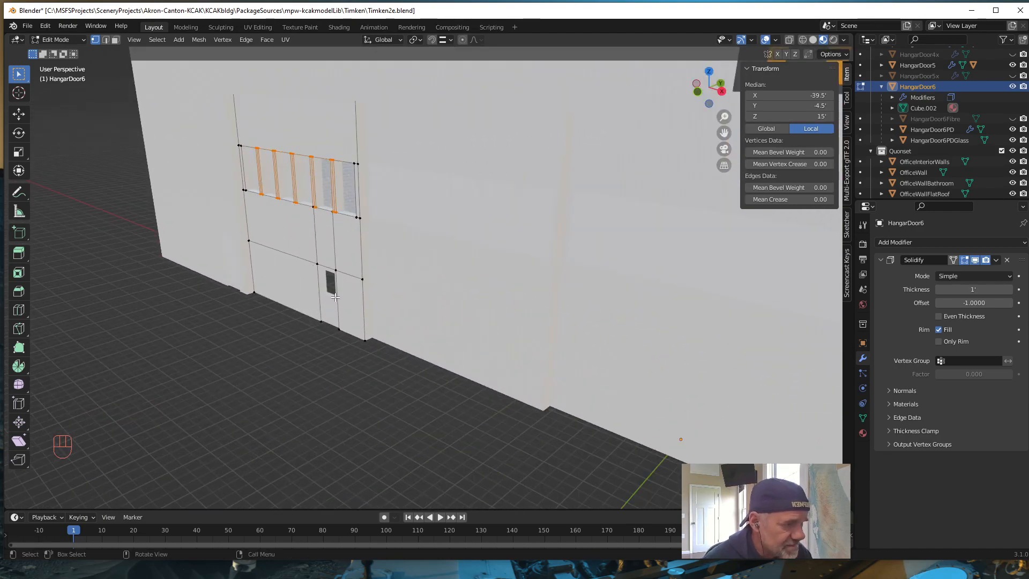
middle_click_drag(233, 214, 323, 301, "shift")
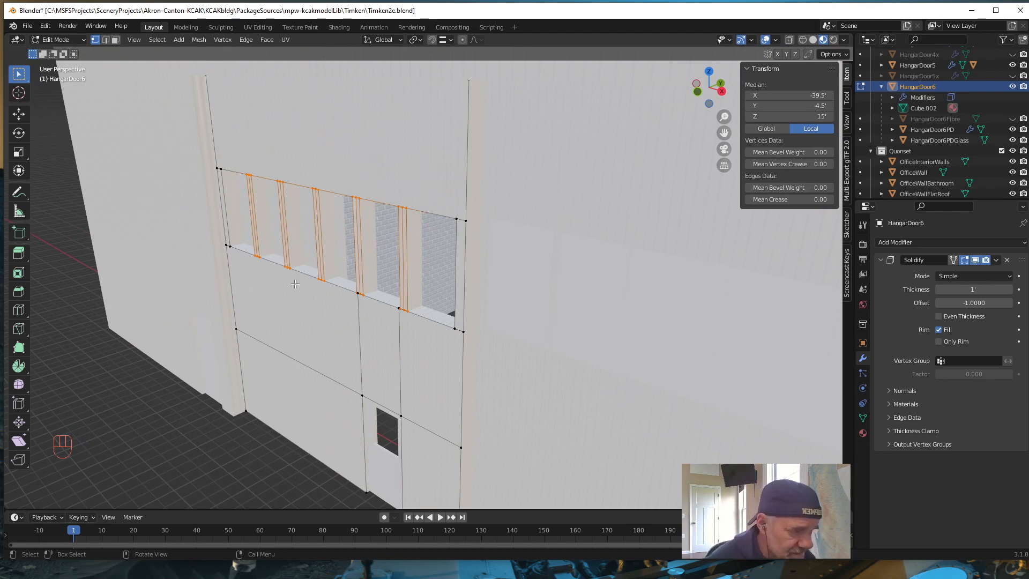
middle_click_drag(300, 292, 269, 305, "shift")
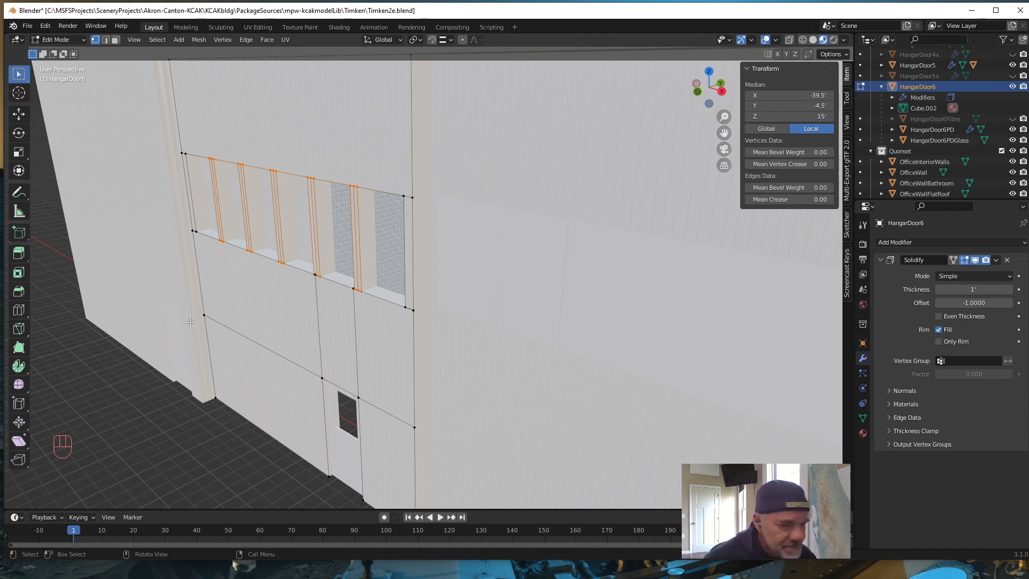
middle_click_drag(201, 320, 255, 304, "shift")
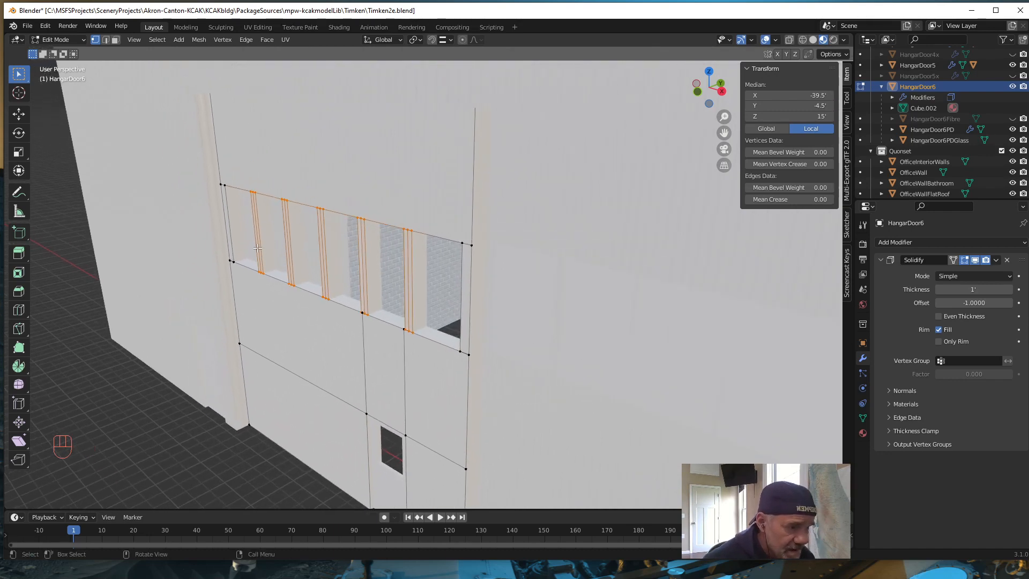
Switch to face selection and separate the selected window mullion faces from HangarDoor6 into their own object
left_click(115, 39)
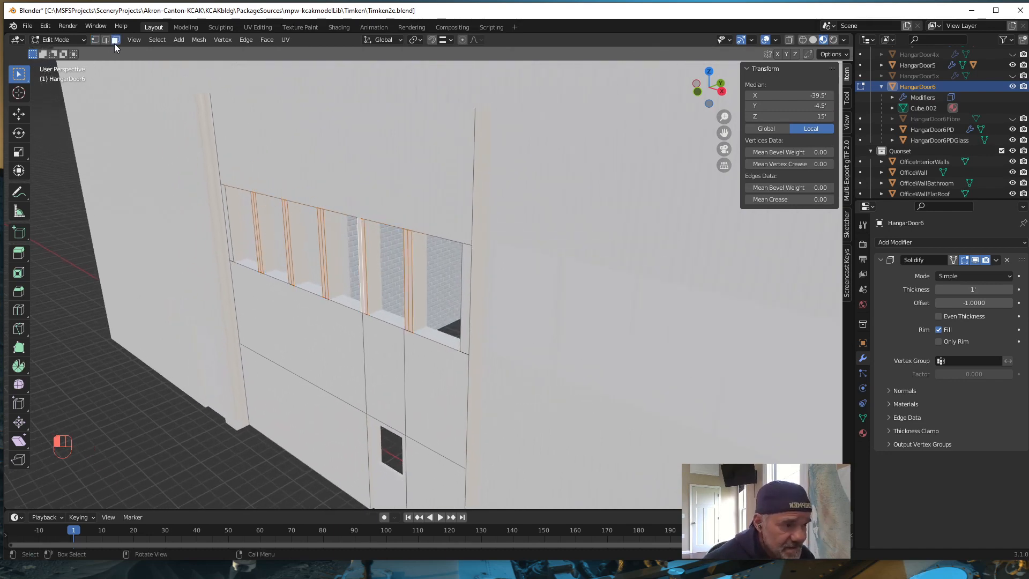
key("p")
left_click(396, 298)
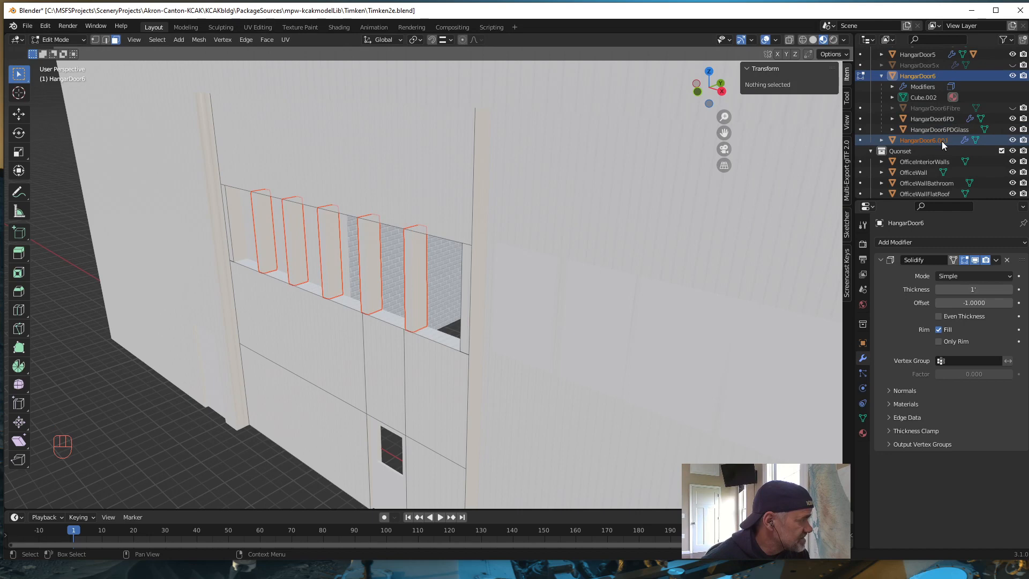
Return to Object Mode and make the separated mullion object active with its object properties shown
left_click(909, 141)
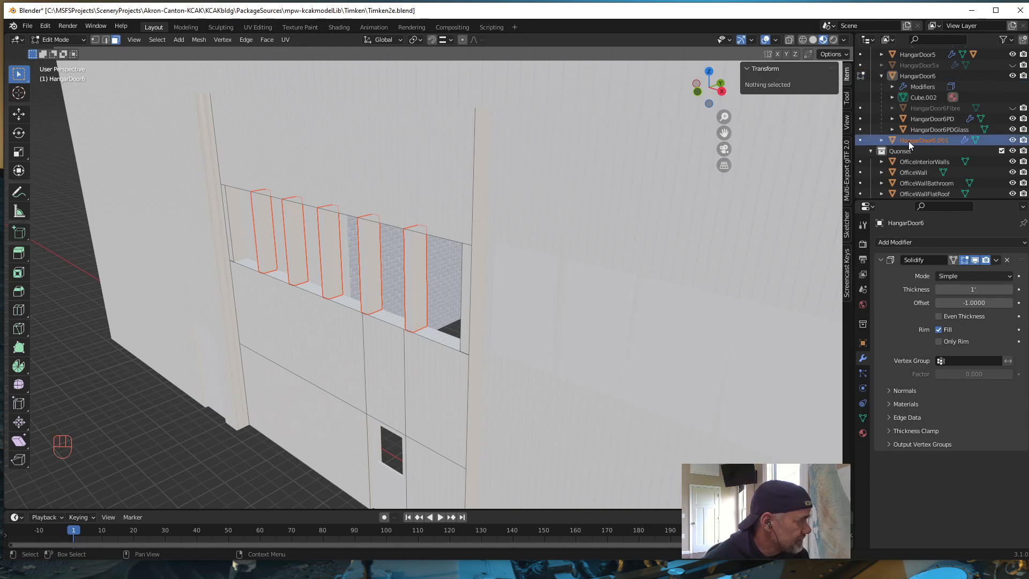
left_click(863, 343)
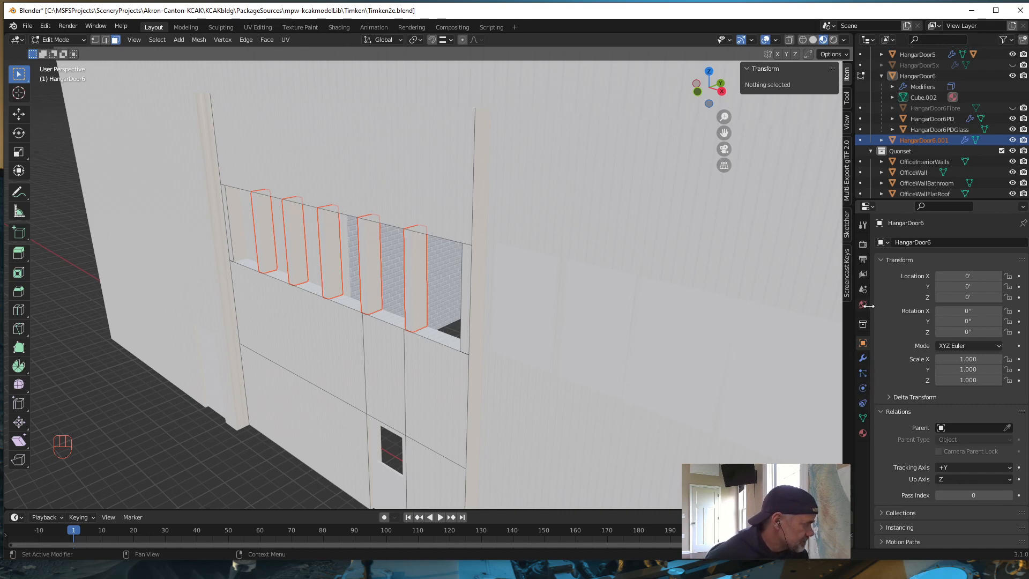
scroll(894, 412, "down", 3)
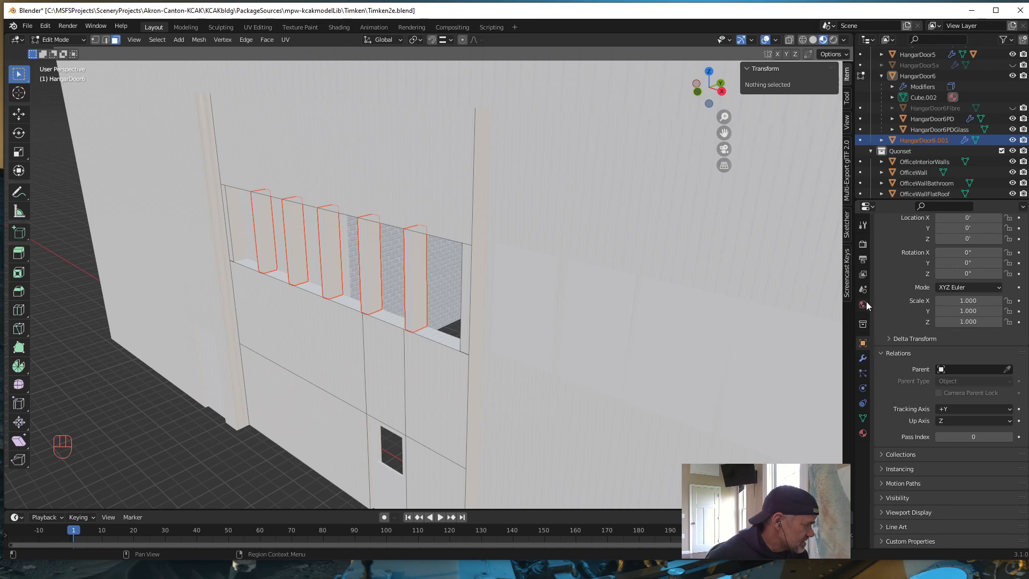
scroll(916, 398, "up", 3)
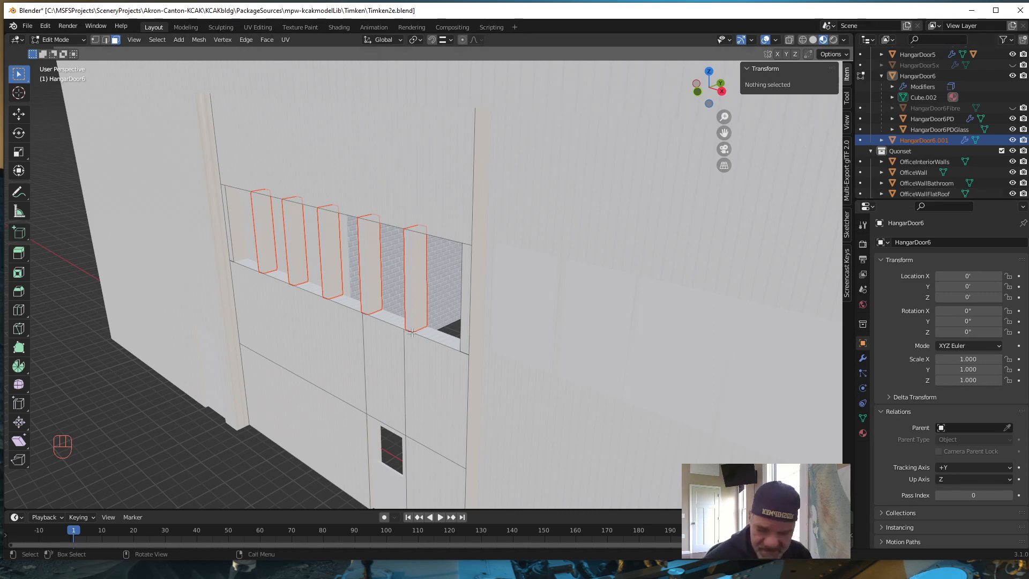
key("Tab")
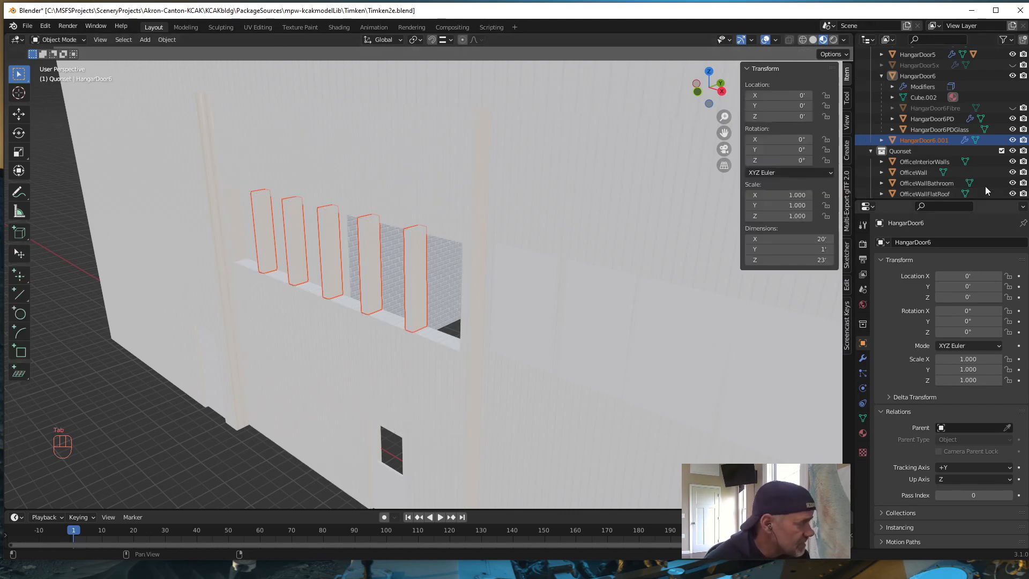
left_click(920, 139)
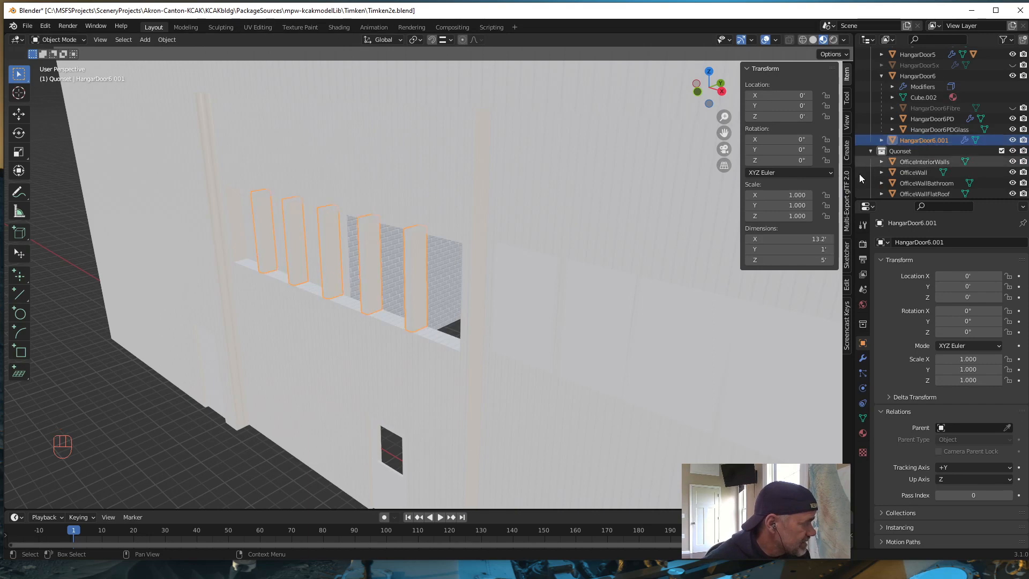
Rename the separated mullion object HangarDoor6WF2 and set its parent to HangarDoor6
double_click(938, 142)
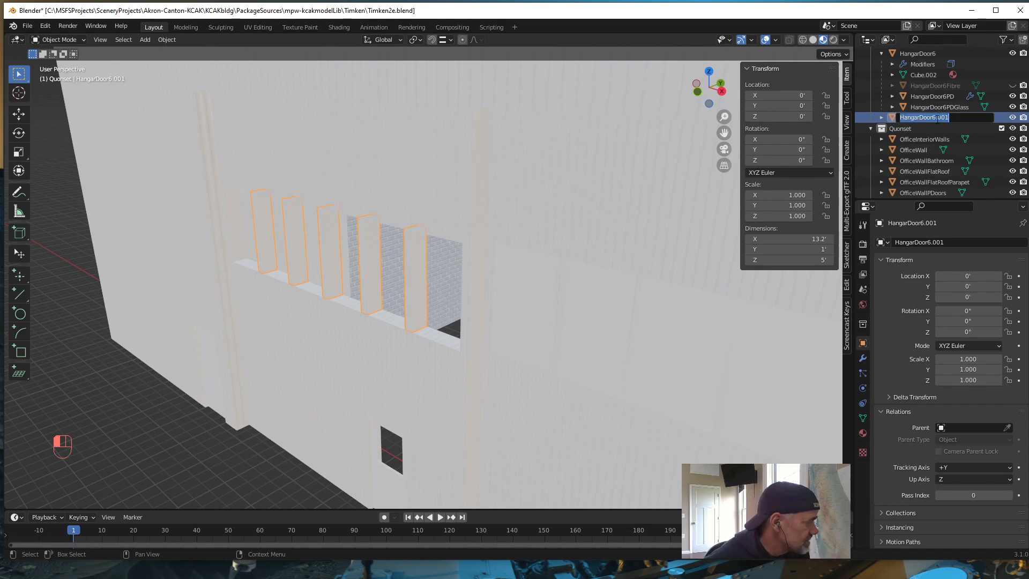
left_click_drag(937, 119, 958, 113)
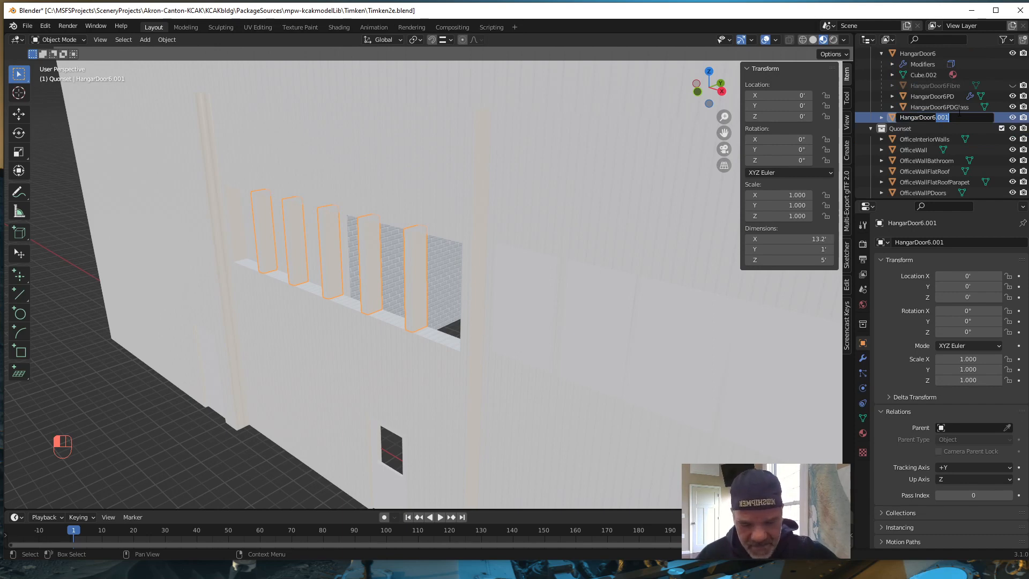
type("W")
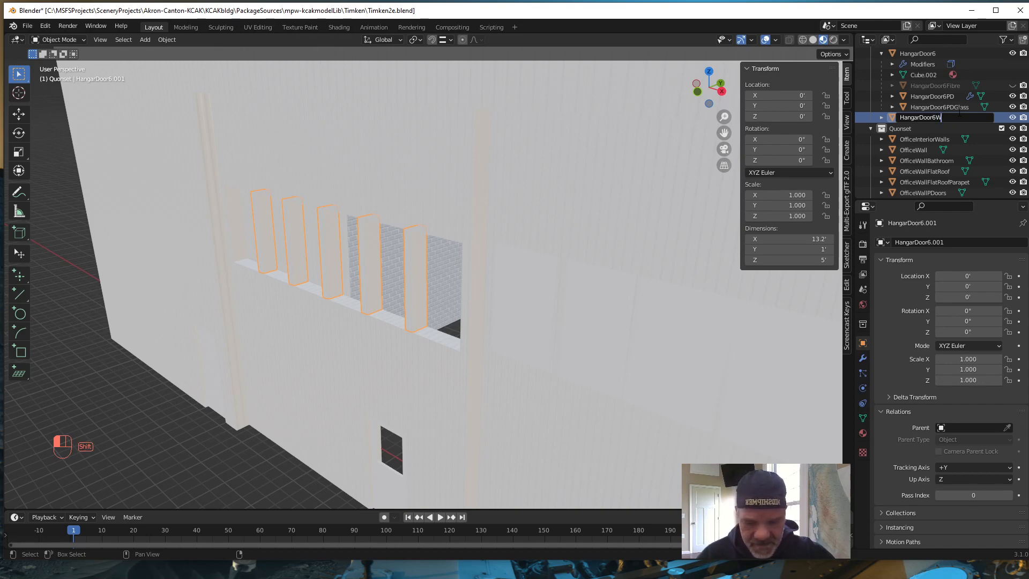
type("F2")
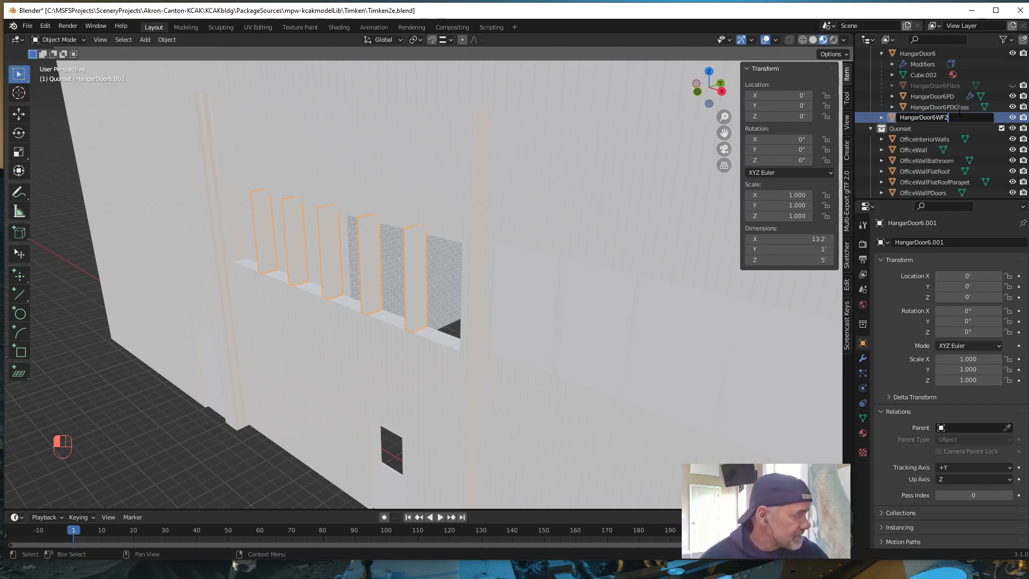
key("Return")
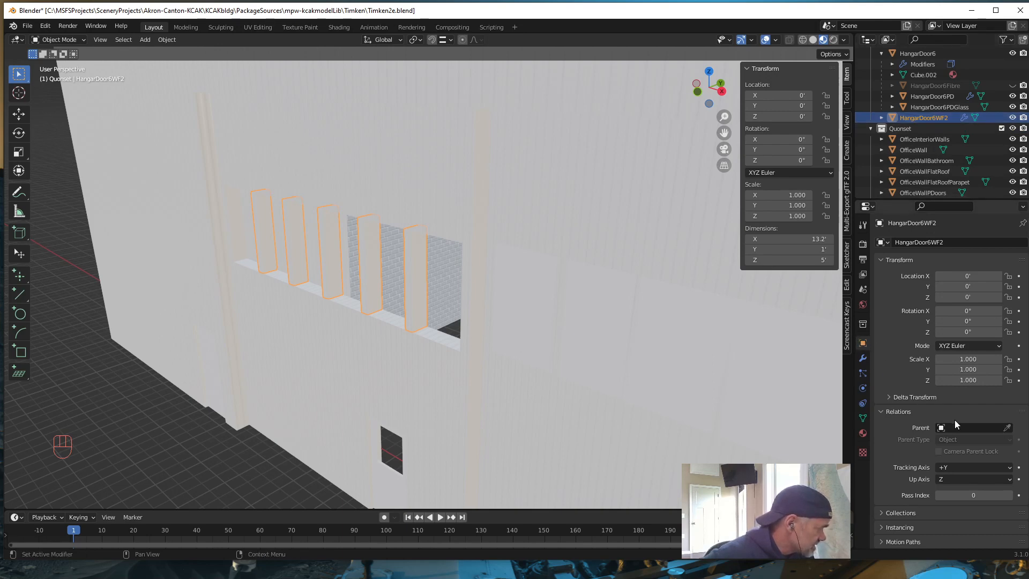
left_click(1008, 428)
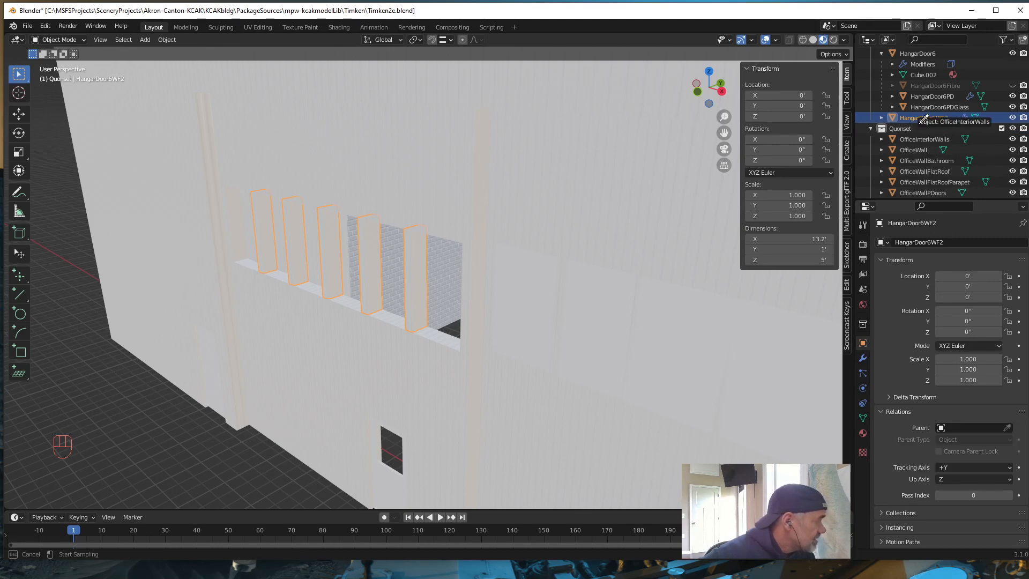
left_click(925, 54)
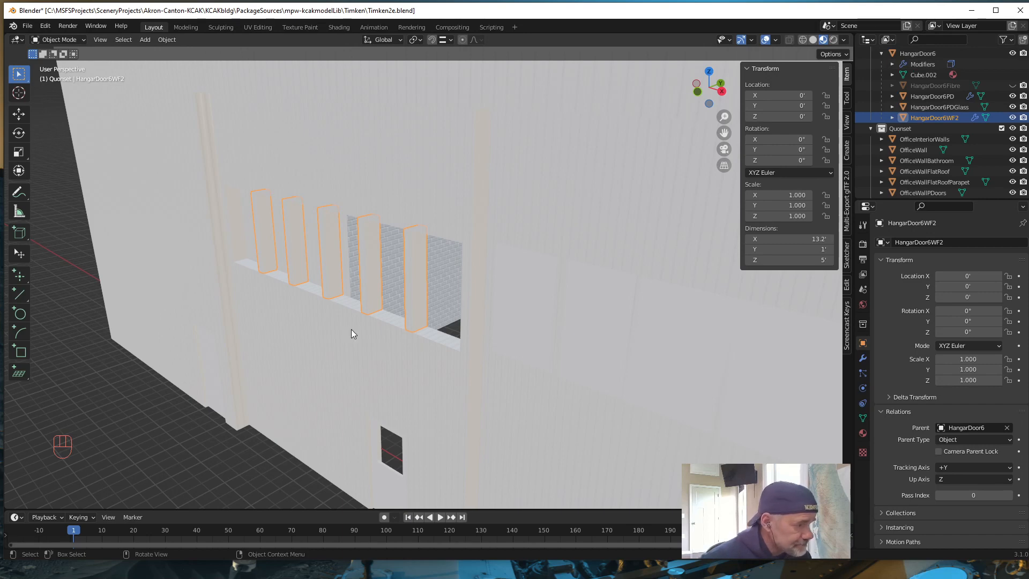
Set the Solidify modifier's thickness on HangarDoor6WF2 to 0.9'
left_click(864, 360)
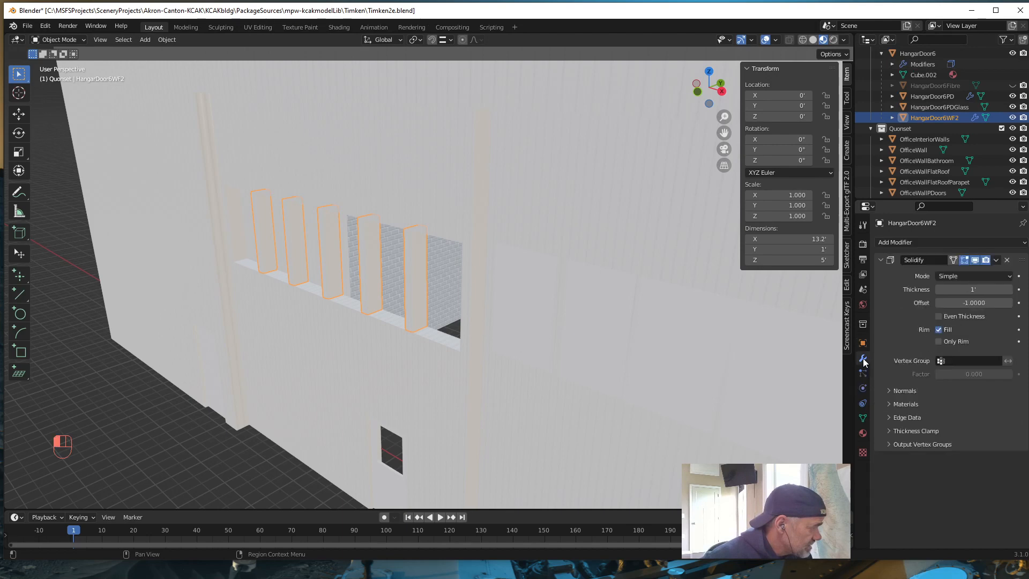
left_click(974, 288)
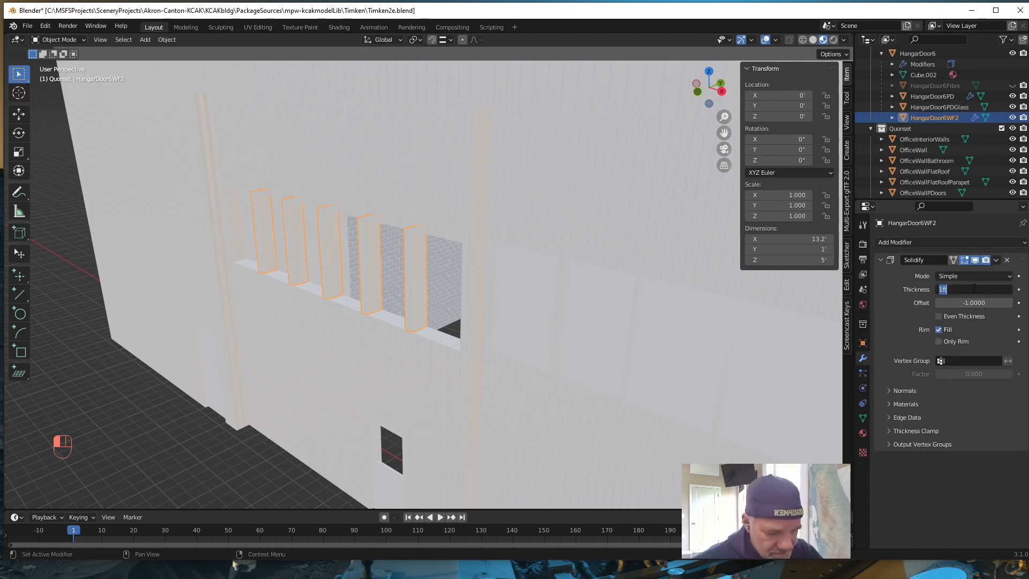
key("BackSpace")
type(".9")
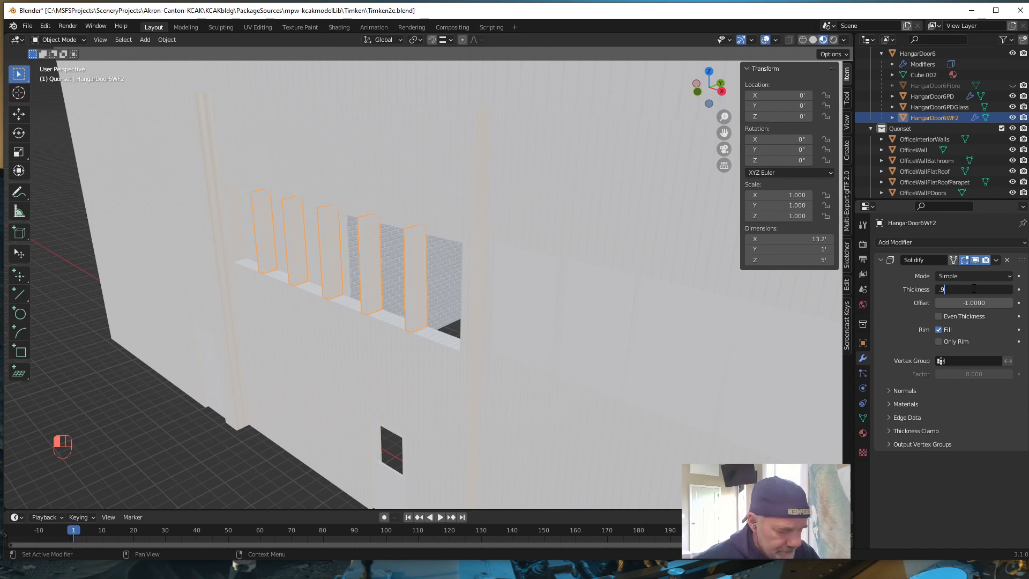
key("Return")
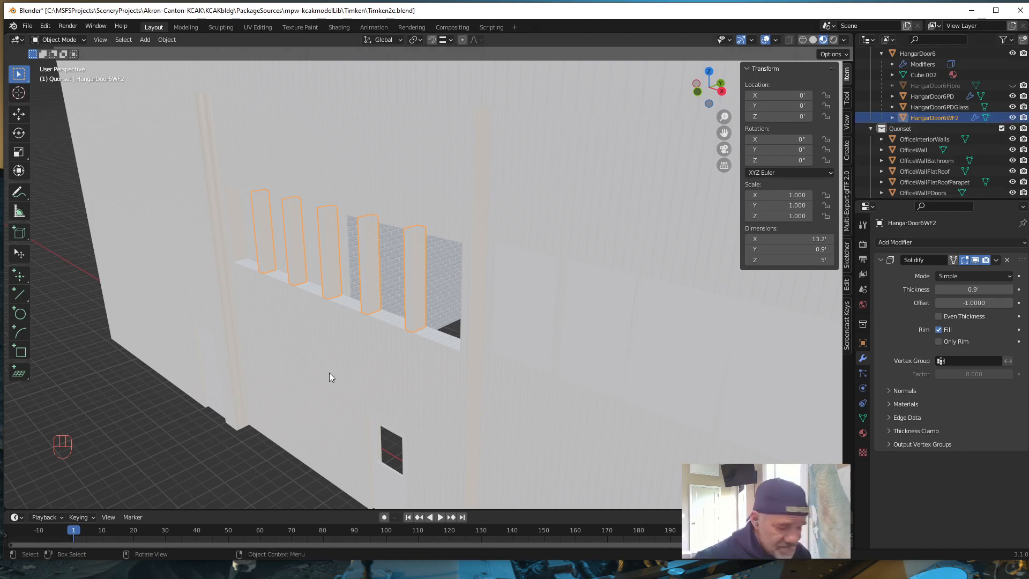
Move the HangarDoor6WF2 mullions 0.1' along the global Y axis
key("g")
key("y")
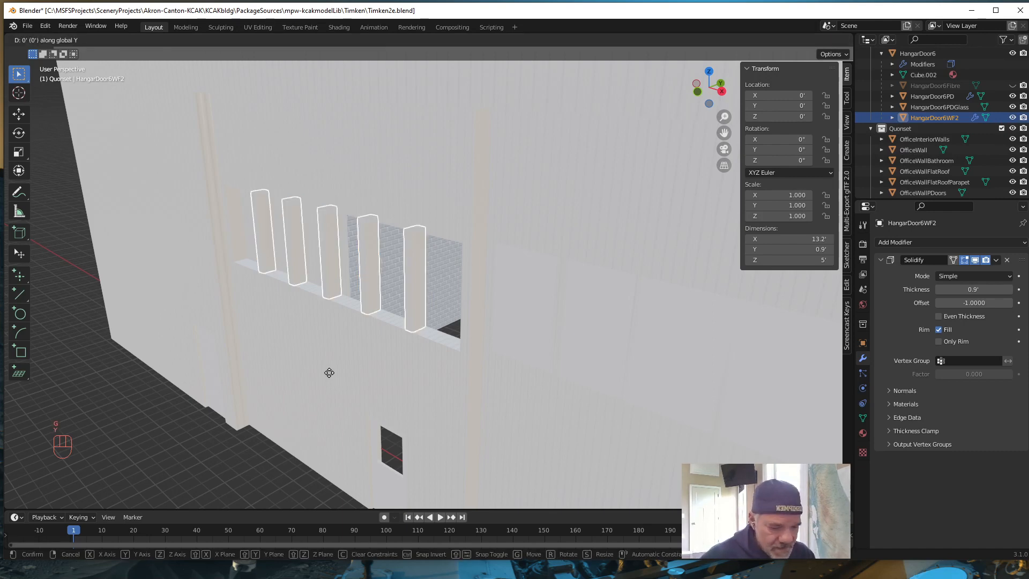
key("KP_Decimal")
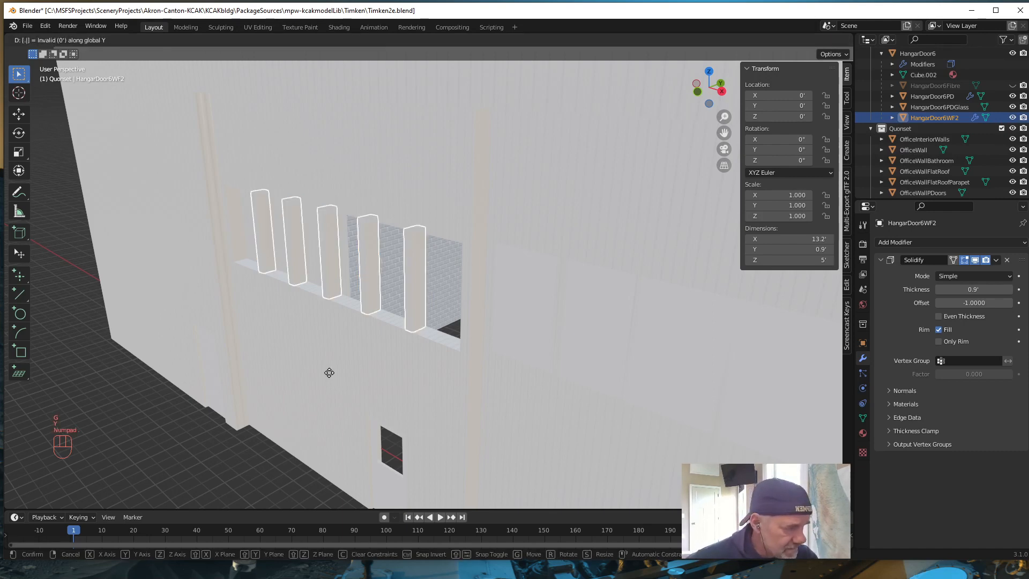
key("KP_1")
key("KP_Enter")
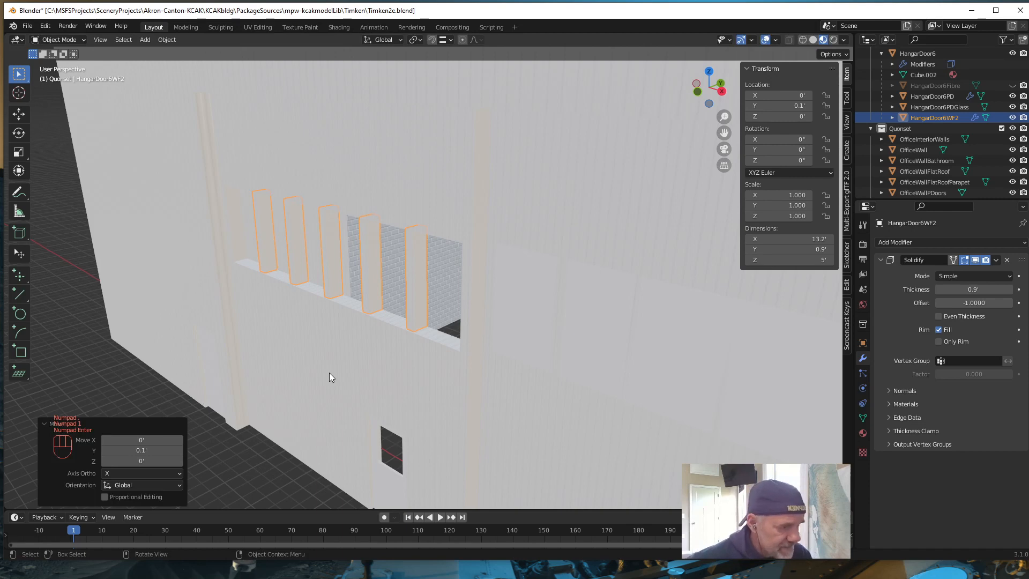
Unhide the HangarDoor6Fibre panel and check how it sits against the window mullions
mouse_move(365, 426)
middle_mouse_down("shift")
mouse_move(349, 432)
mouse_move(368, 418)
middle_mouse_up("shift")
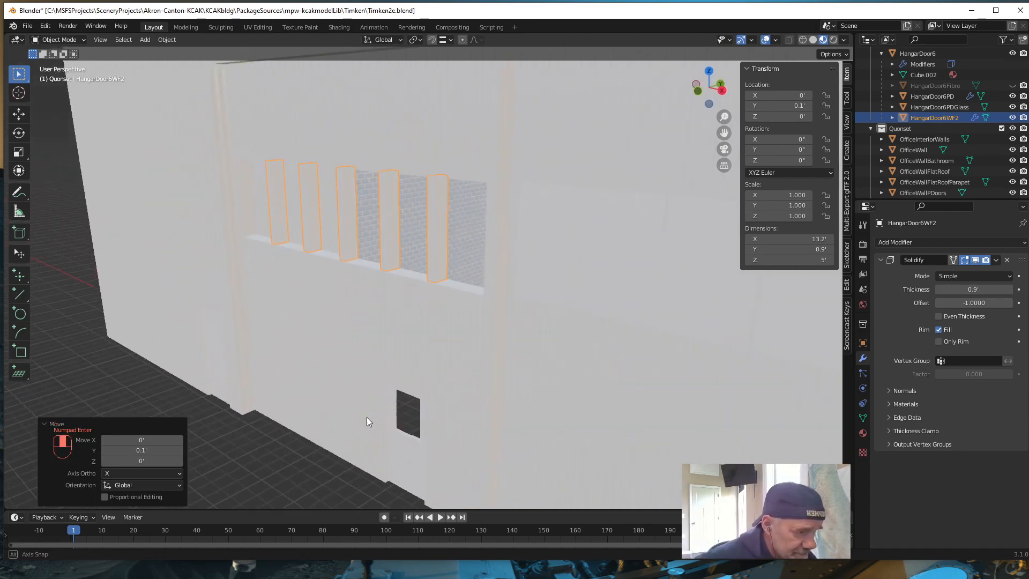
scroll(365, 459, "up", 10)
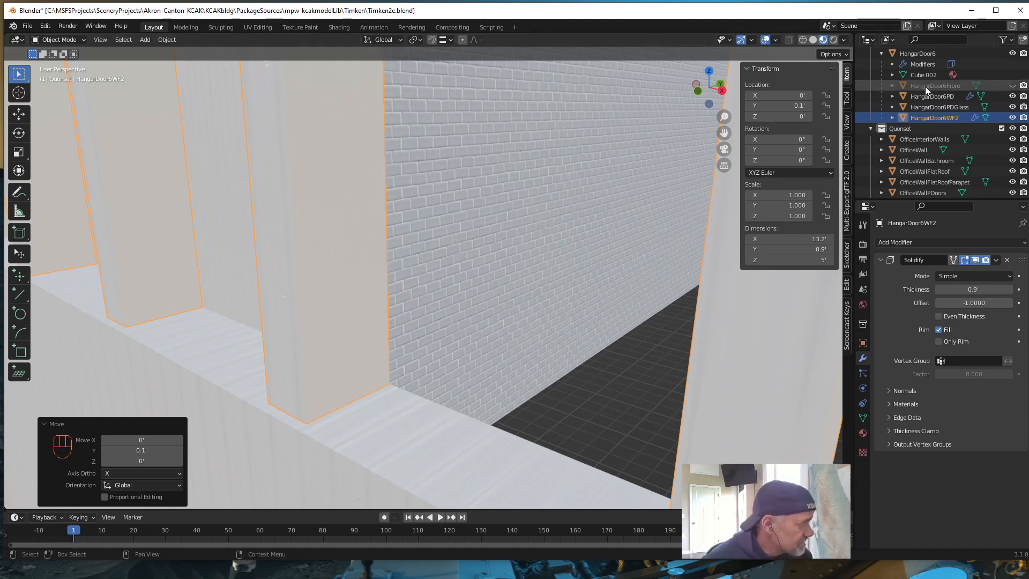
left_click(1013, 85)
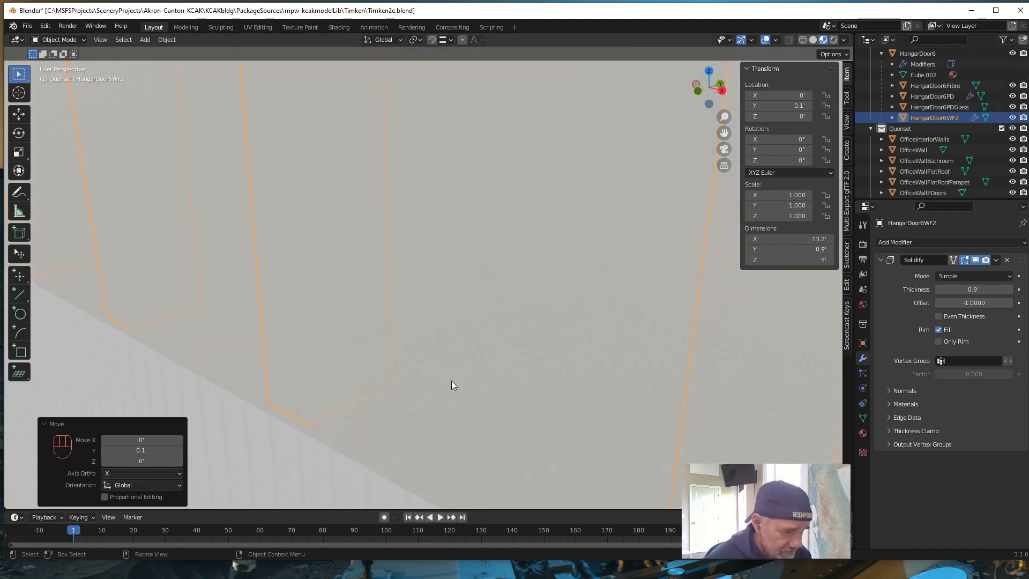
scroll(440, 391, "down", 4)
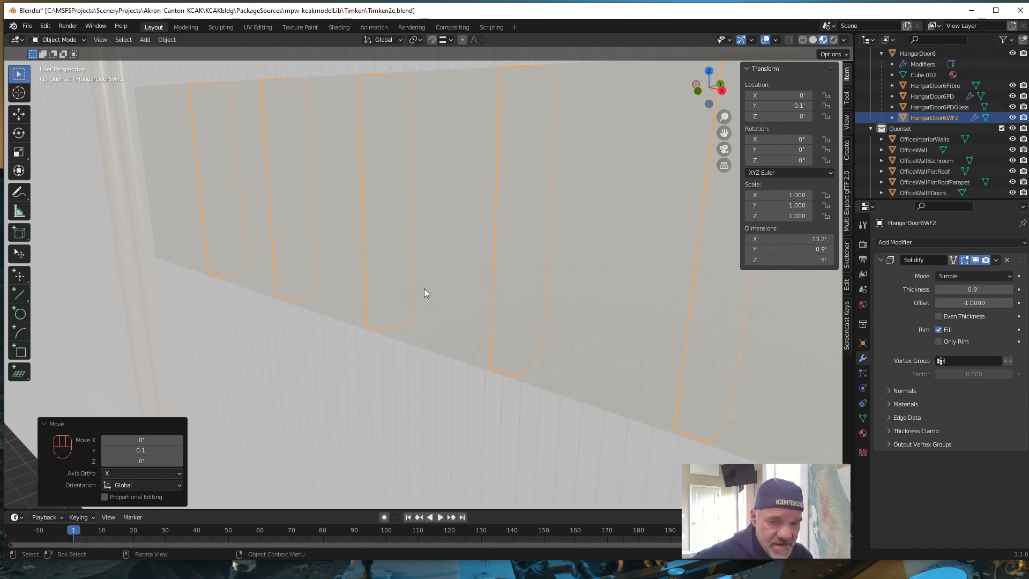
scroll(445, 322, "down", 3)
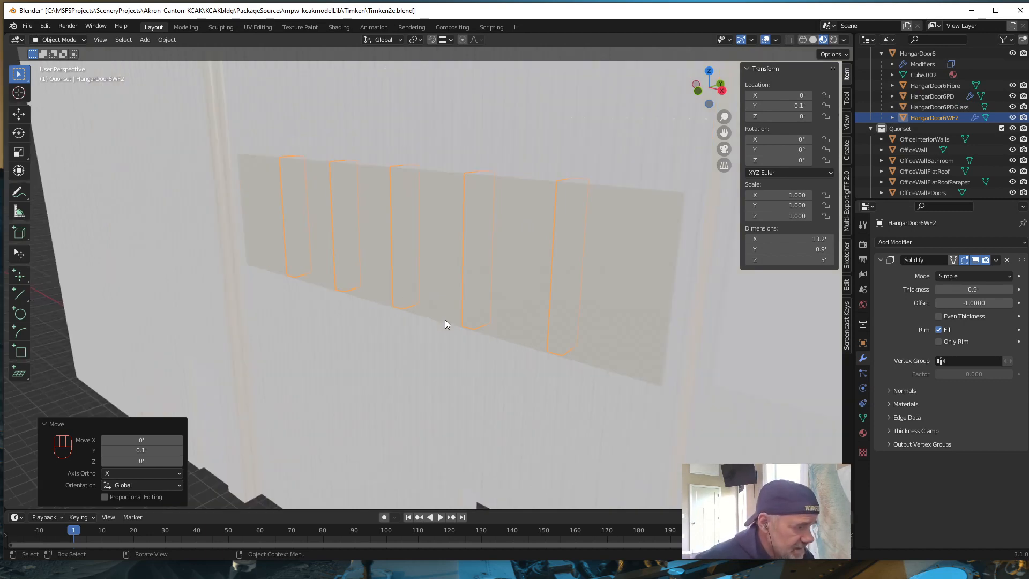
mouse_move(430, 337)
middle_mouse_down()
mouse_move(419, 349)
mouse_move(427, 333)
middle_mouse_up()
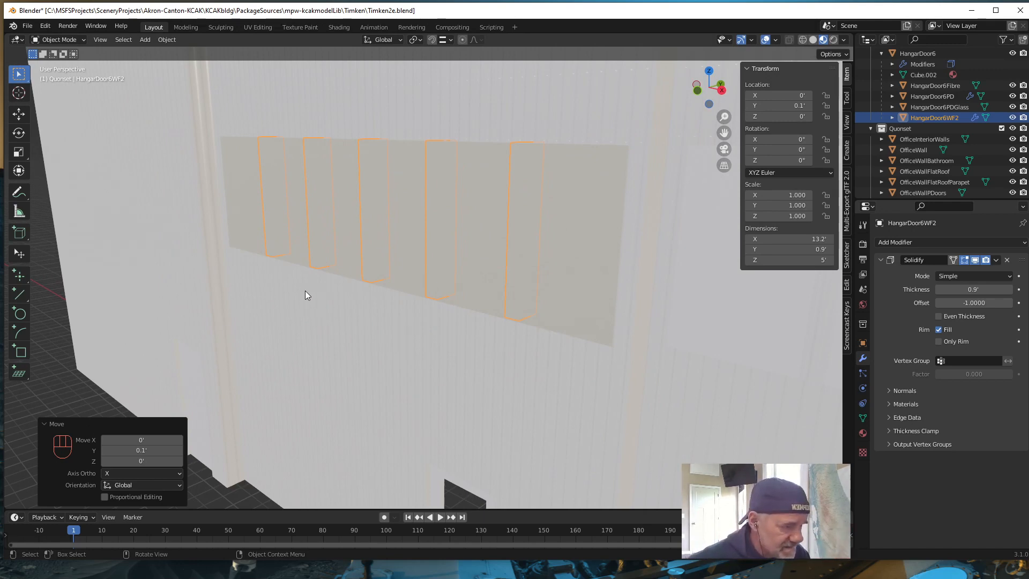
Look over the fibre panels along the TIMKEN door wall and examine the material assigned to HangarDoor6Fibre
scroll(307, 292, "down", 8)
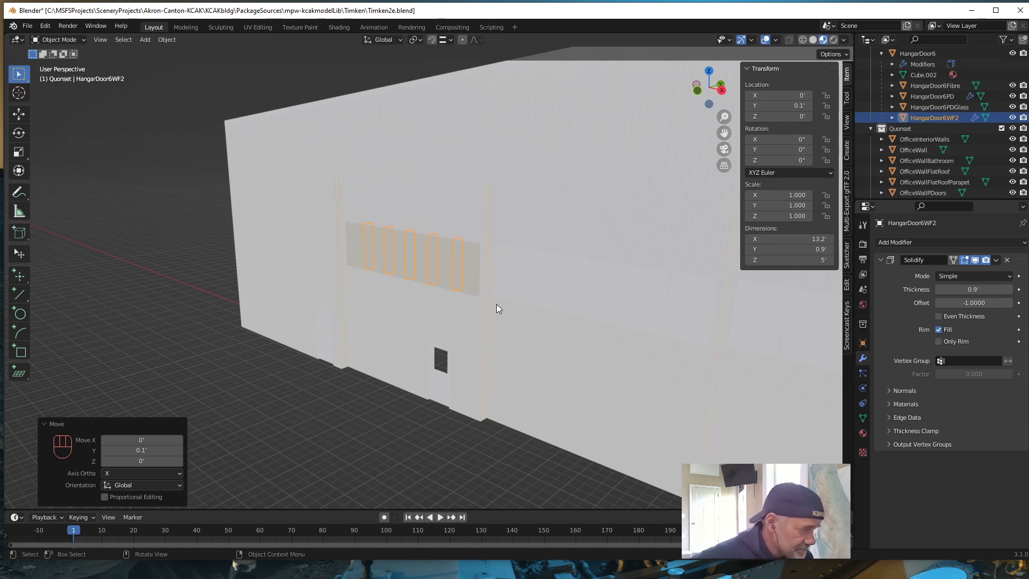
key("shift")
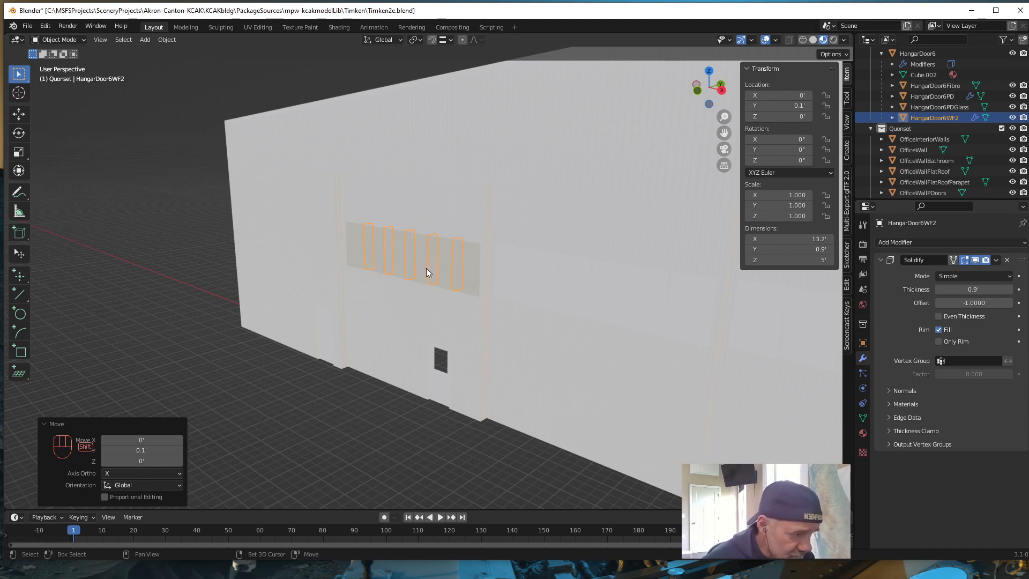
middle_click_drag(616, 361, 497, 346, "shift")
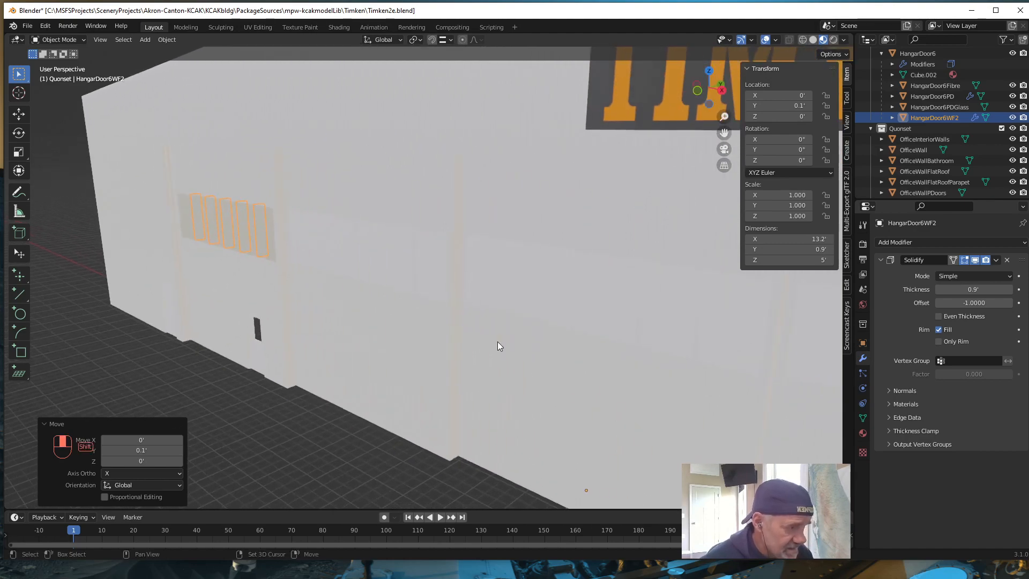
scroll(498, 346, "down", 3)
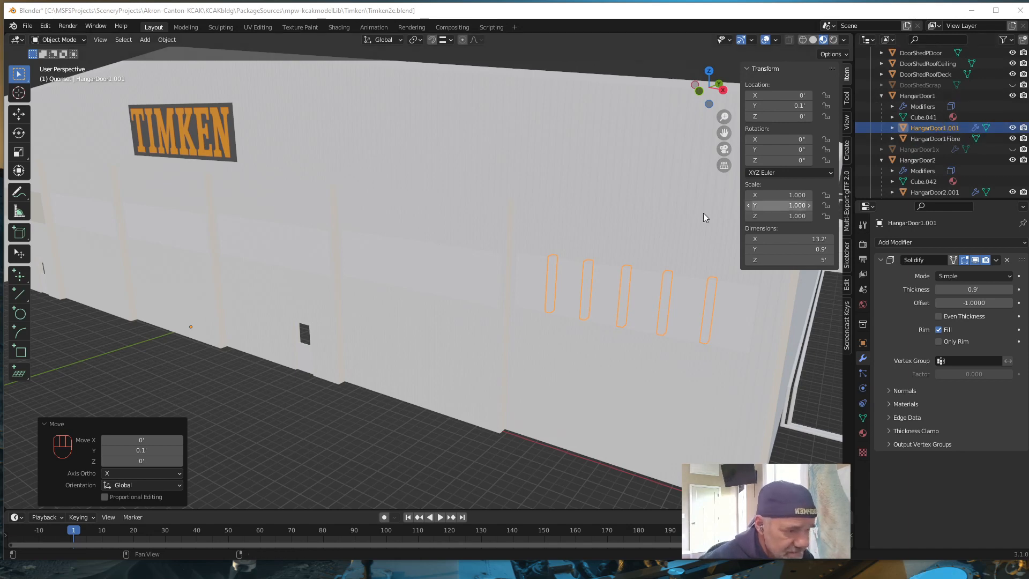
scroll(329, 356, "down", 3)
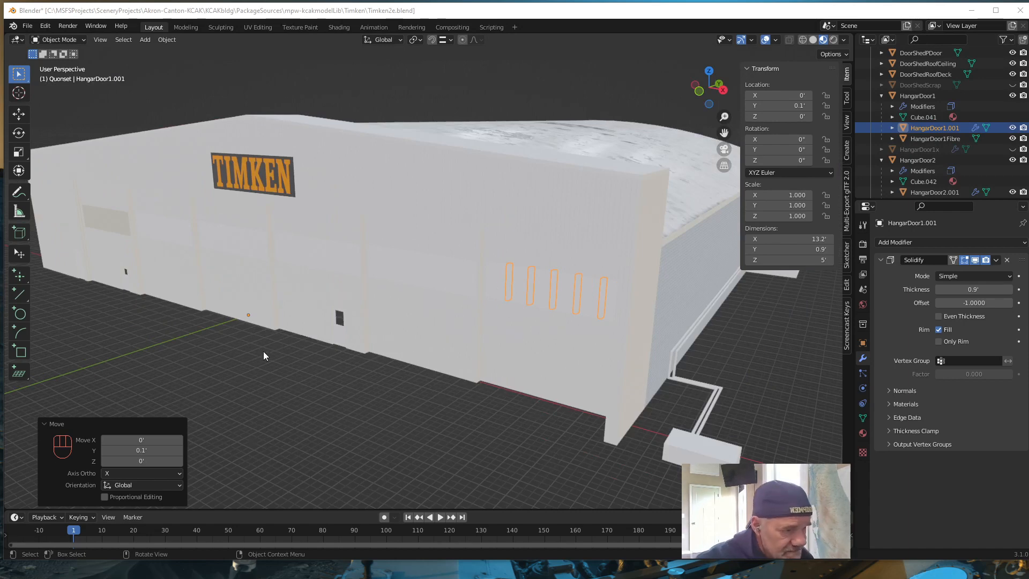
scroll(269, 352, "up", 2)
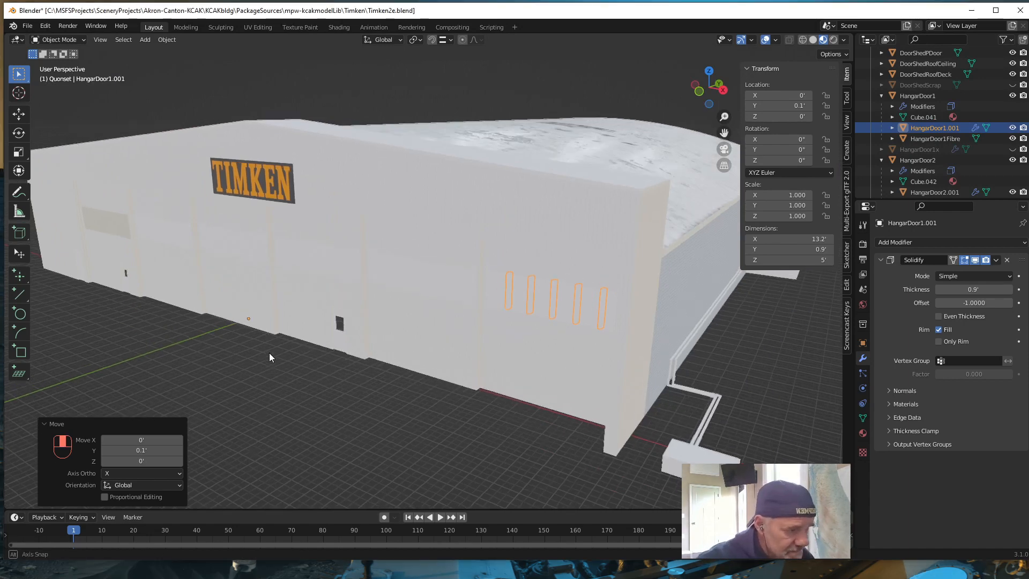
left_click(239, 251)
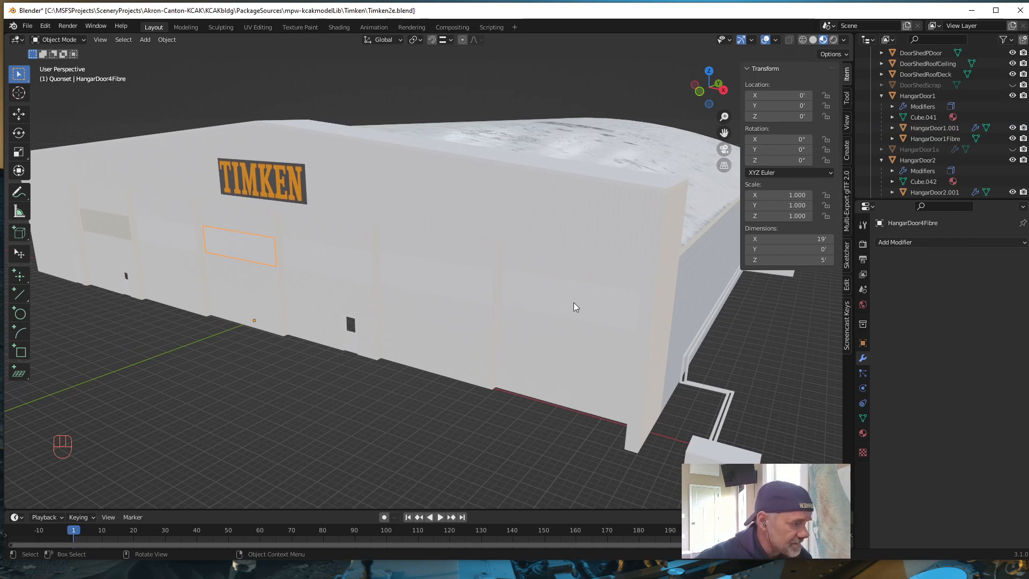
left_click(113, 229)
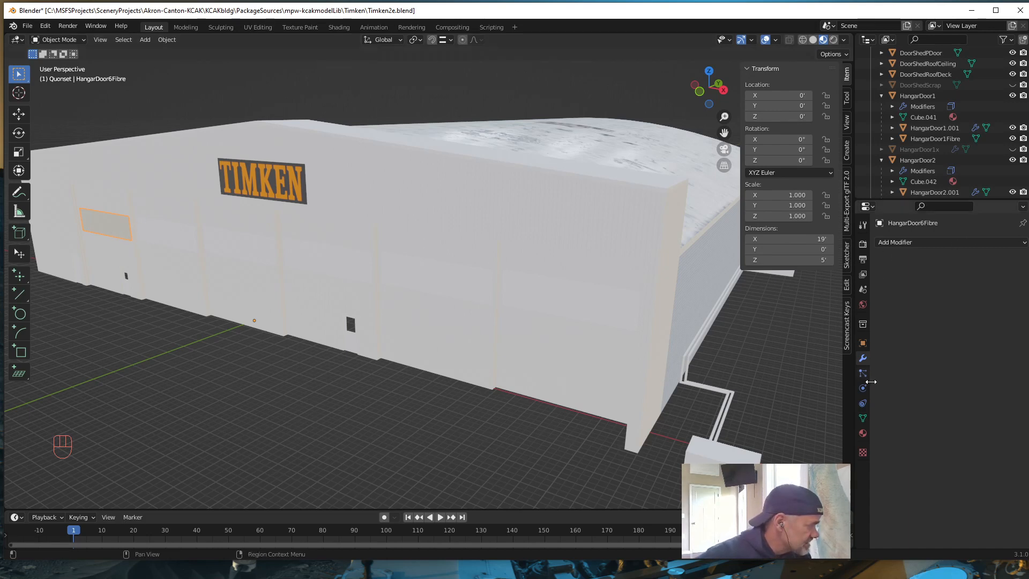
left_click(863, 433)
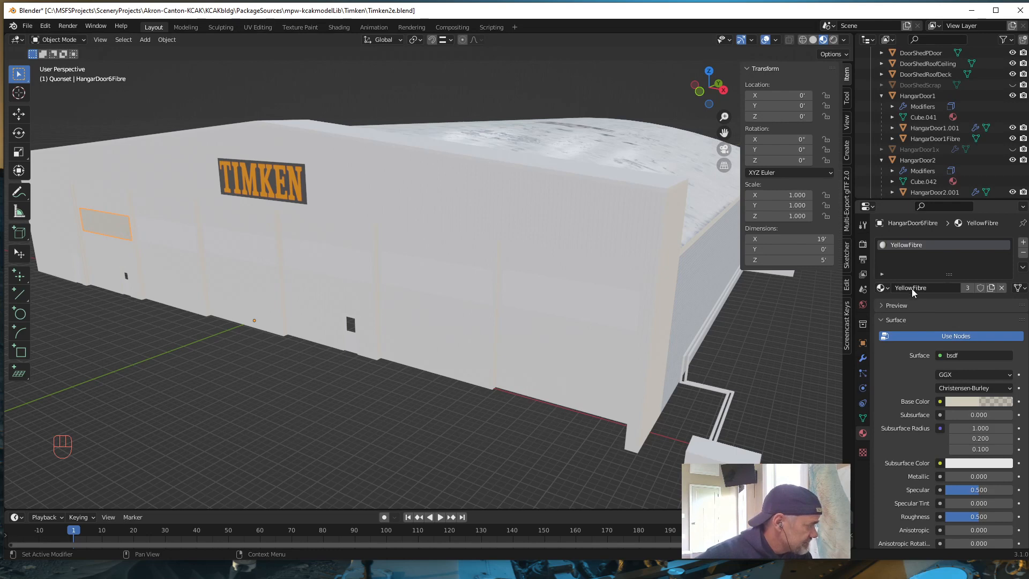
Assign the existing YellowFibre material to the HangarDoor5Fibre panel
left_click(177, 242)
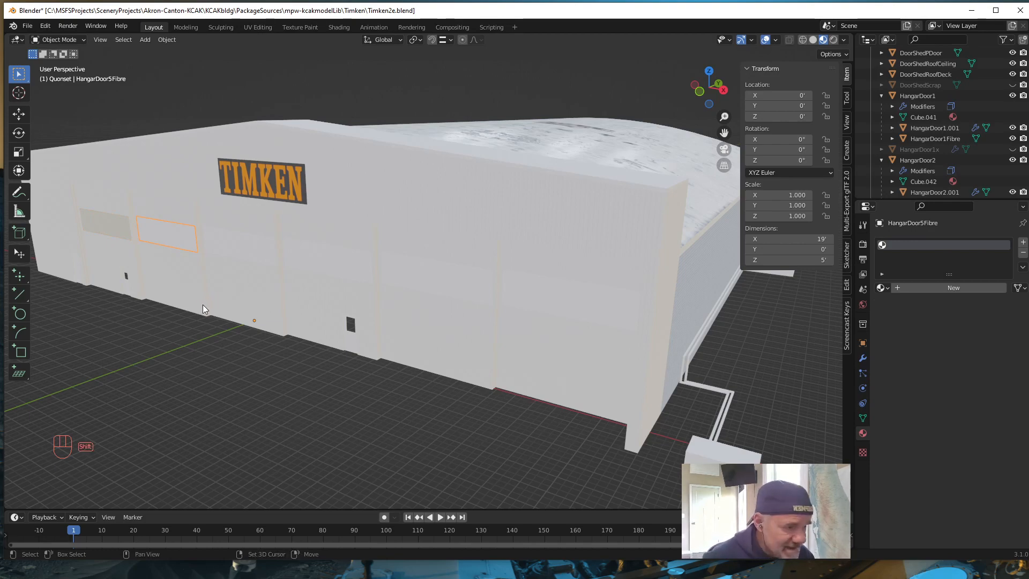
middle_click_drag(203, 306, 260, 319, "shift")
scroll(260, 319, "up", 2)
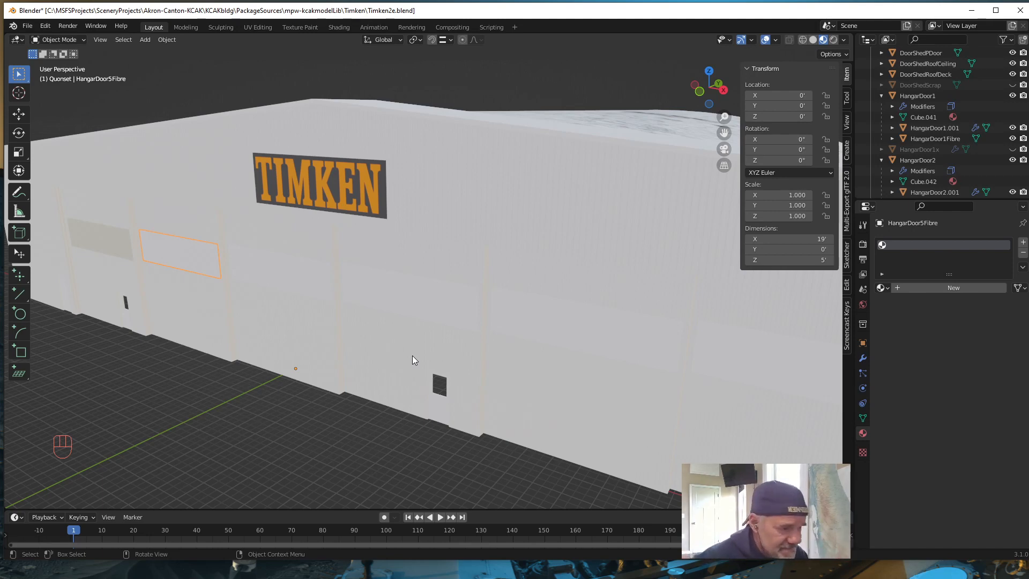
left_click(885, 288)
scroll(950, 363, "down", 6)
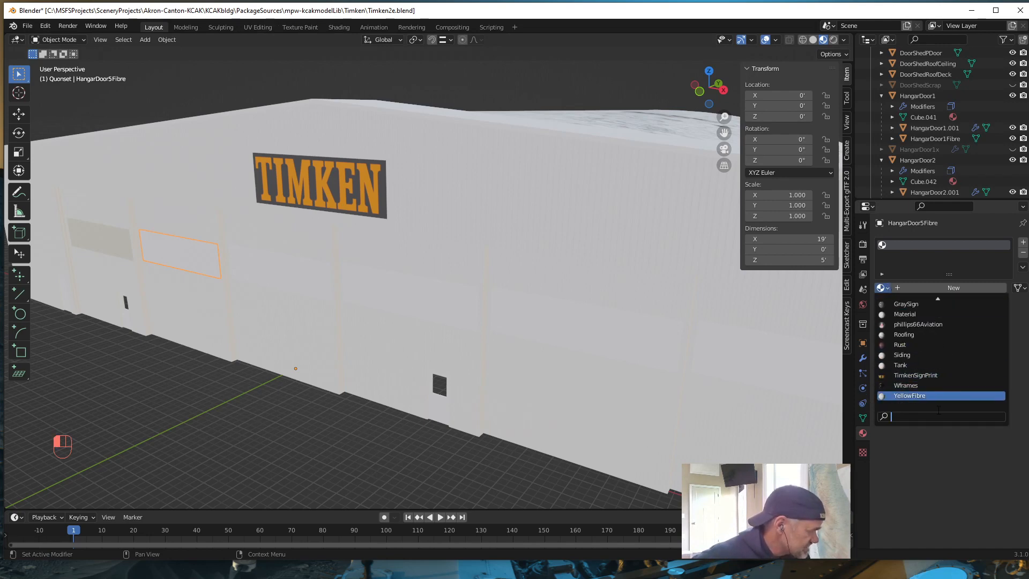
left_click(911, 396)
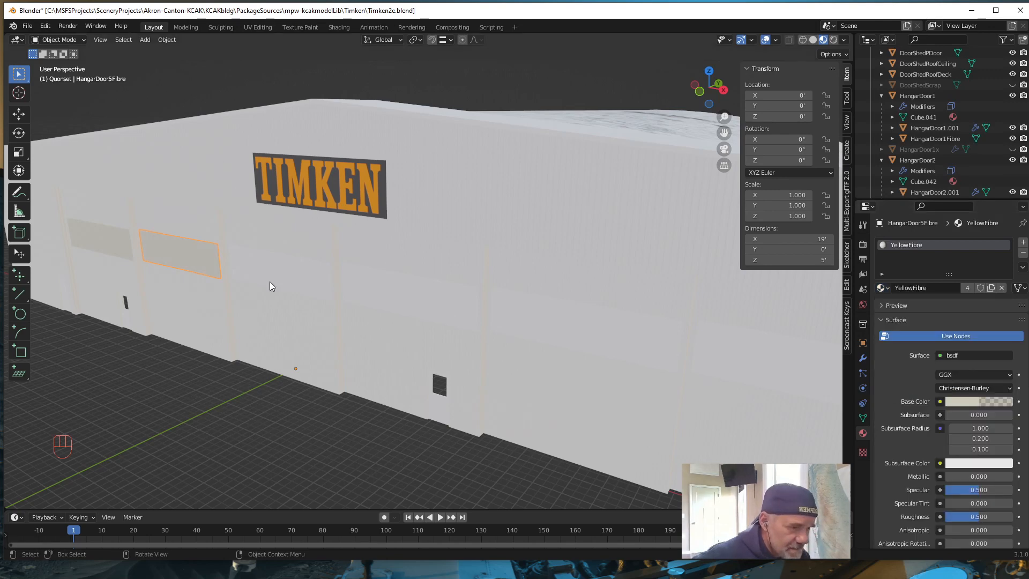
Assign the existing YellowFibre material to the HangarDoor4Fibre panel
left_click(308, 282)
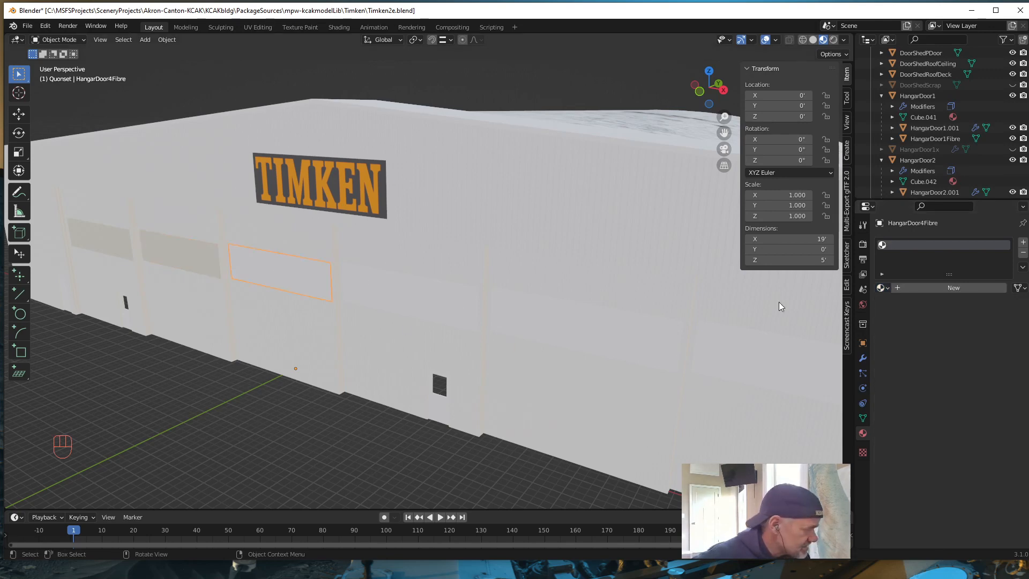
left_click(884, 288)
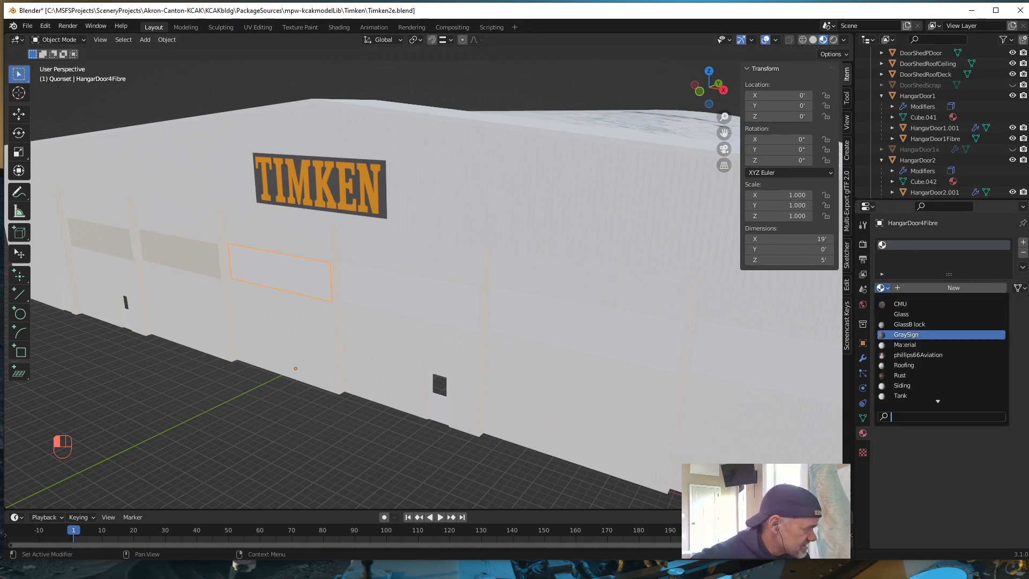
scroll(920, 391, "down", 3)
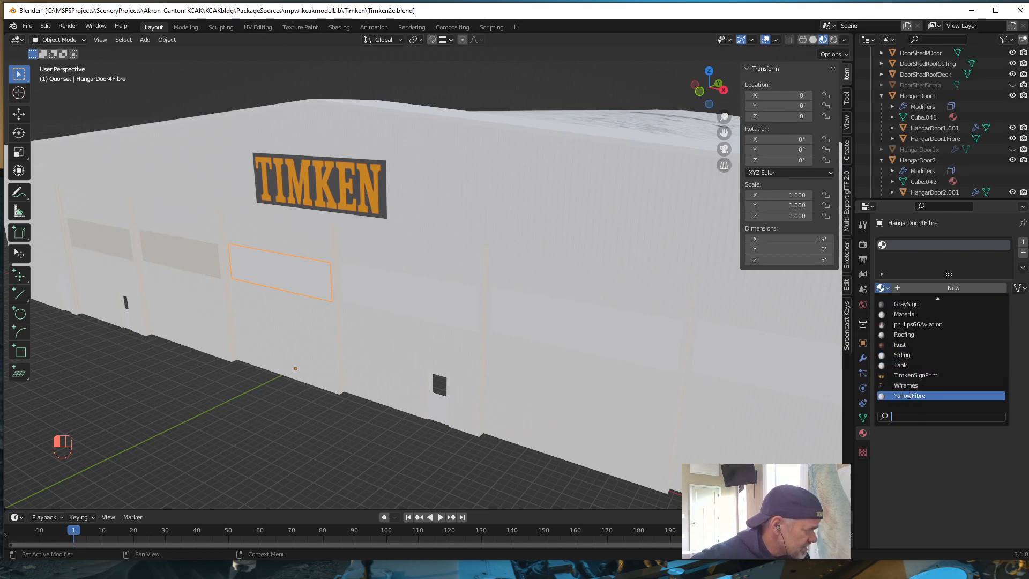
left_click(910, 395)
Assign the existing YellowFibre material to the HangarDoor3Fibre panel
left_click(376, 289)
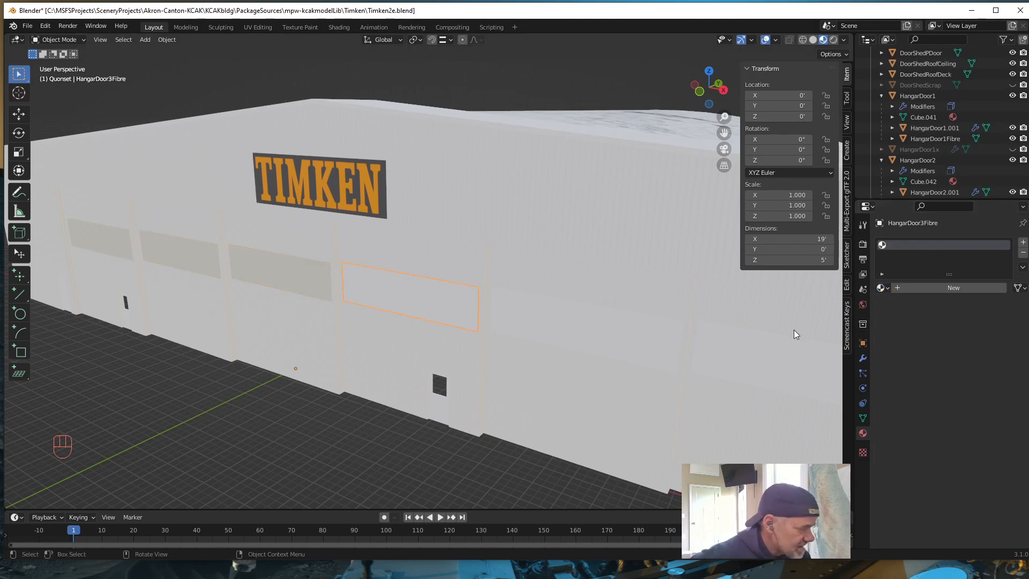
left_click(889, 288)
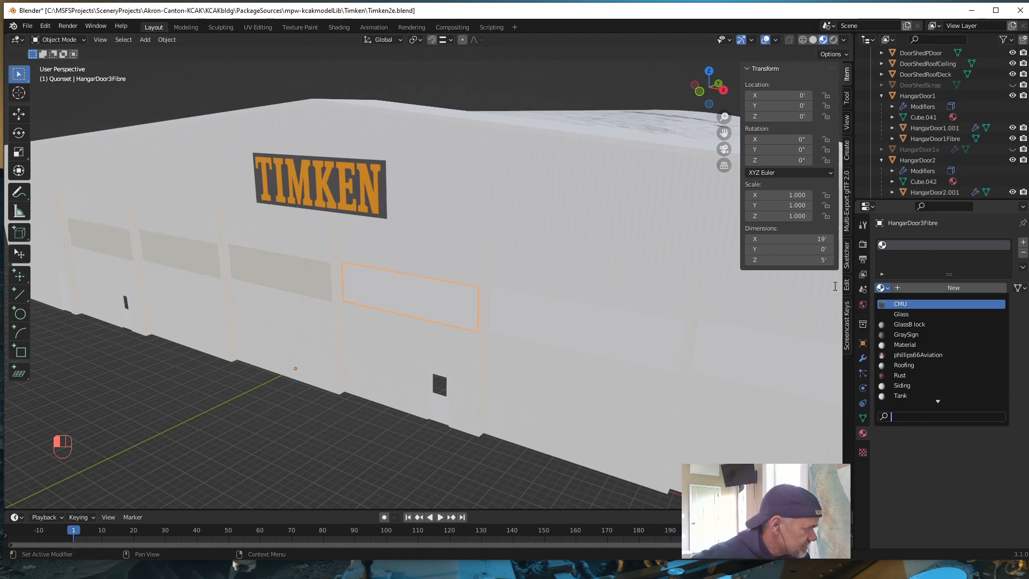
scroll(924, 386, "down", 3)
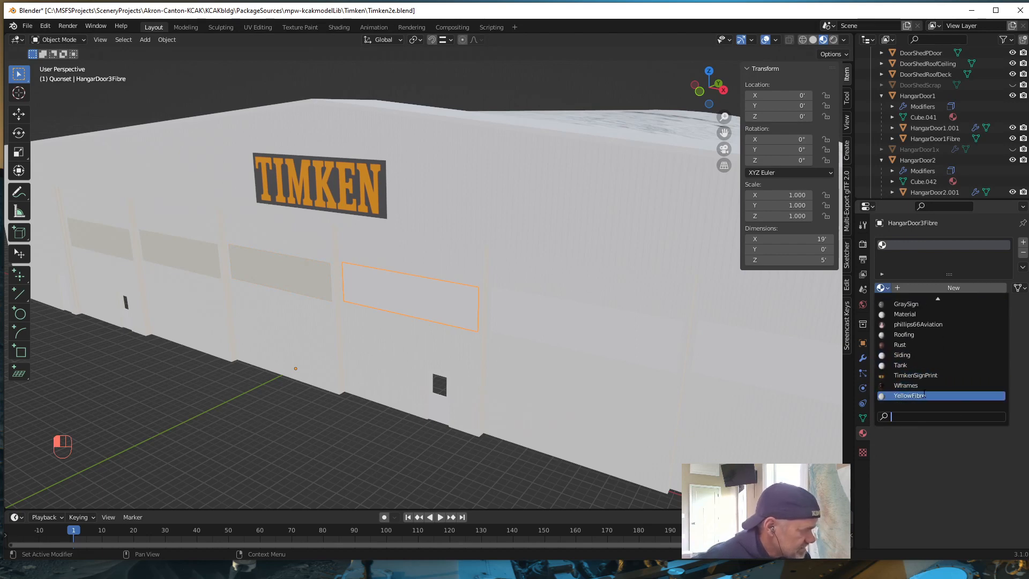
left_click(911, 396)
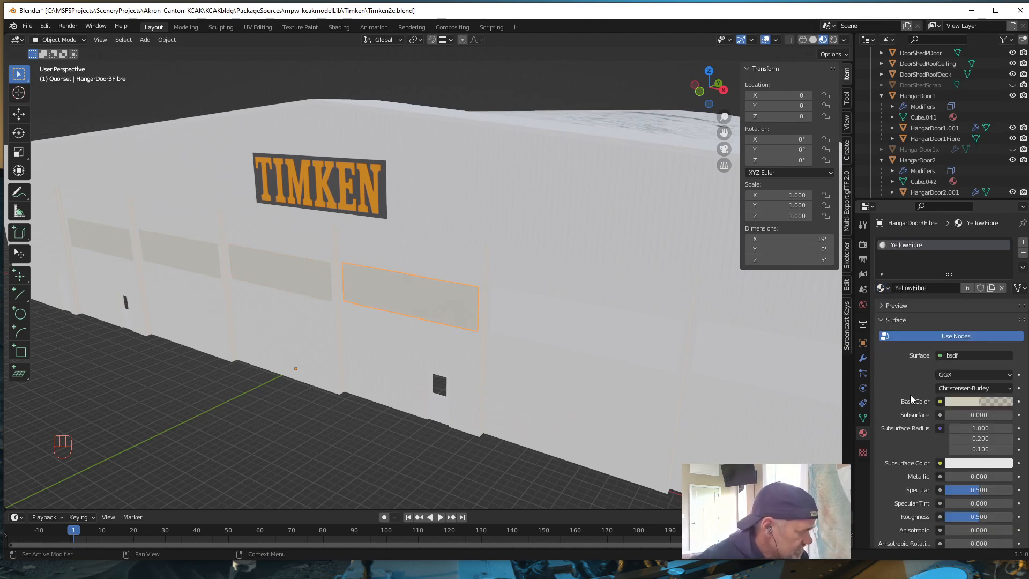
Assign the existing YellowFibre material to the HangarDoor2Fibre panel
left_click(542, 327)
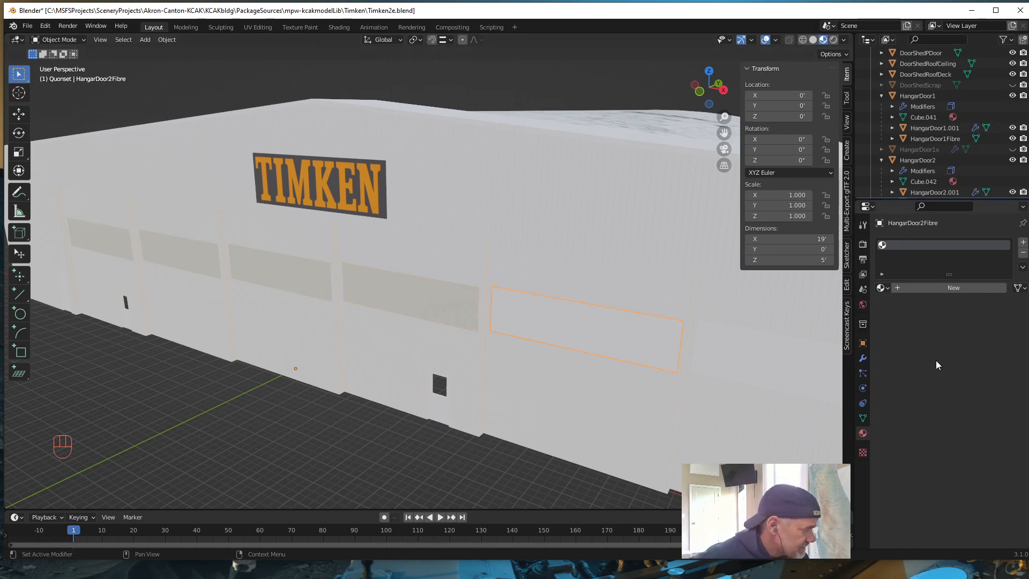
left_click(883, 288)
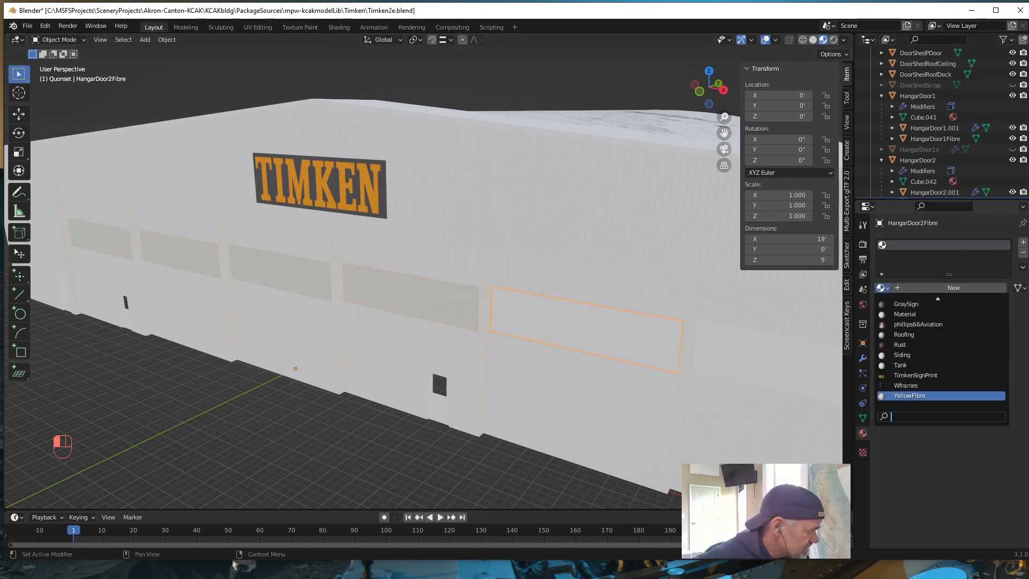
left_click(913, 396)
Assign the existing YellowFibre material to the HangarDoor1Fibre panel
left_click(749, 368)
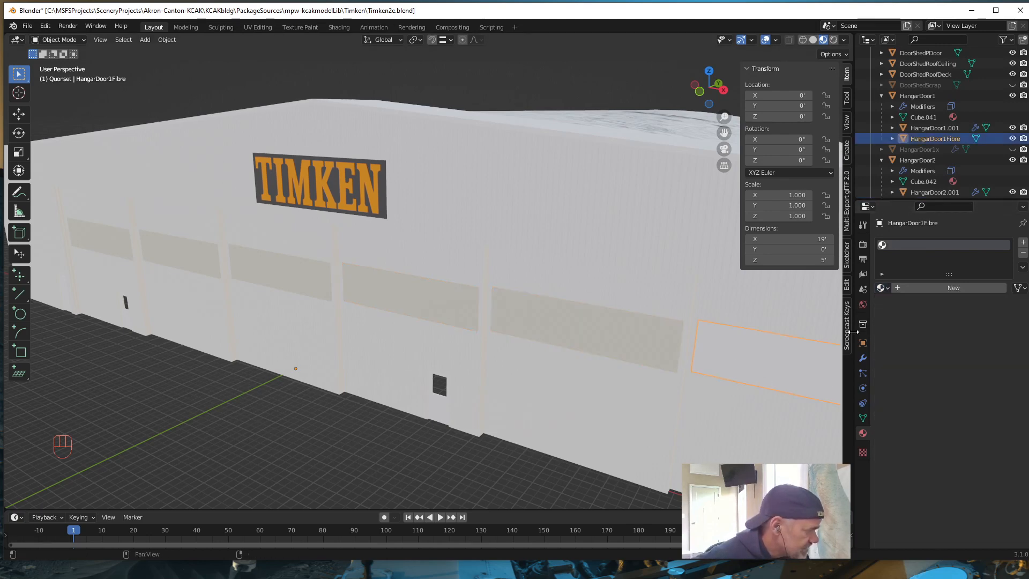
left_click(885, 288)
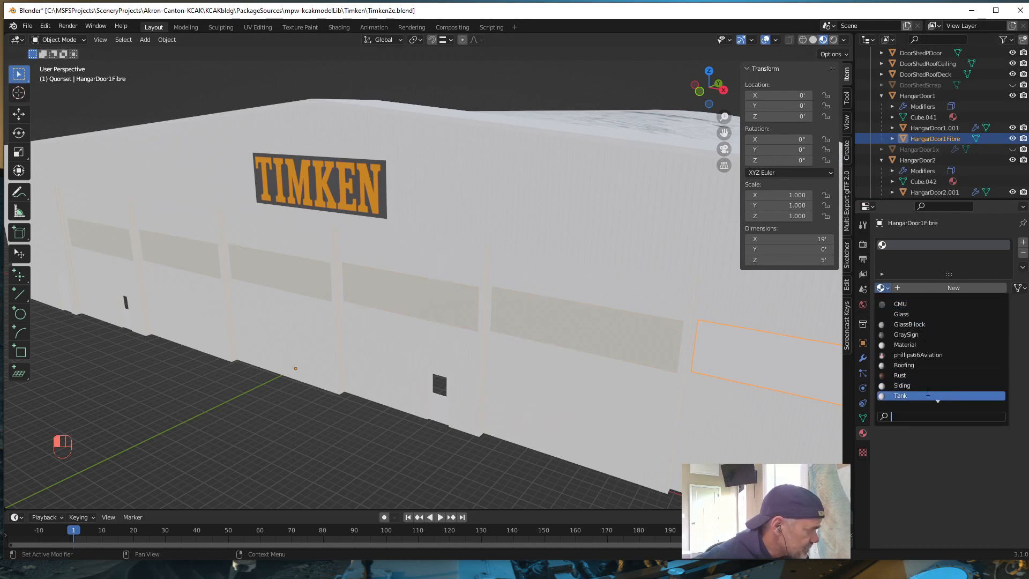
scroll(920, 391, "down", 3)
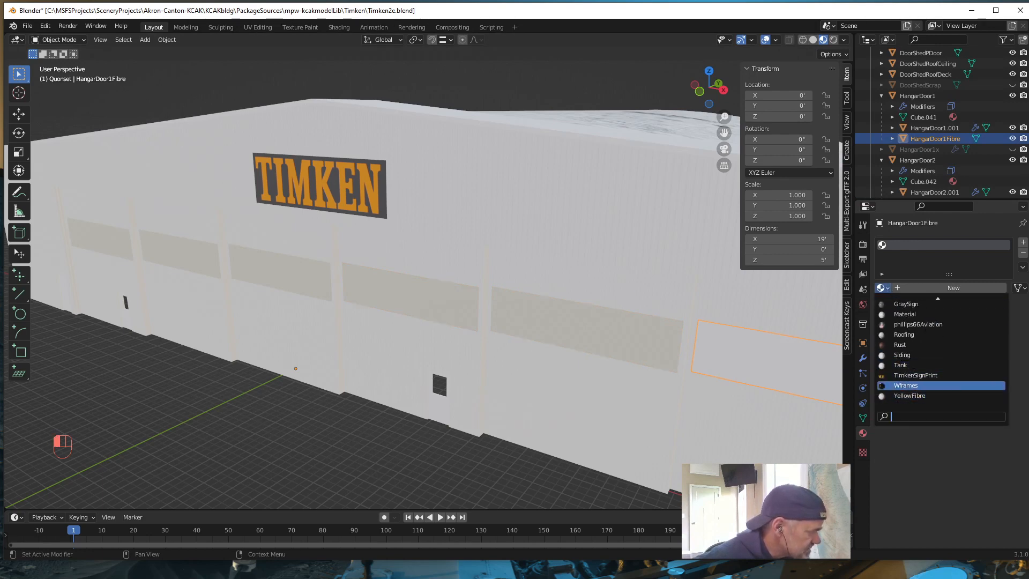
left_click(911, 396)
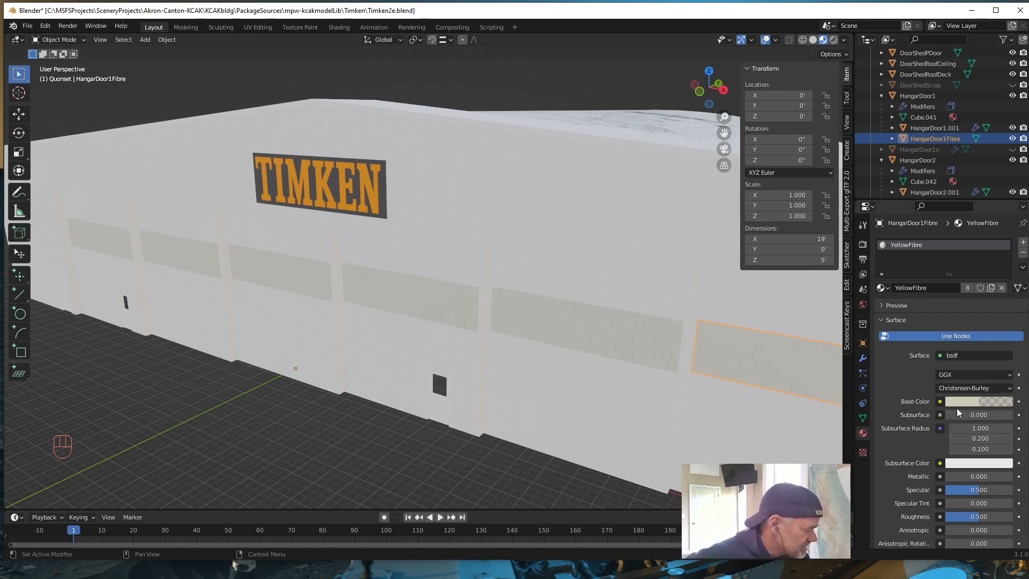
scroll(310, 338, "down", 3)
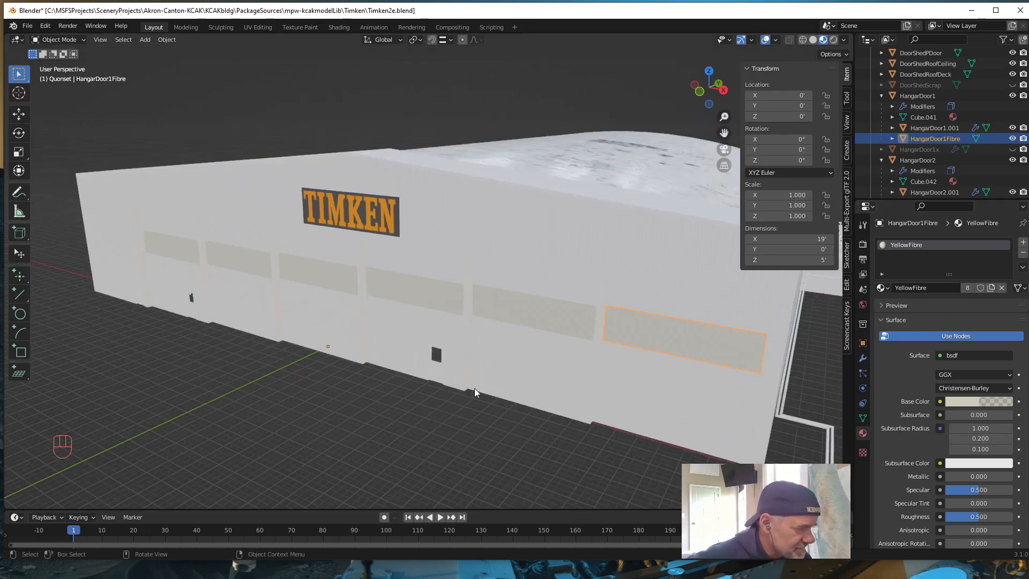
middle_click_drag(491, 420, 393, 337)
scroll(489, 418, "down", 3)
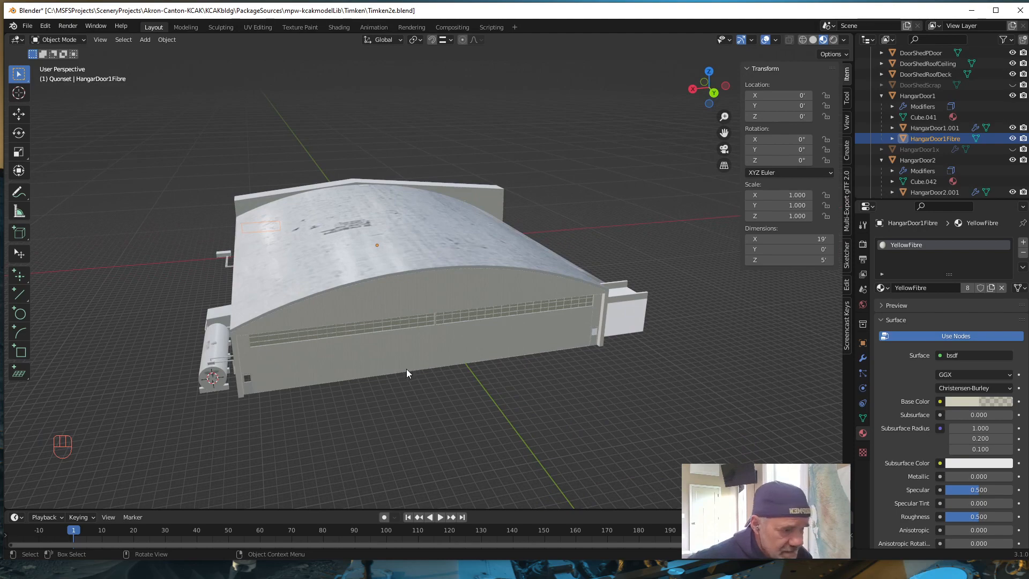
mouse_move(406, 369)
middle_mouse_down()
mouse_move(423, 353)
mouse_move(391, 354)
mouse_move(397, 363)
middle_mouse_up()
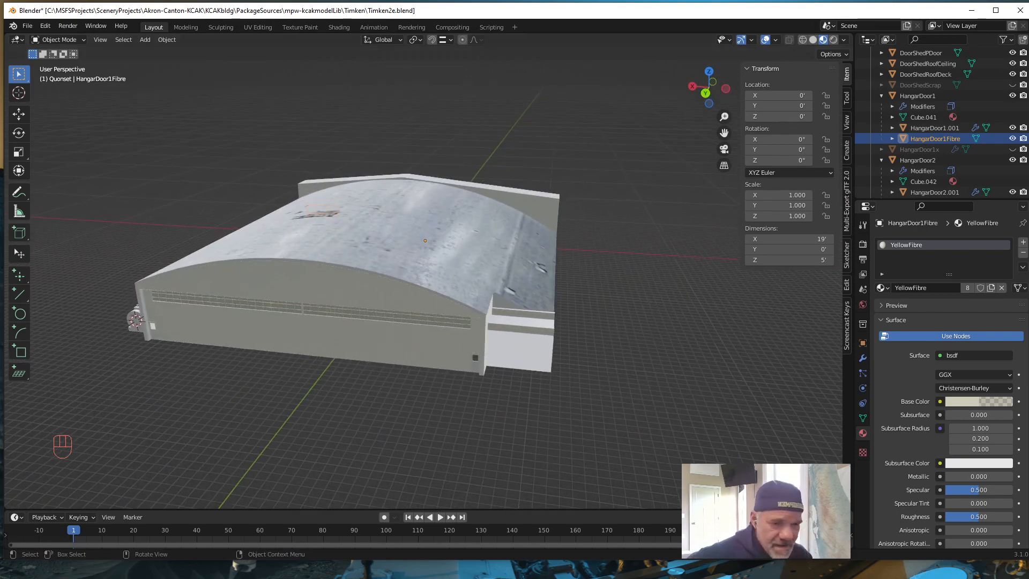